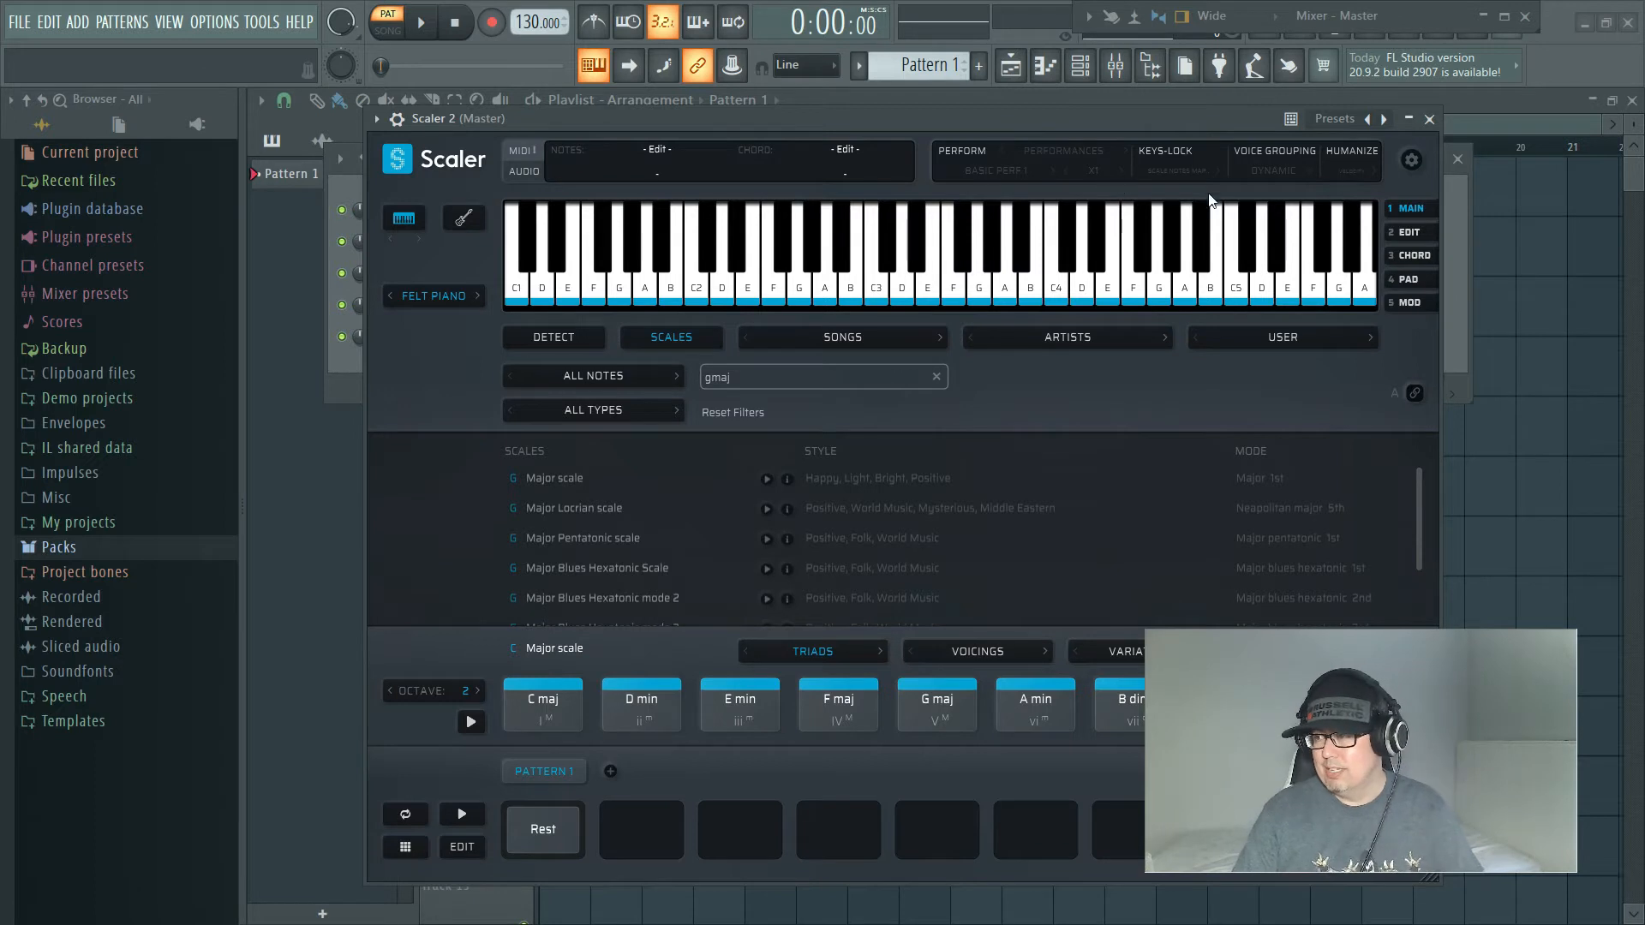
# Step: Close the Scaler 2 window and look through the full generator plugin list for Scaler 2 without adding a plugin
pyautogui.click(1428, 119)
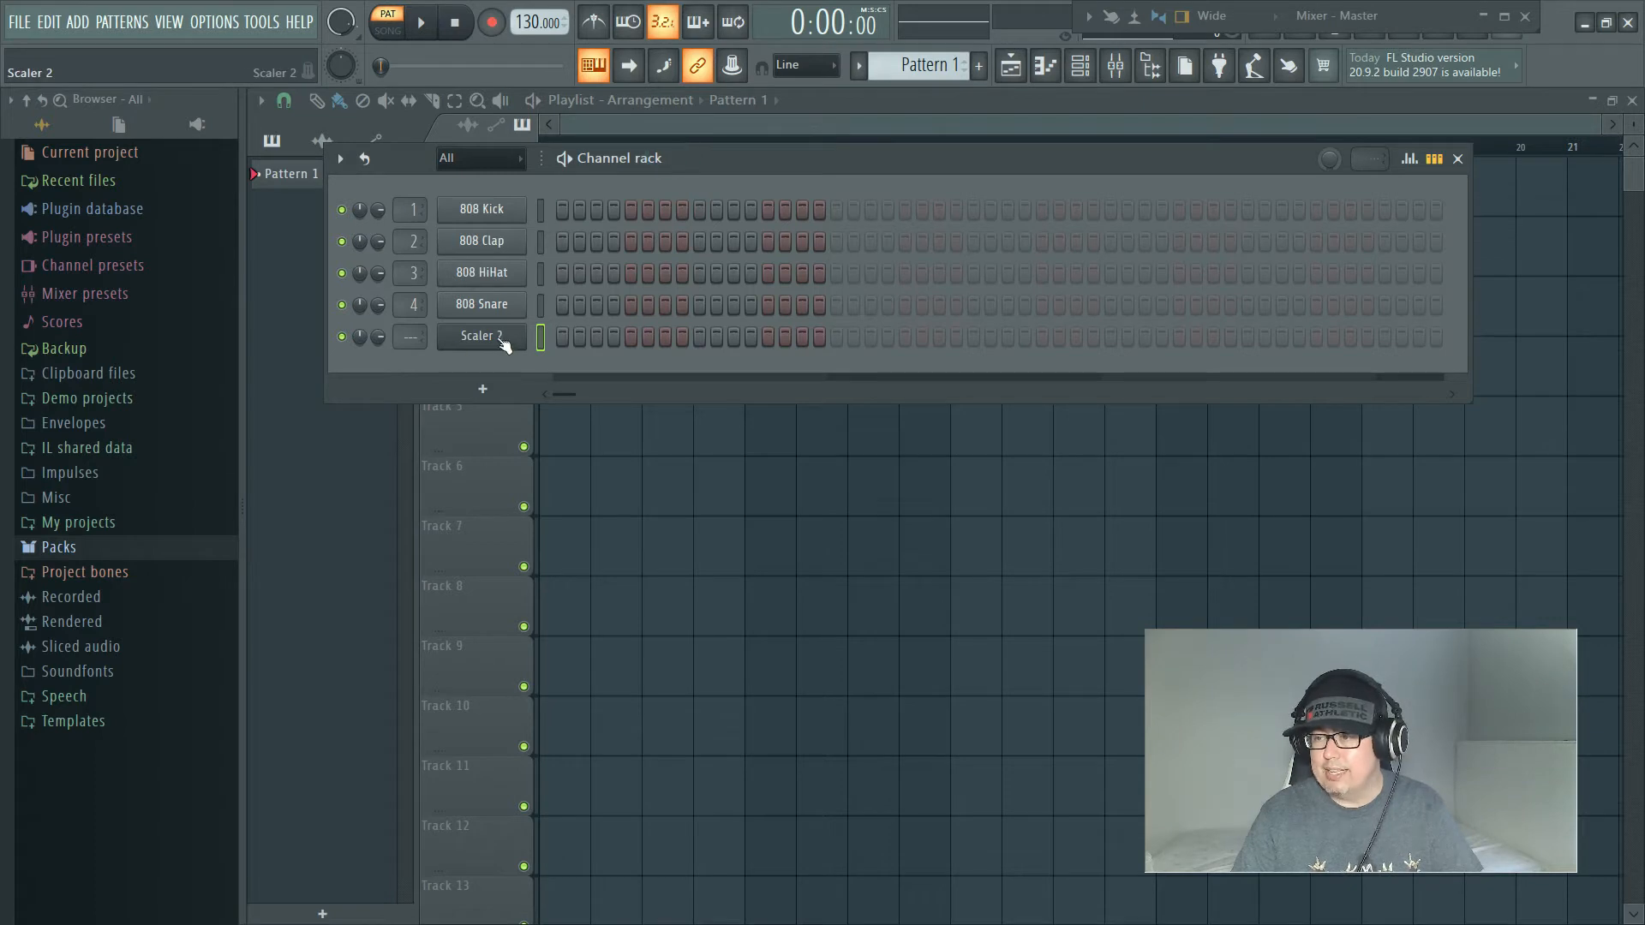
pyautogui.click(484, 389)
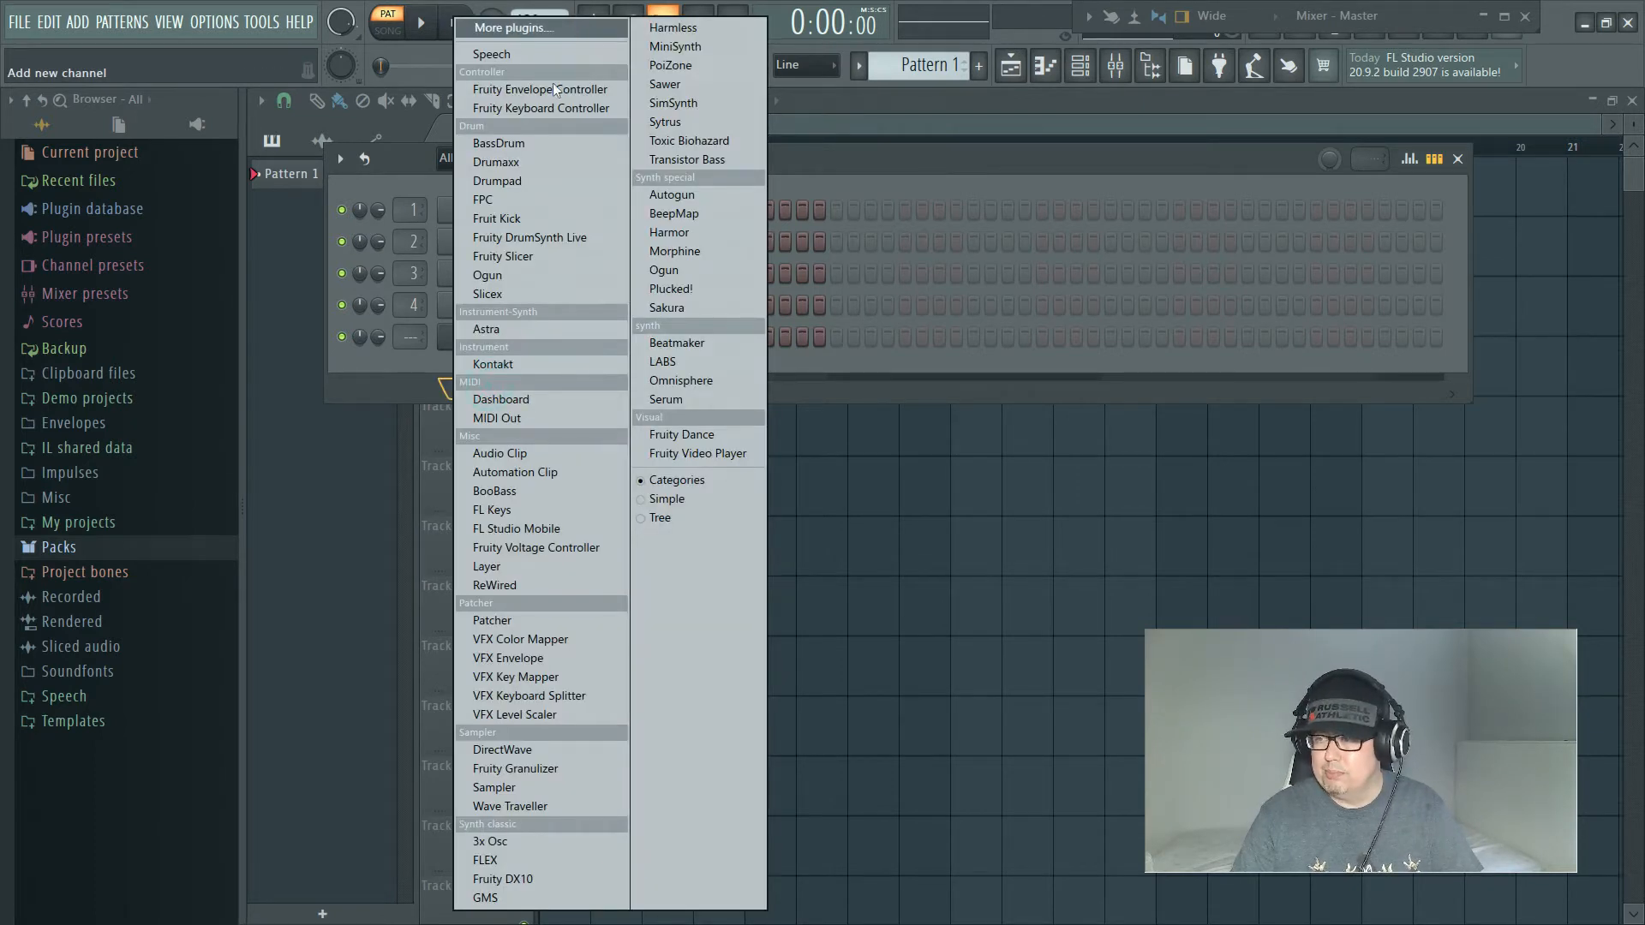
pyautogui.click(435, 361)
pyautogui.click(485, 384)
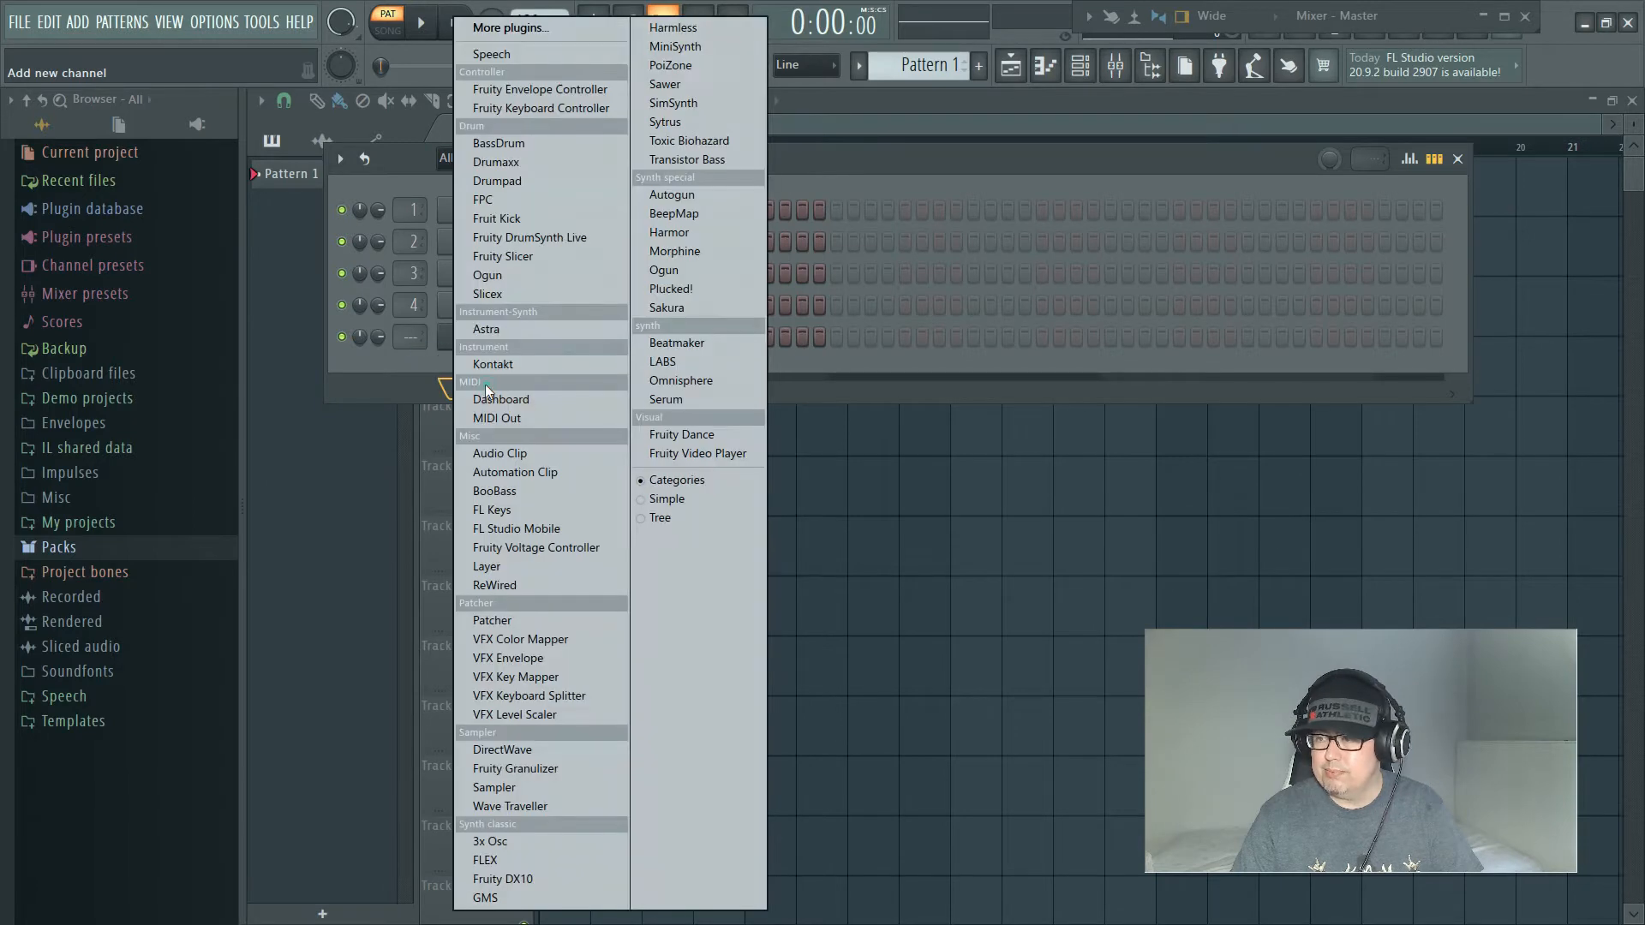
pyautogui.click(555, 30)
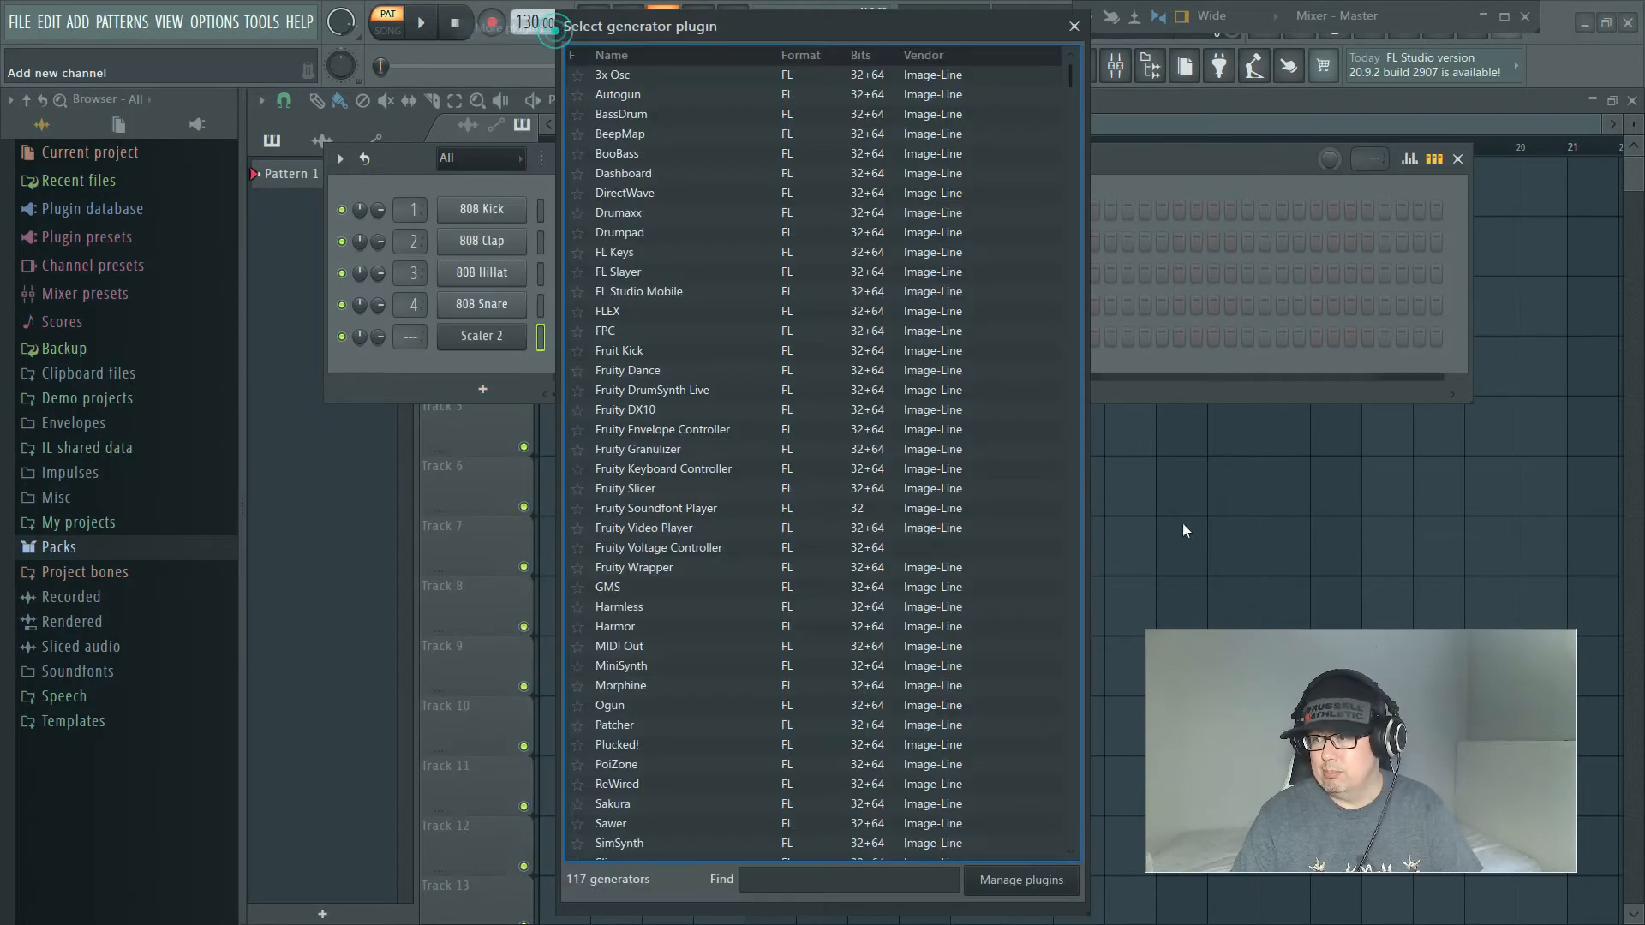
pyautogui.scroll(-10, 761, 576)
pyautogui.scroll(-8, 761, 576)
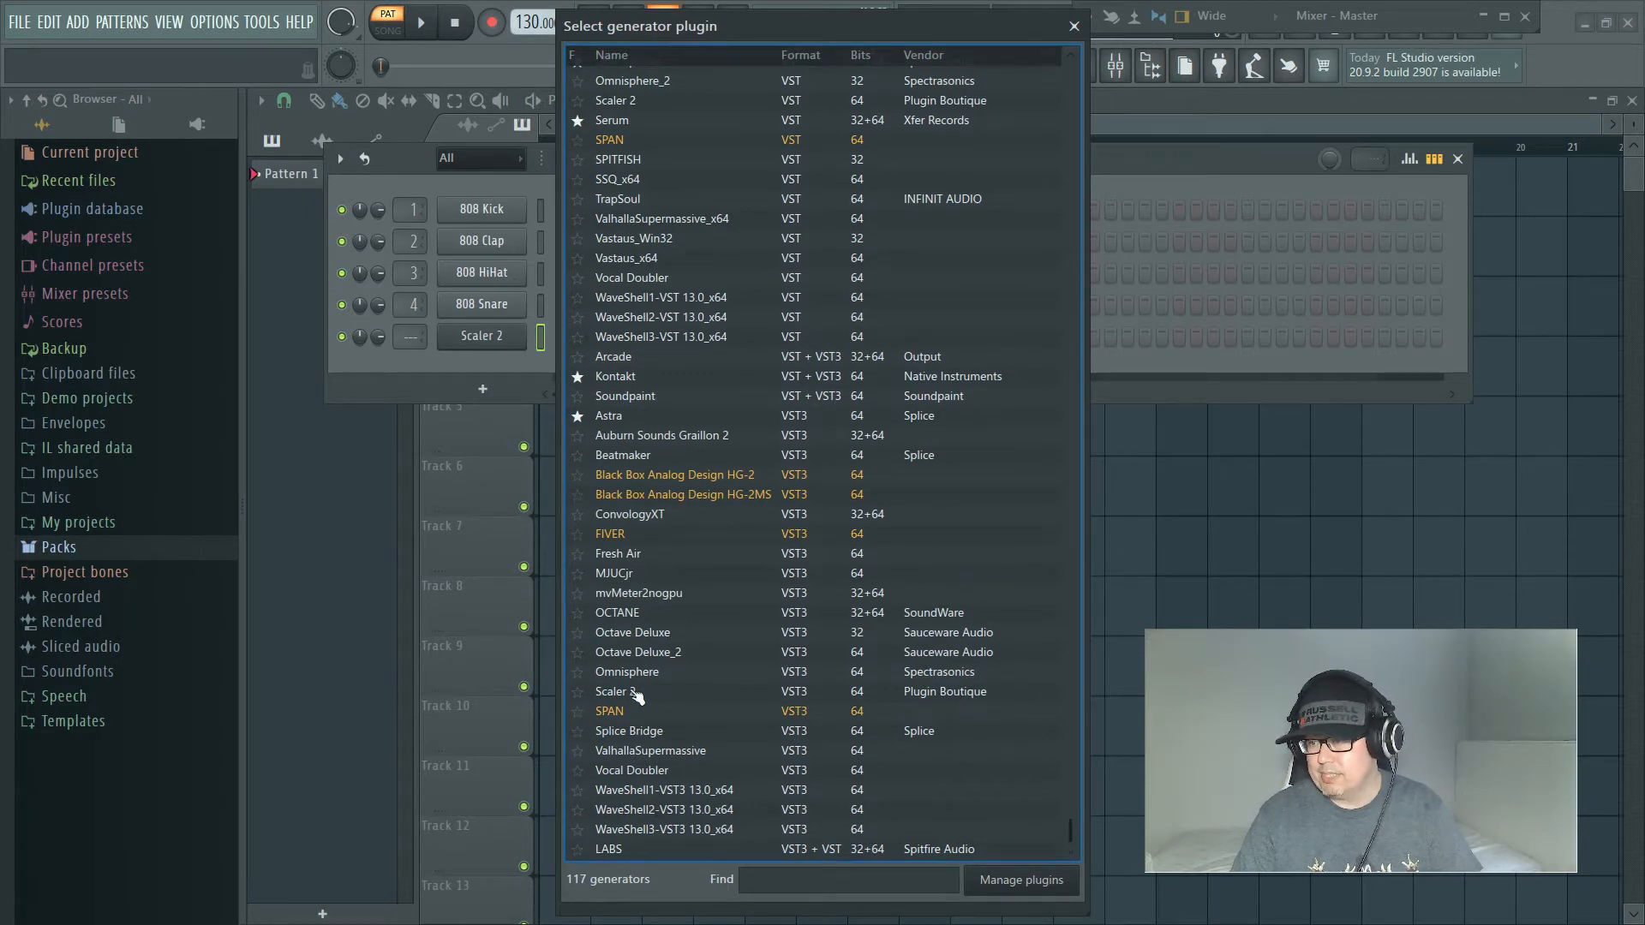
pyautogui.click(1076, 27)
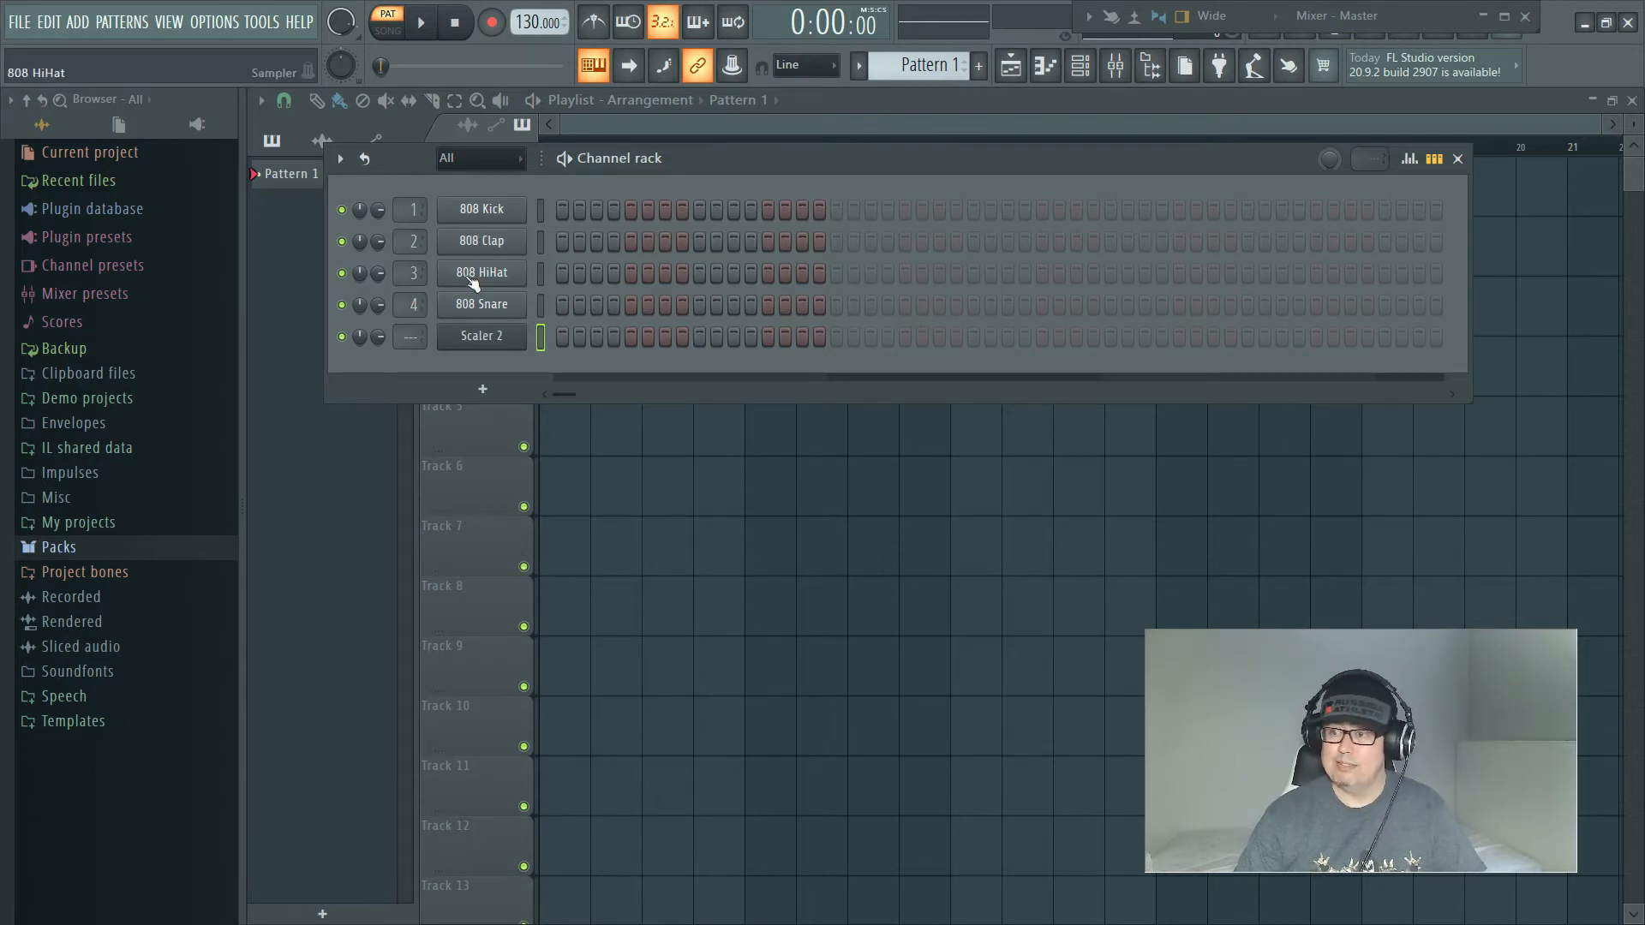
# Step: Open the Scaler 2 channel and view its Detect page before returning to the Scales page
pyautogui.click(502, 342)
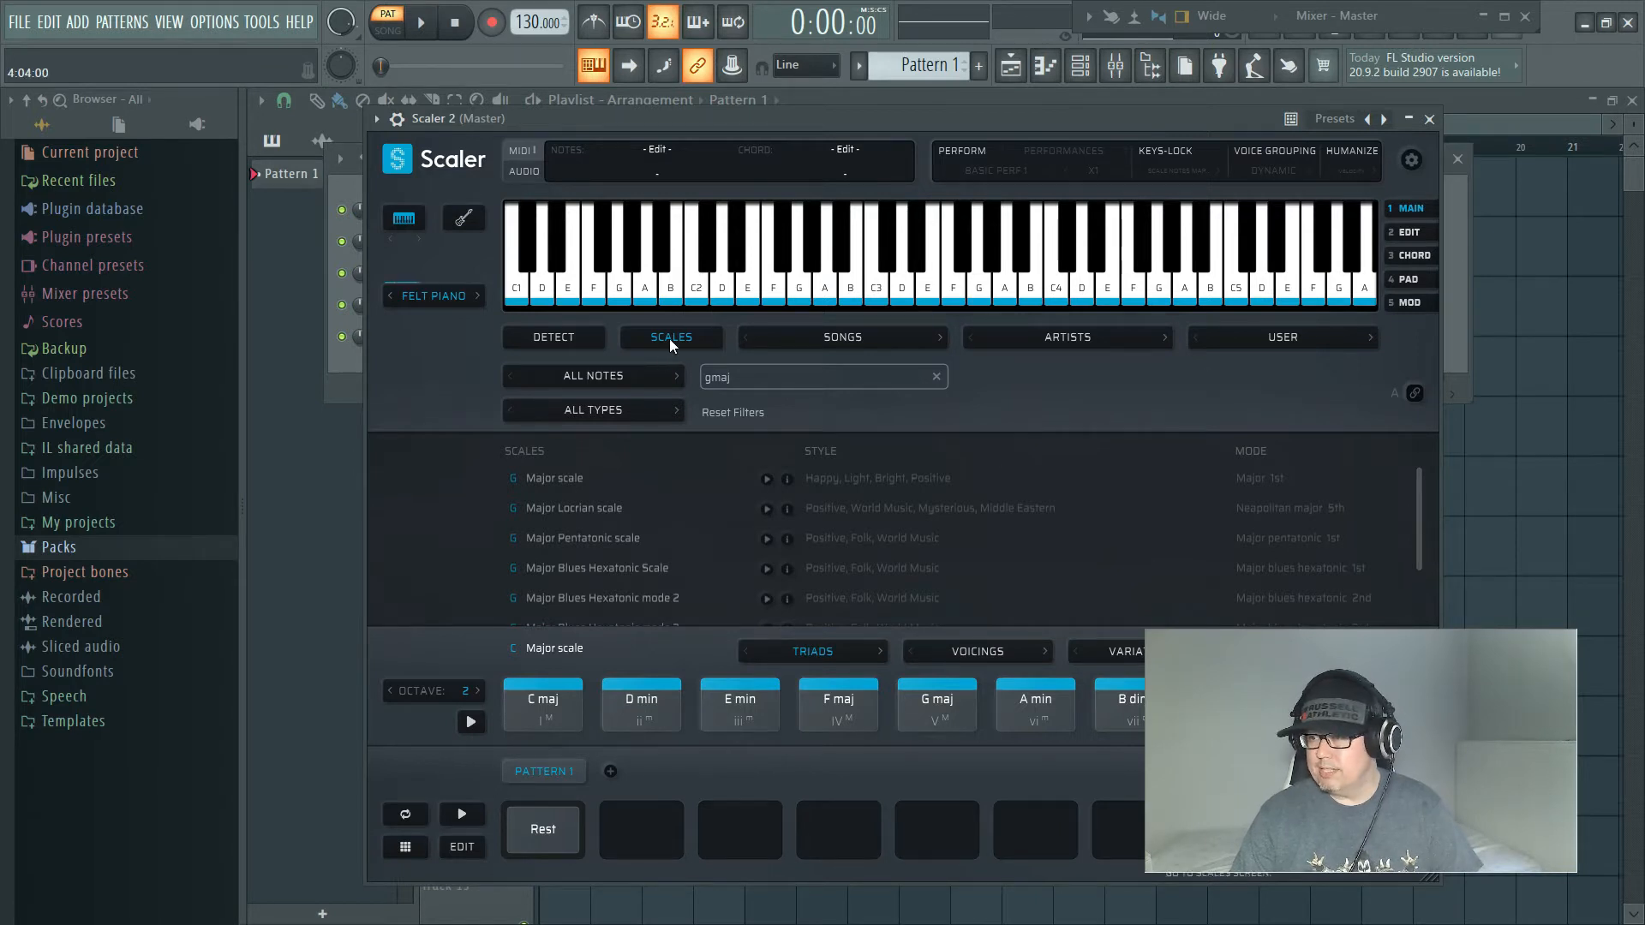
pyautogui.click(564, 341)
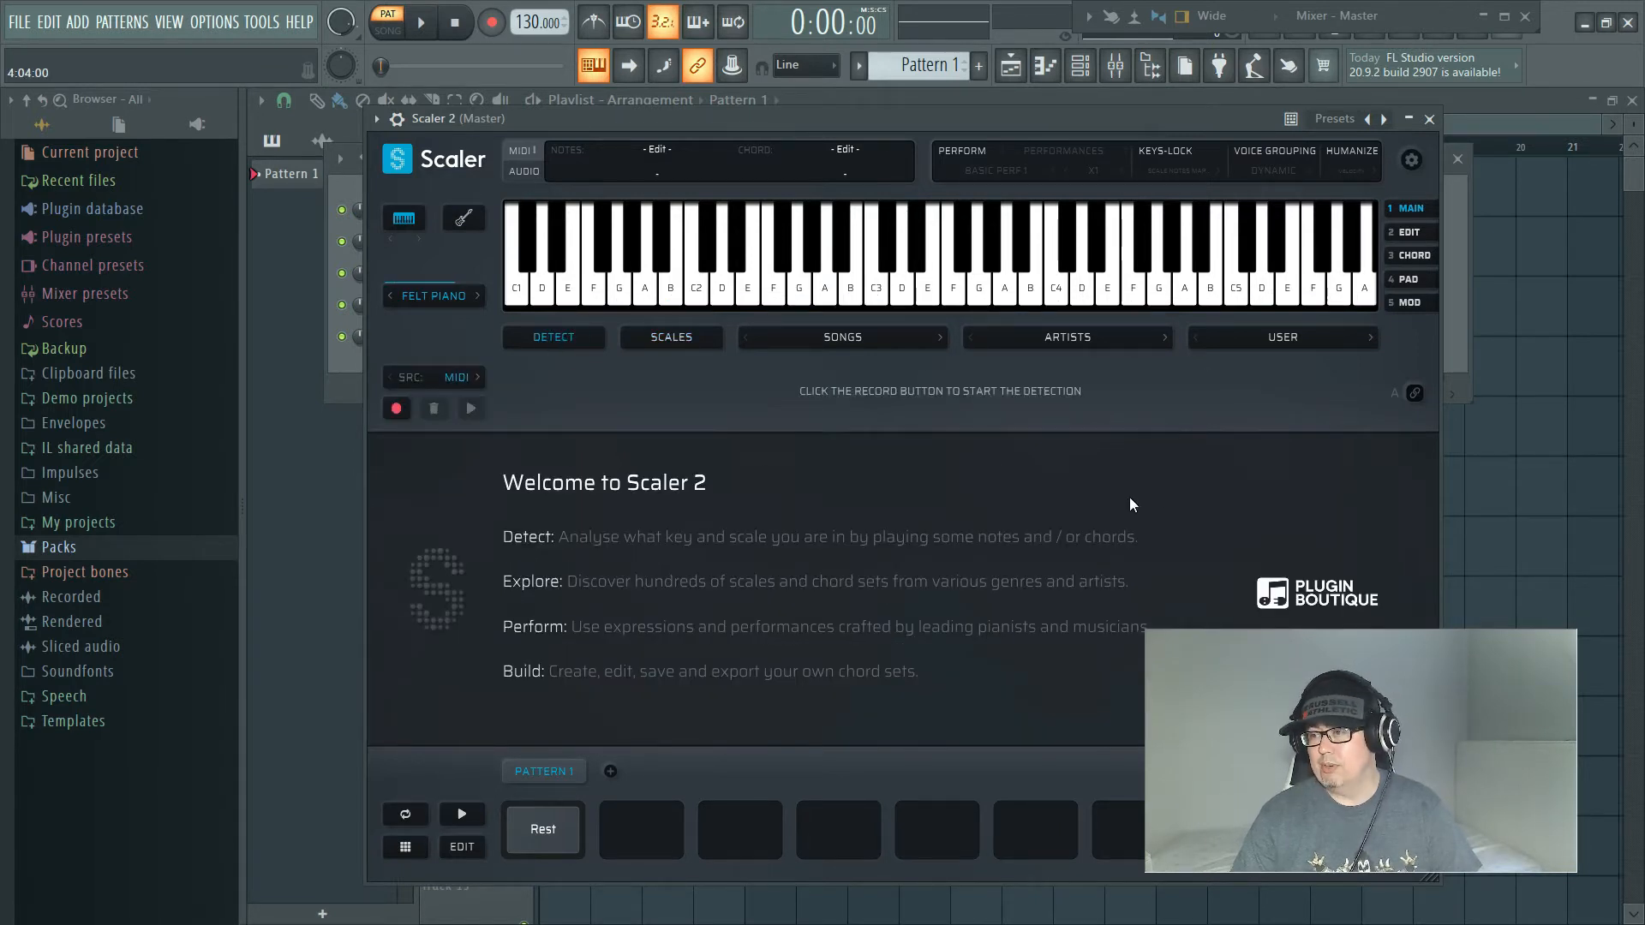
pyautogui.click(670, 338)
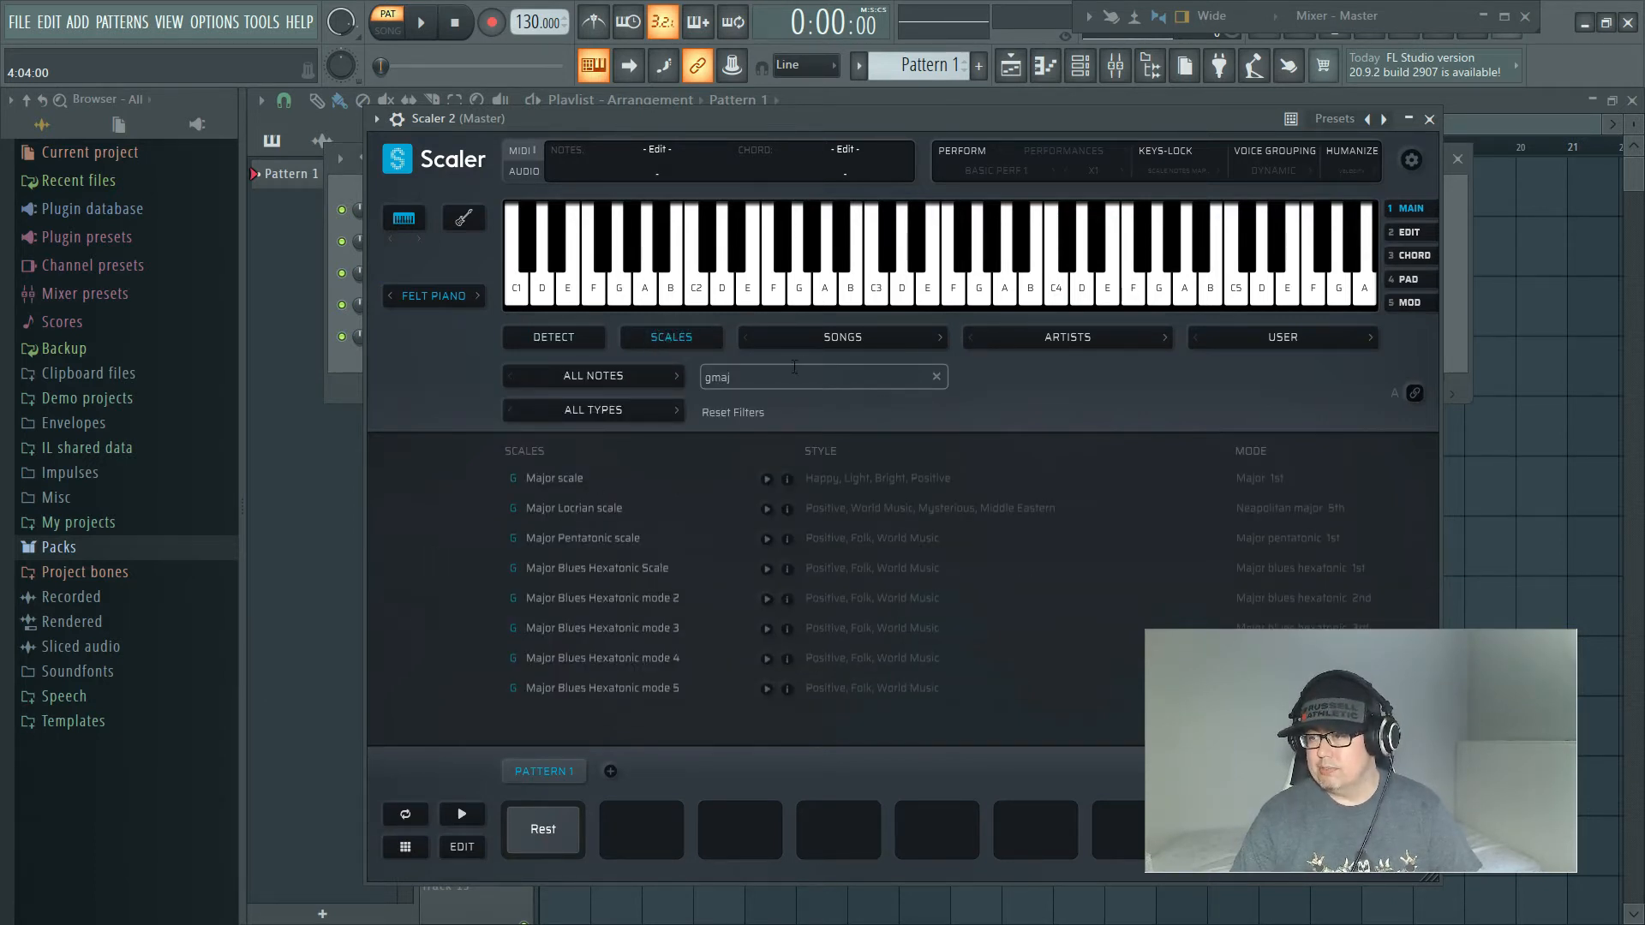
# Step: Filter the scales list by "c" and select the C Major scale
pyautogui.click(730, 377)
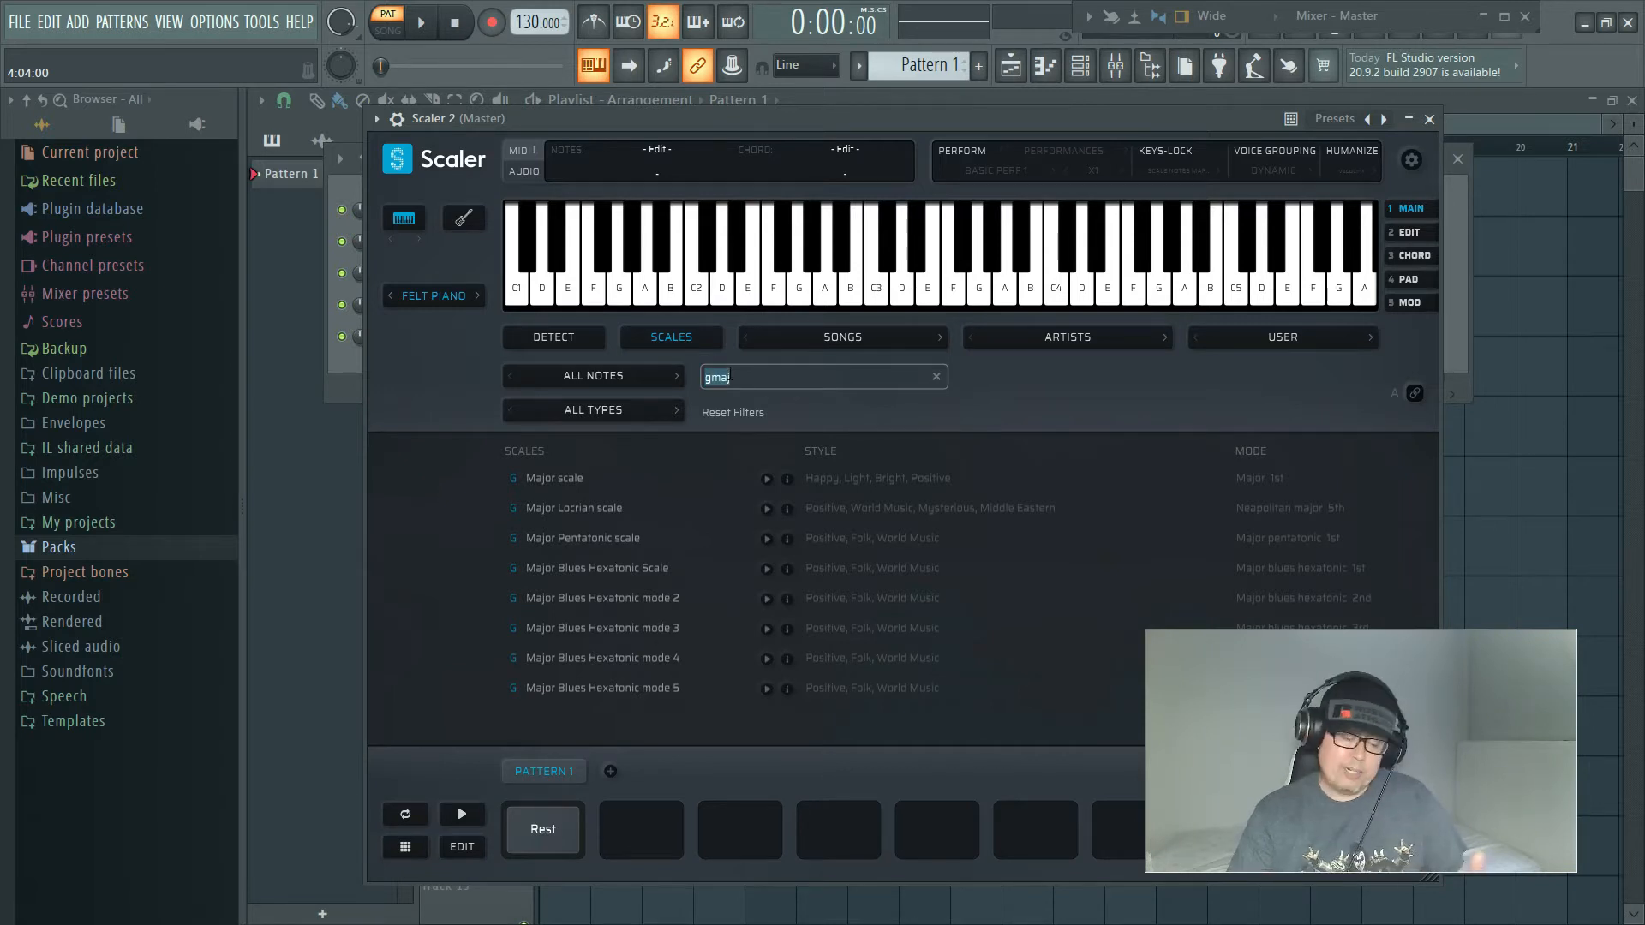
pyautogui.write('c')
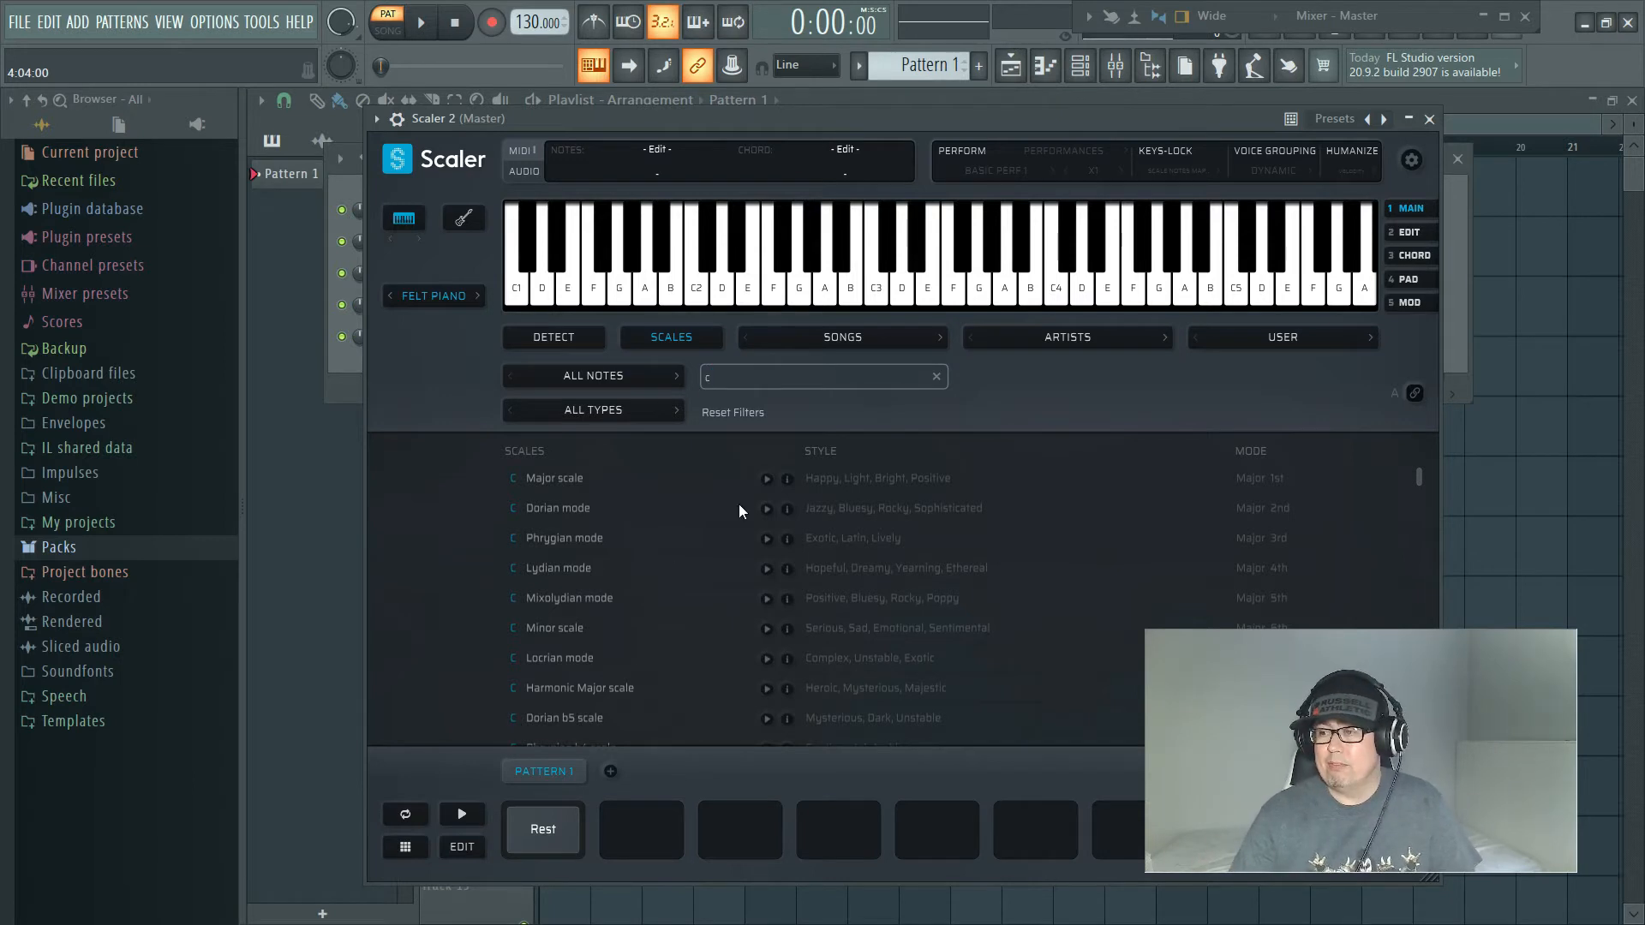
pyautogui.click(592, 476)
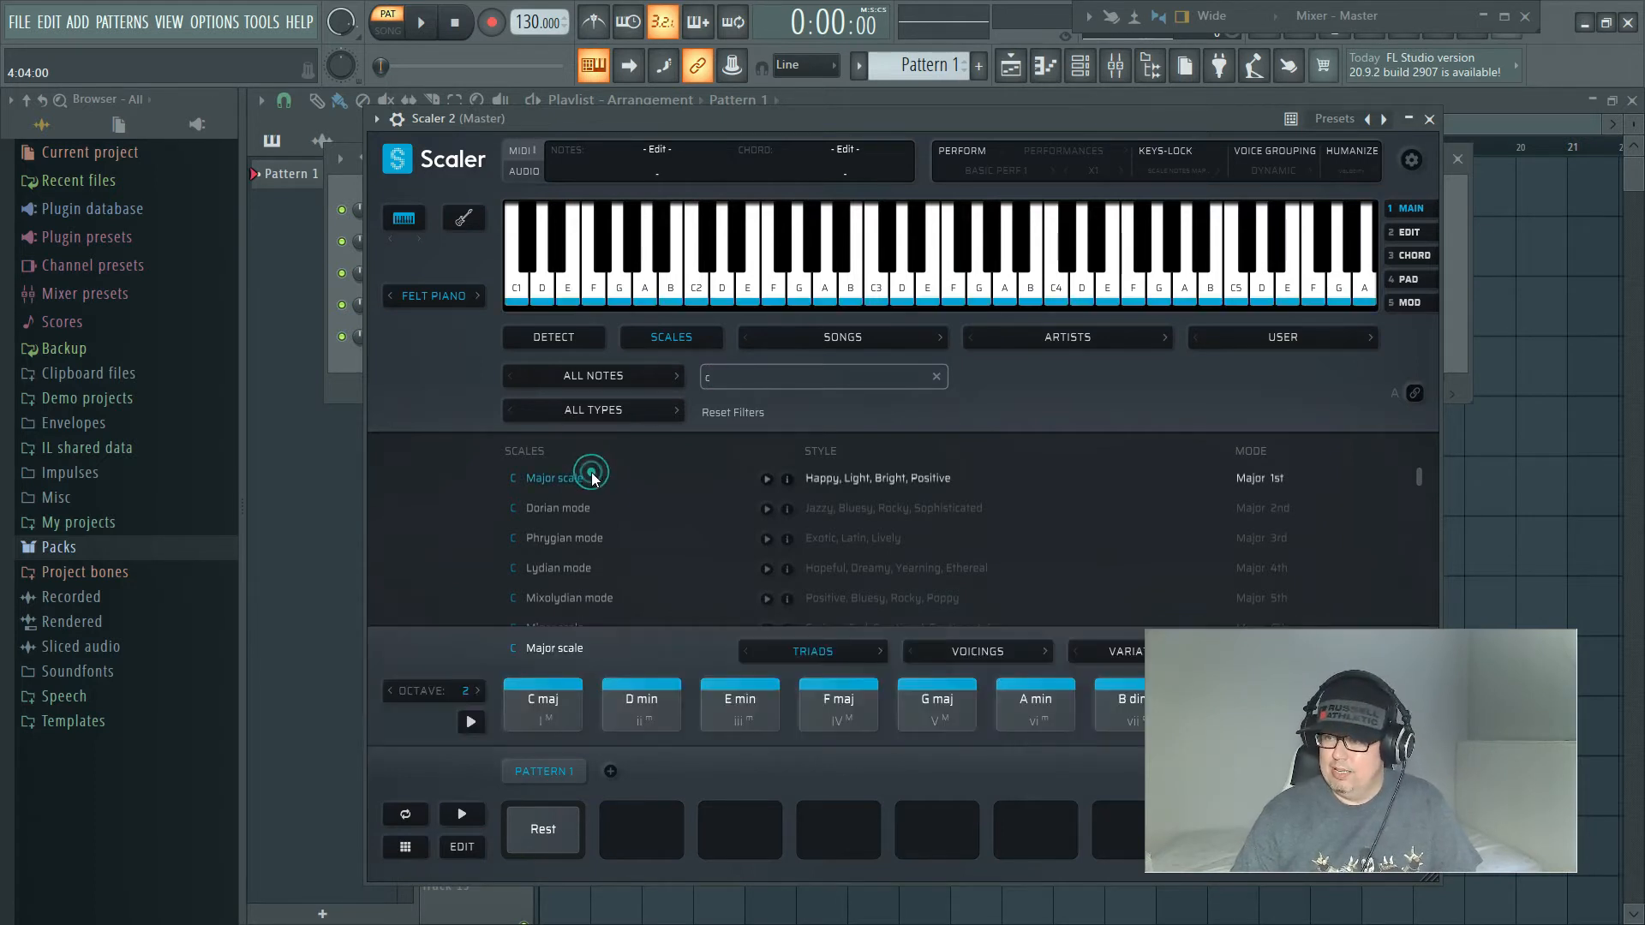
# Step: Replace the scale search text with "gmaj" to list the G major scales
pyautogui.click(765, 374)
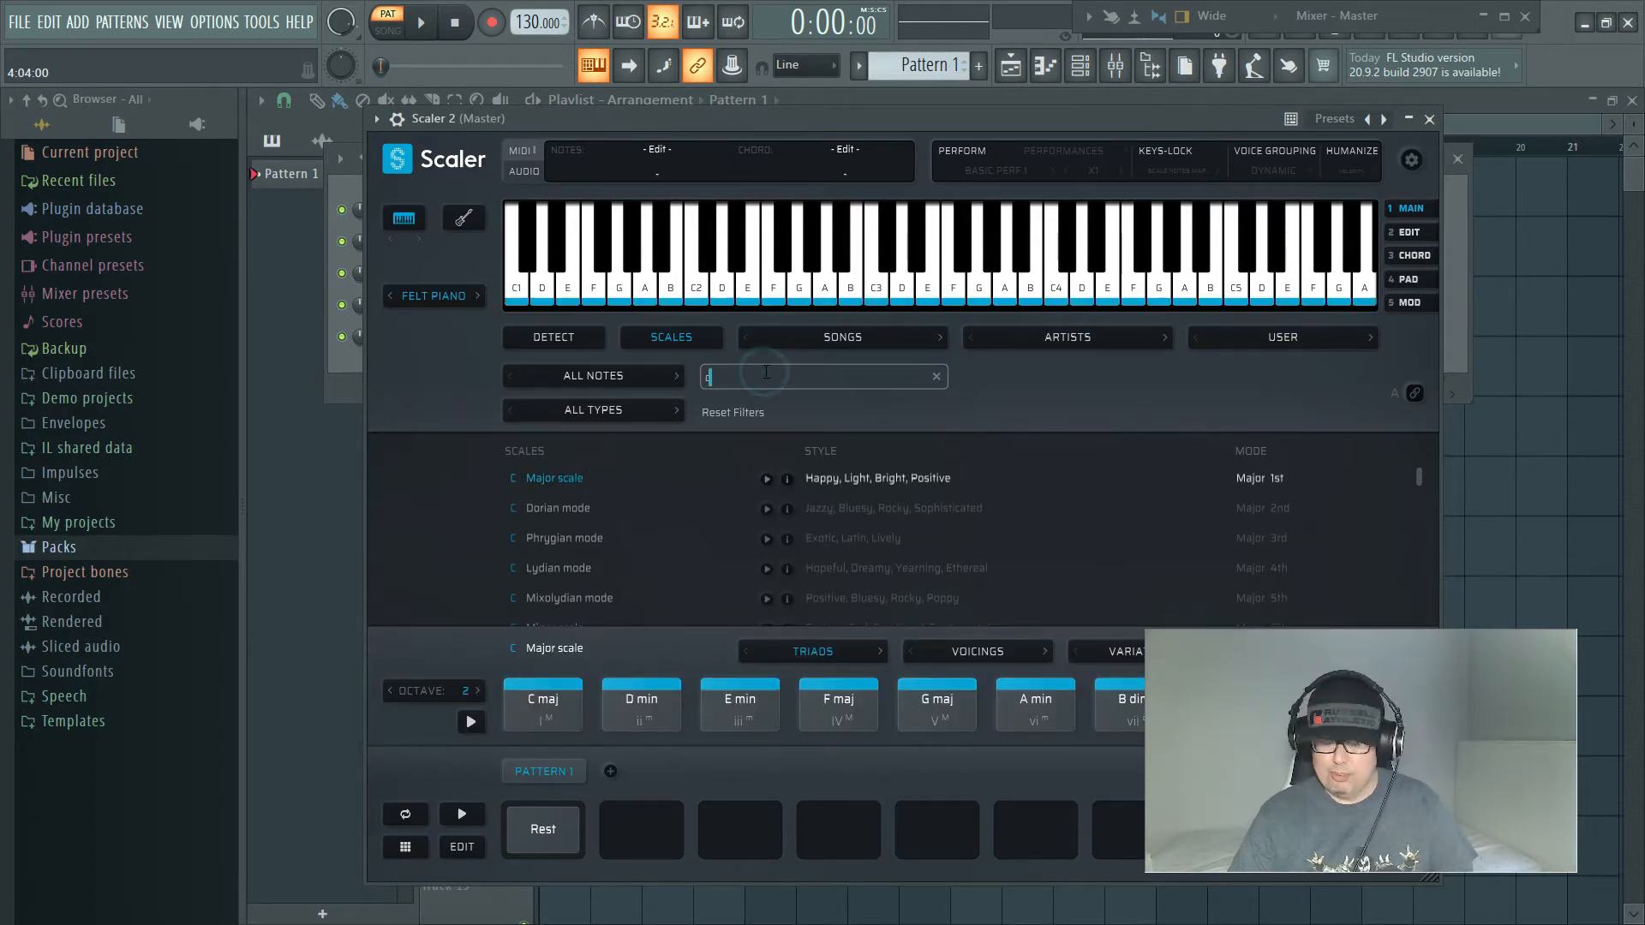
pyautogui.press('BackSpace')
pyautogui.write('g')
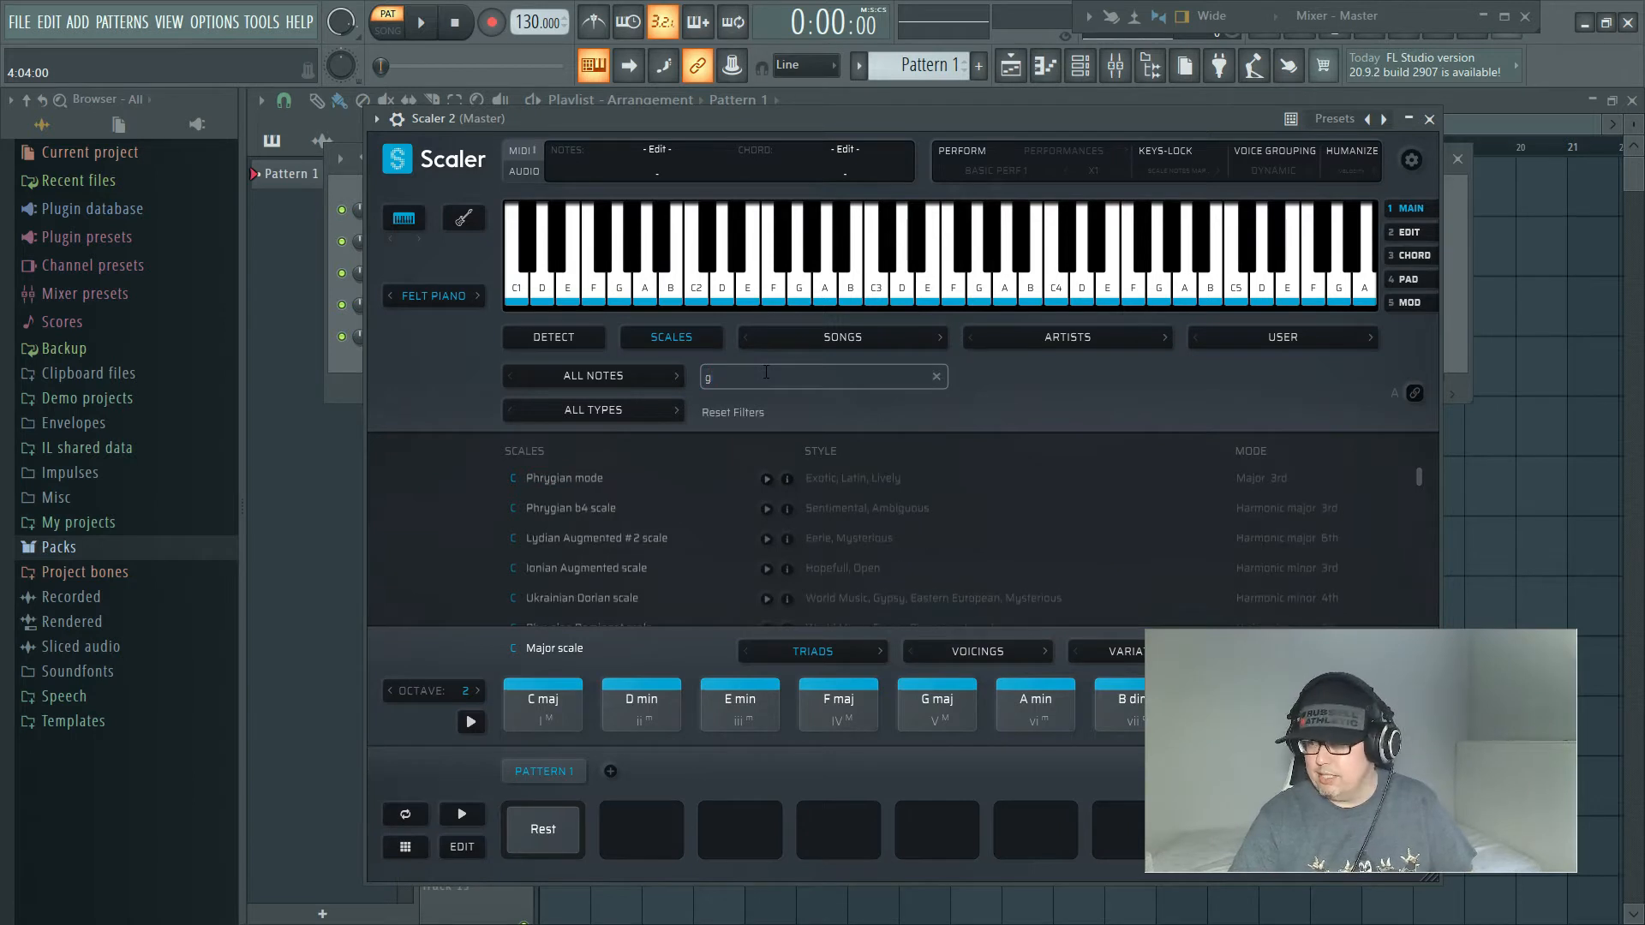
pyautogui.click(818, 377)
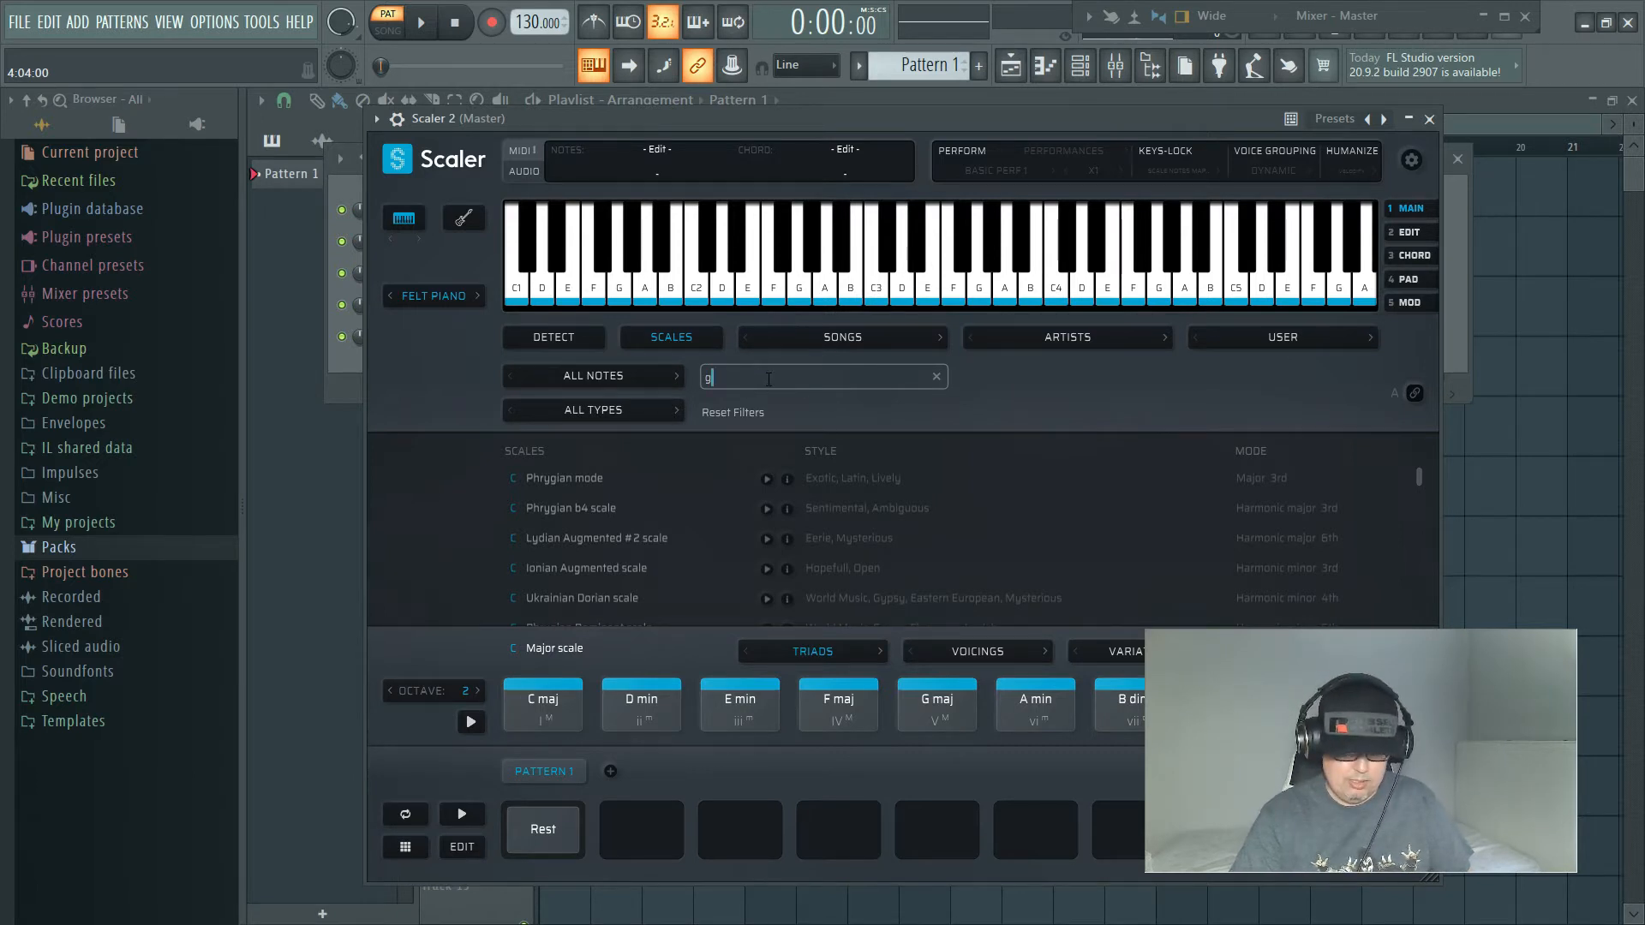
pyautogui.write('ma')
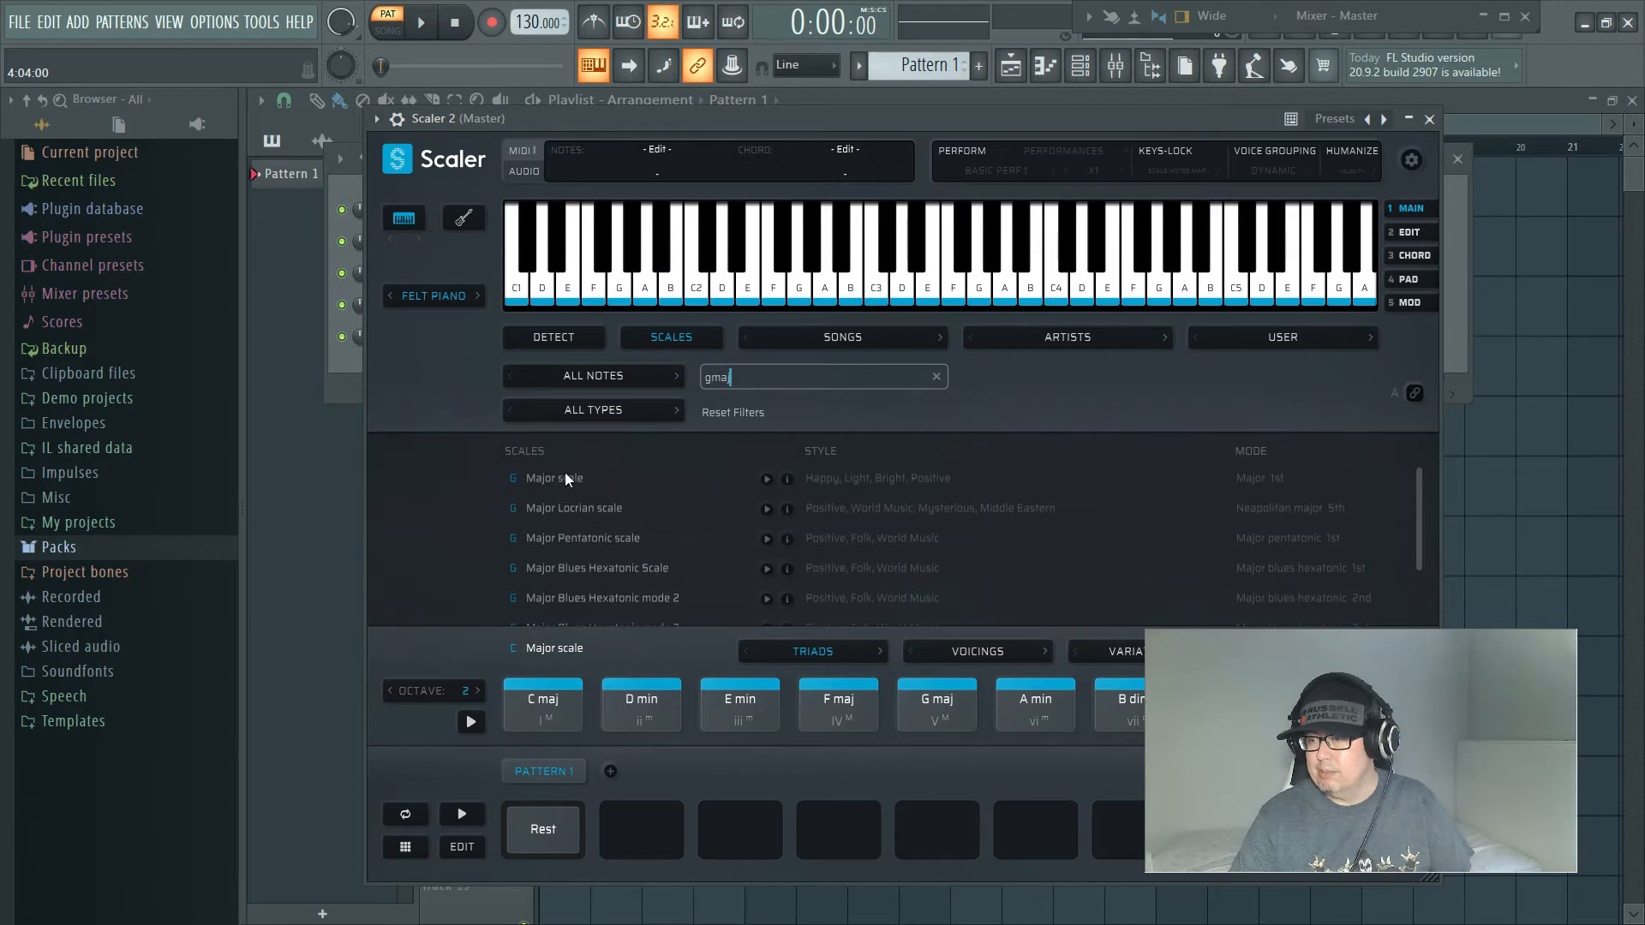
pyautogui.write('j')
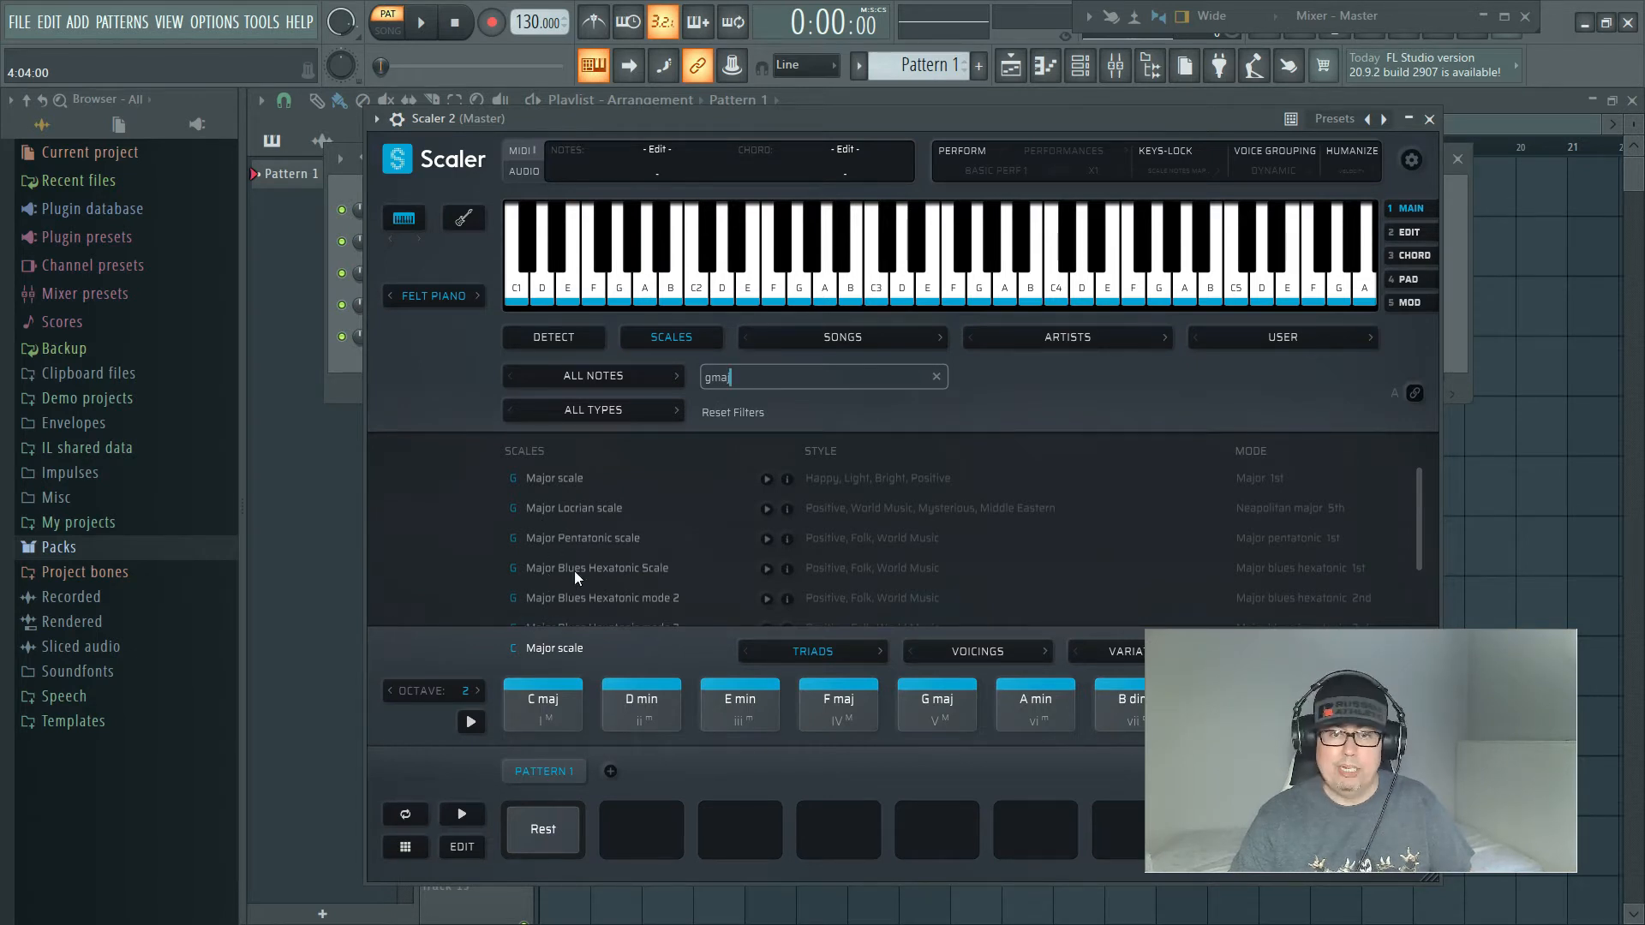
# Step: Clear the scale search to select C Major scale from the full list and play through its chords
pyautogui.click(770, 374)
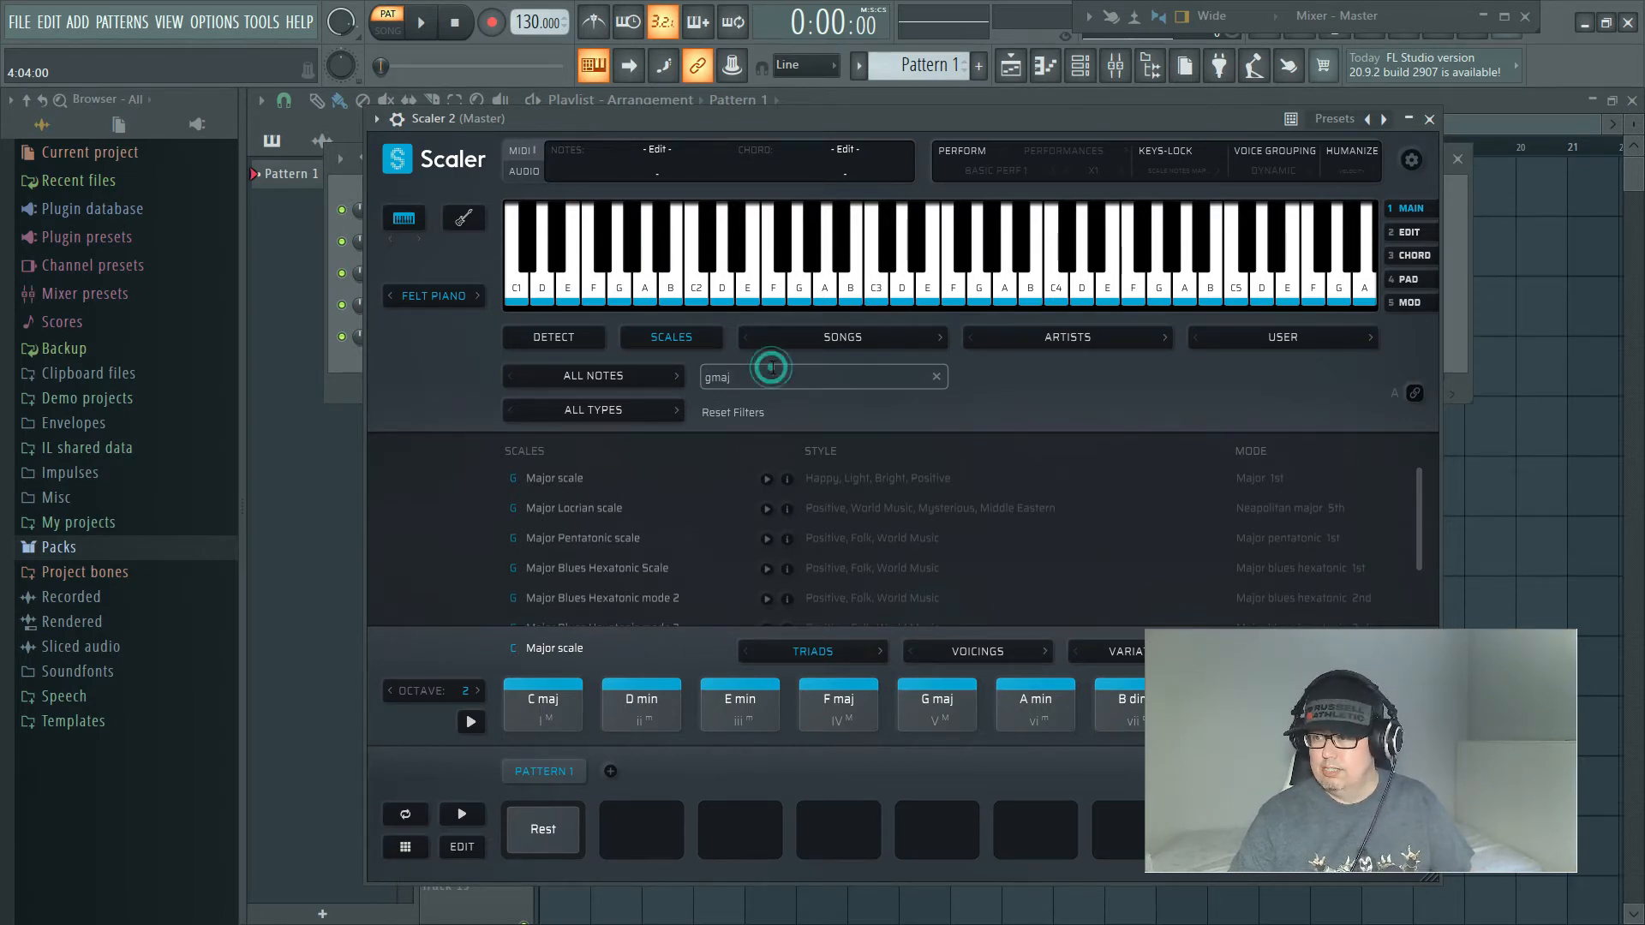
pyautogui.click(770, 374)
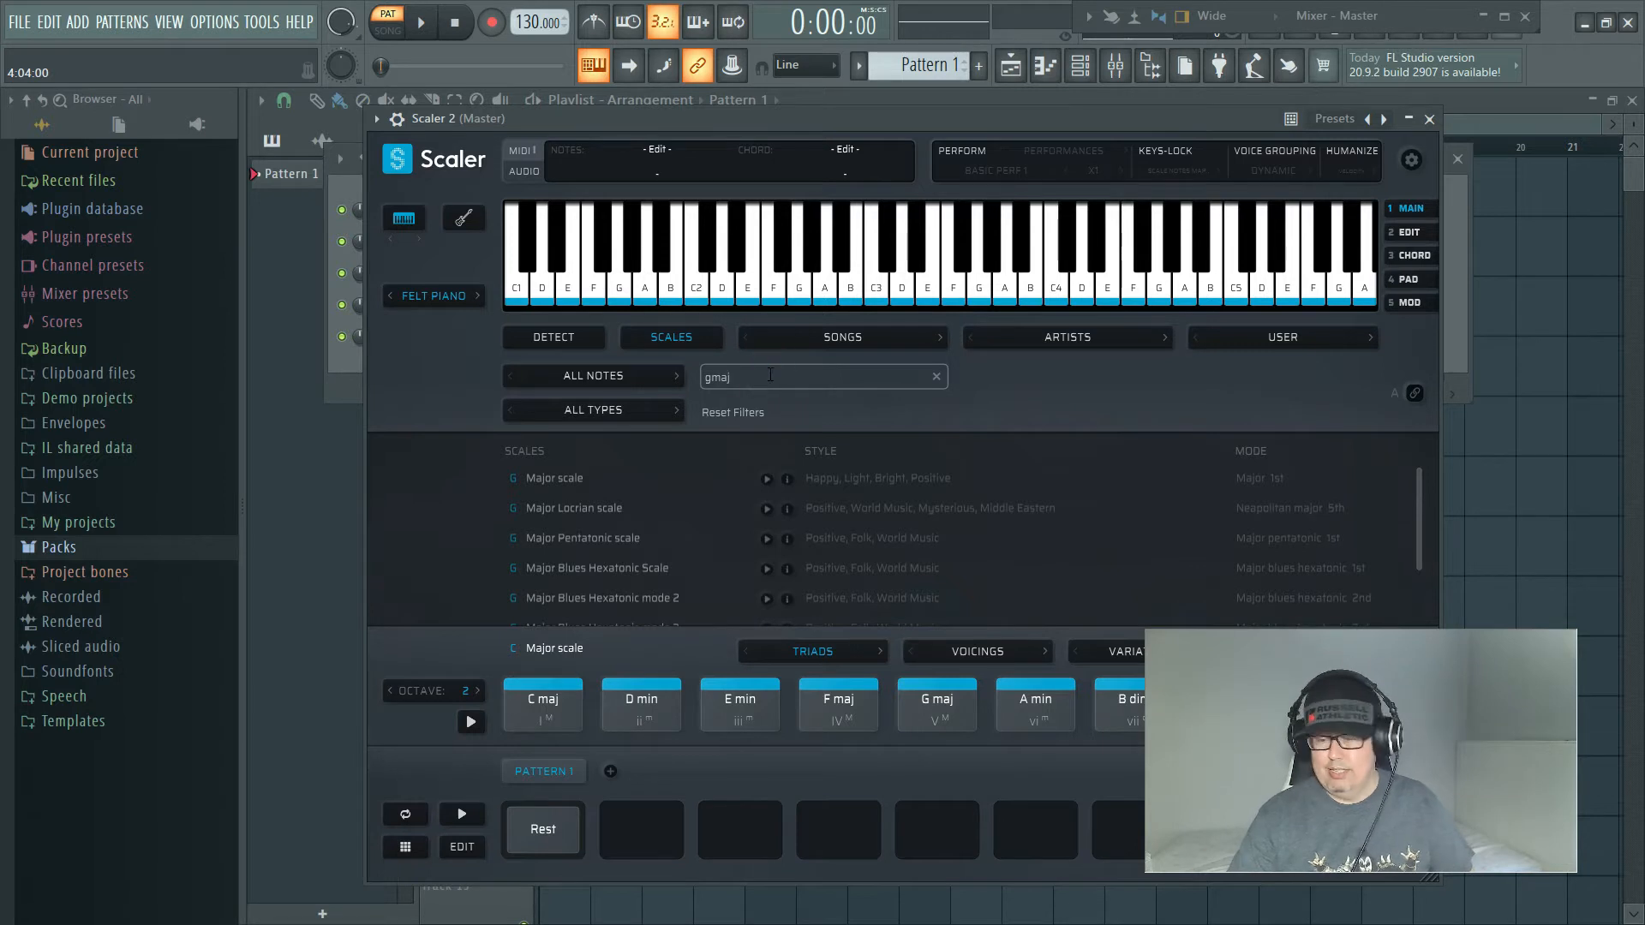
pyautogui.press('BackSpace')
pyautogui.press('BackSpace')
pyautogui.press('BackSpace')
pyautogui.press('BackSpace')
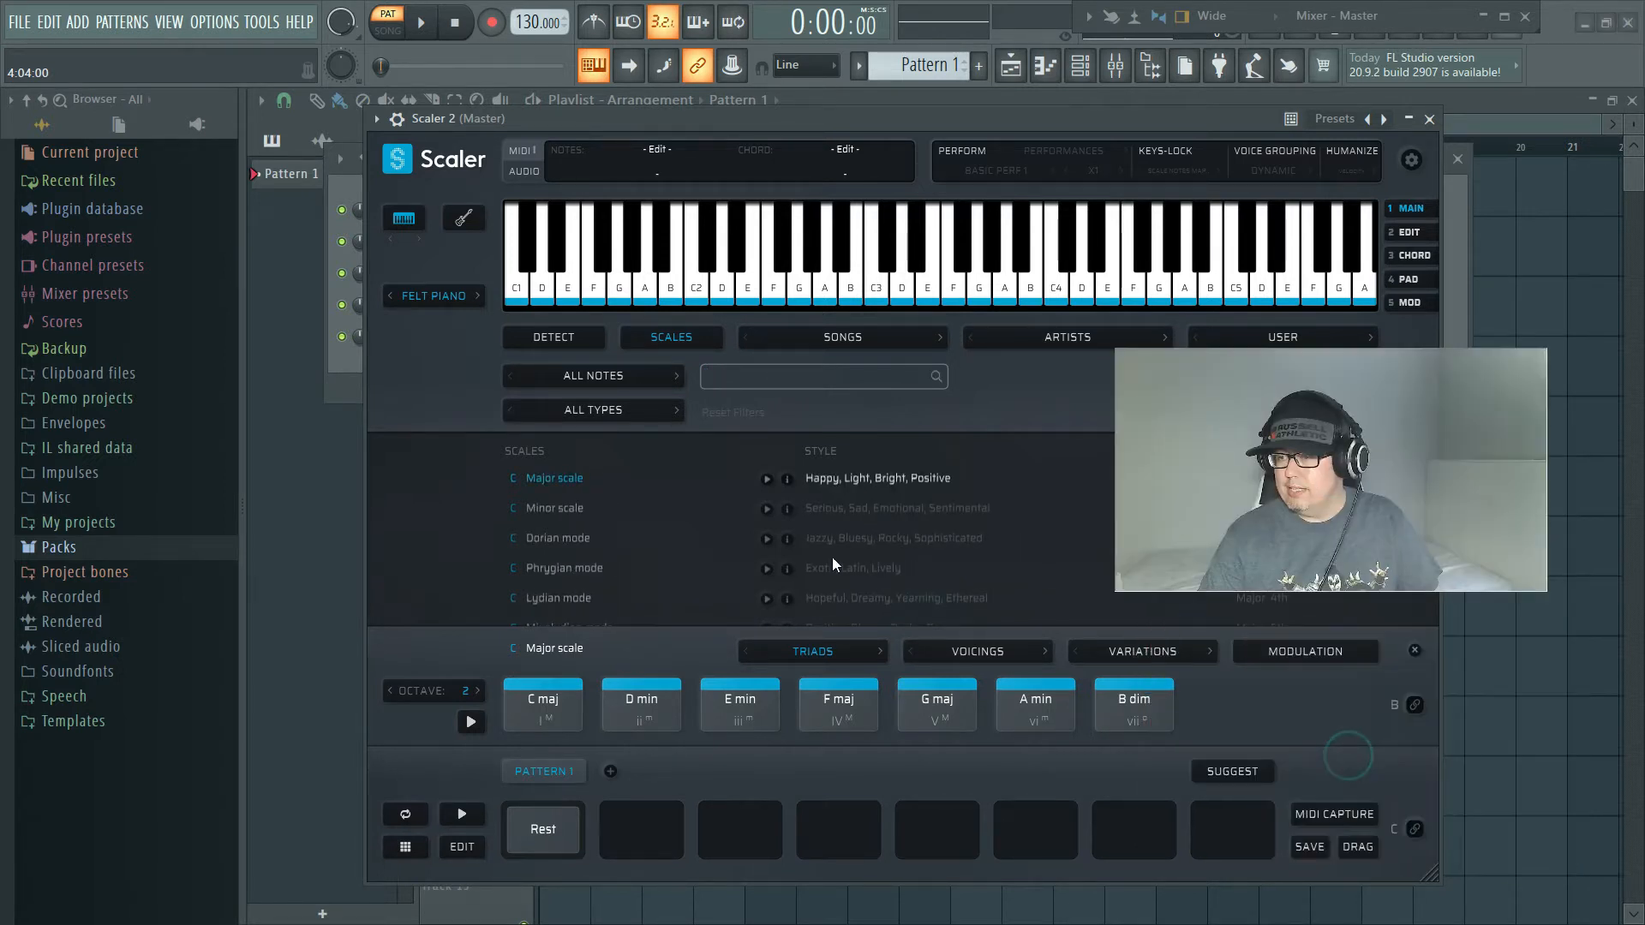
pyautogui.click(543, 507)
pyautogui.click(541, 478)
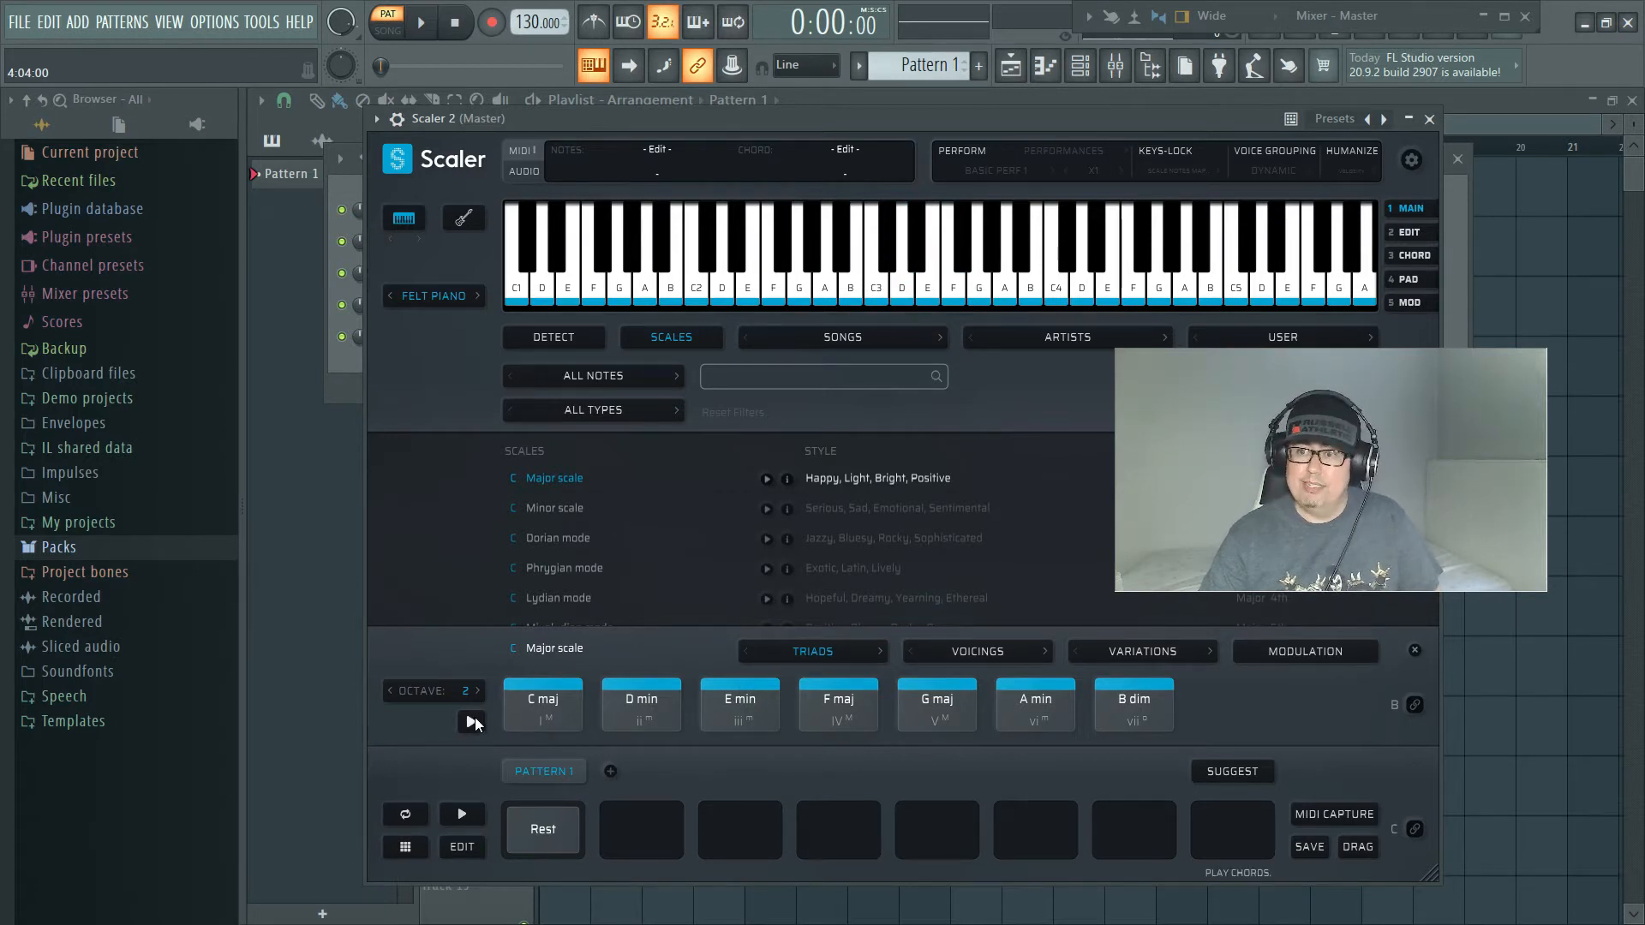
pyautogui.click(471, 722)
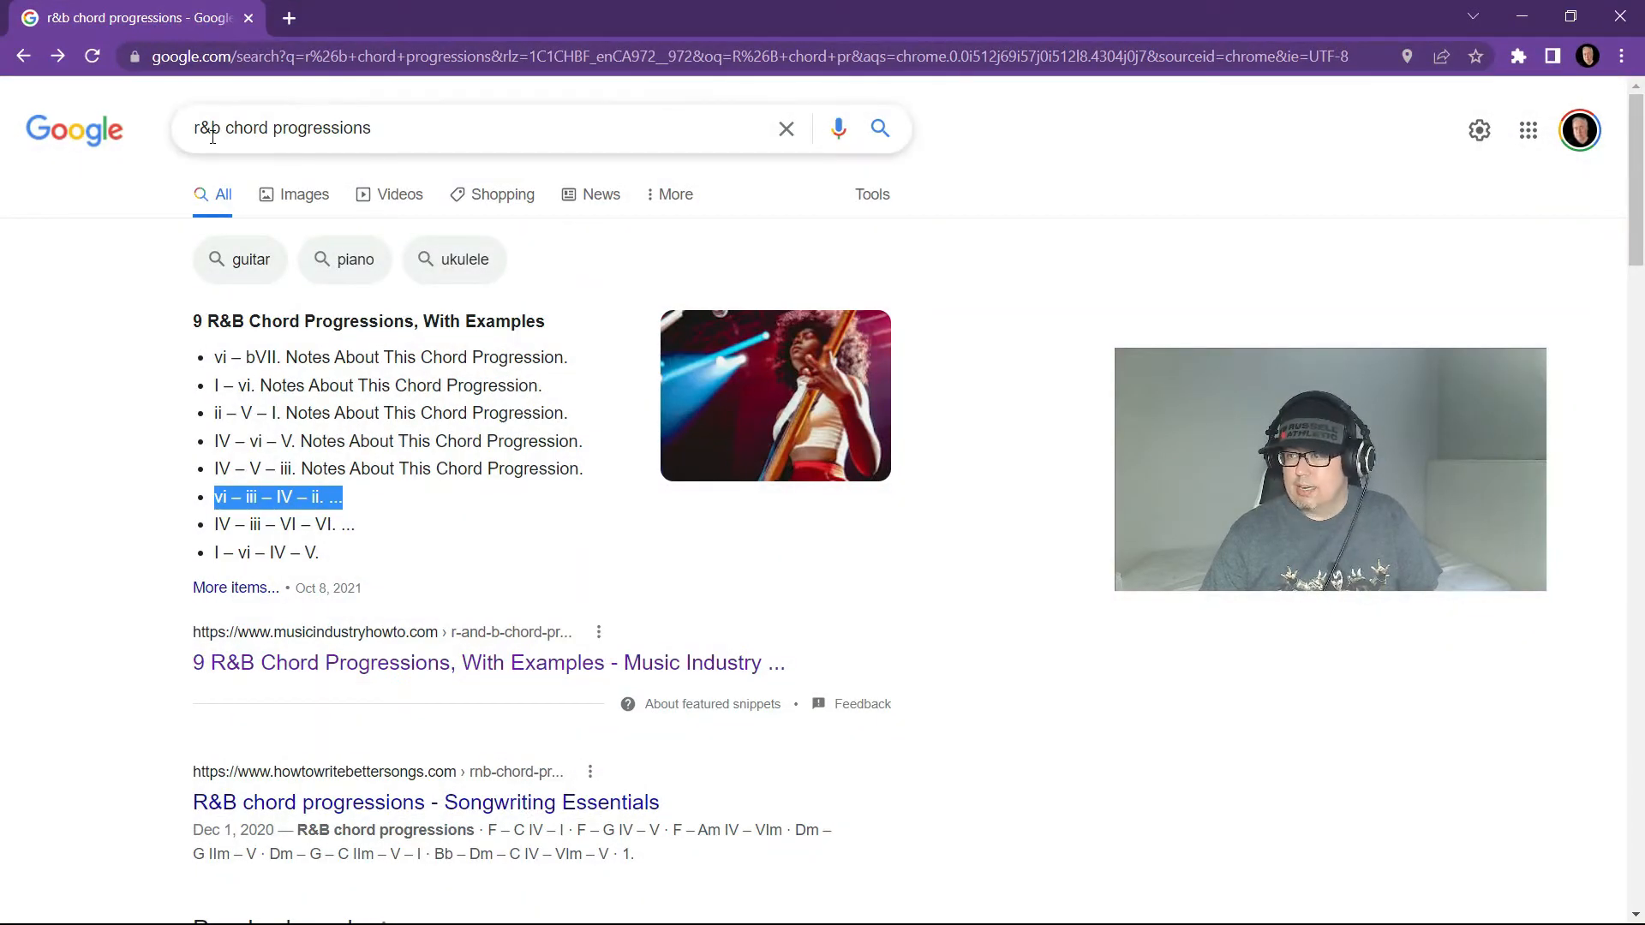
# Step: Switch from the browser back to FL Studio and fill Scaler's Pattern 1 with the chords A min, E min, F maj and D min
pyautogui.click(1517, 19)
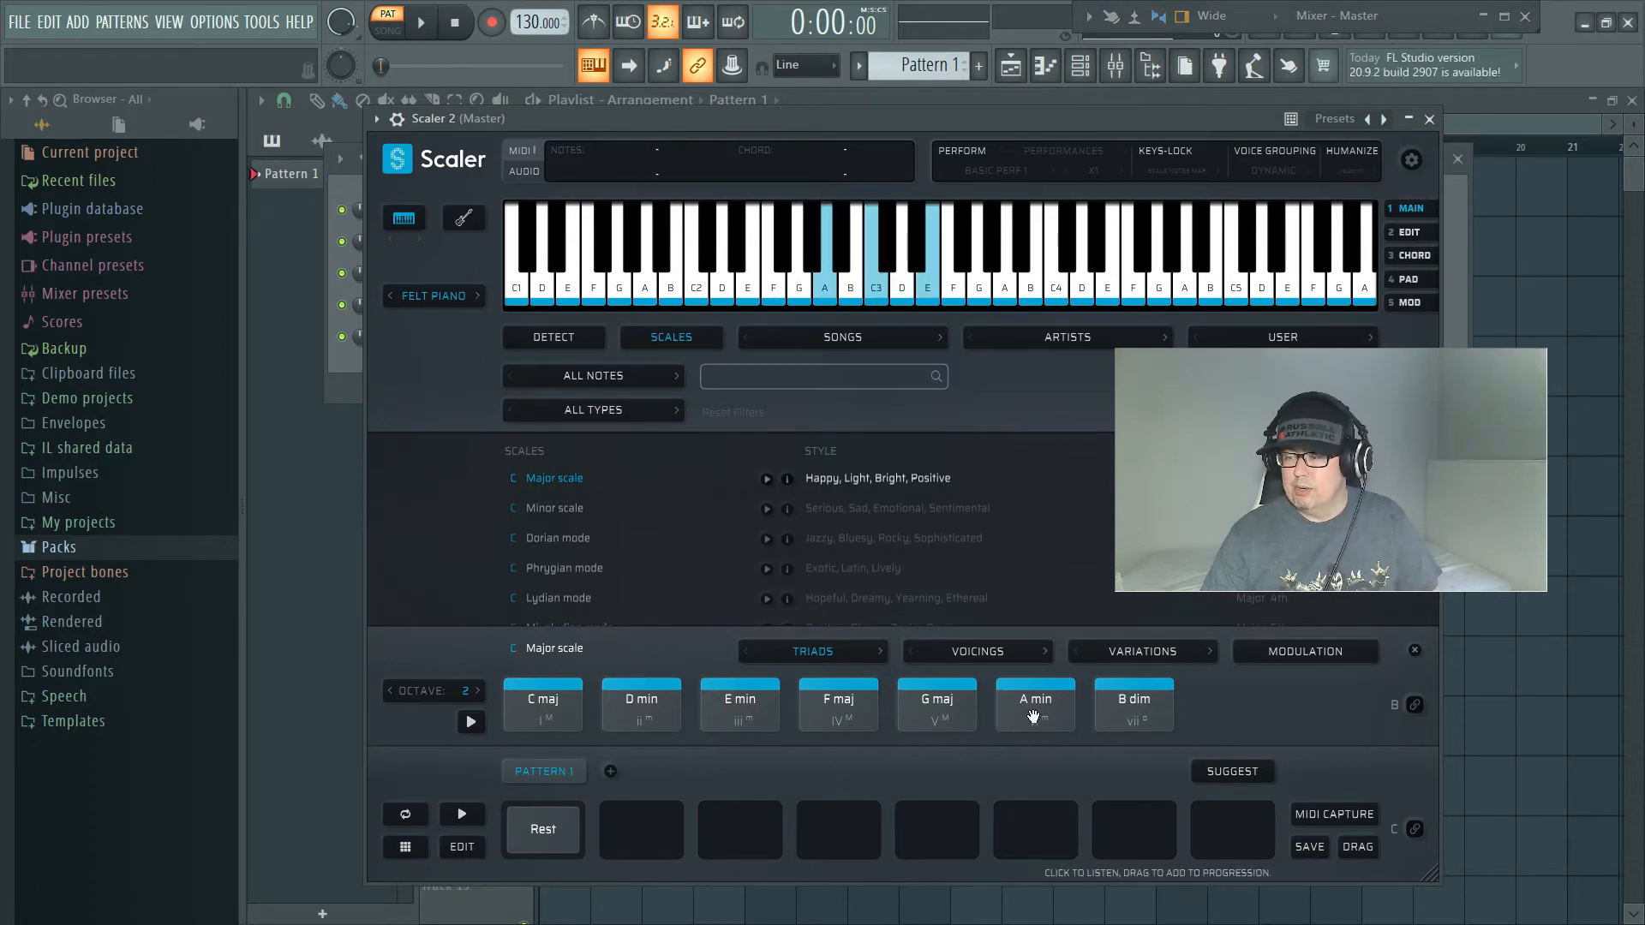
pyautogui.moveTo(1033, 717); pyautogui.dragTo(618, 818)
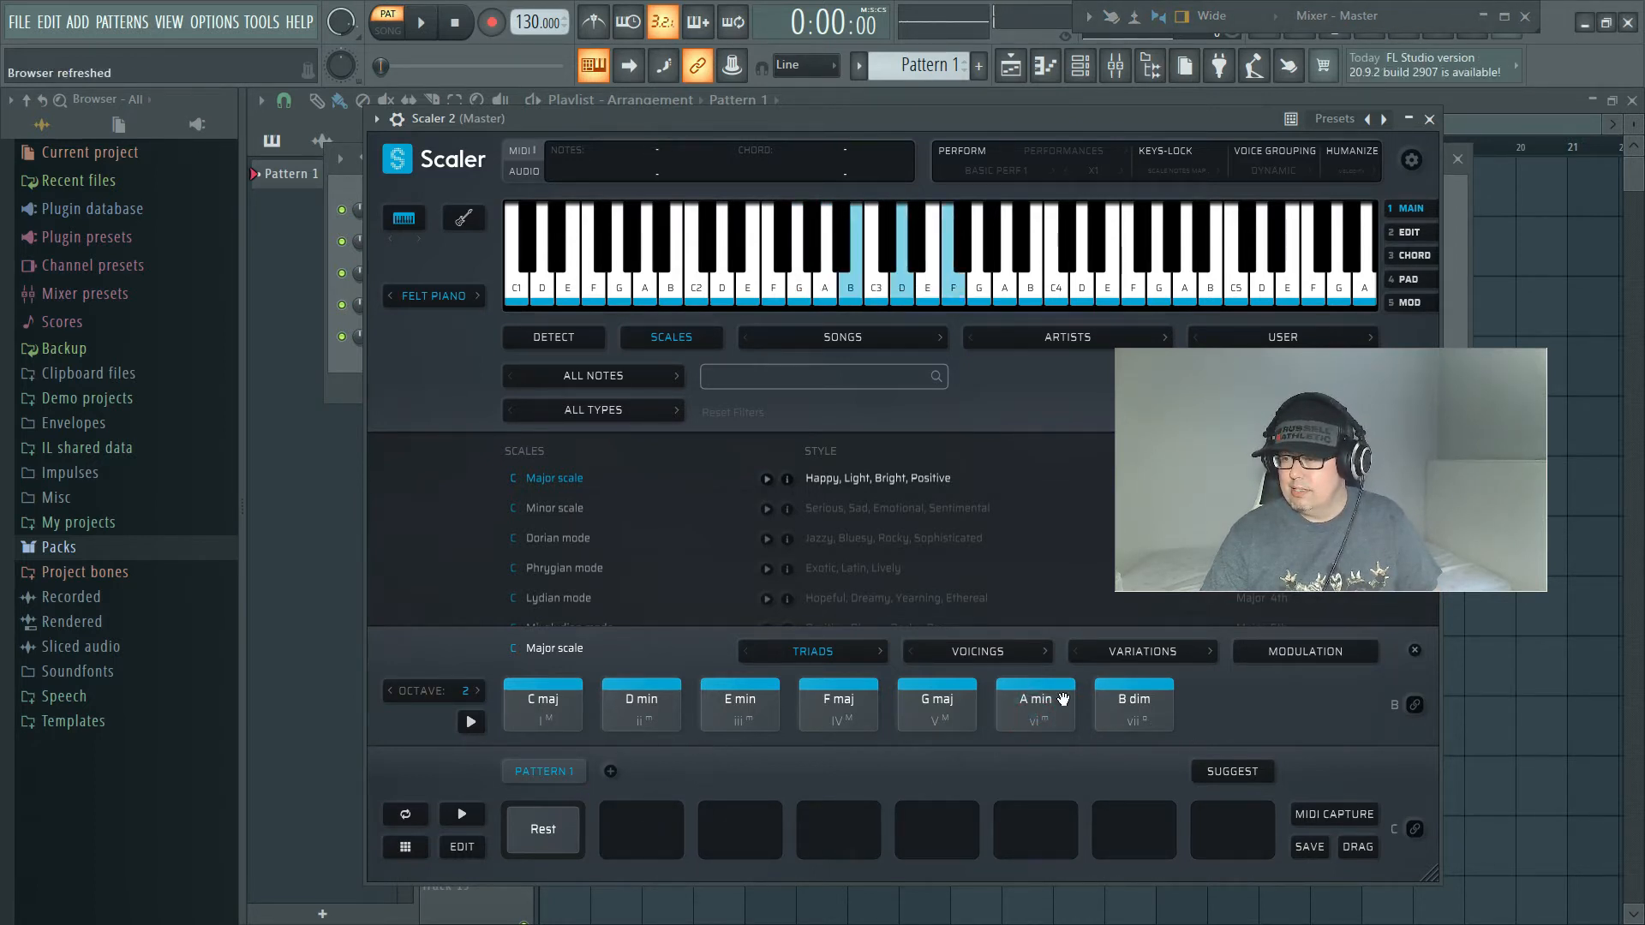
pyautogui.moveTo(1046, 710); pyautogui.dragTo(555, 822)
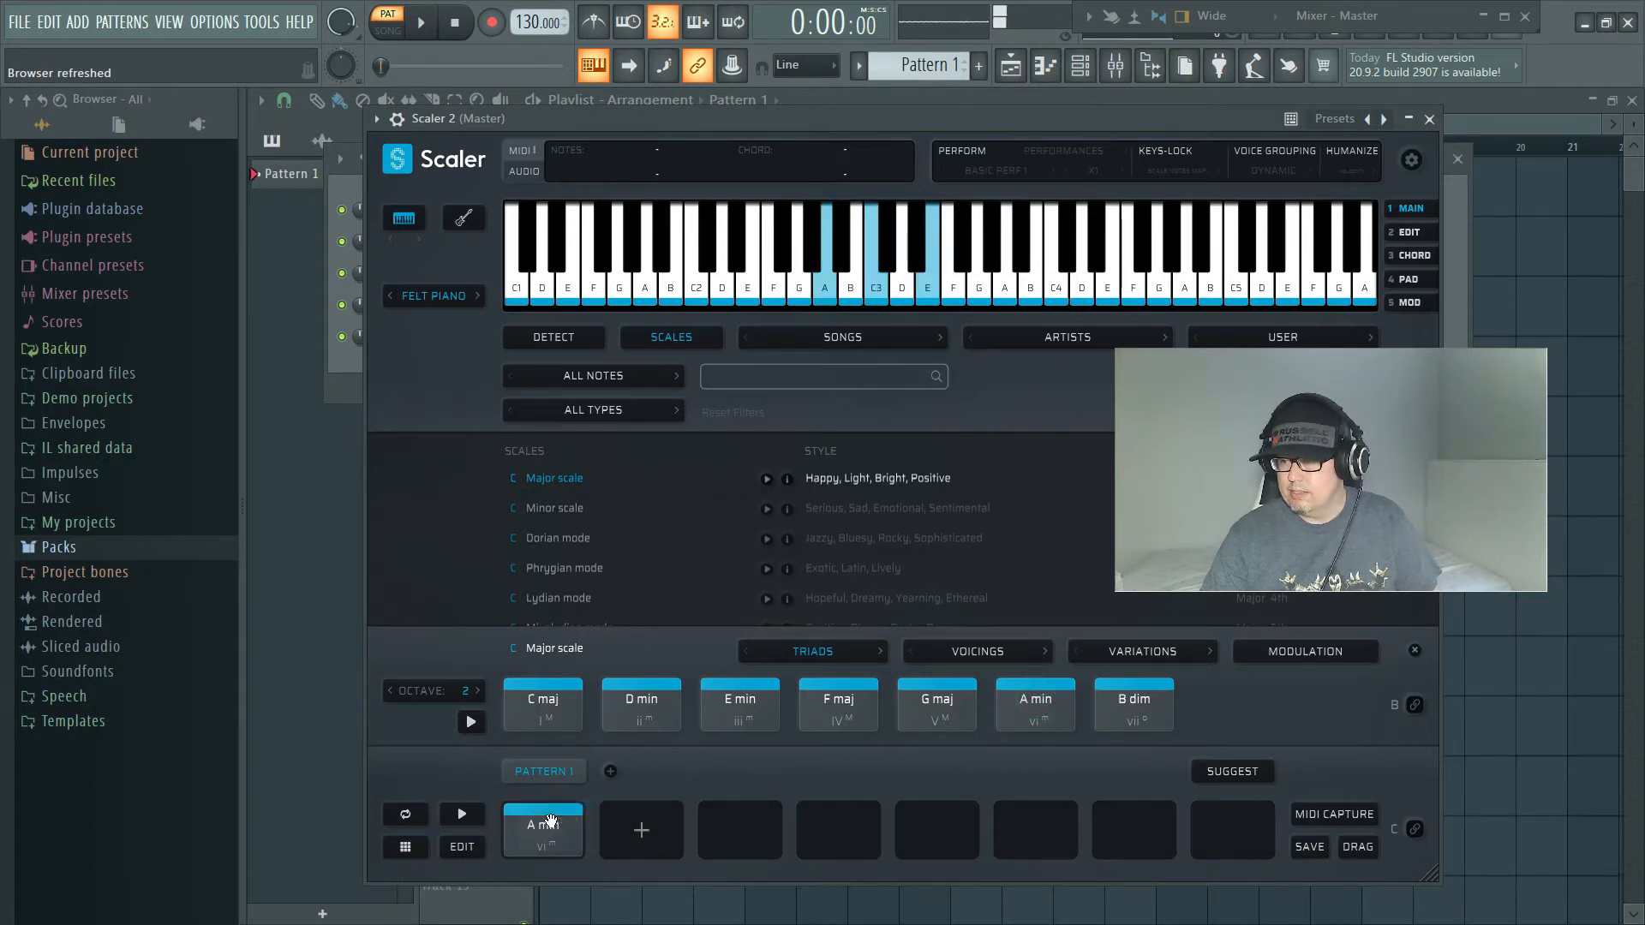
pyautogui.moveTo(756, 716); pyautogui.dragTo(641, 826)
pyautogui.click(861, 718)
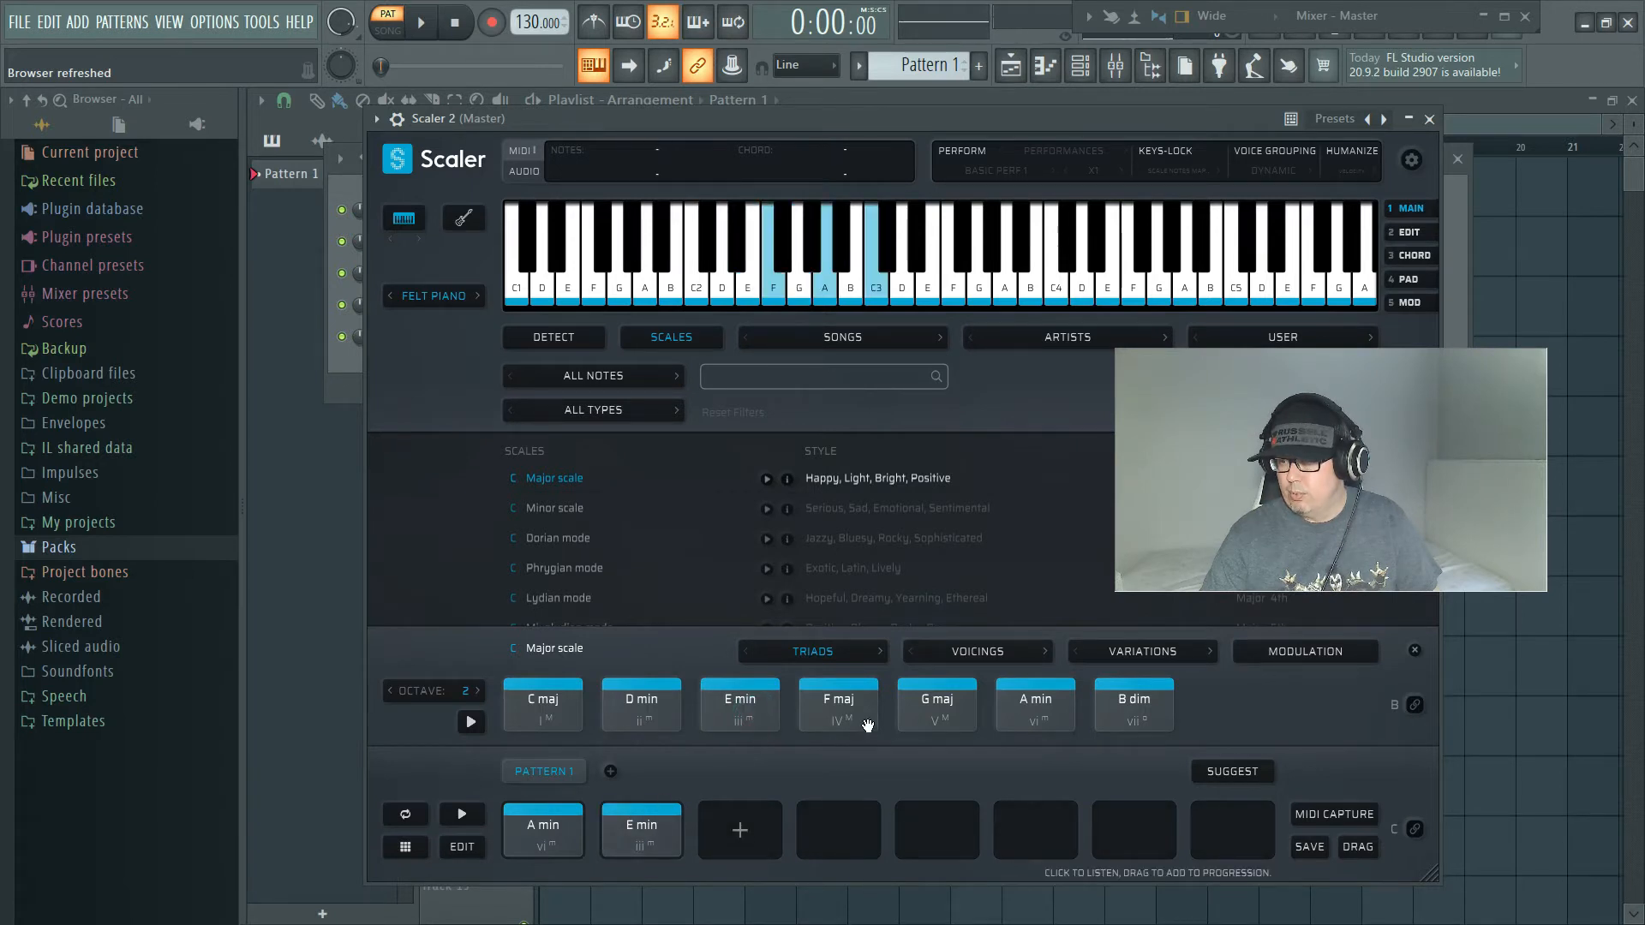
pyautogui.moveTo(859, 713); pyautogui.dragTo(728, 818)
pyautogui.click(638, 690)
pyautogui.moveTo(638, 691); pyautogui.dragTo(831, 821)
# Step: Audition single chords and play back the whole four-chord progression in Pattern 1
pyautogui.click(529, 822)
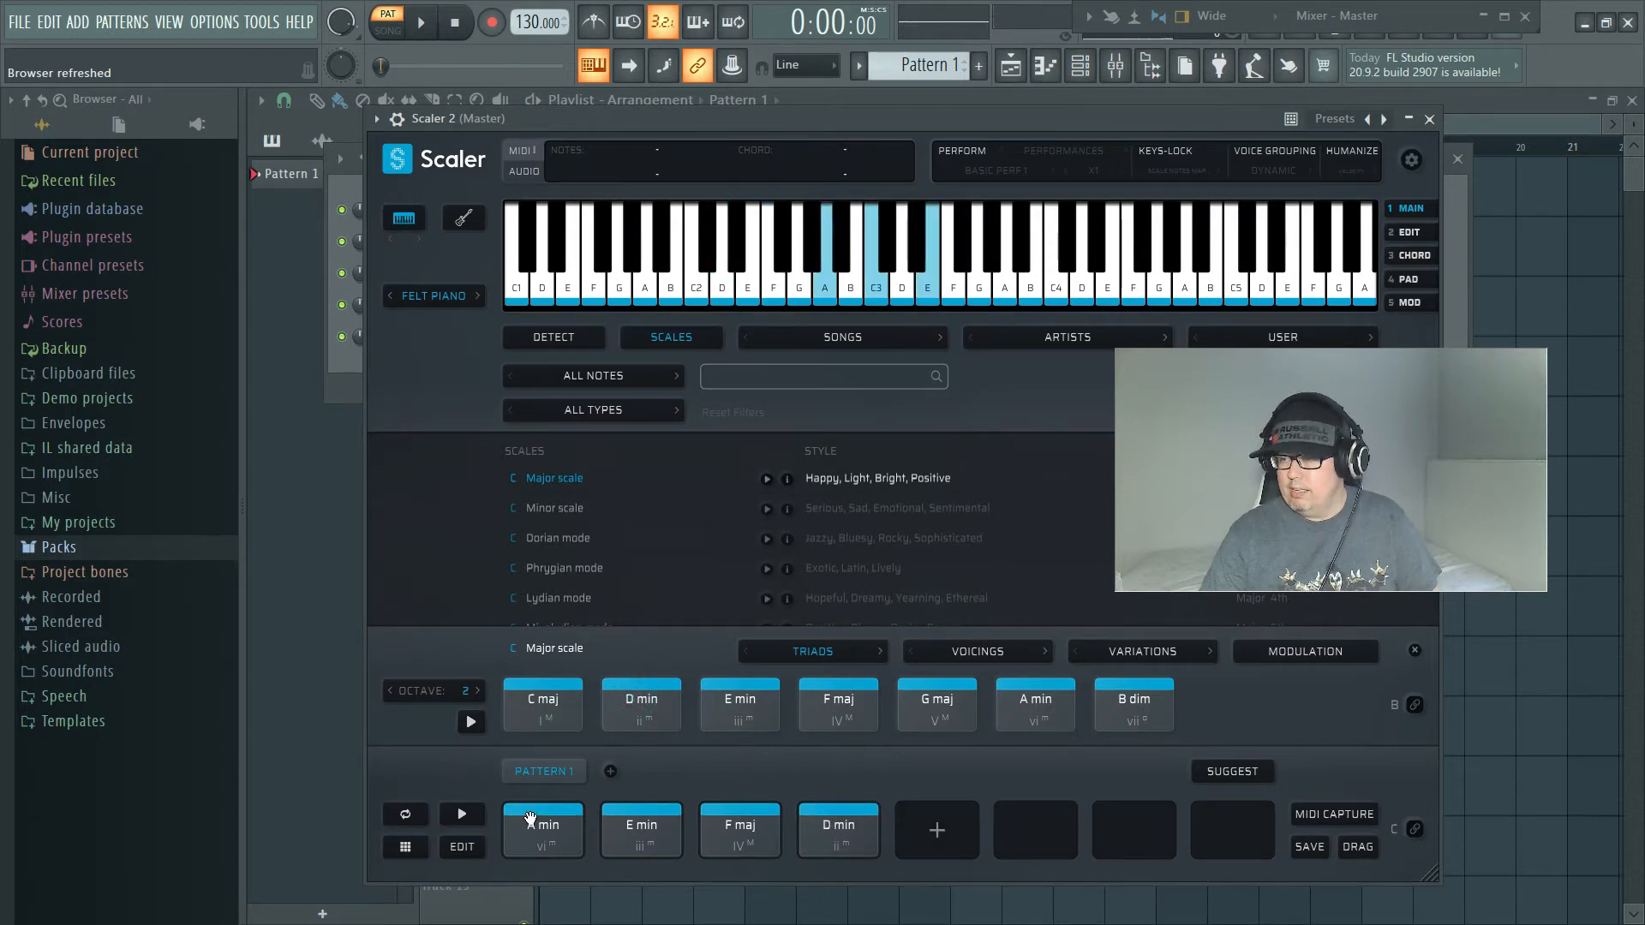
pyautogui.click(461, 816)
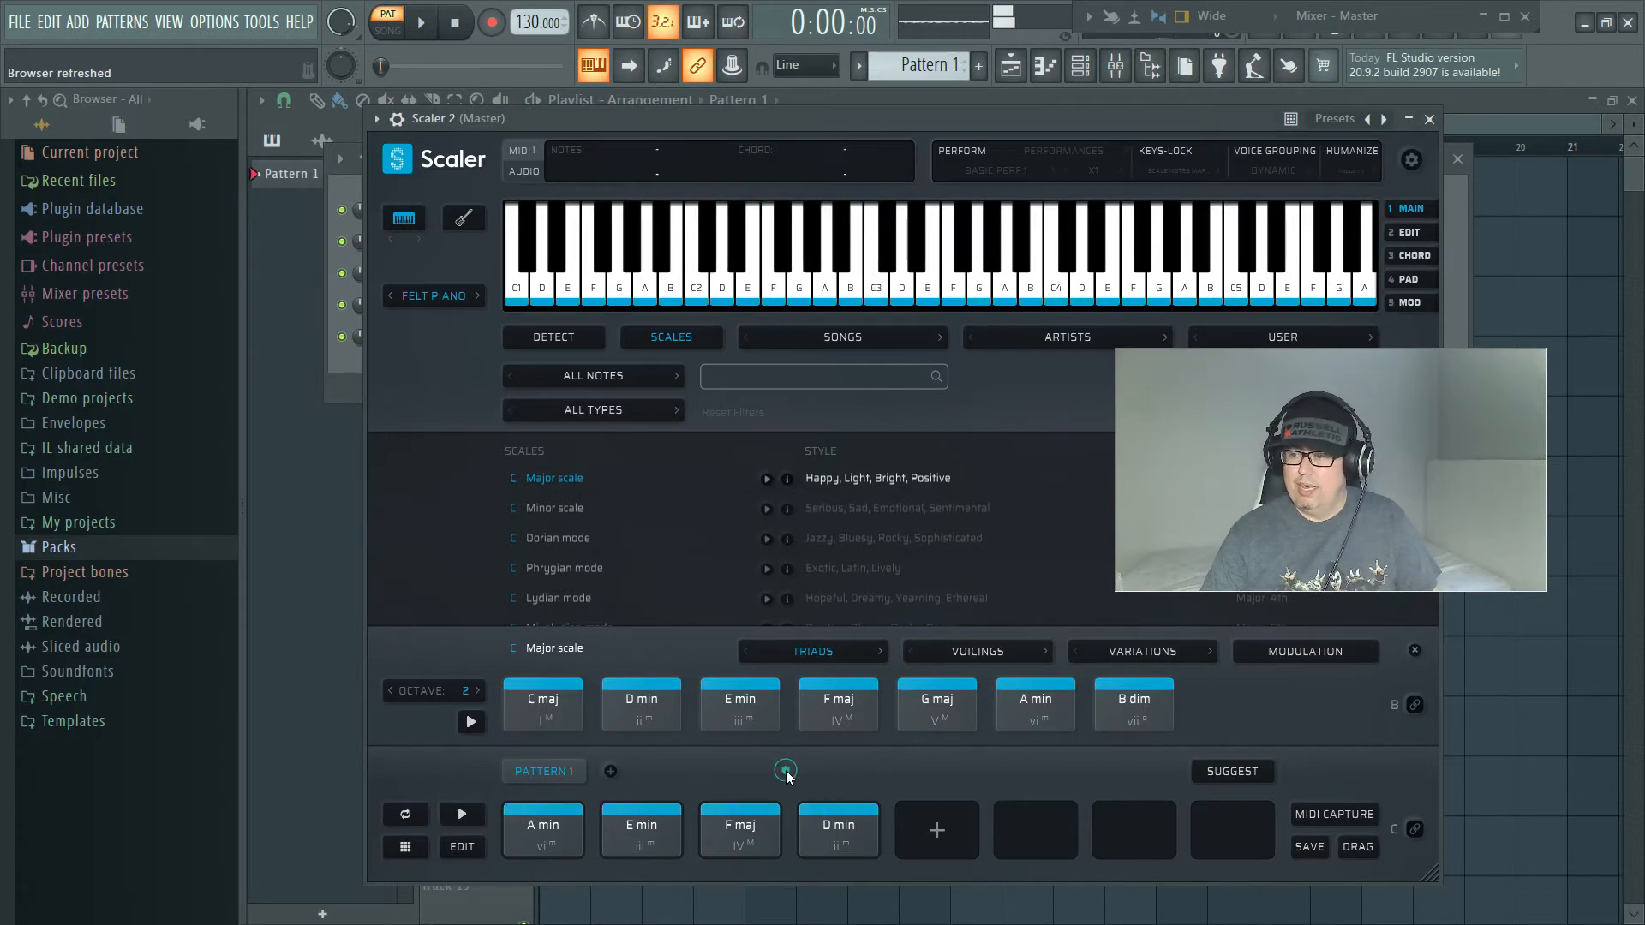
pyautogui.click(784, 770)
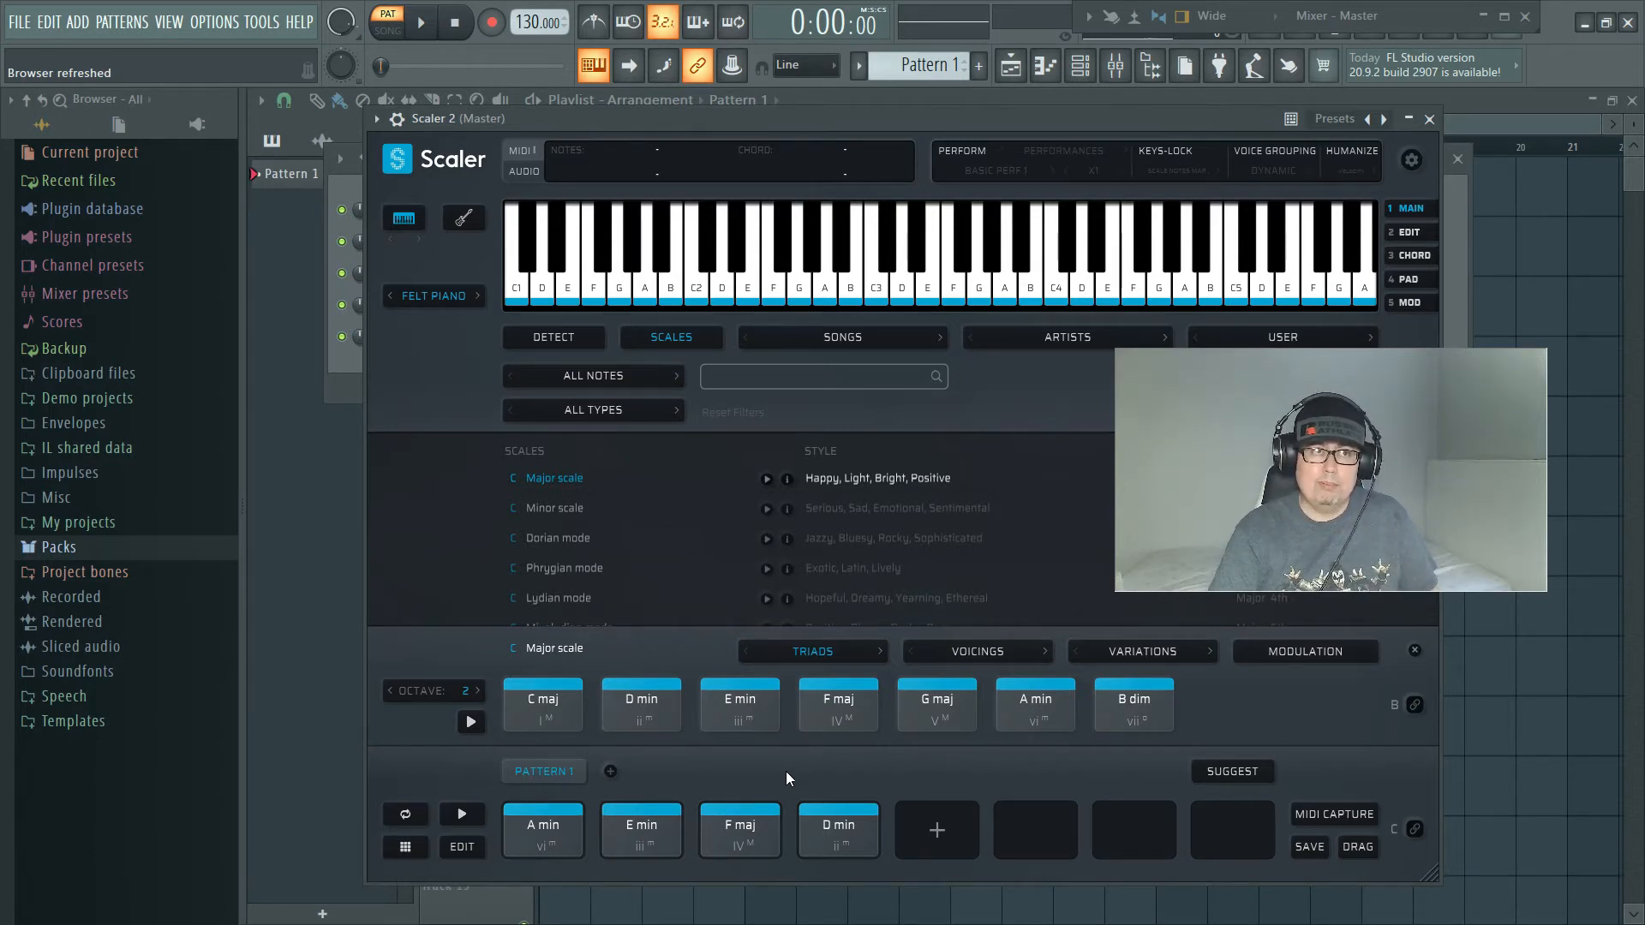
pyautogui.click(642, 818)
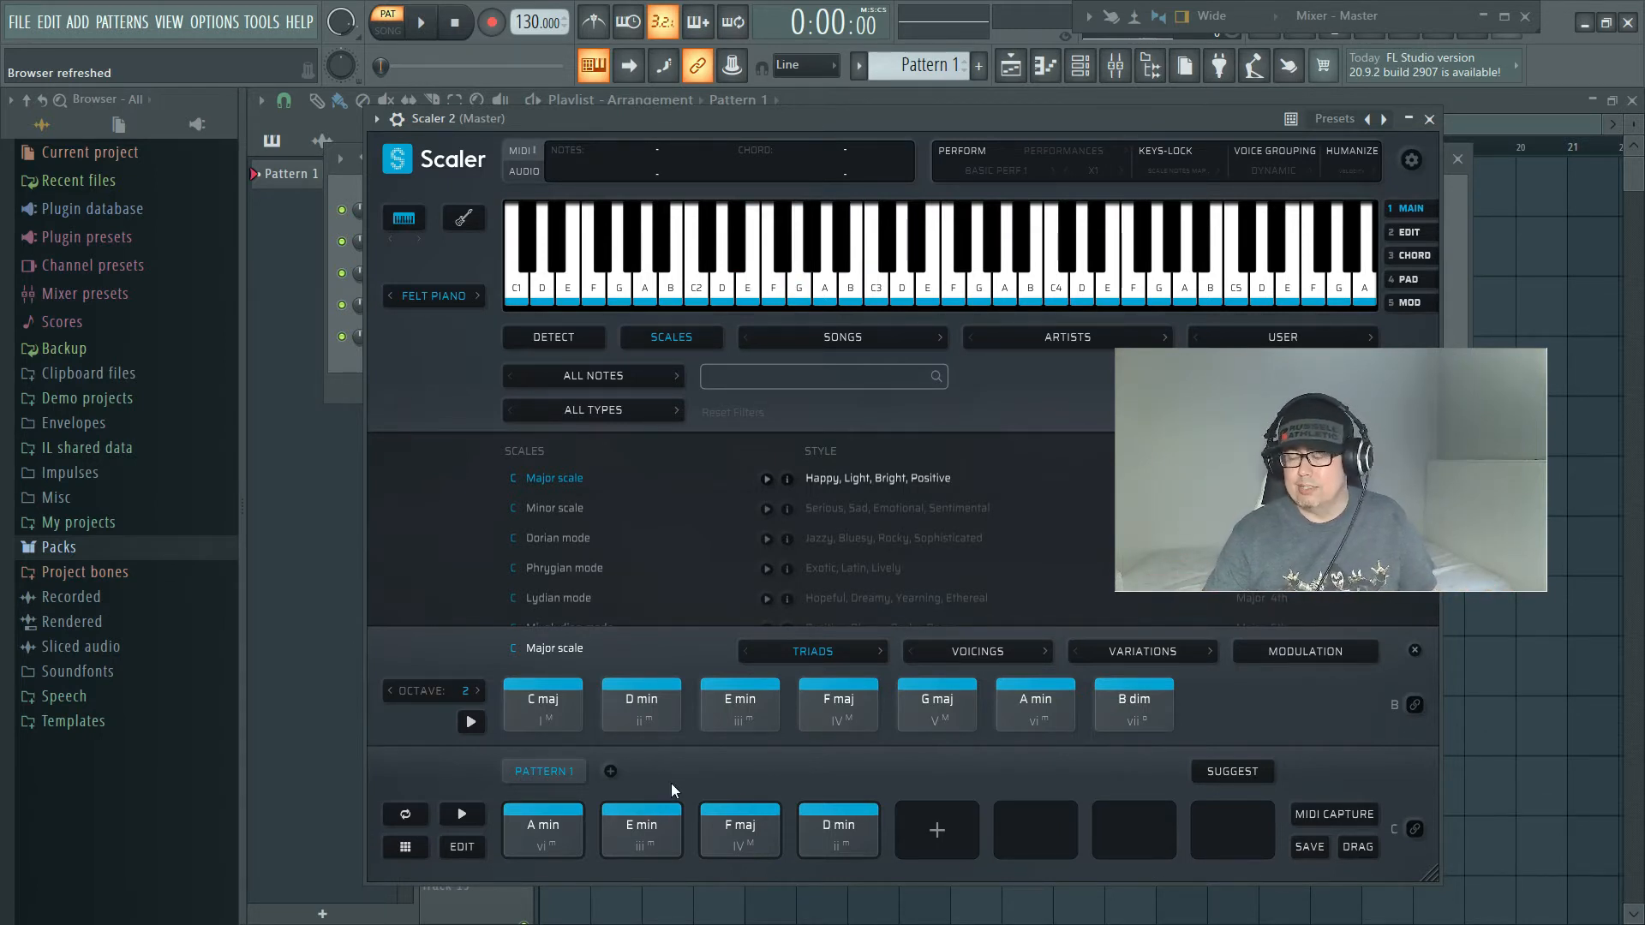
pyautogui.click(578, 816)
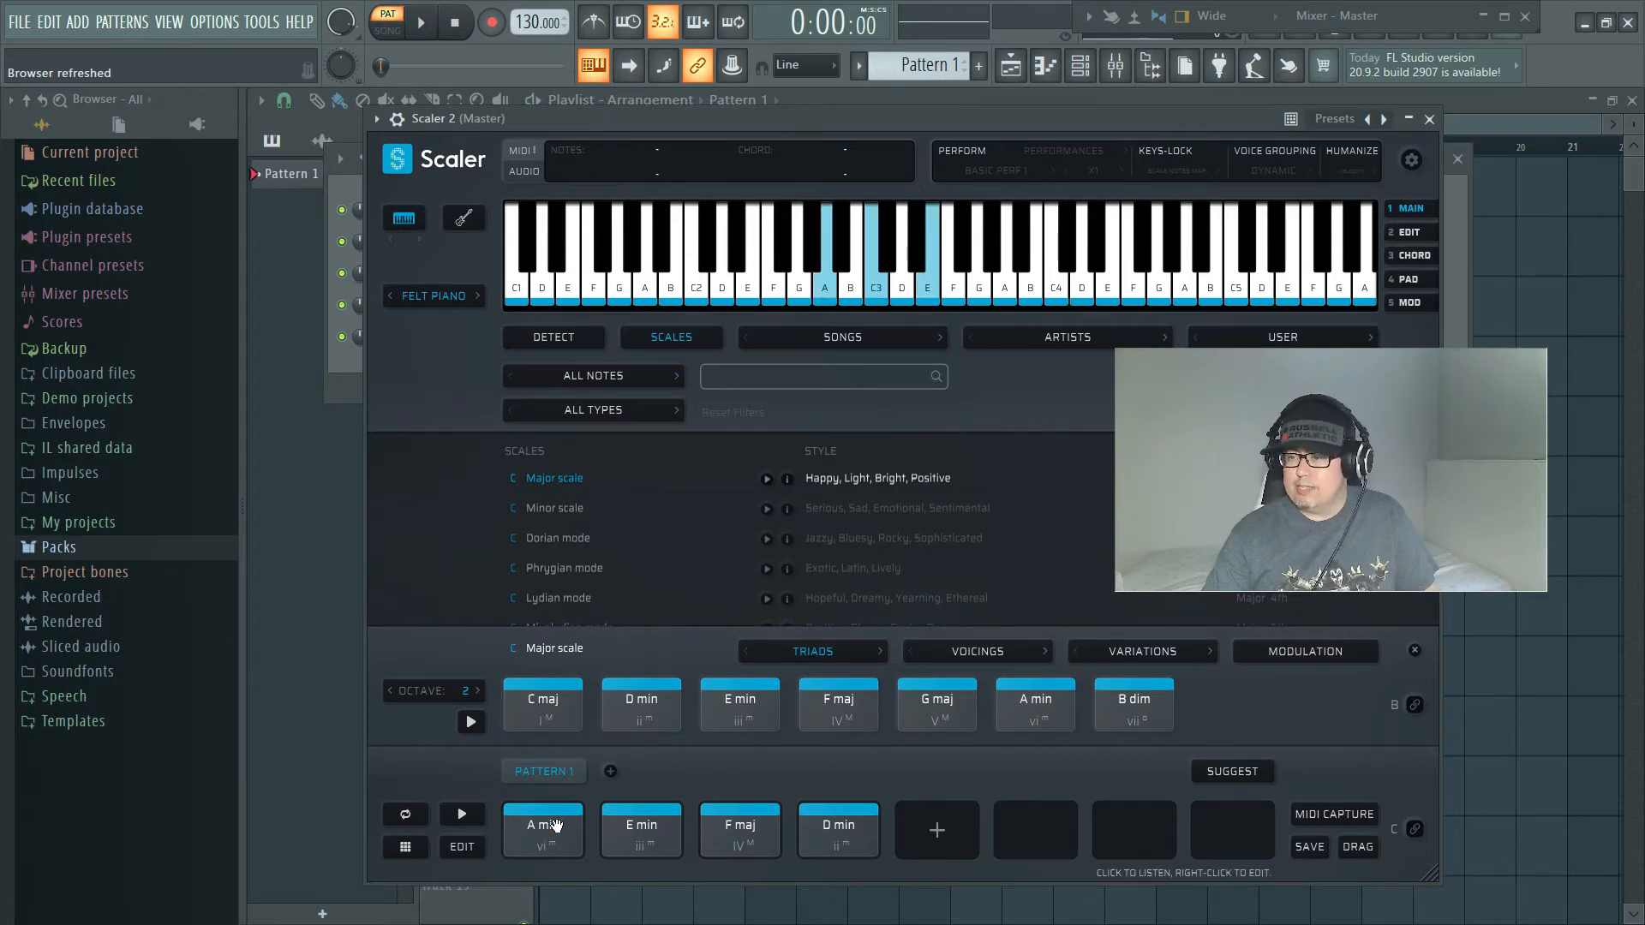
pyautogui.click(467, 814)
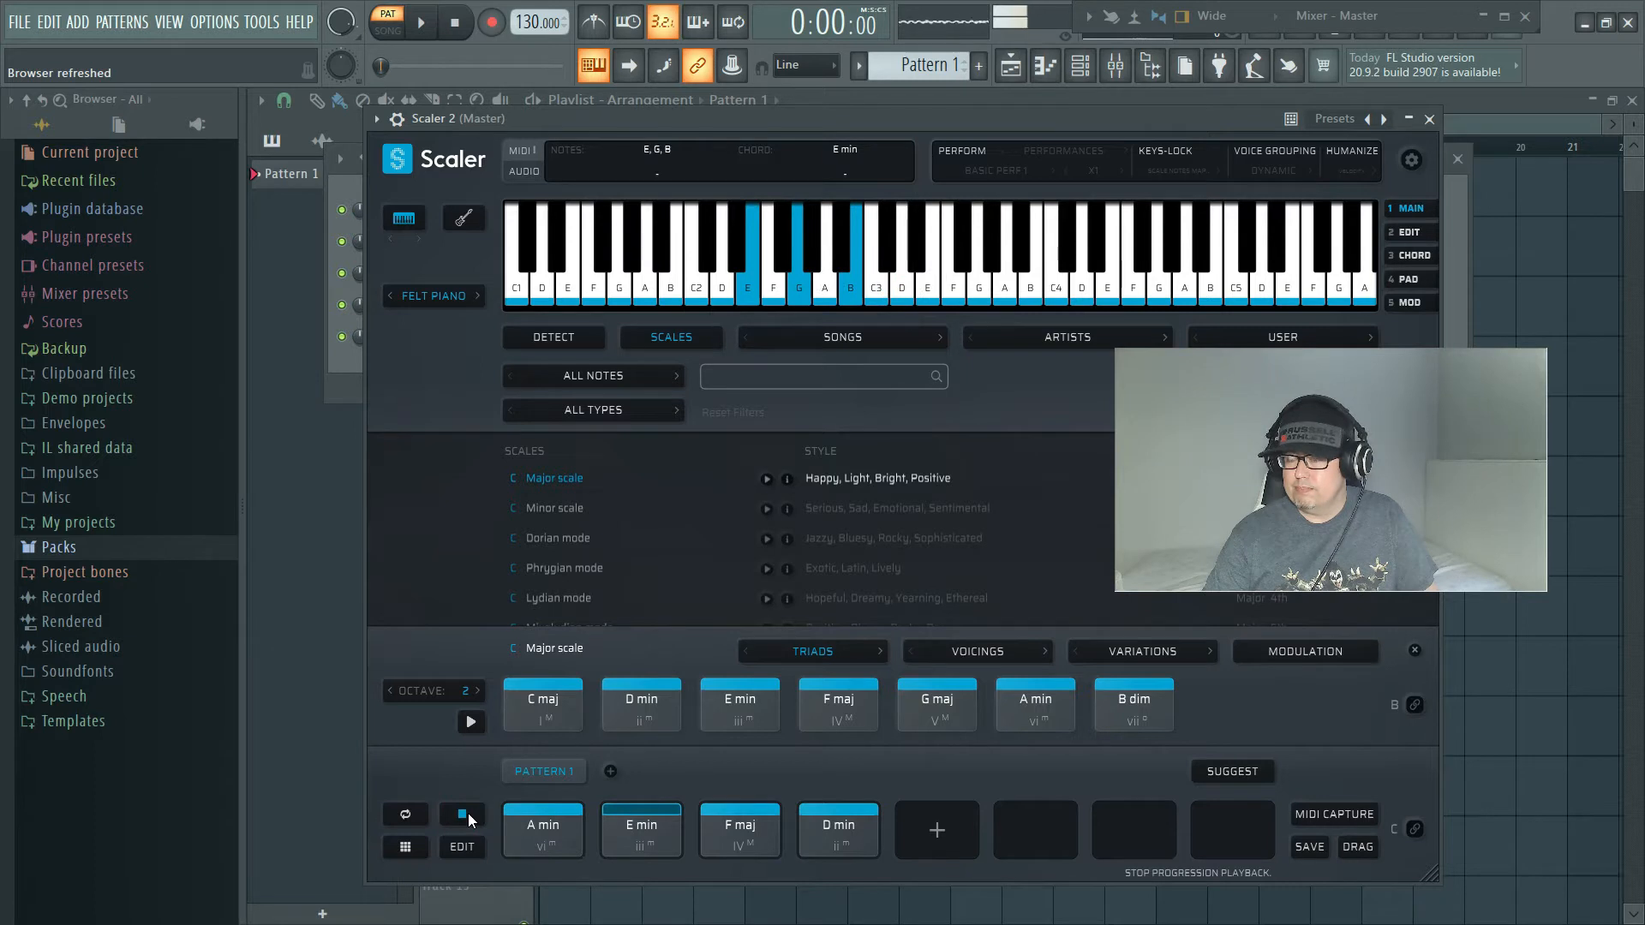
pyautogui.click(468, 814)
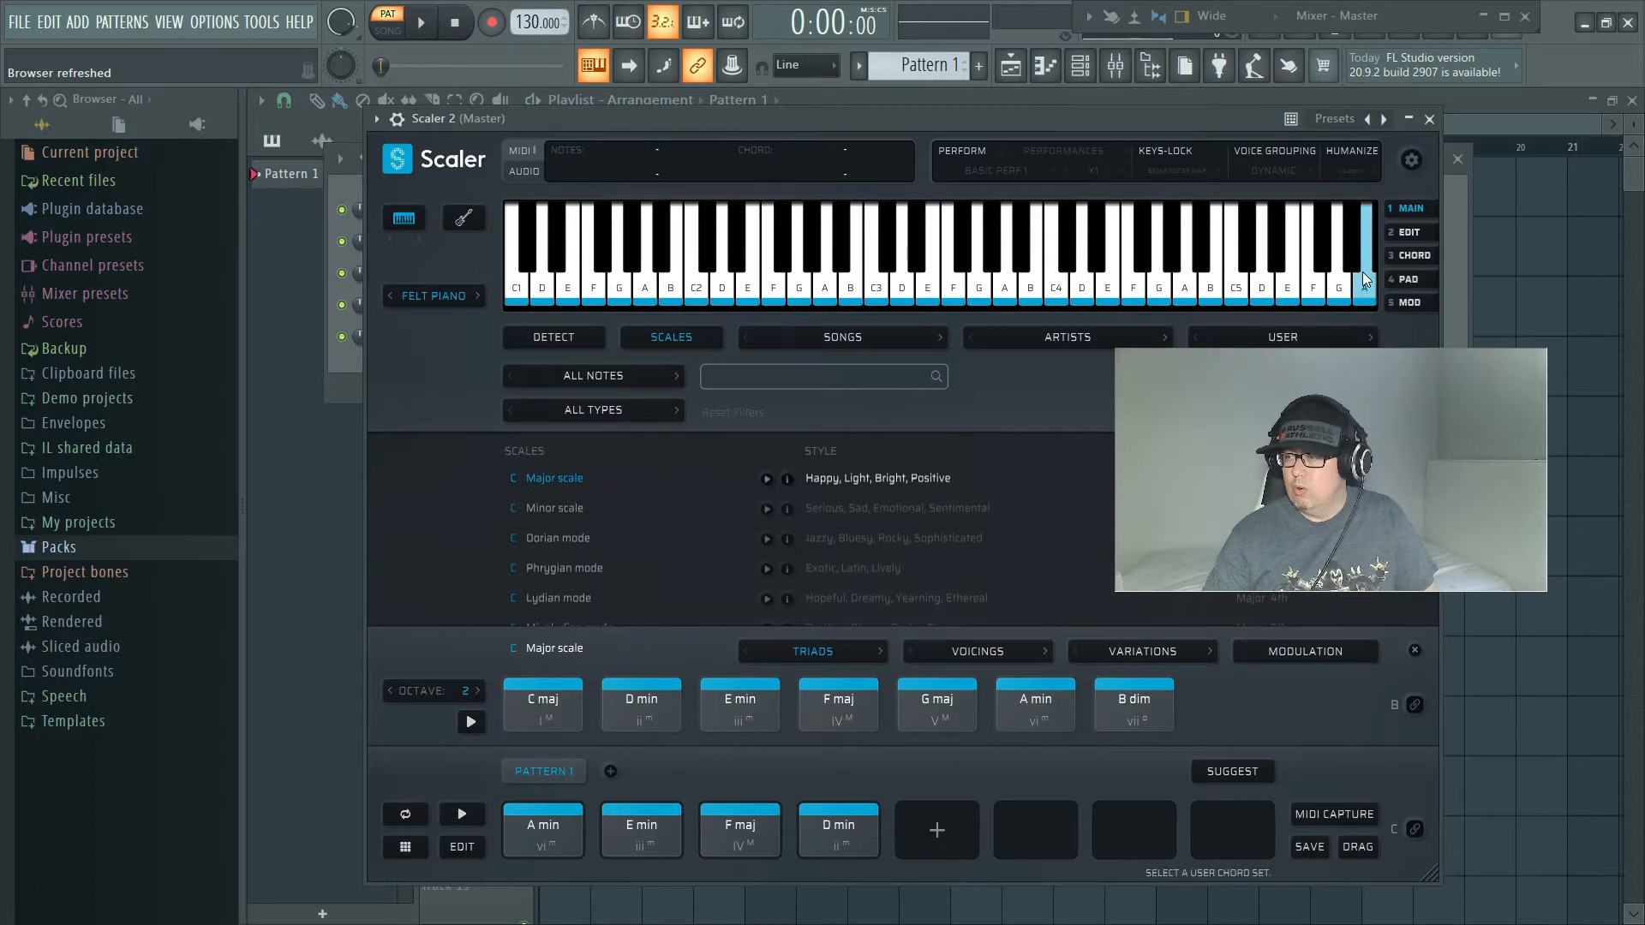
# Step: Open Pattern 1 for editing and set the playback duration of all four chords to x4
pyautogui.click(469, 847)
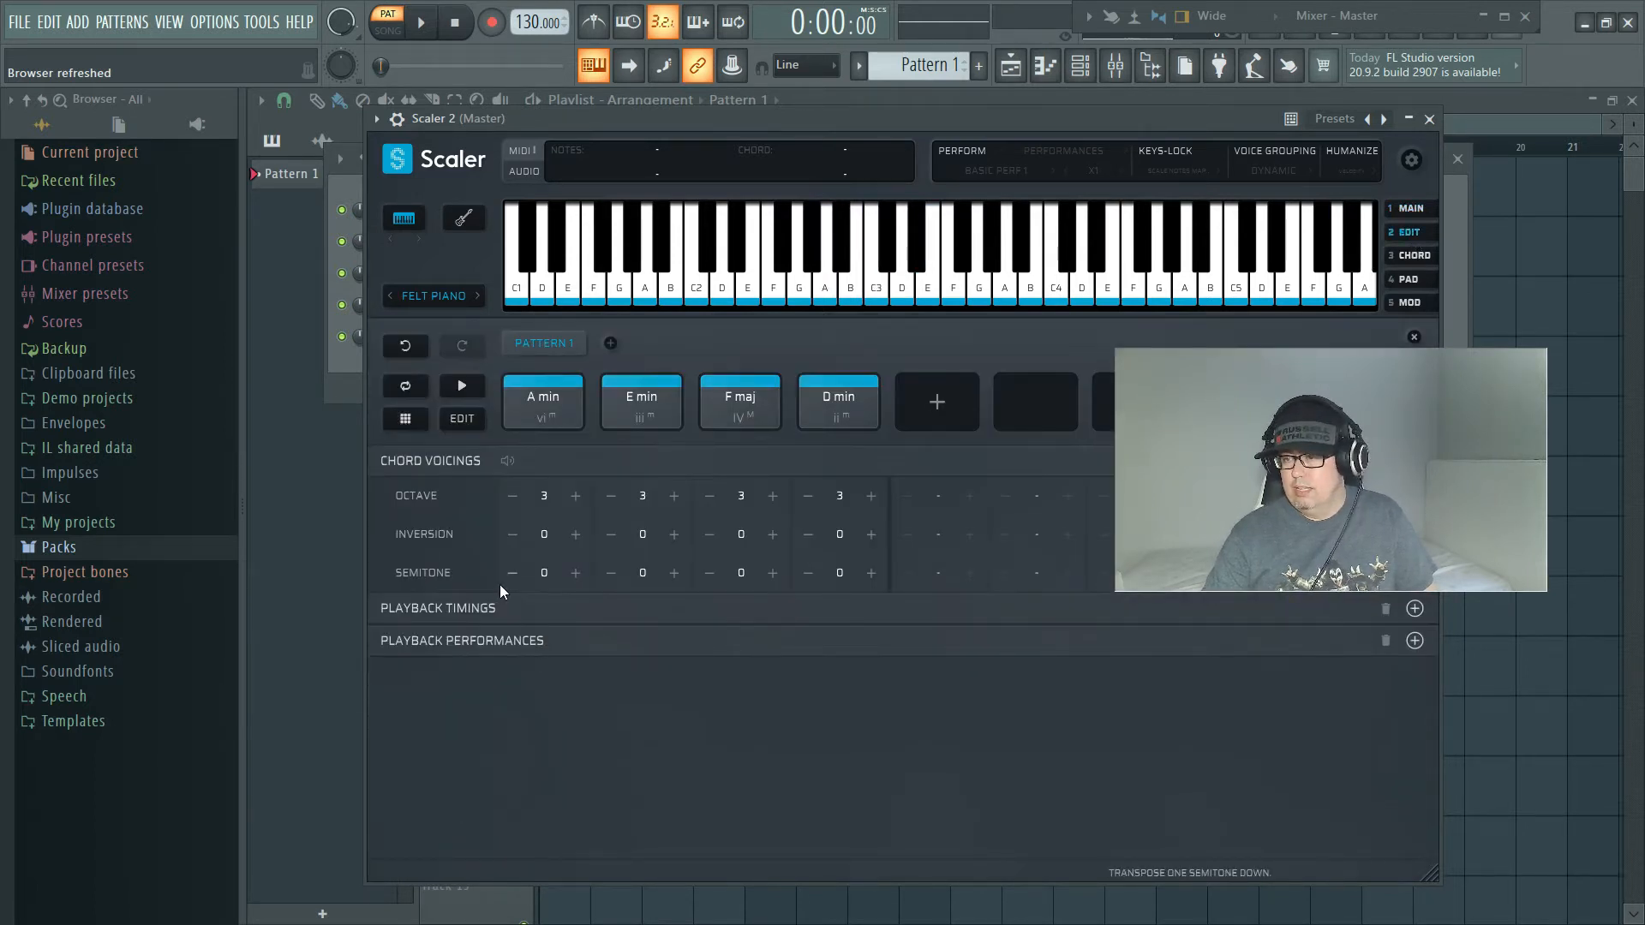
pyautogui.click(427, 609)
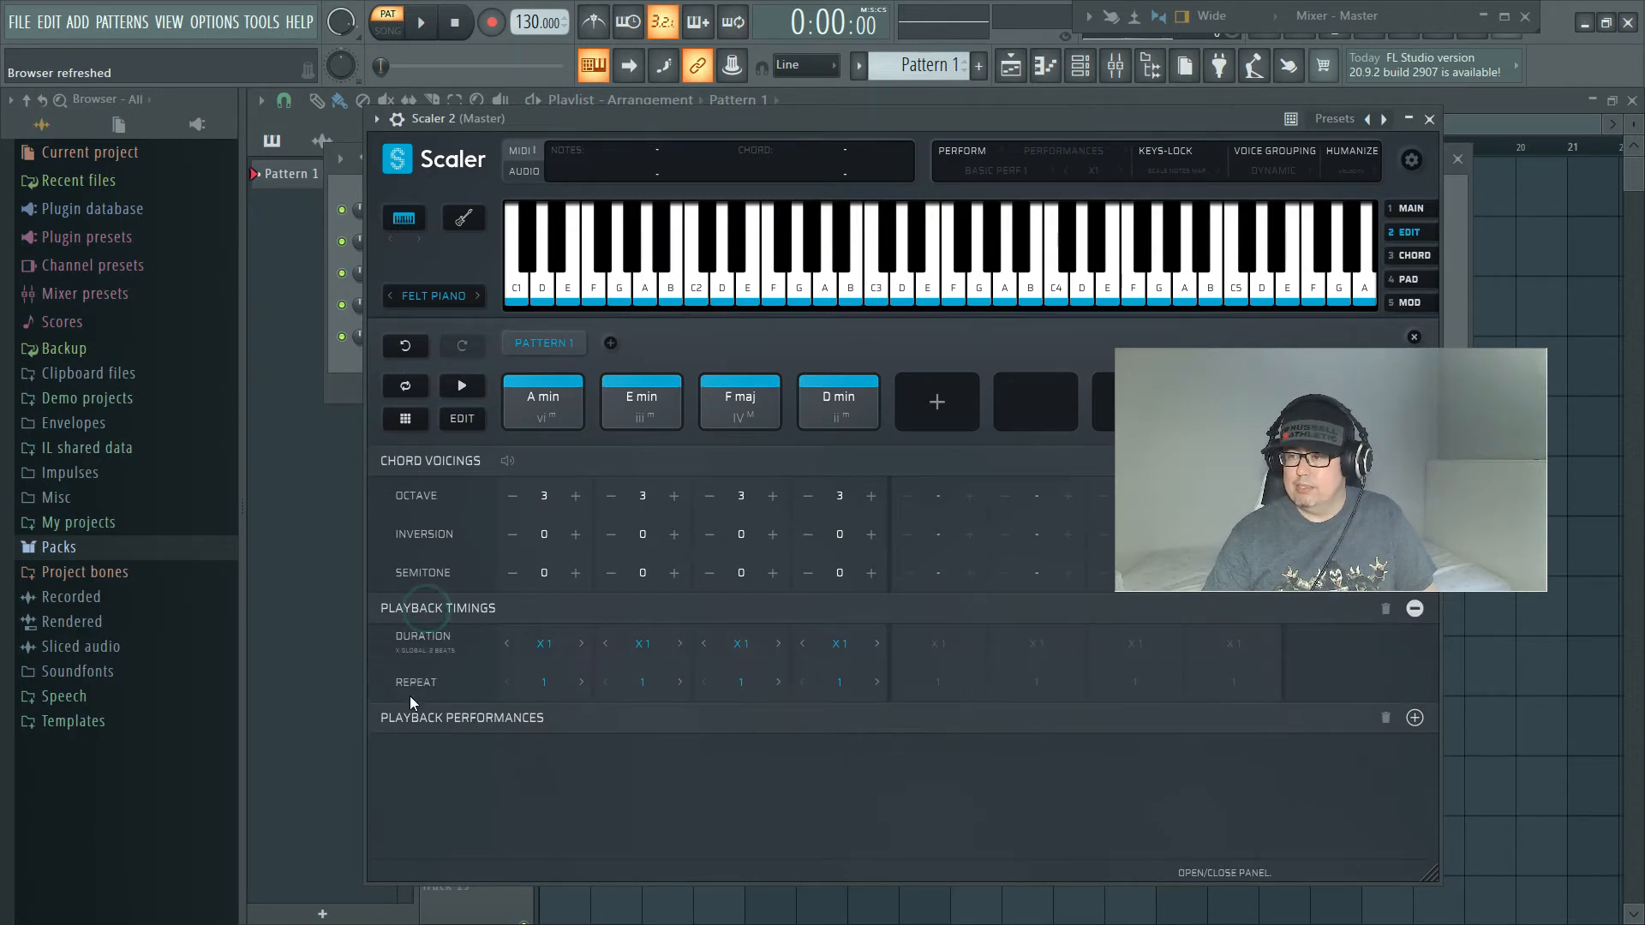
pyautogui.click(543, 648)
pyautogui.click(543, 612)
pyautogui.click(642, 646)
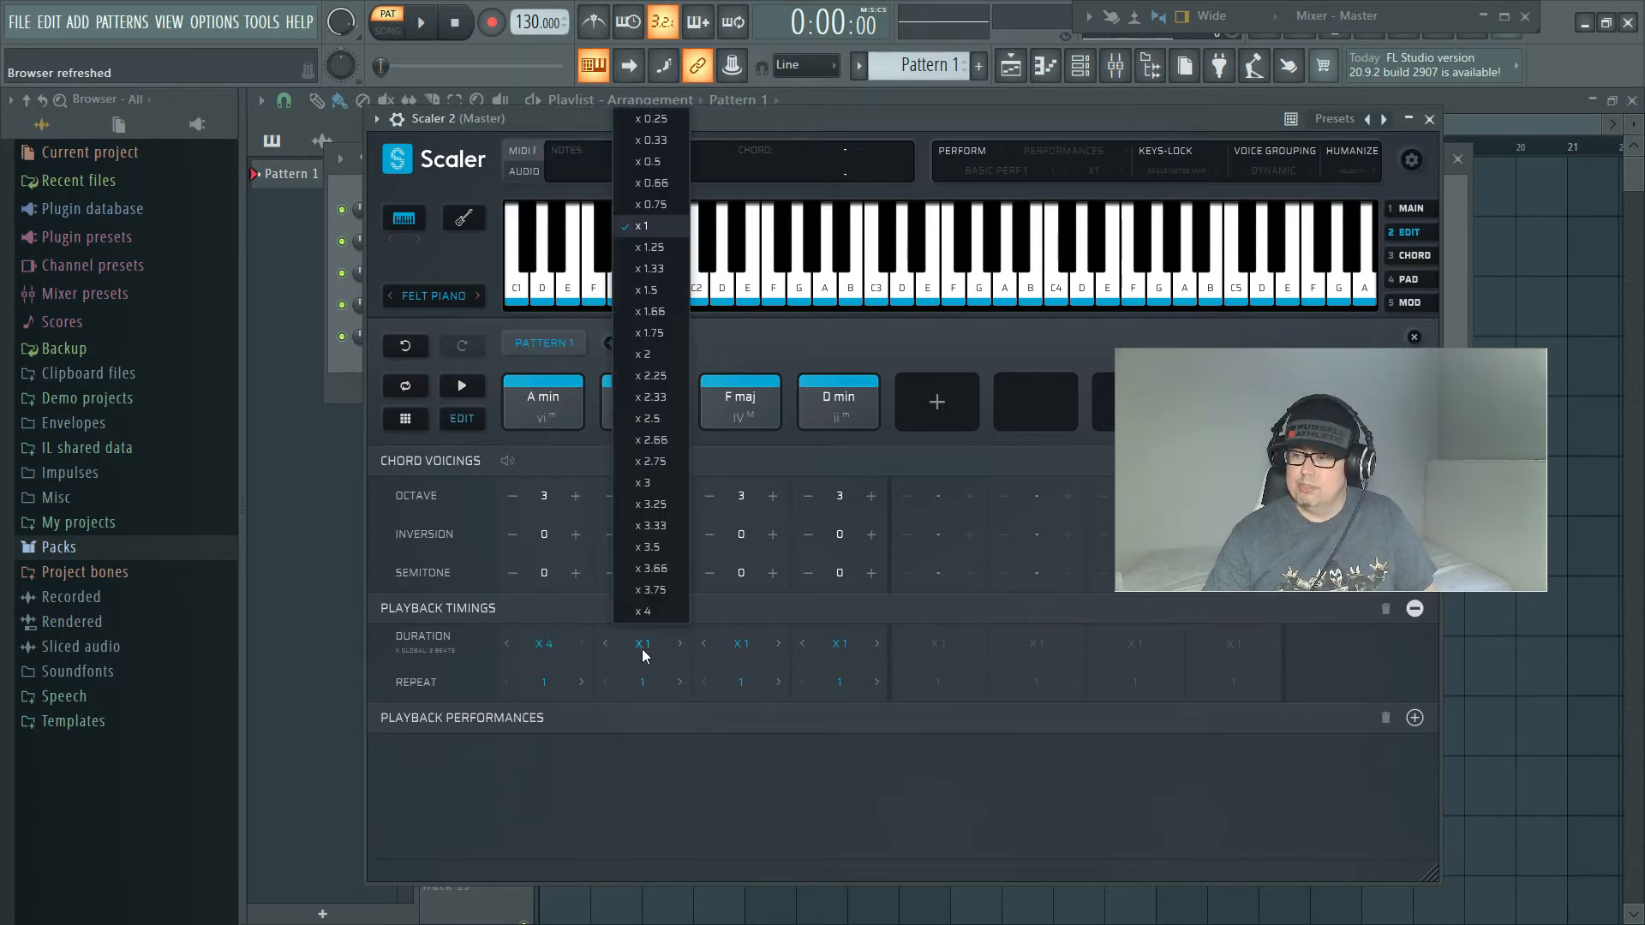
pyautogui.click(665, 613)
pyautogui.click(741, 644)
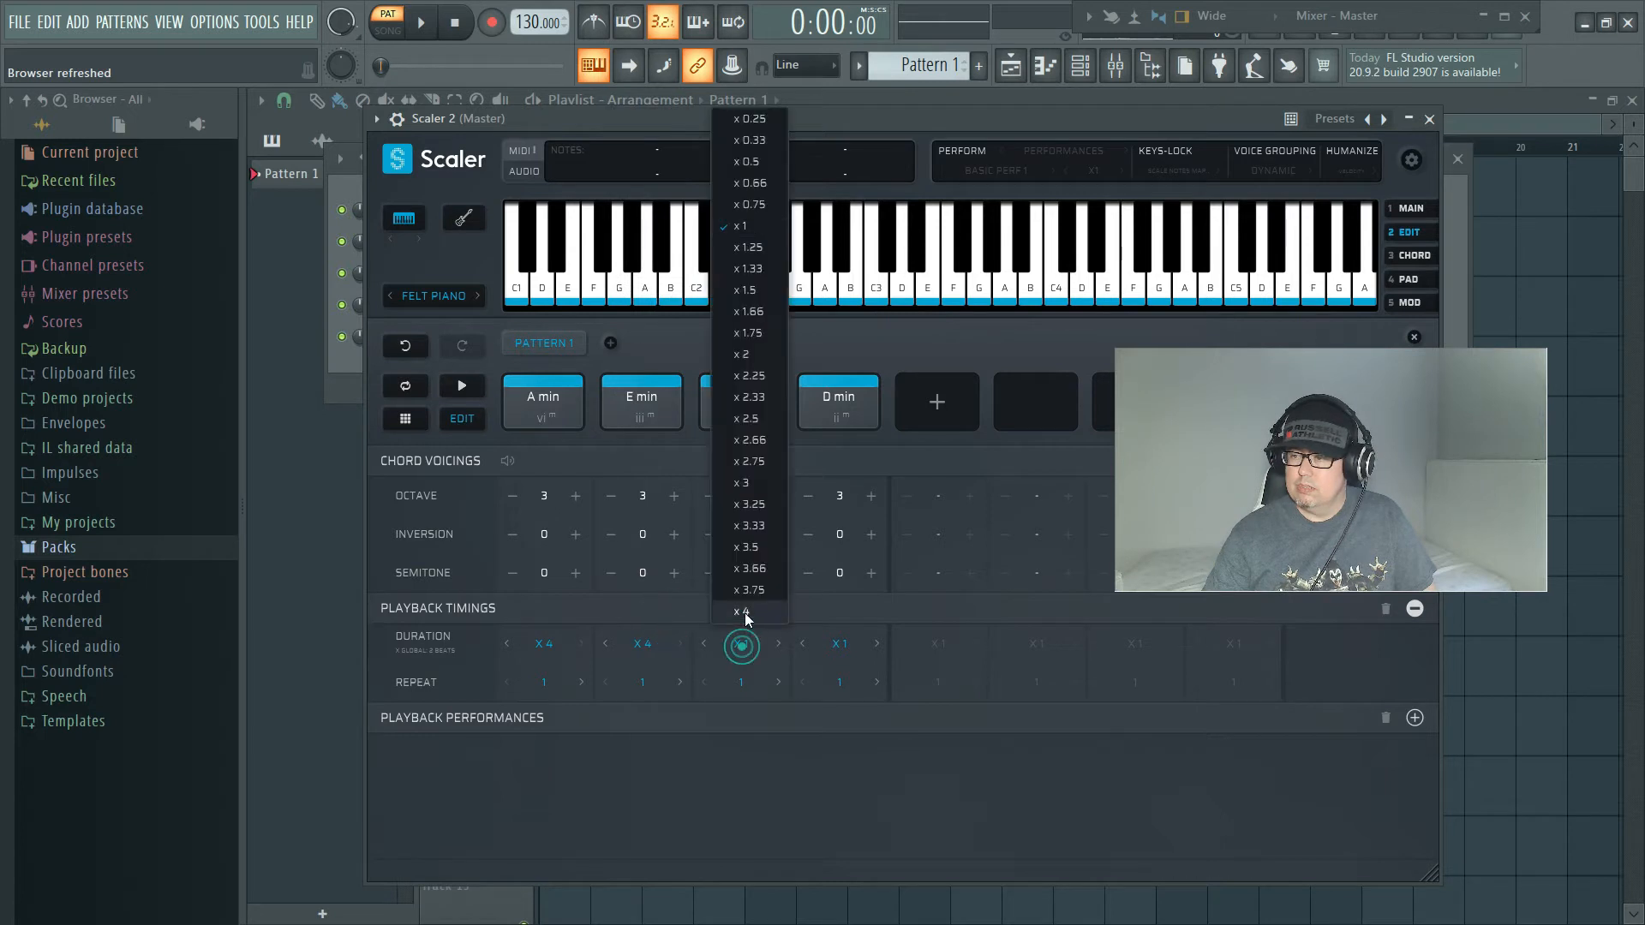
pyautogui.click(743, 611)
pyautogui.click(831, 641)
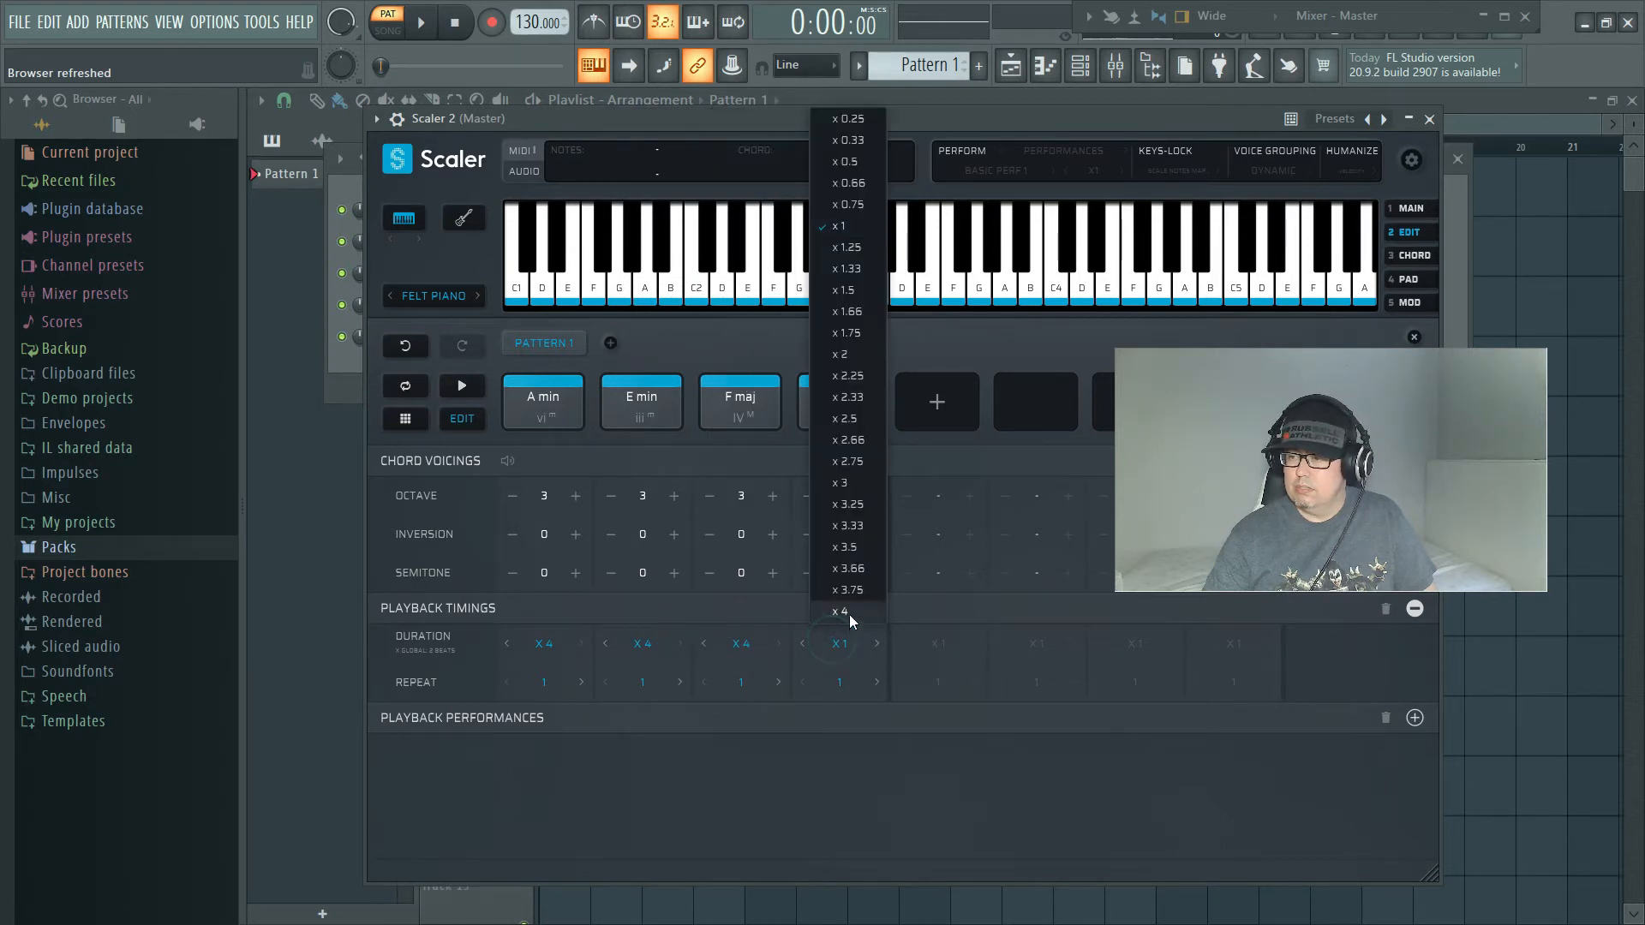
pyautogui.click(849, 614)
# Step: Play back the Pattern 1 progression with the longer chord durations and stop it
pyautogui.click(461, 386)
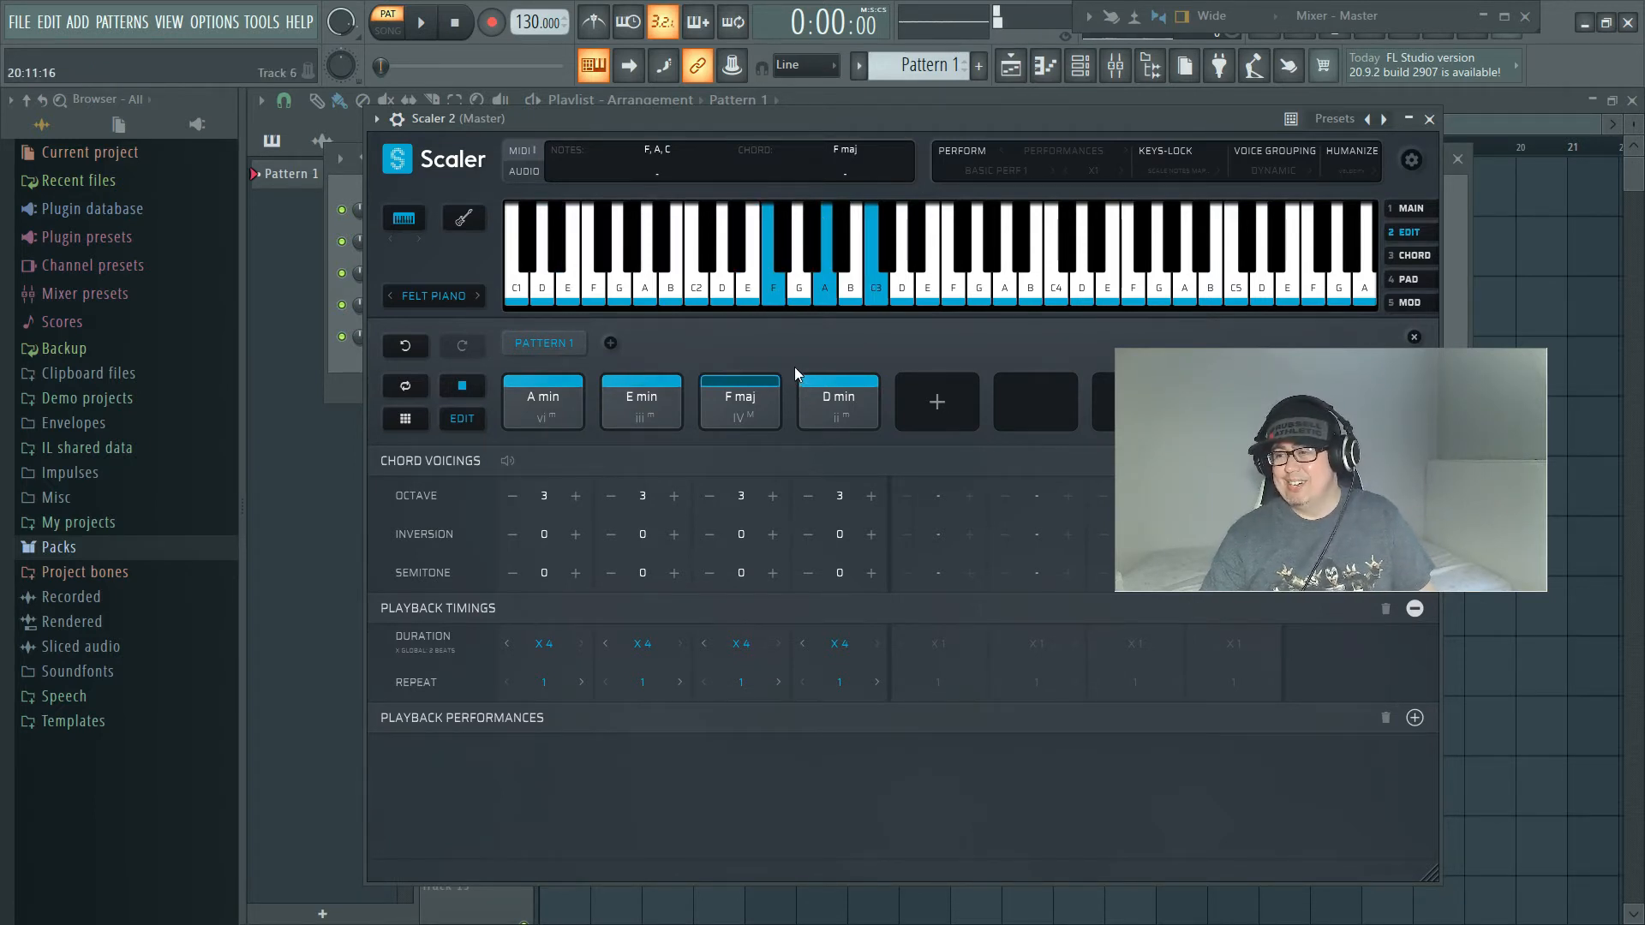
pyautogui.click(460, 385)
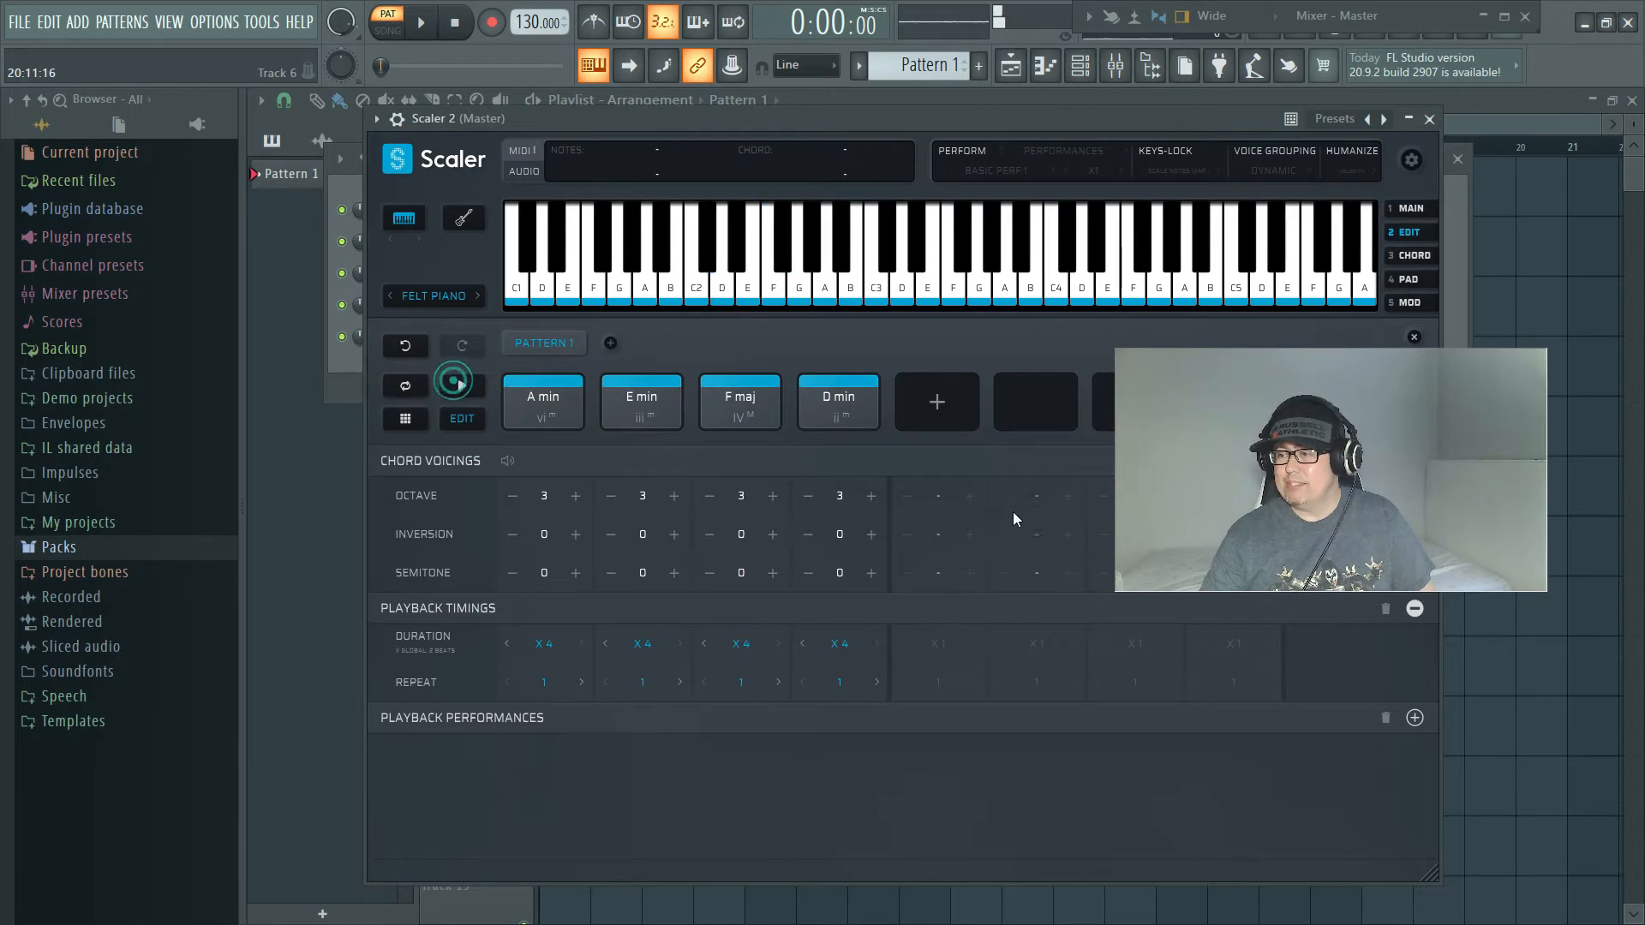
pyautogui.moveTo(1338, 505); pyautogui.dragTo(1408, 724)
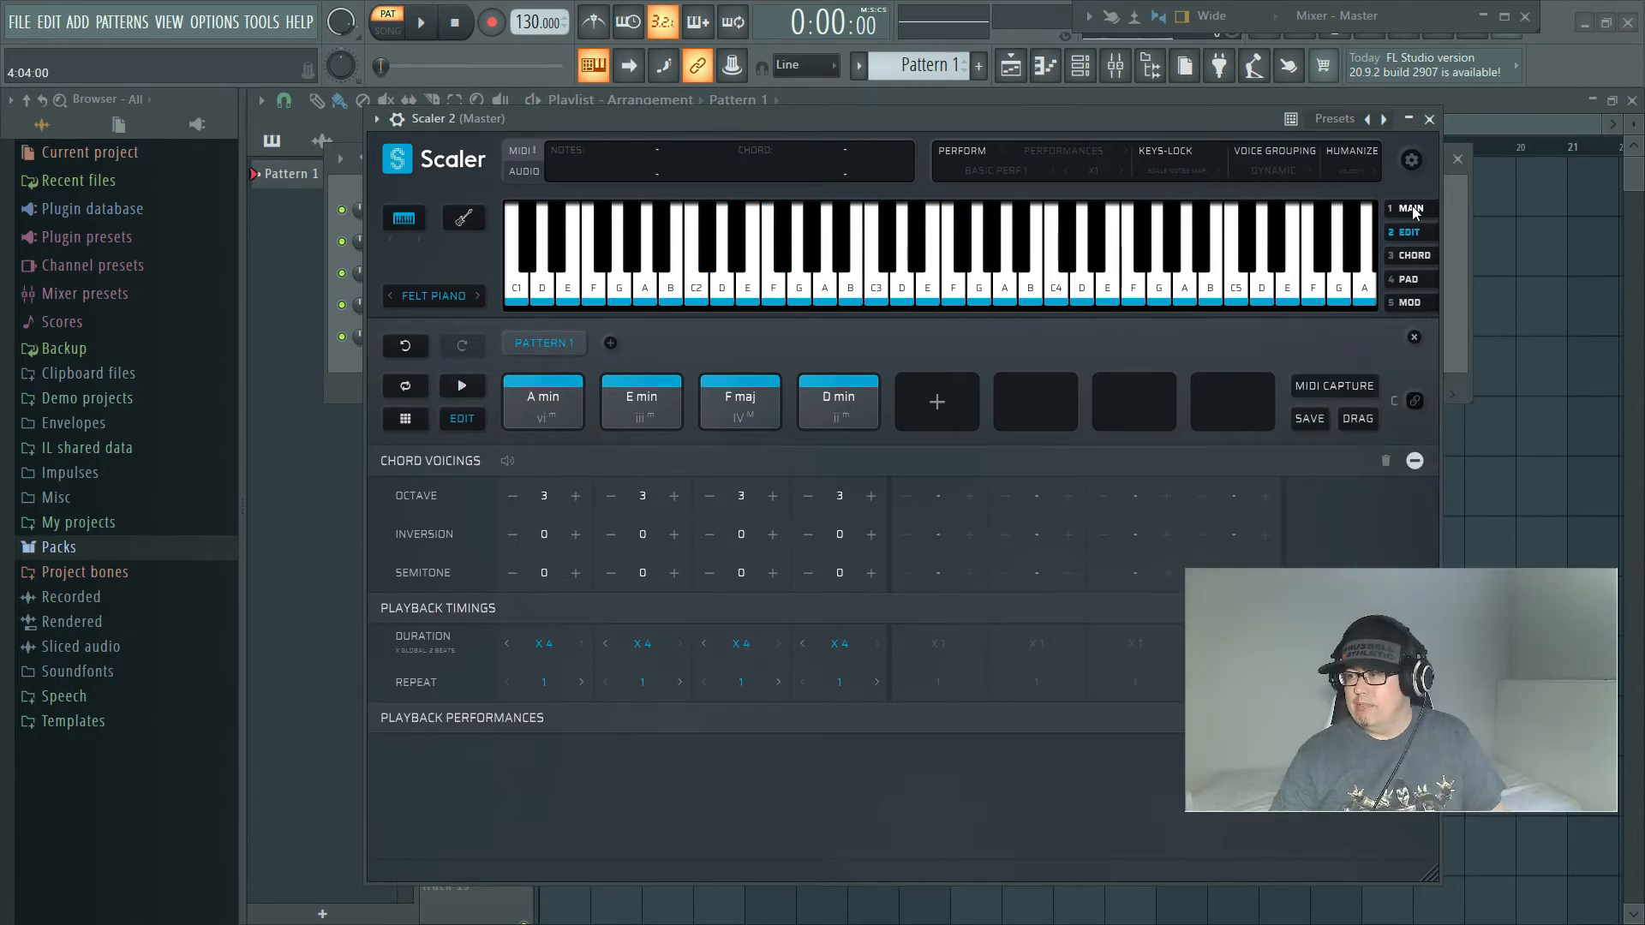
# Step: Return to the main view and enable Humanize with the Both profile
pyautogui.click(1414, 336)
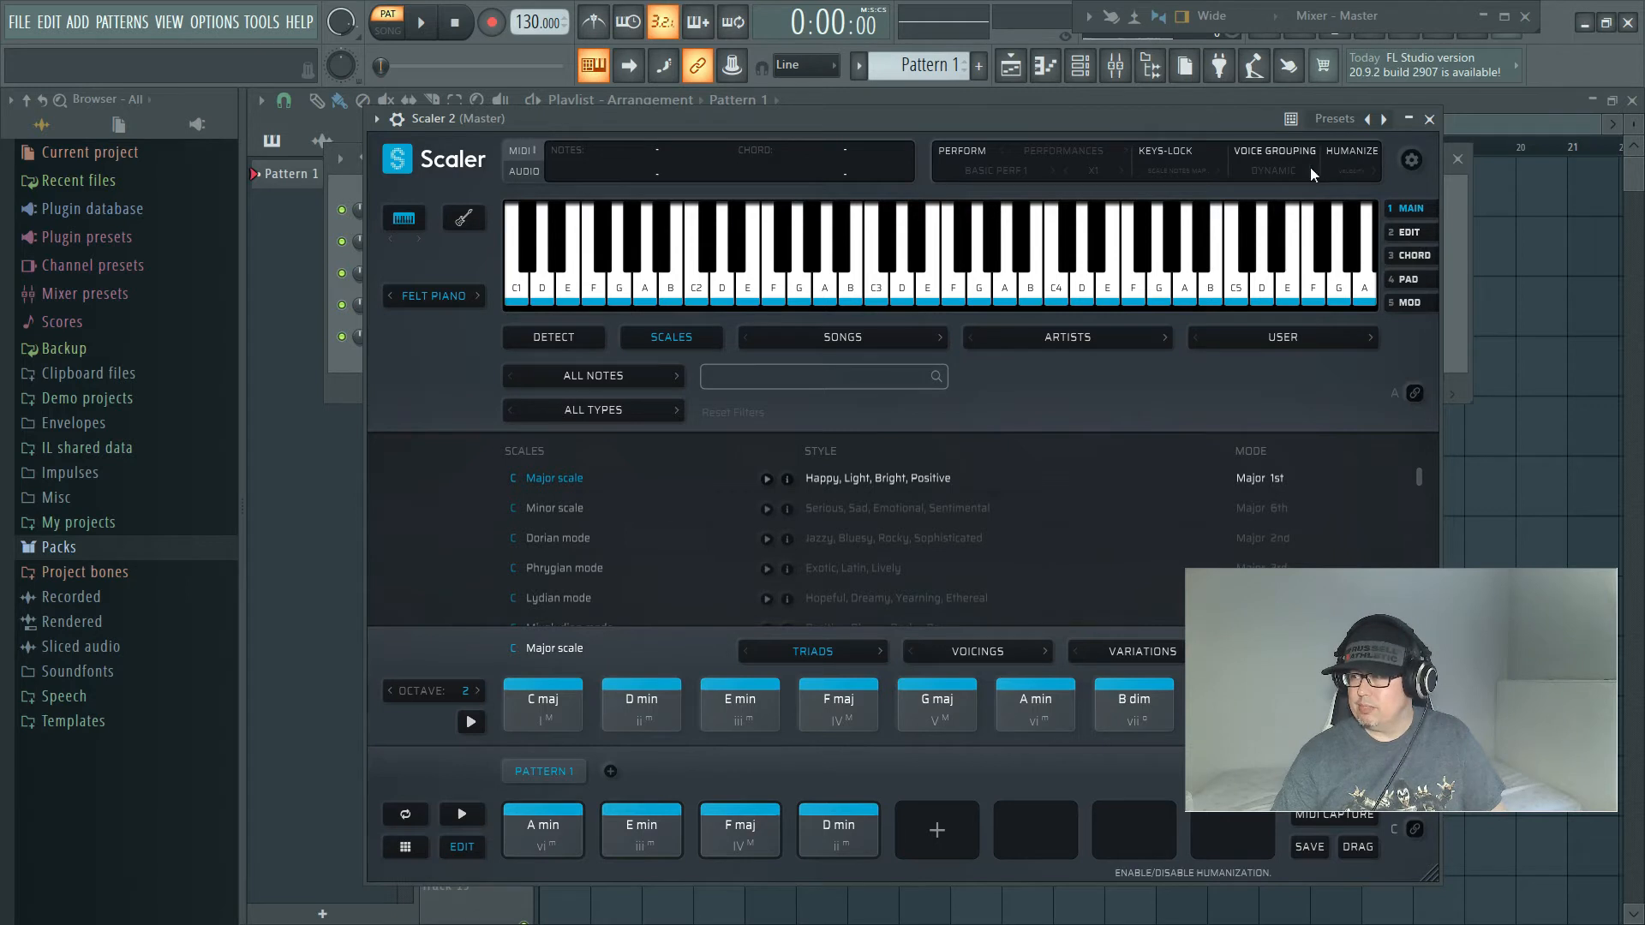
pyautogui.click(1359, 154)
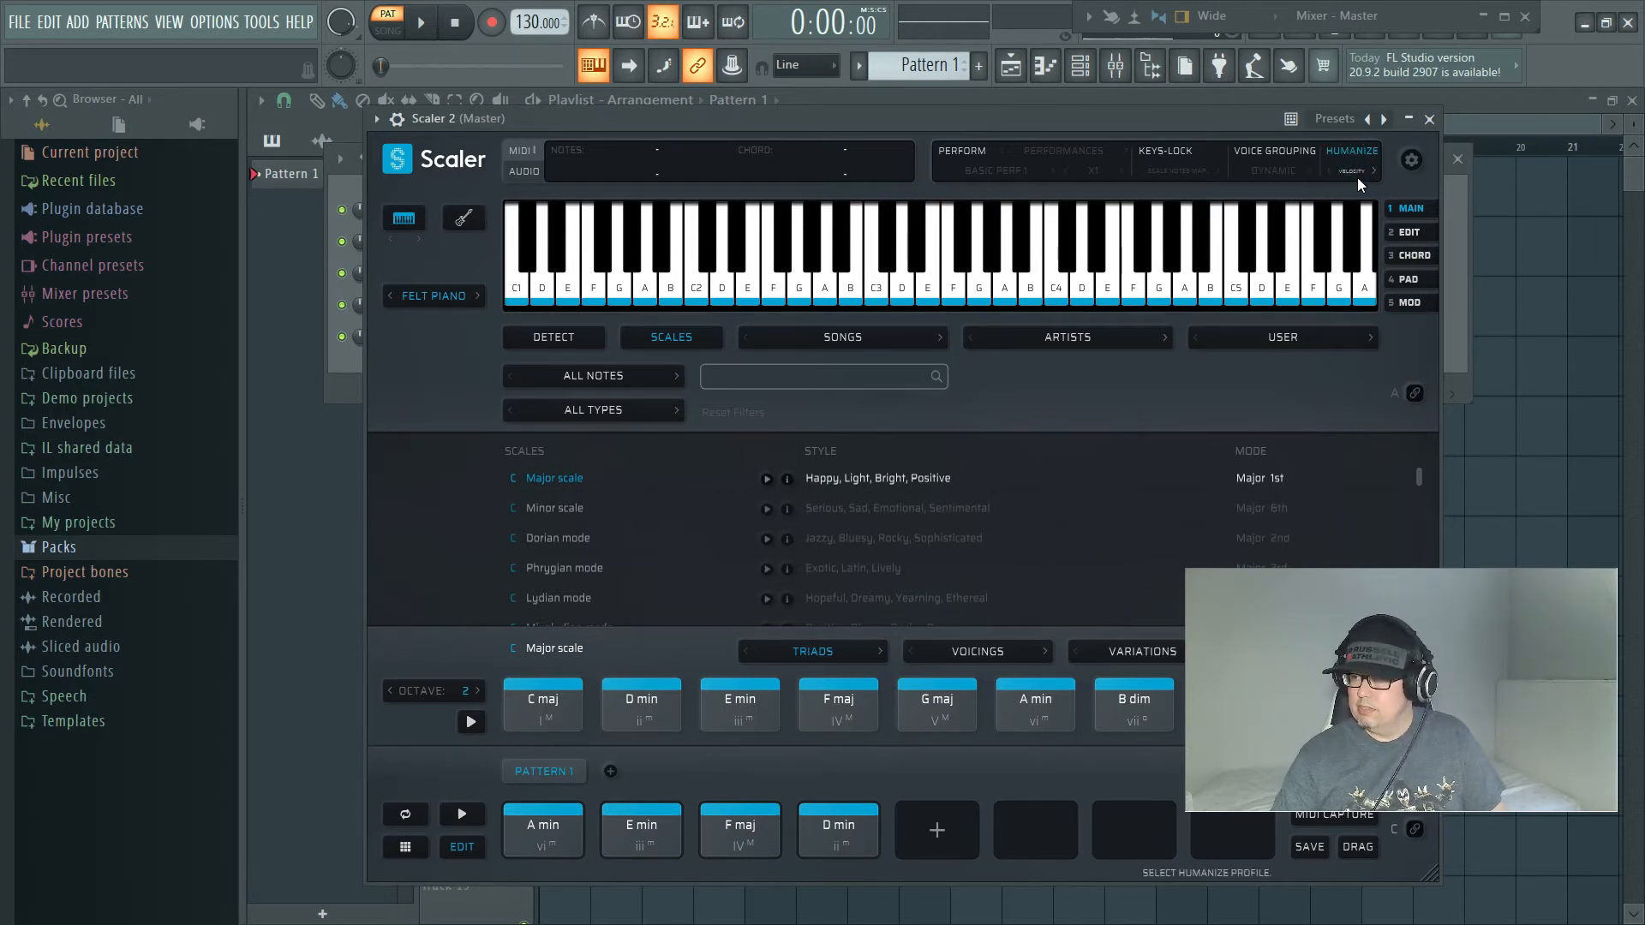
pyautogui.click(1362, 171)
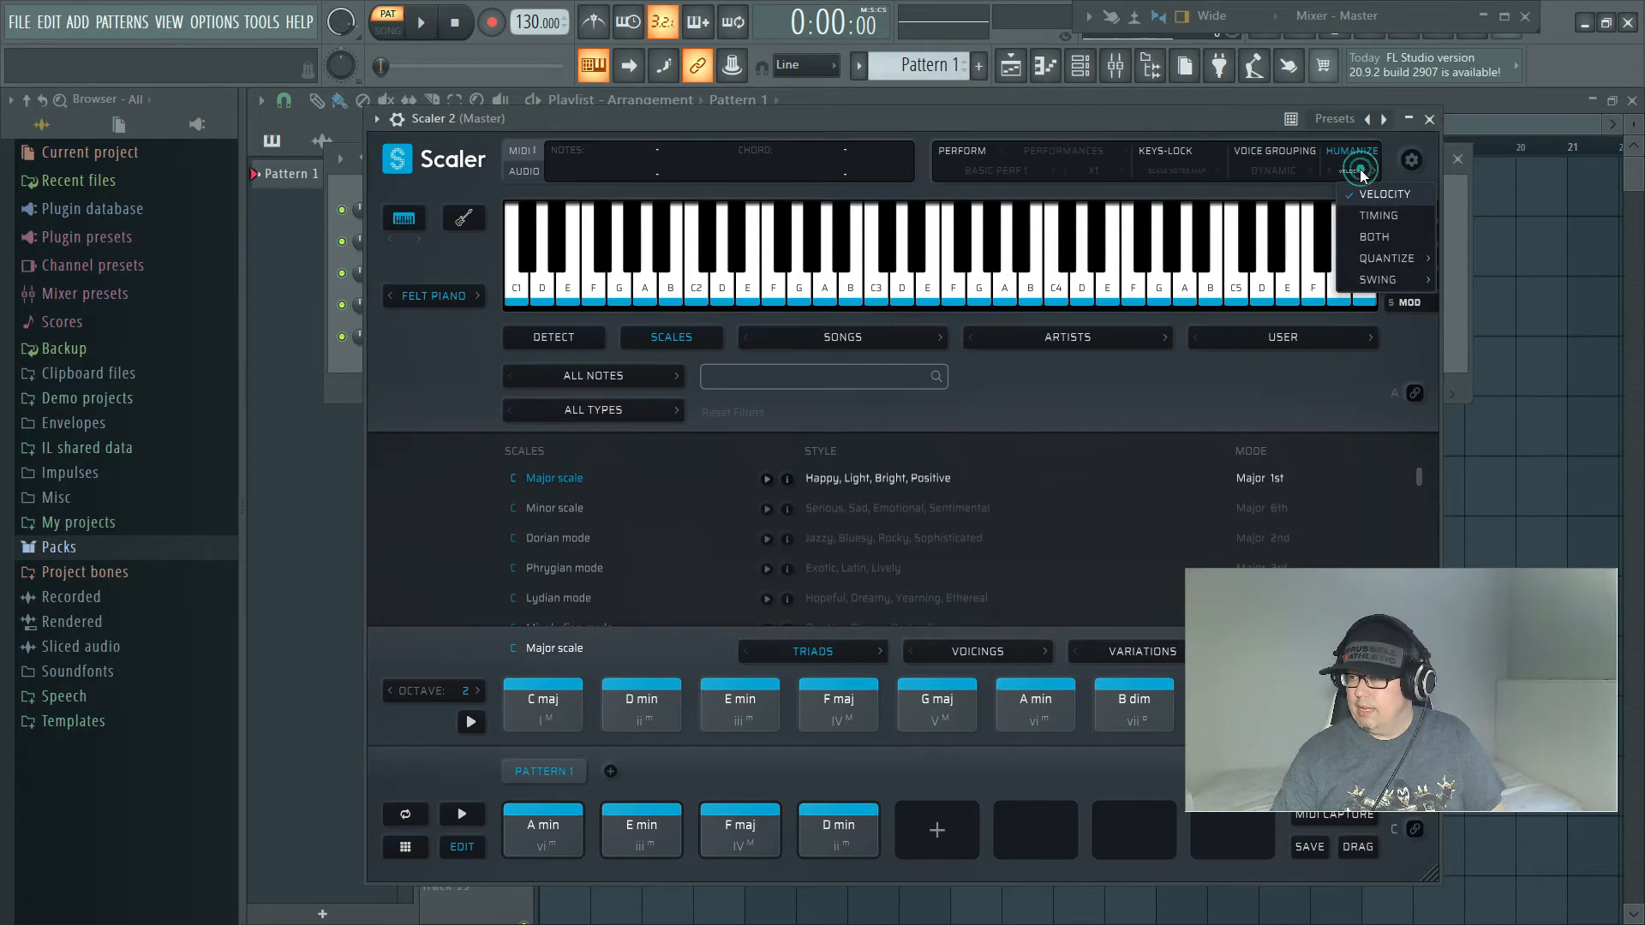
pyautogui.click(1375, 236)
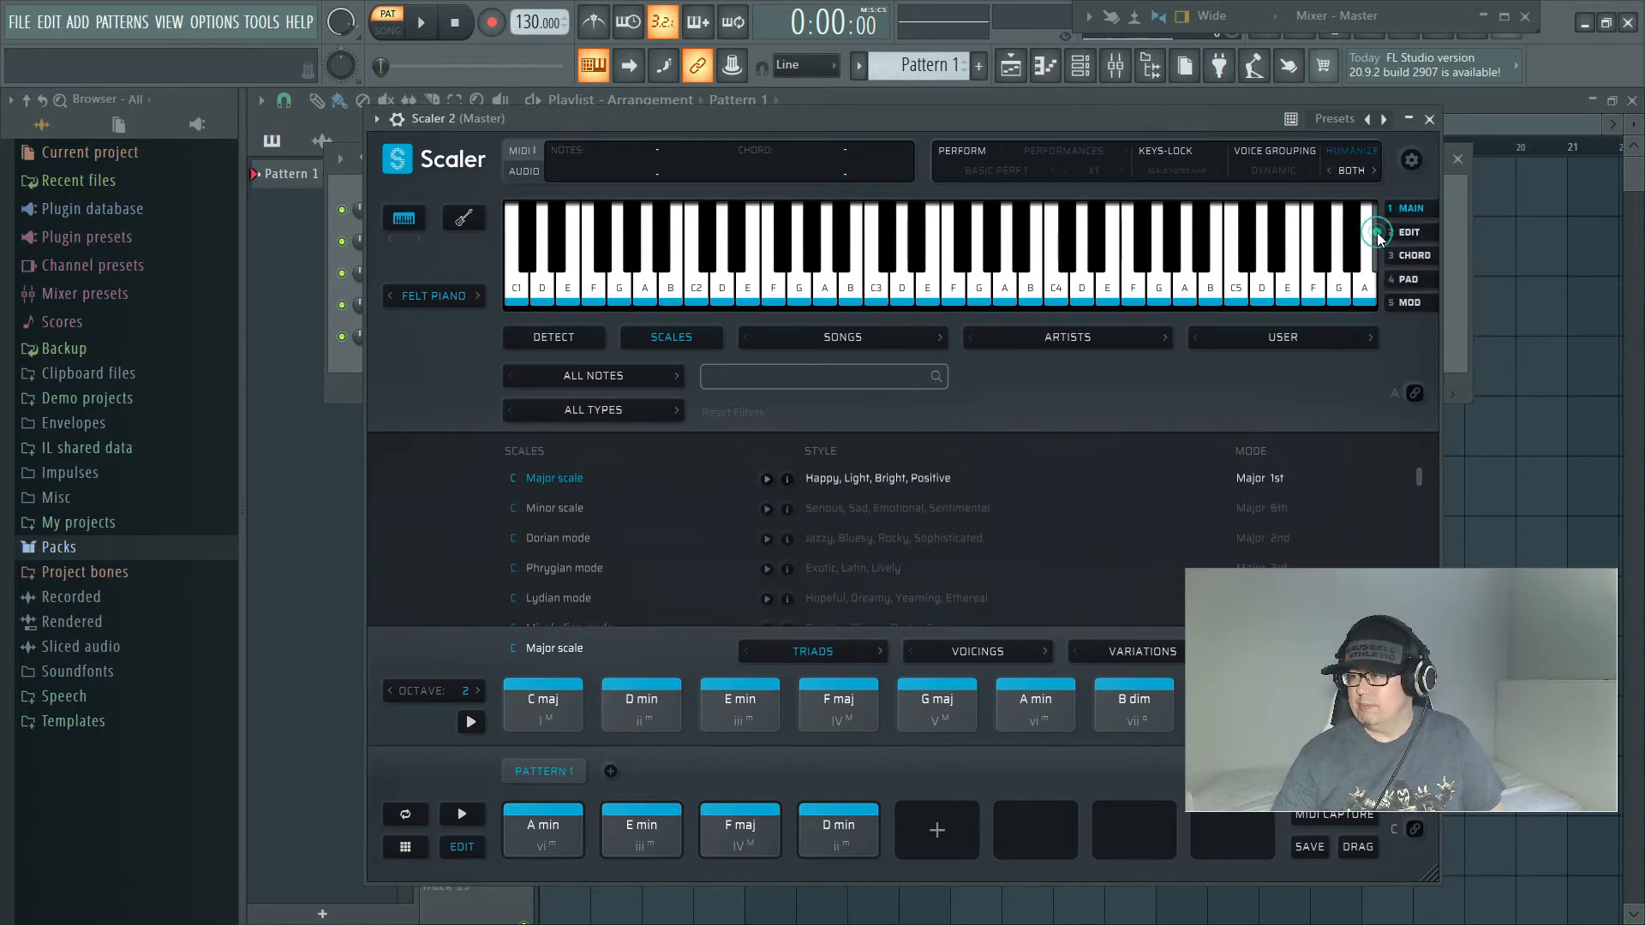
# Step: Enable Voice Grouping with the Open Voicing profile and play back the progression
pyautogui.click(1275, 154)
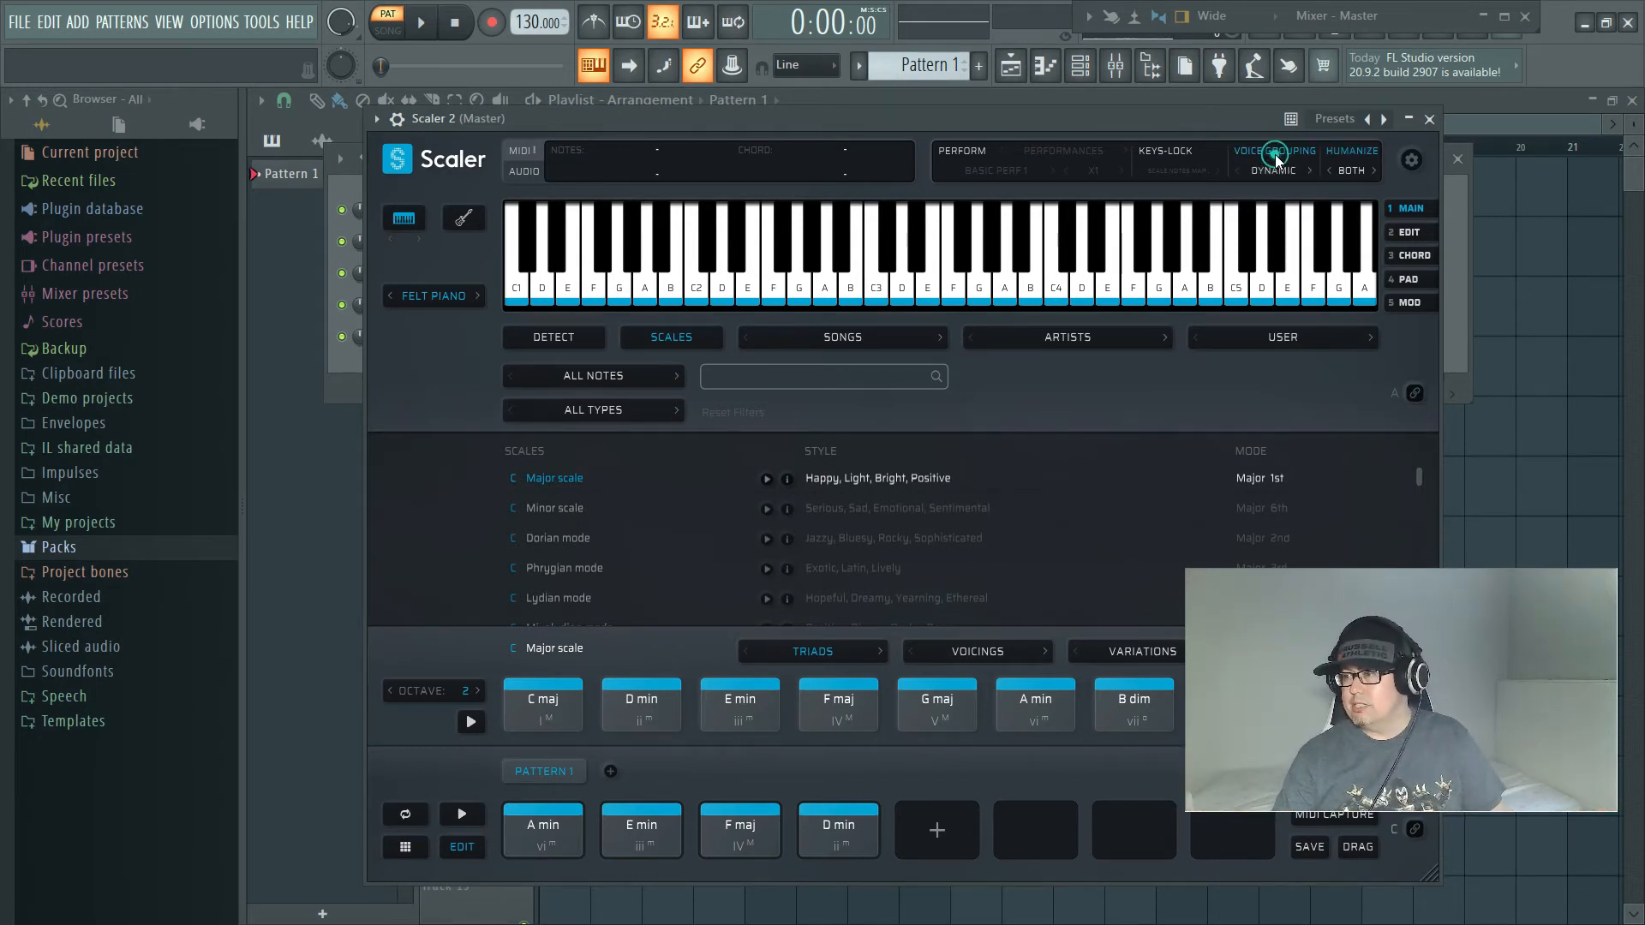
pyautogui.click(1277, 169)
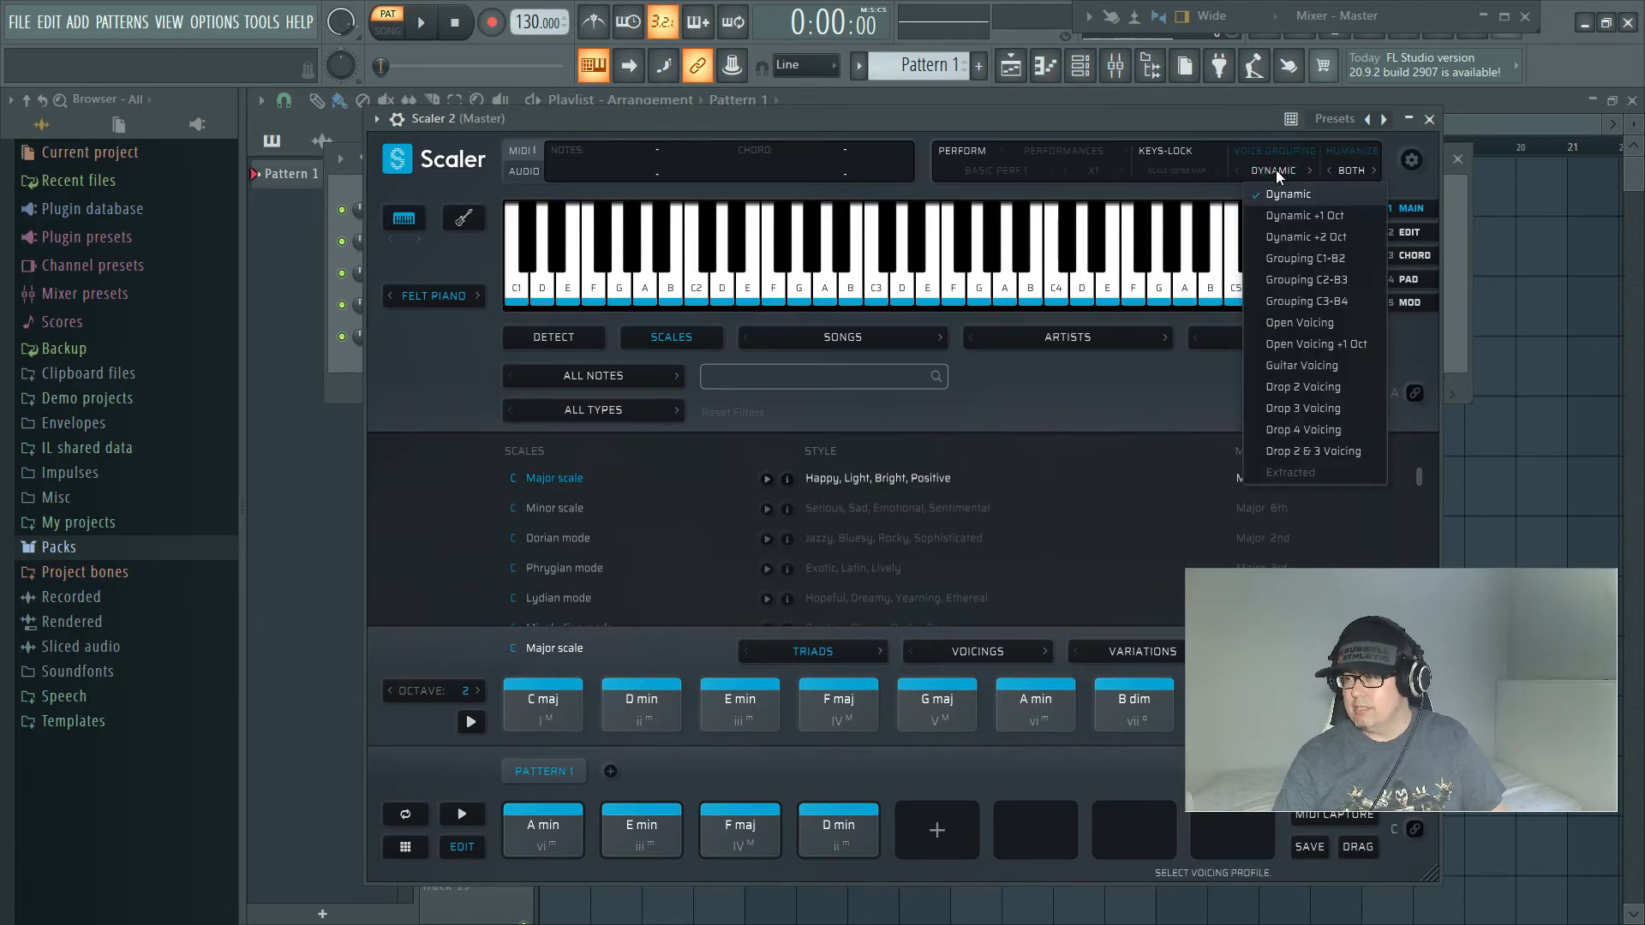
pyautogui.click(1309, 324)
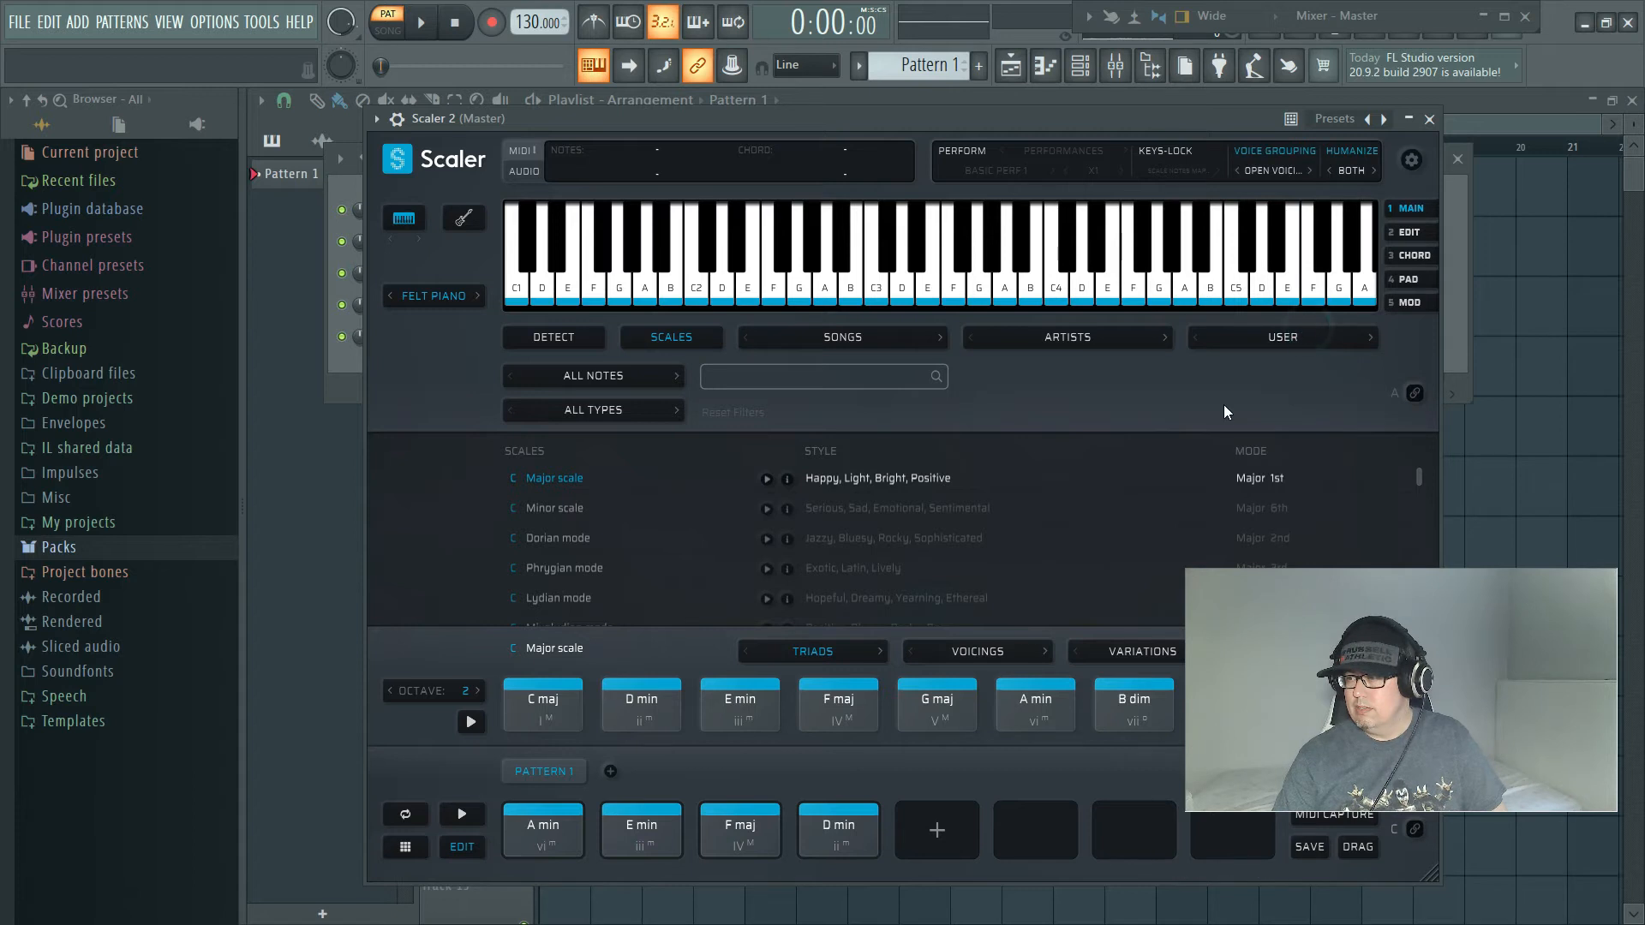
pyautogui.click(455, 822)
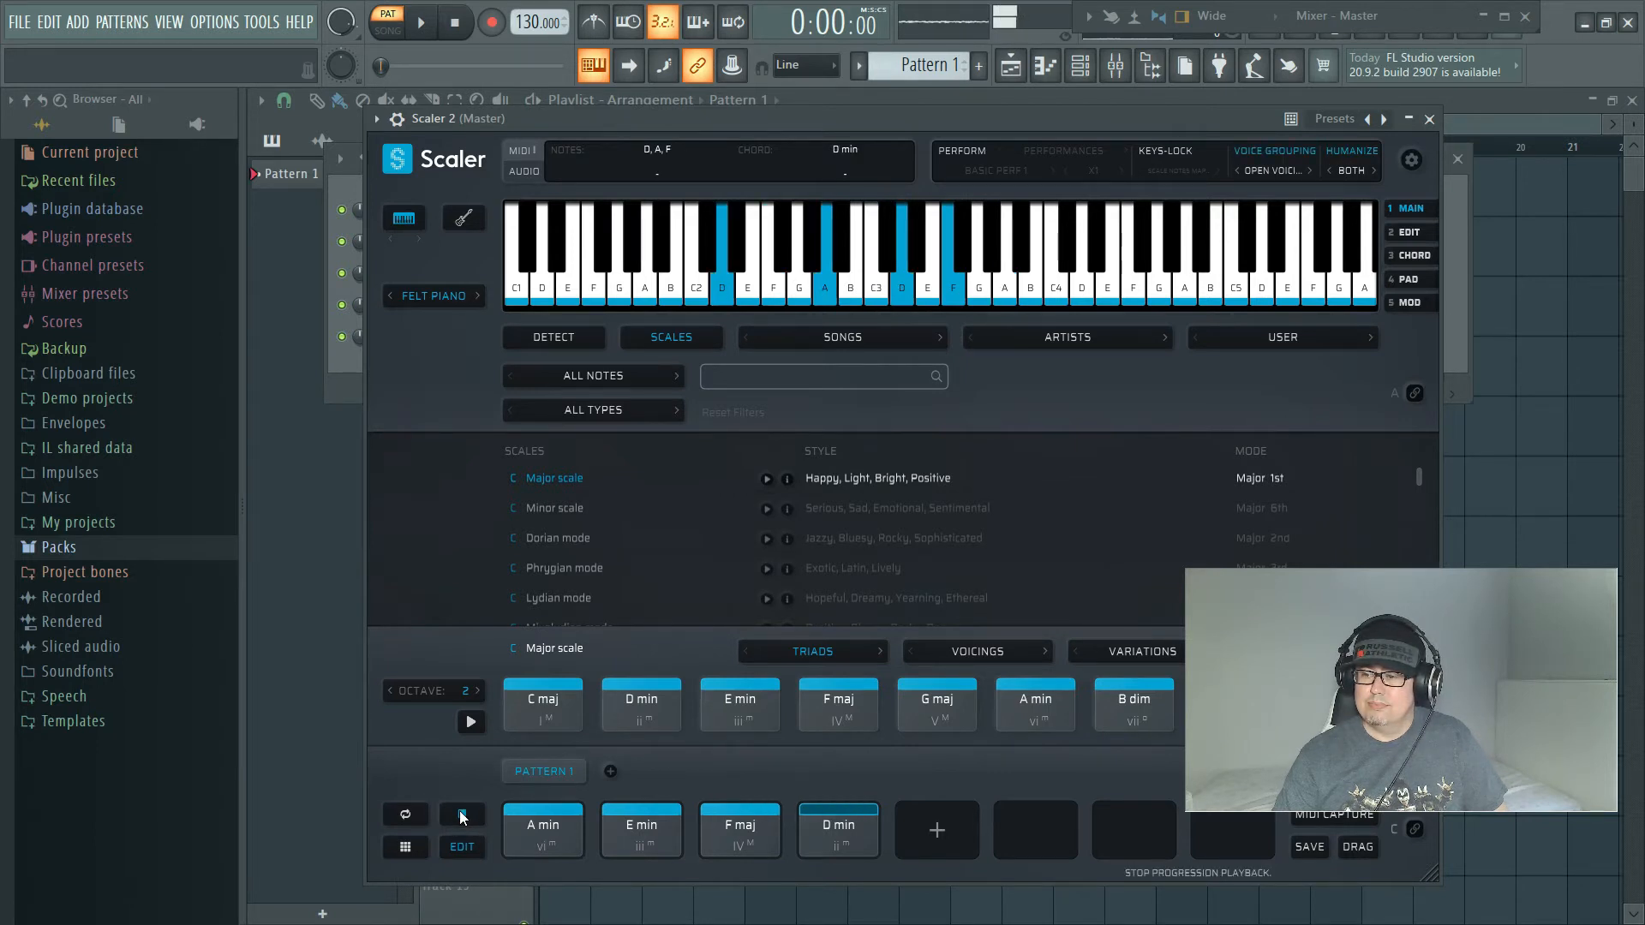
pyautogui.click(462, 816)
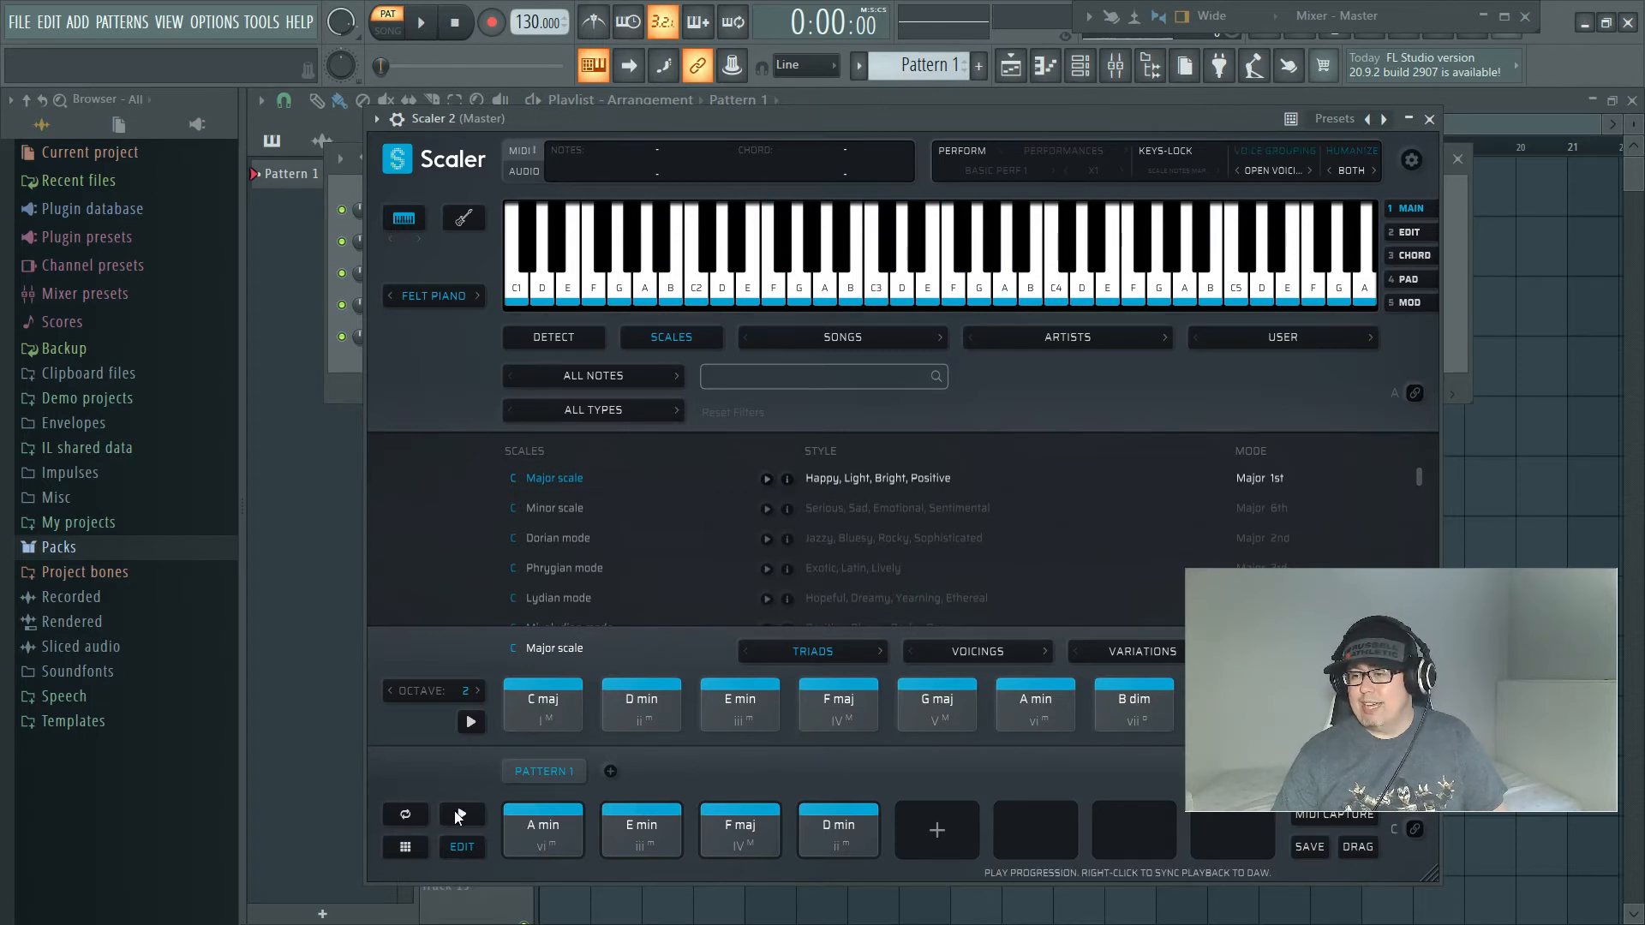
# Step: Audition the D min chord in Pattern 1 and open it in the chord editor
pyautogui.click(829, 825)
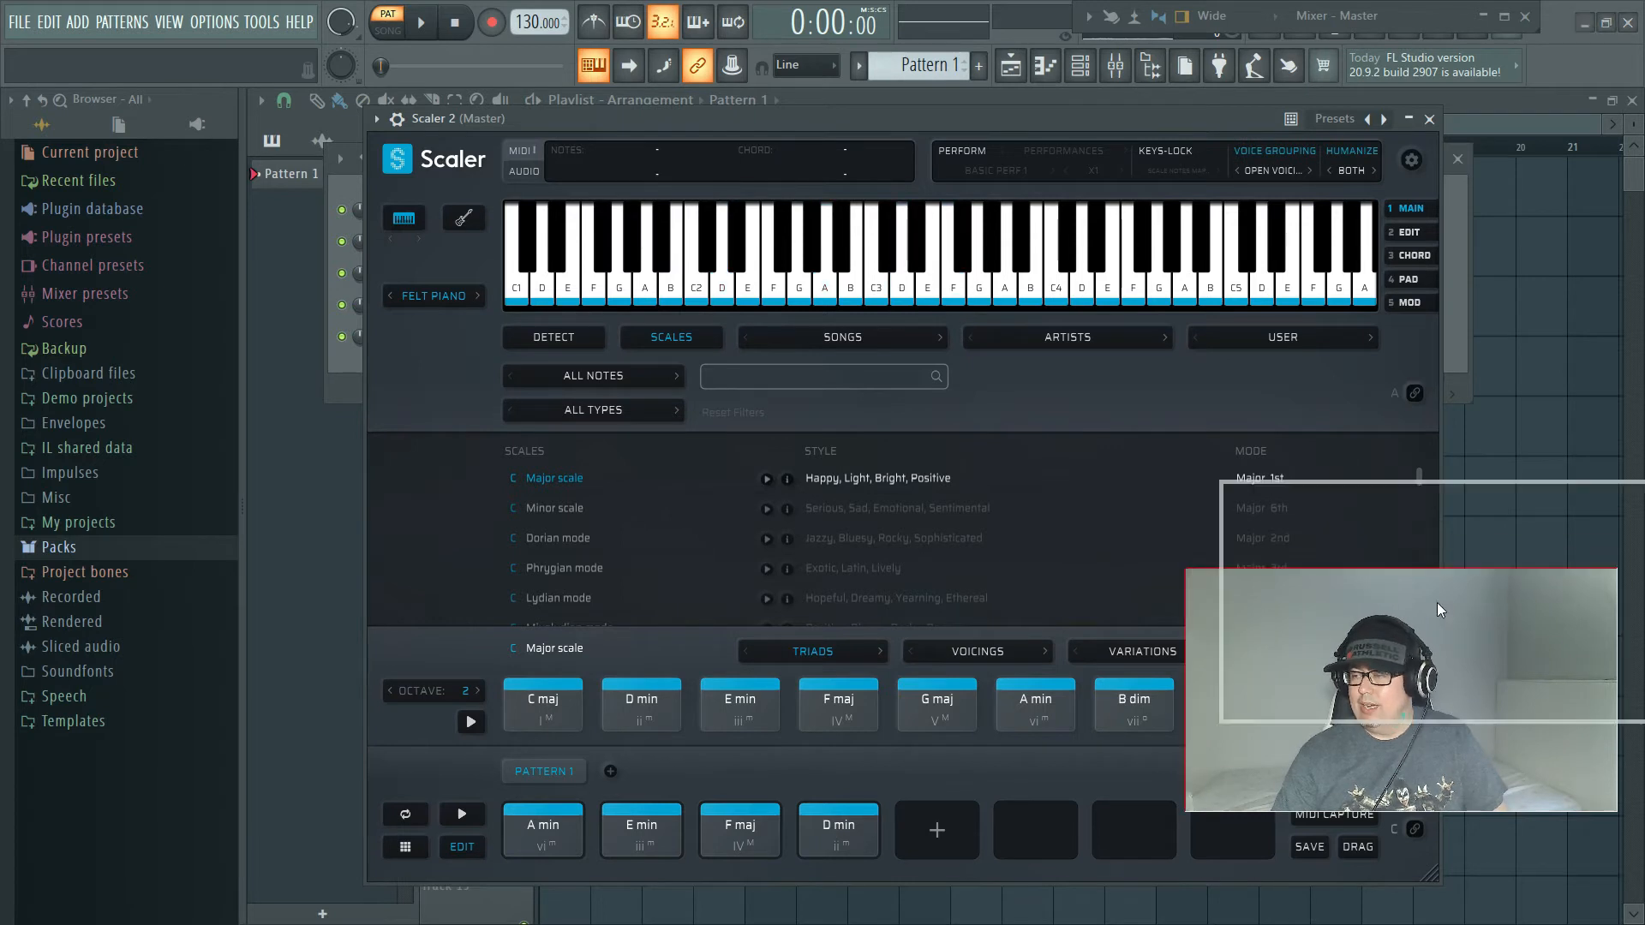
pyautogui.click(840, 829)
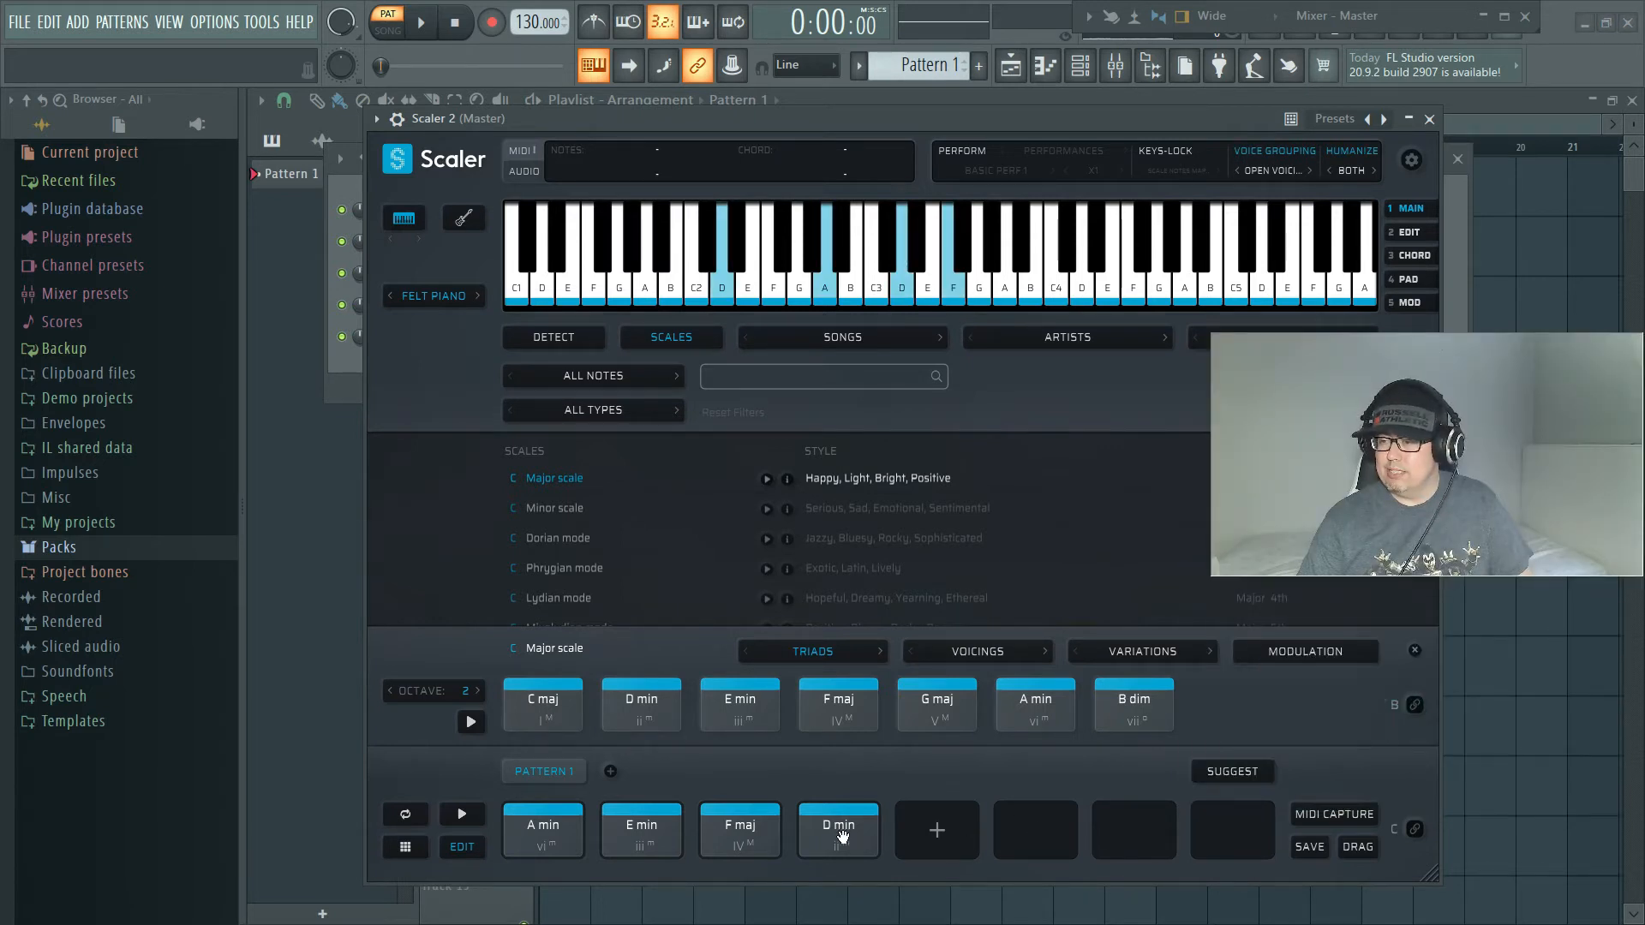
pyautogui.click(842, 831)
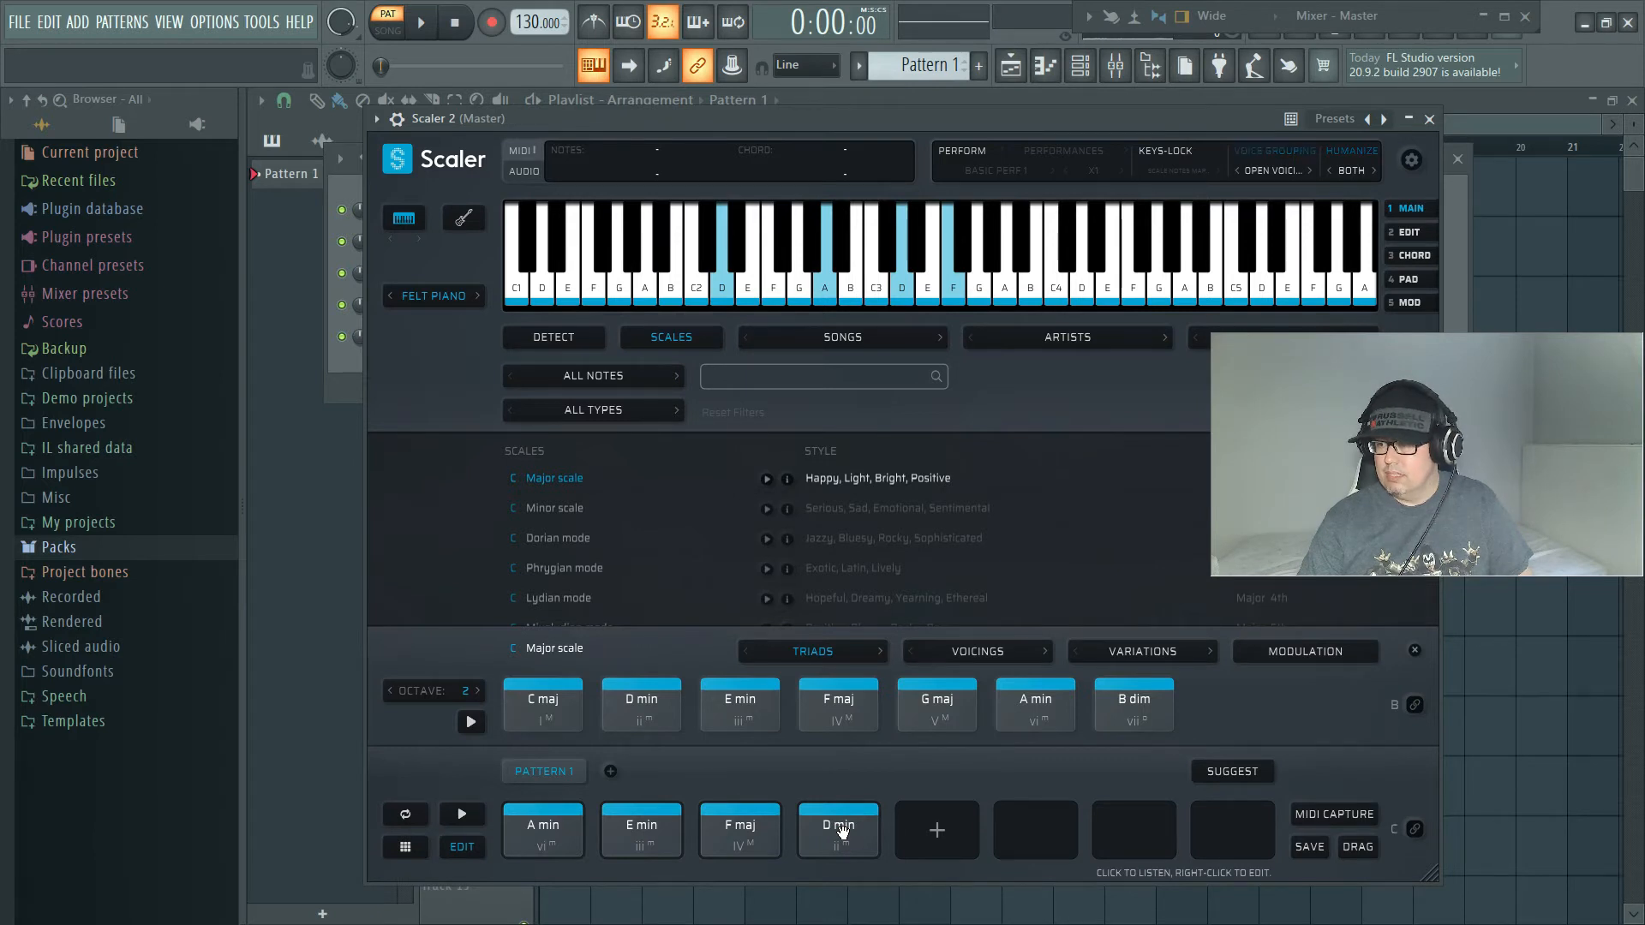
pyautogui.rightClick(842, 829)
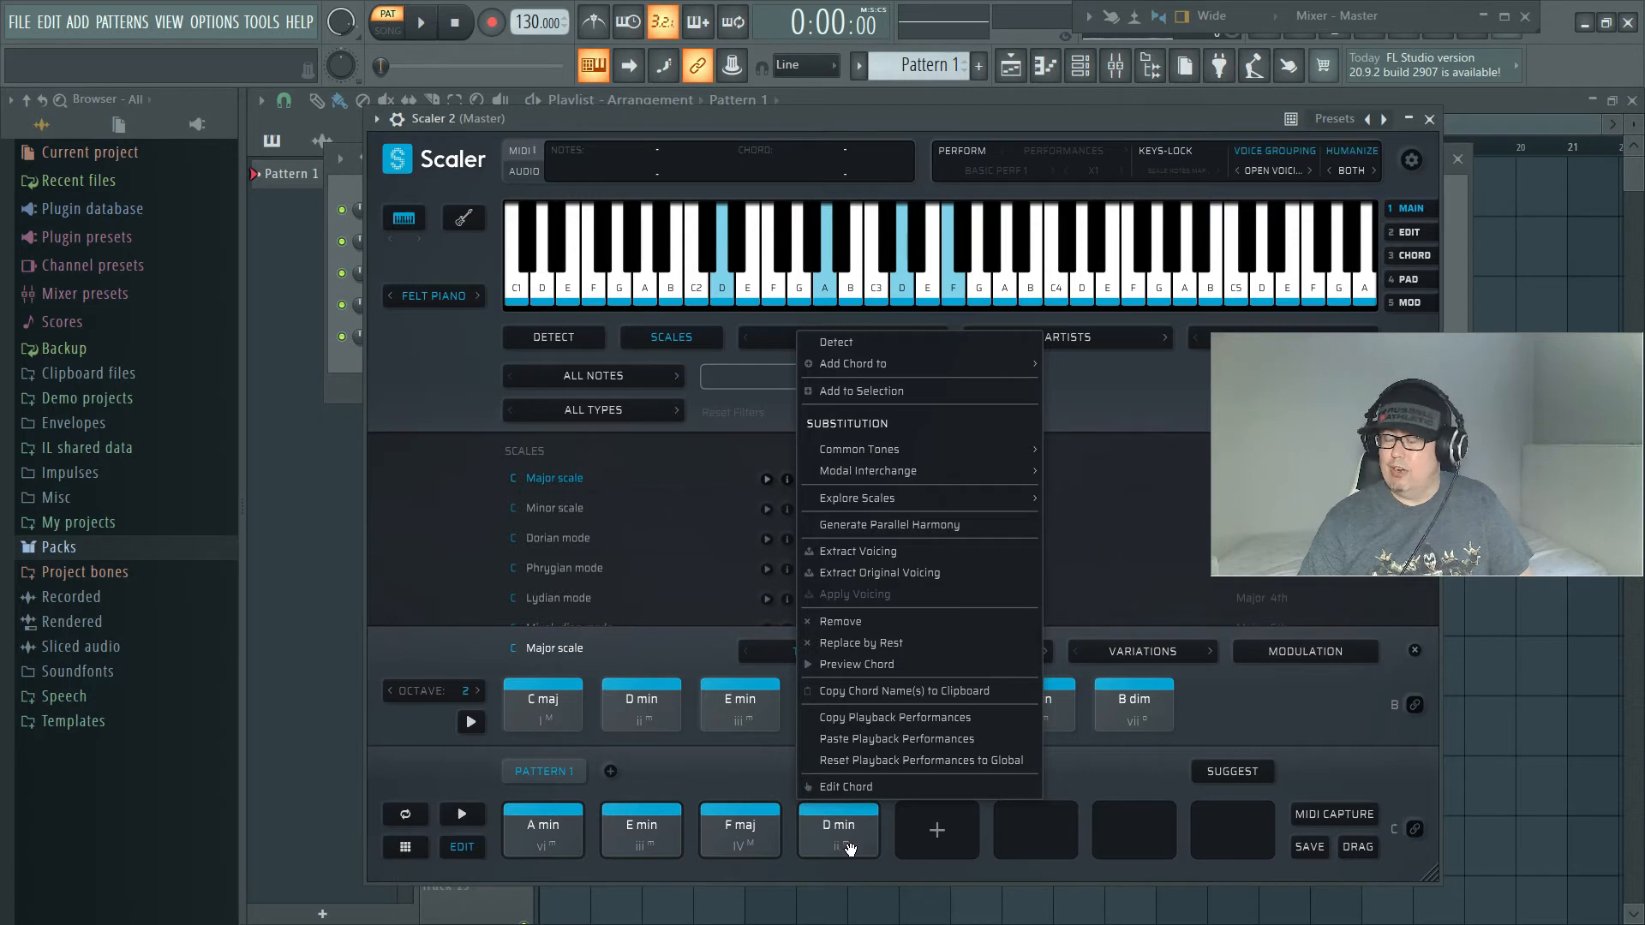
pyautogui.click(861, 789)
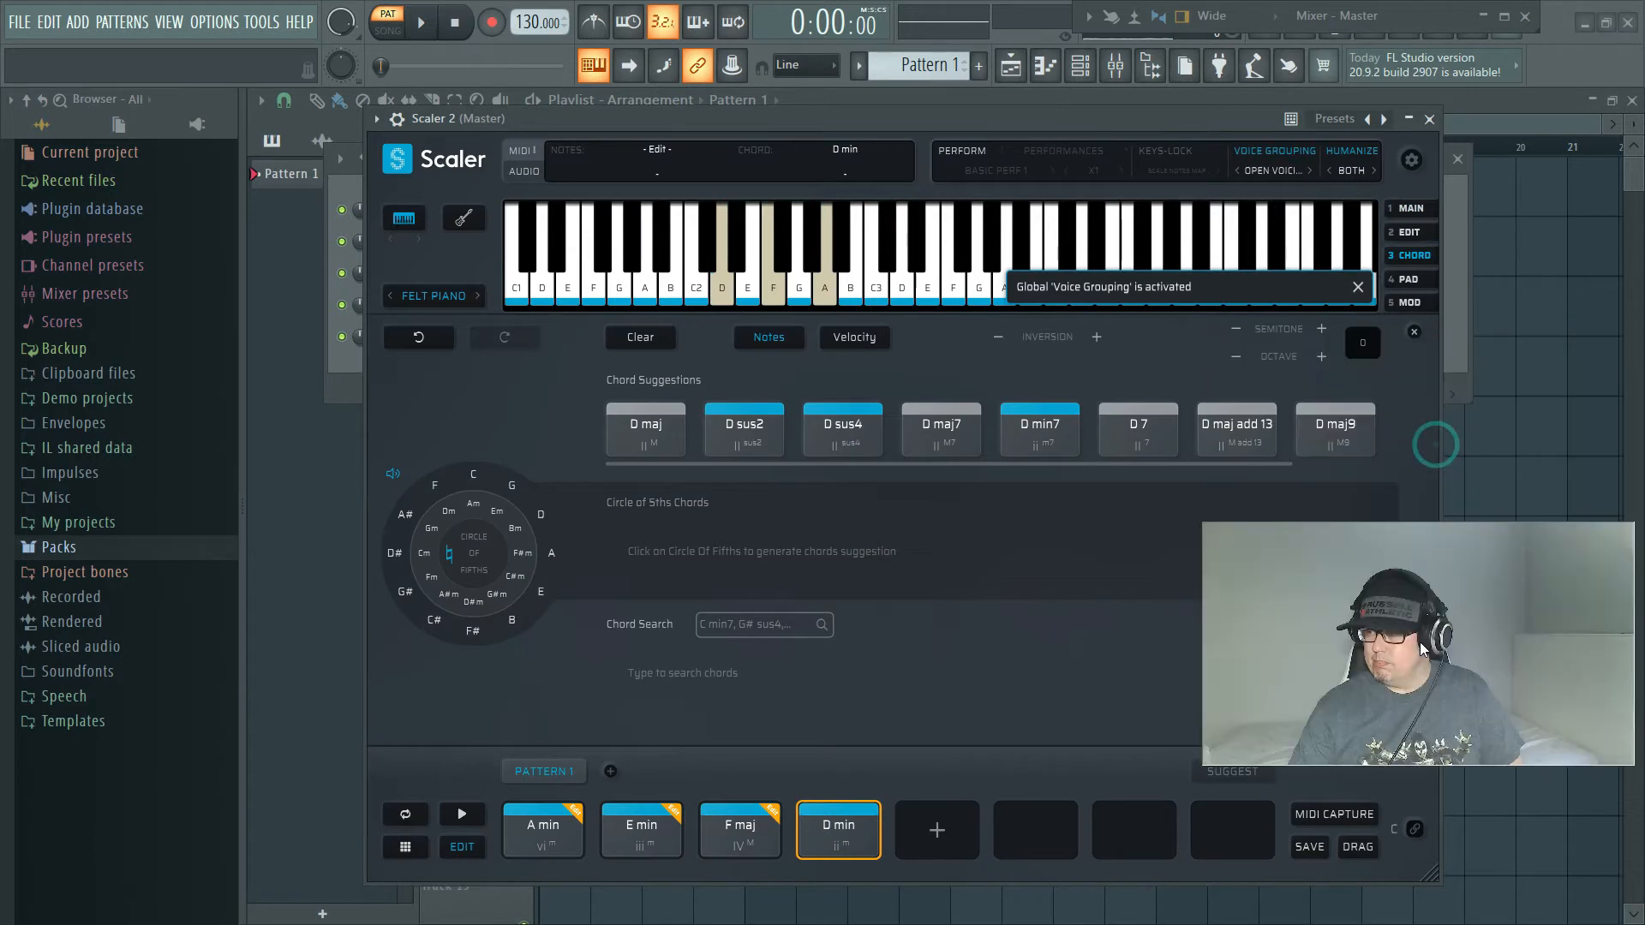
# Step: Audition the suggested replacements for D min, including D maj add 13, D maj9, D min7 and D sus4
pyautogui.click(707, 410)
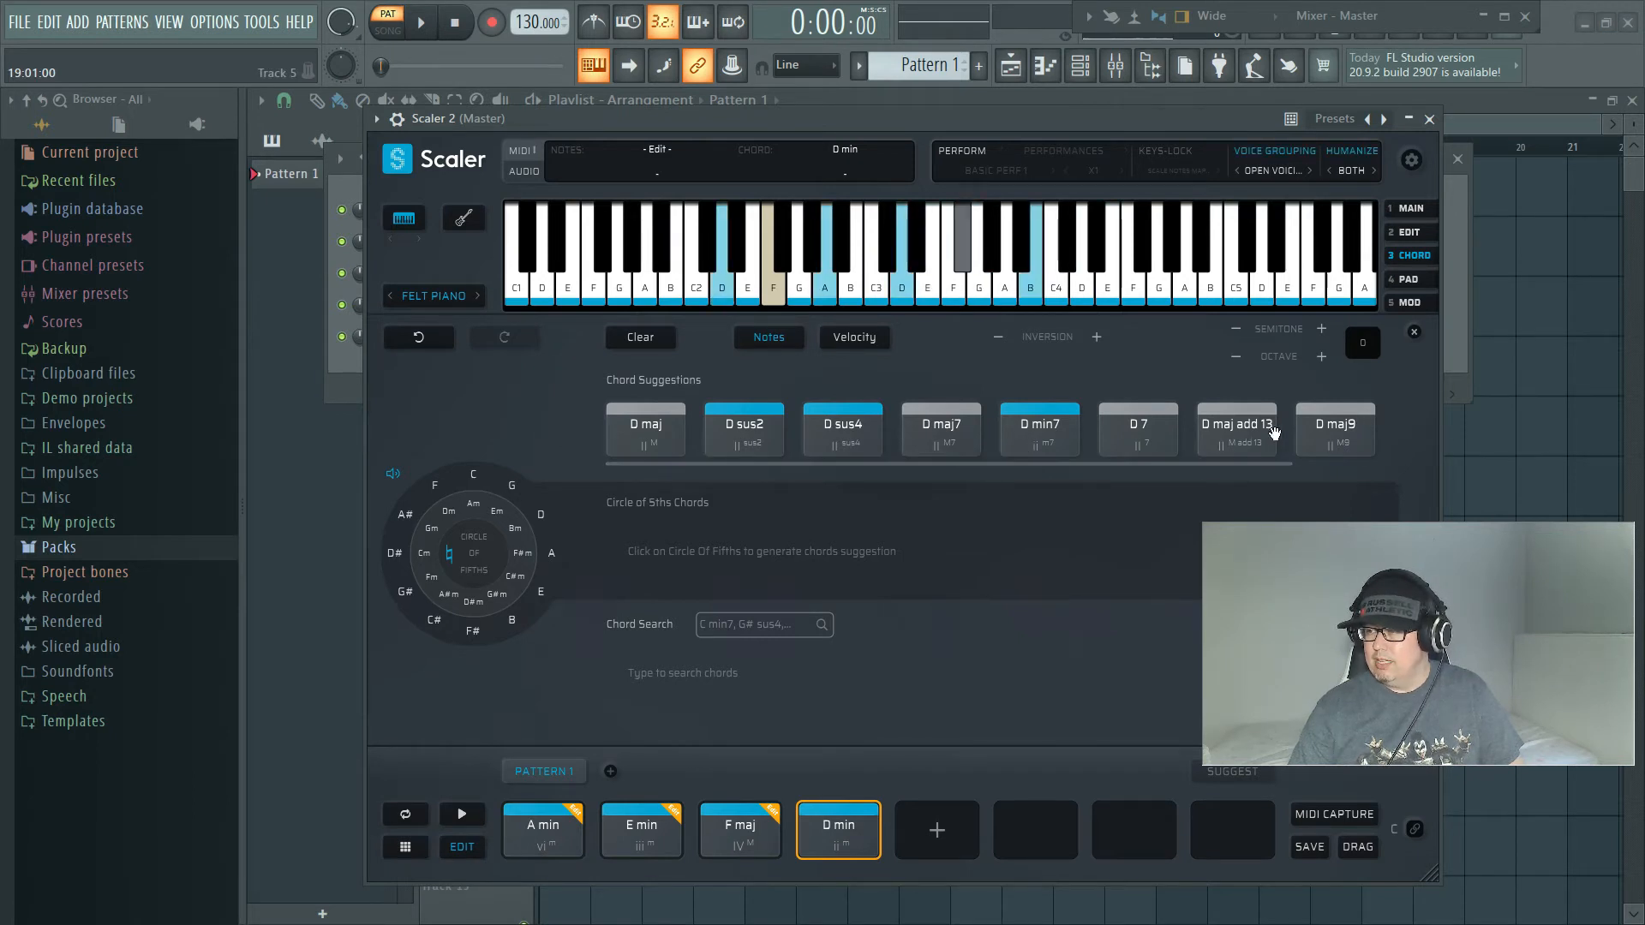
pyautogui.moveTo(1253, 428); pyautogui.dragTo(909, 706)
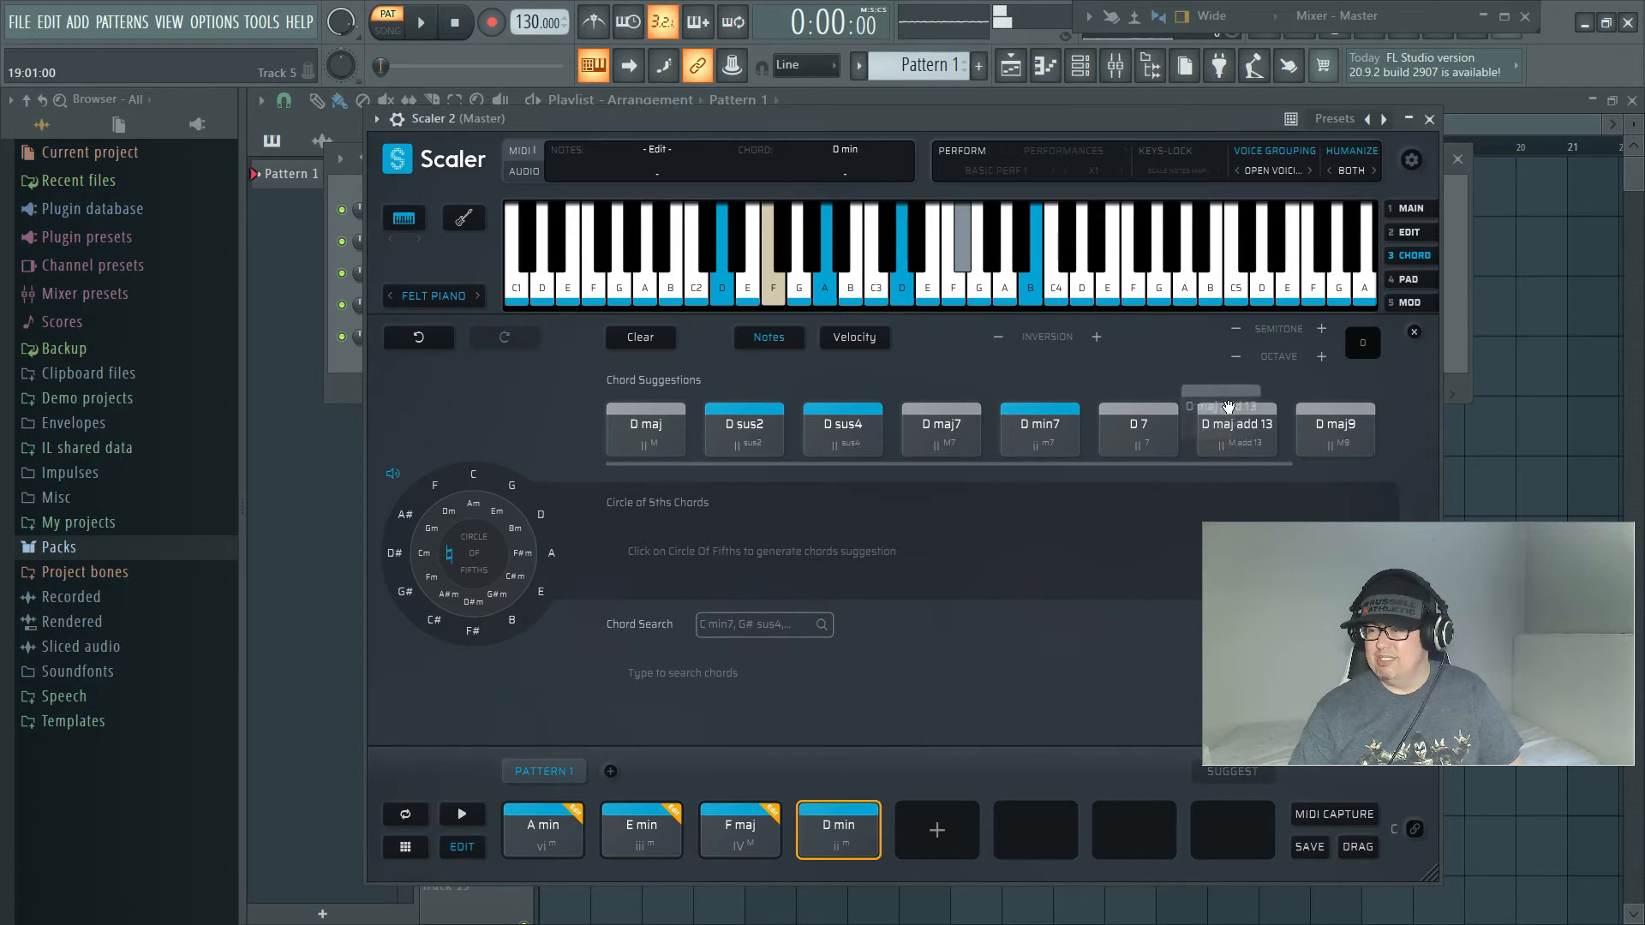
pyautogui.click(1325, 426)
pyautogui.click(1328, 431)
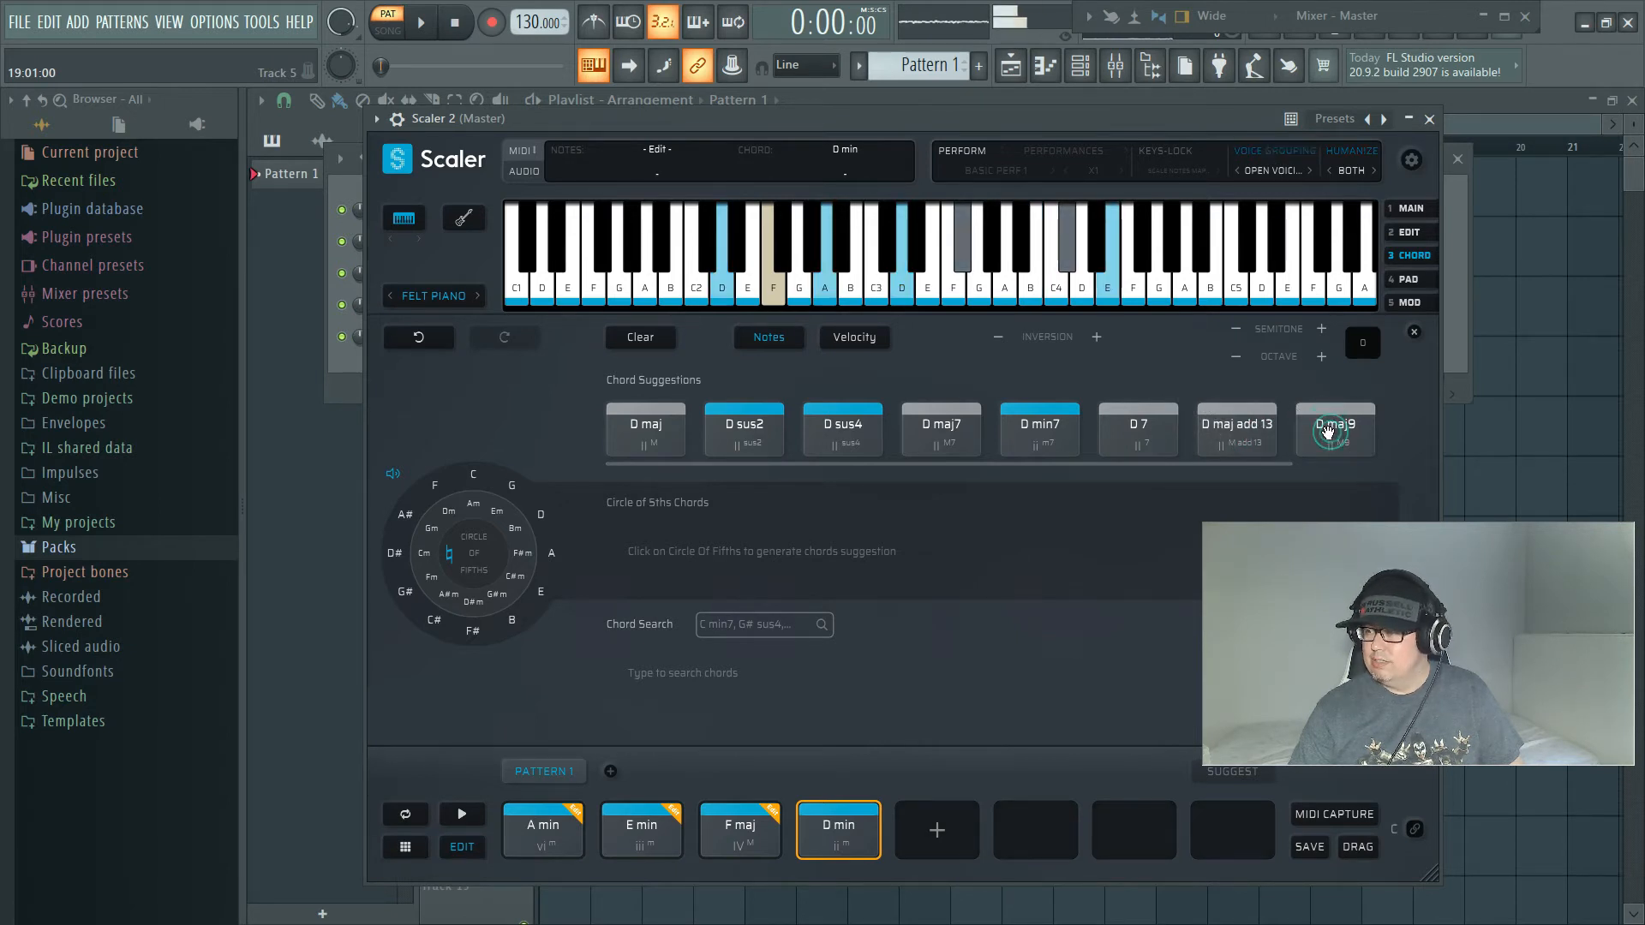
pyautogui.click(1325, 431)
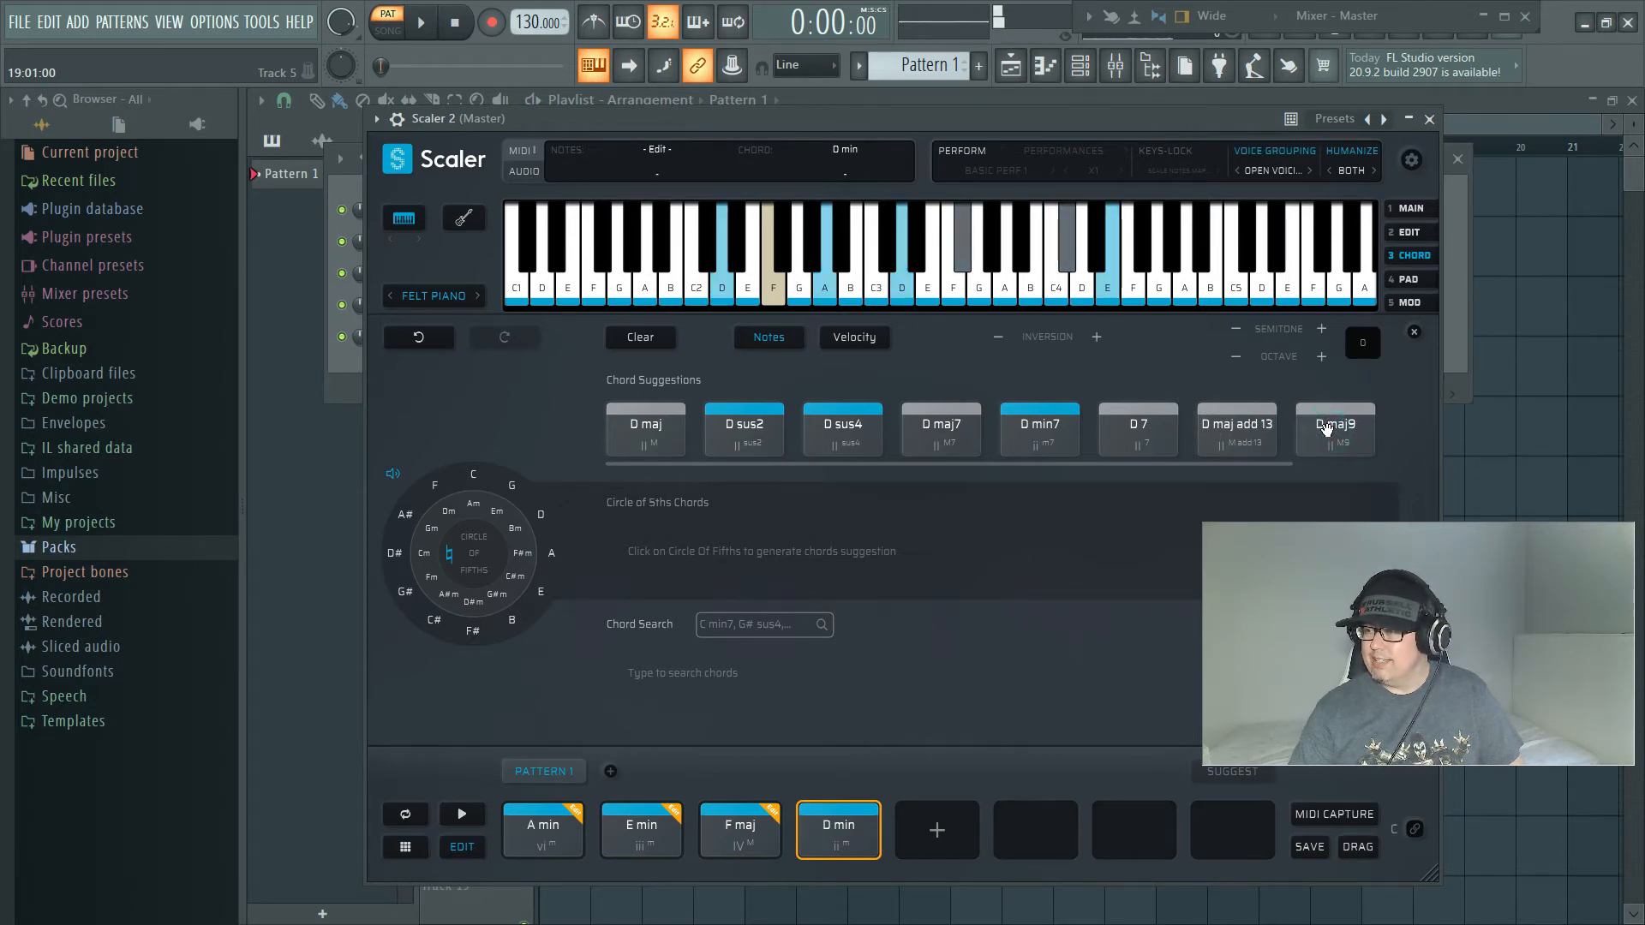
pyautogui.click(1035, 449)
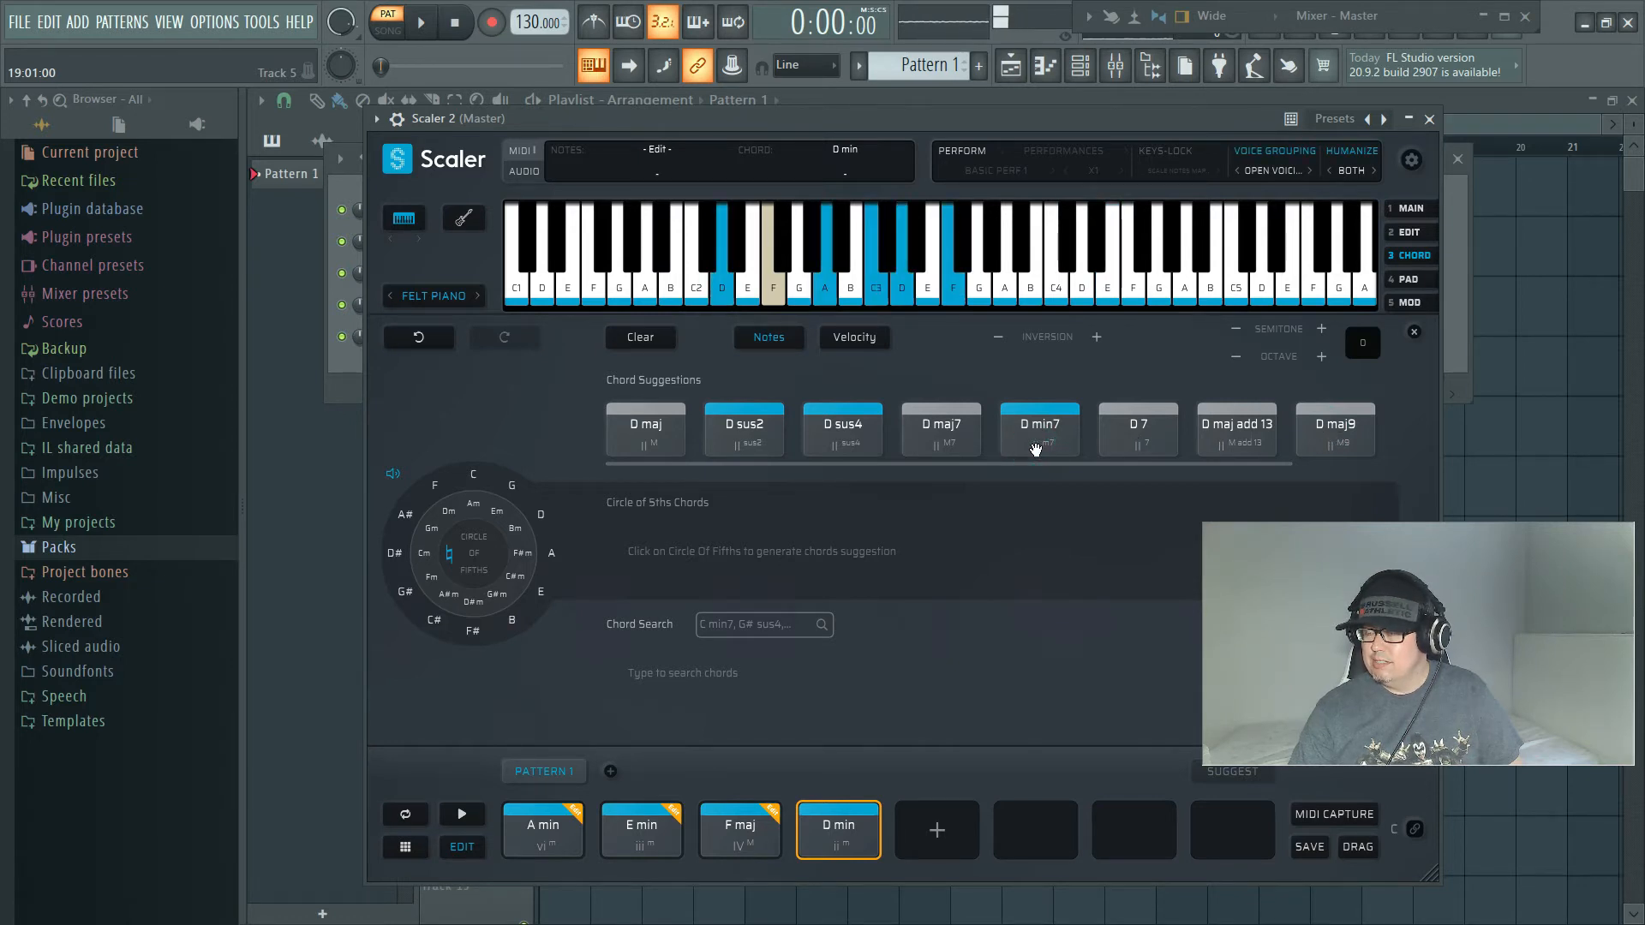
pyautogui.click(1320, 439)
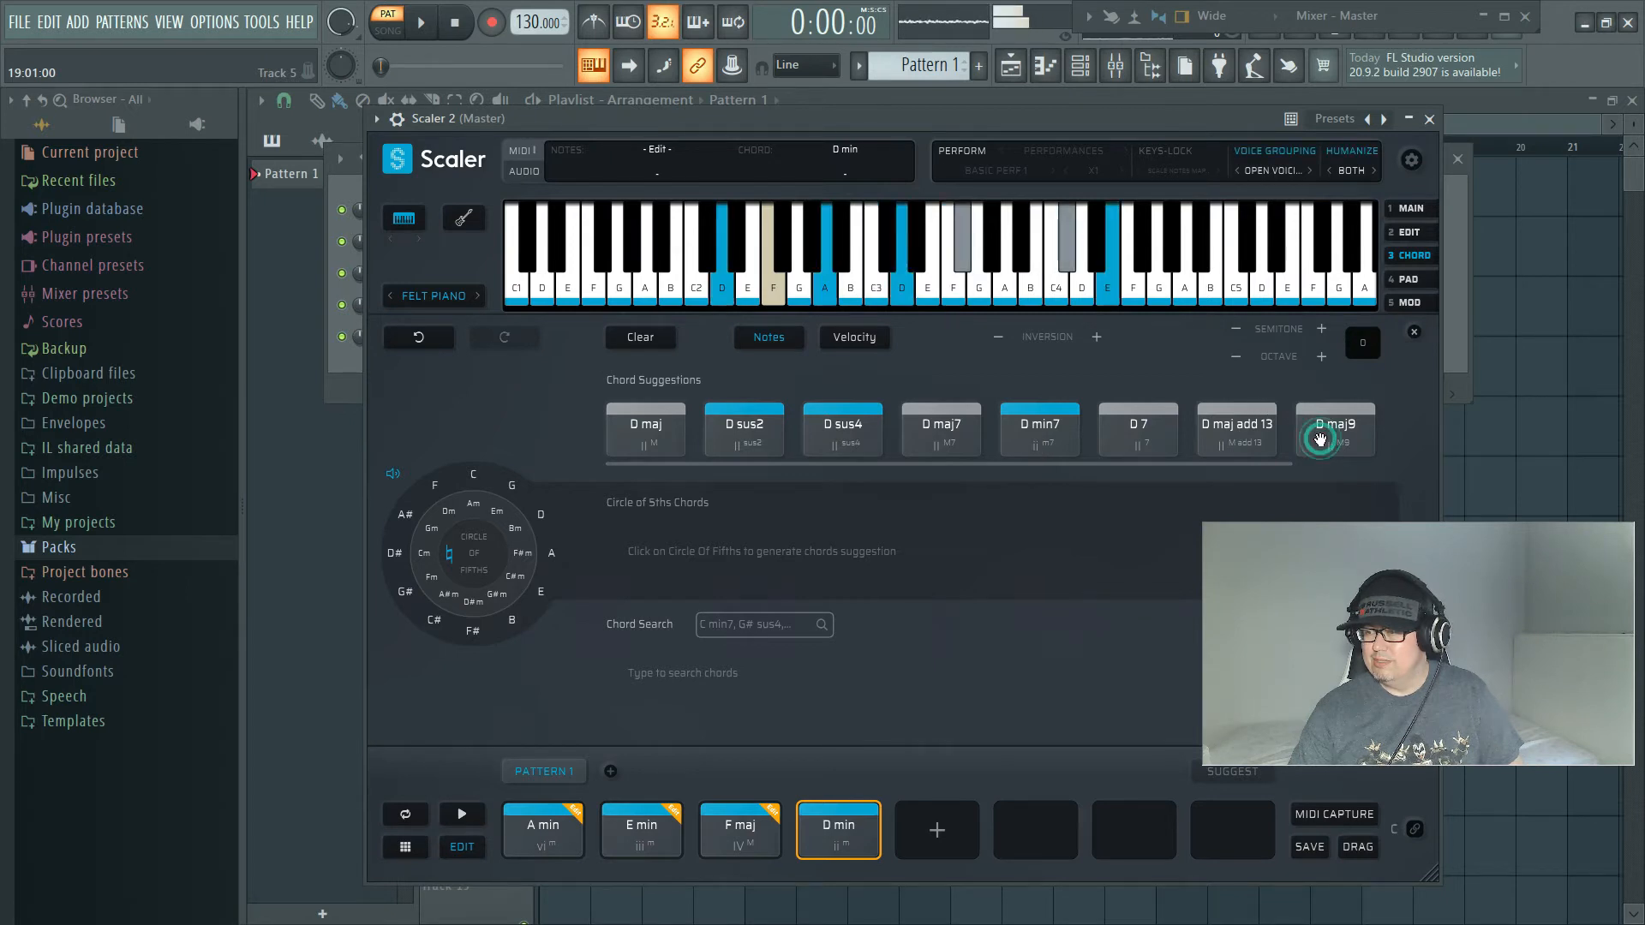
pyautogui.click(1046, 425)
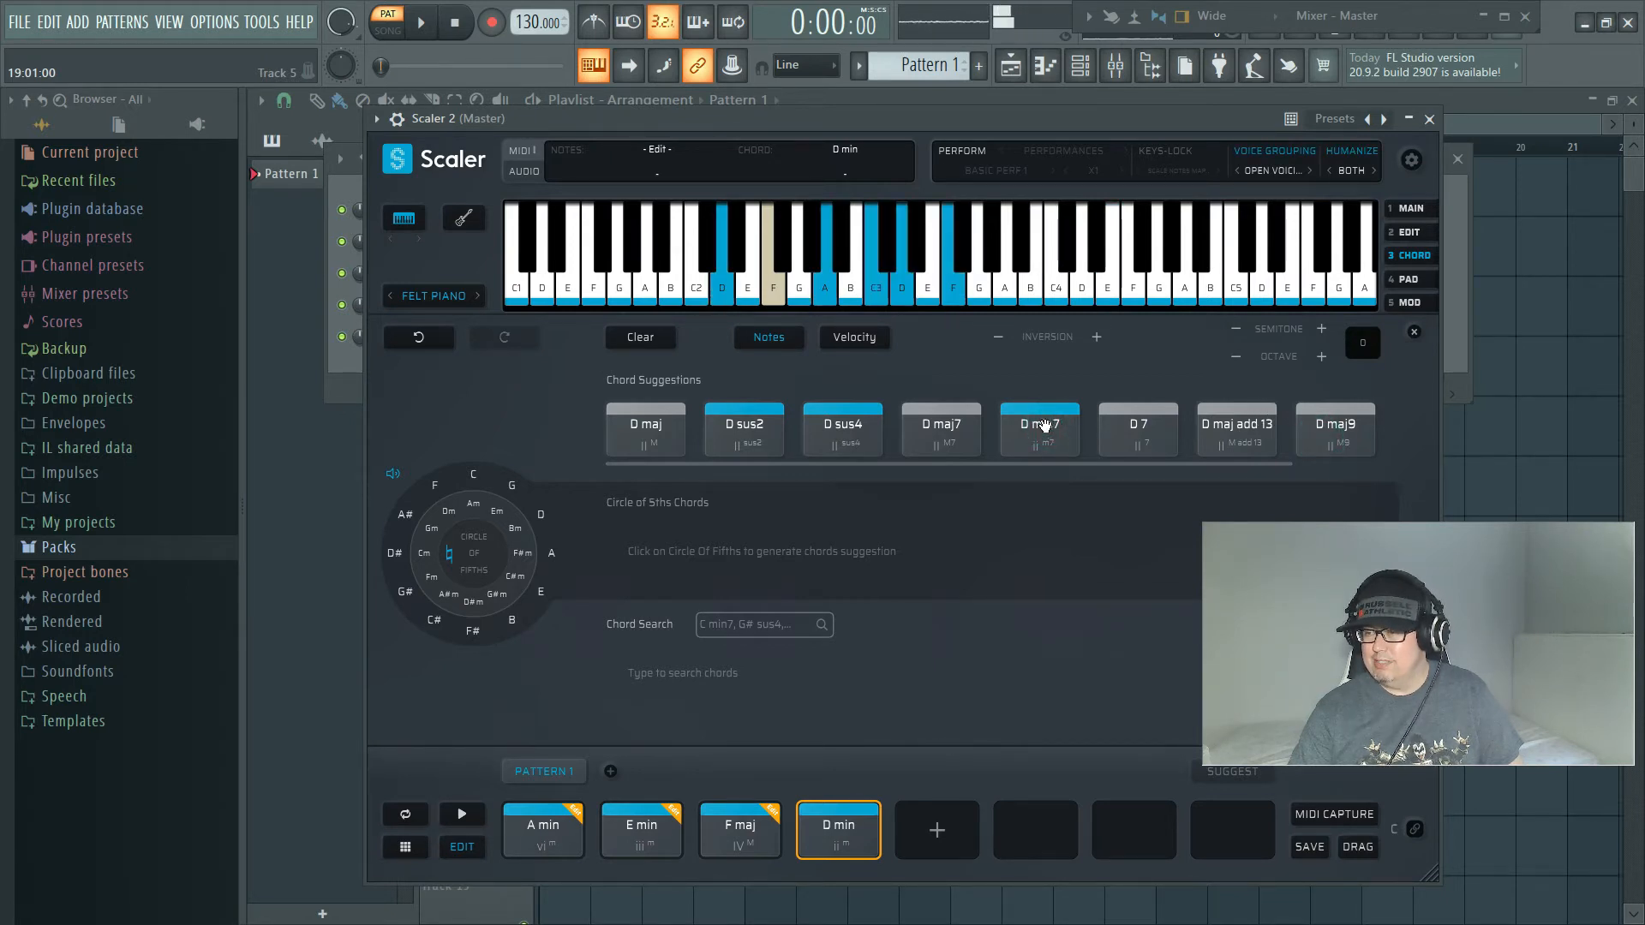
pyautogui.click(833, 451)
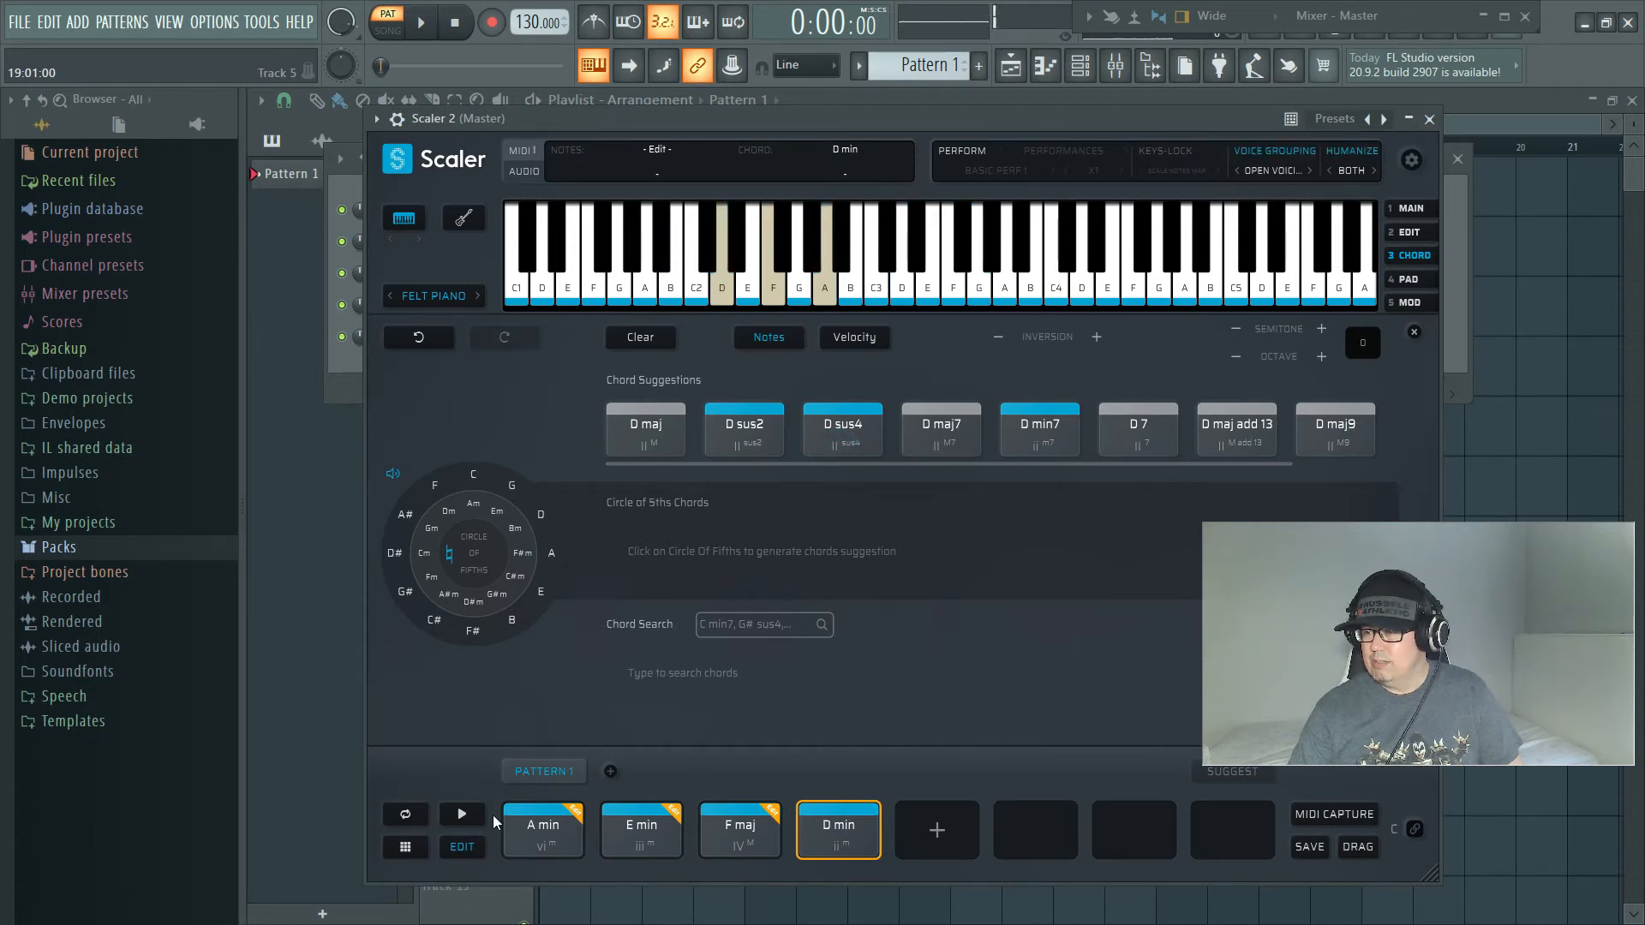
# Step: Play the progression and compare D sus4, D maj add 13 and D min7 as its final chord
pyautogui.click(462, 815)
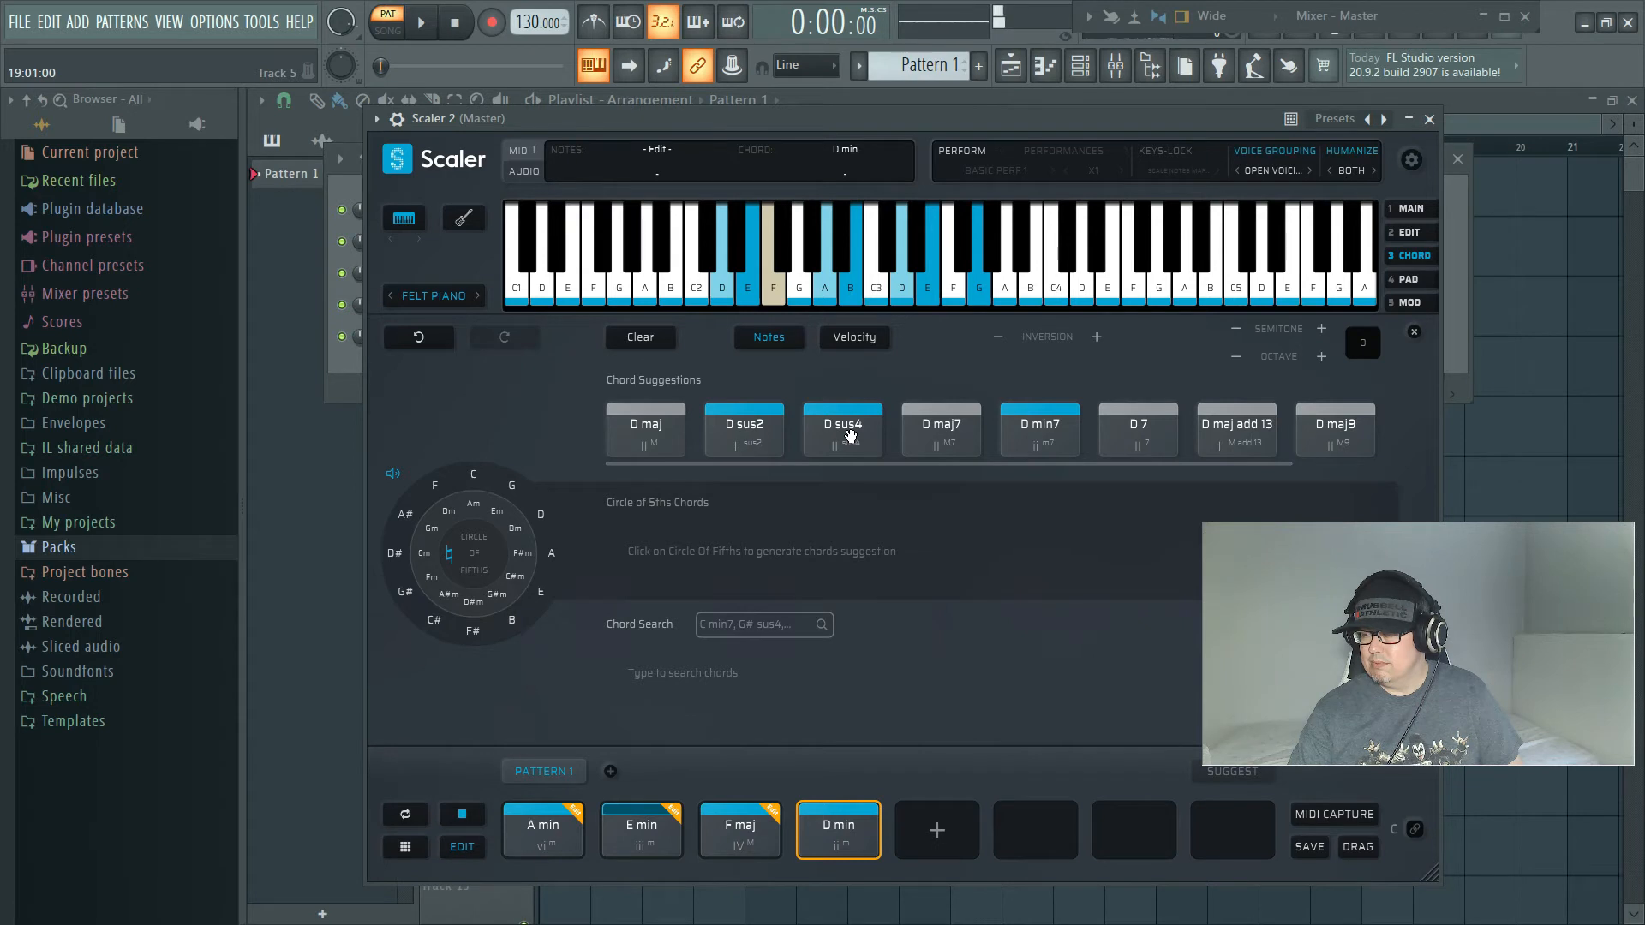
pyautogui.click(850, 435)
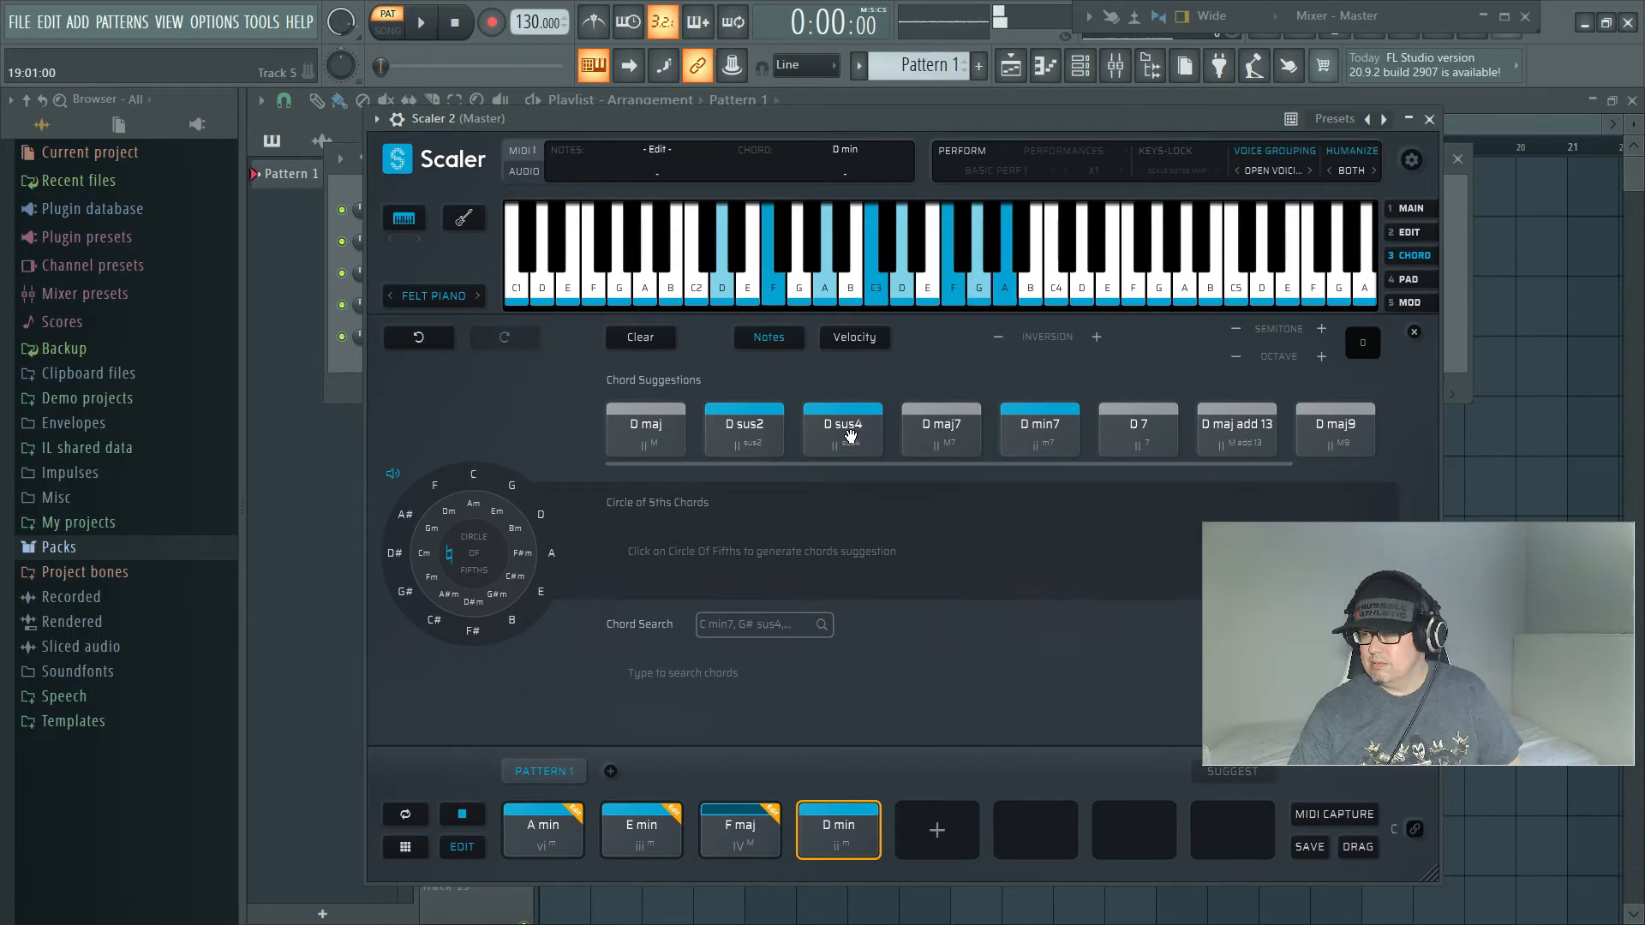
pyautogui.click(851, 435)
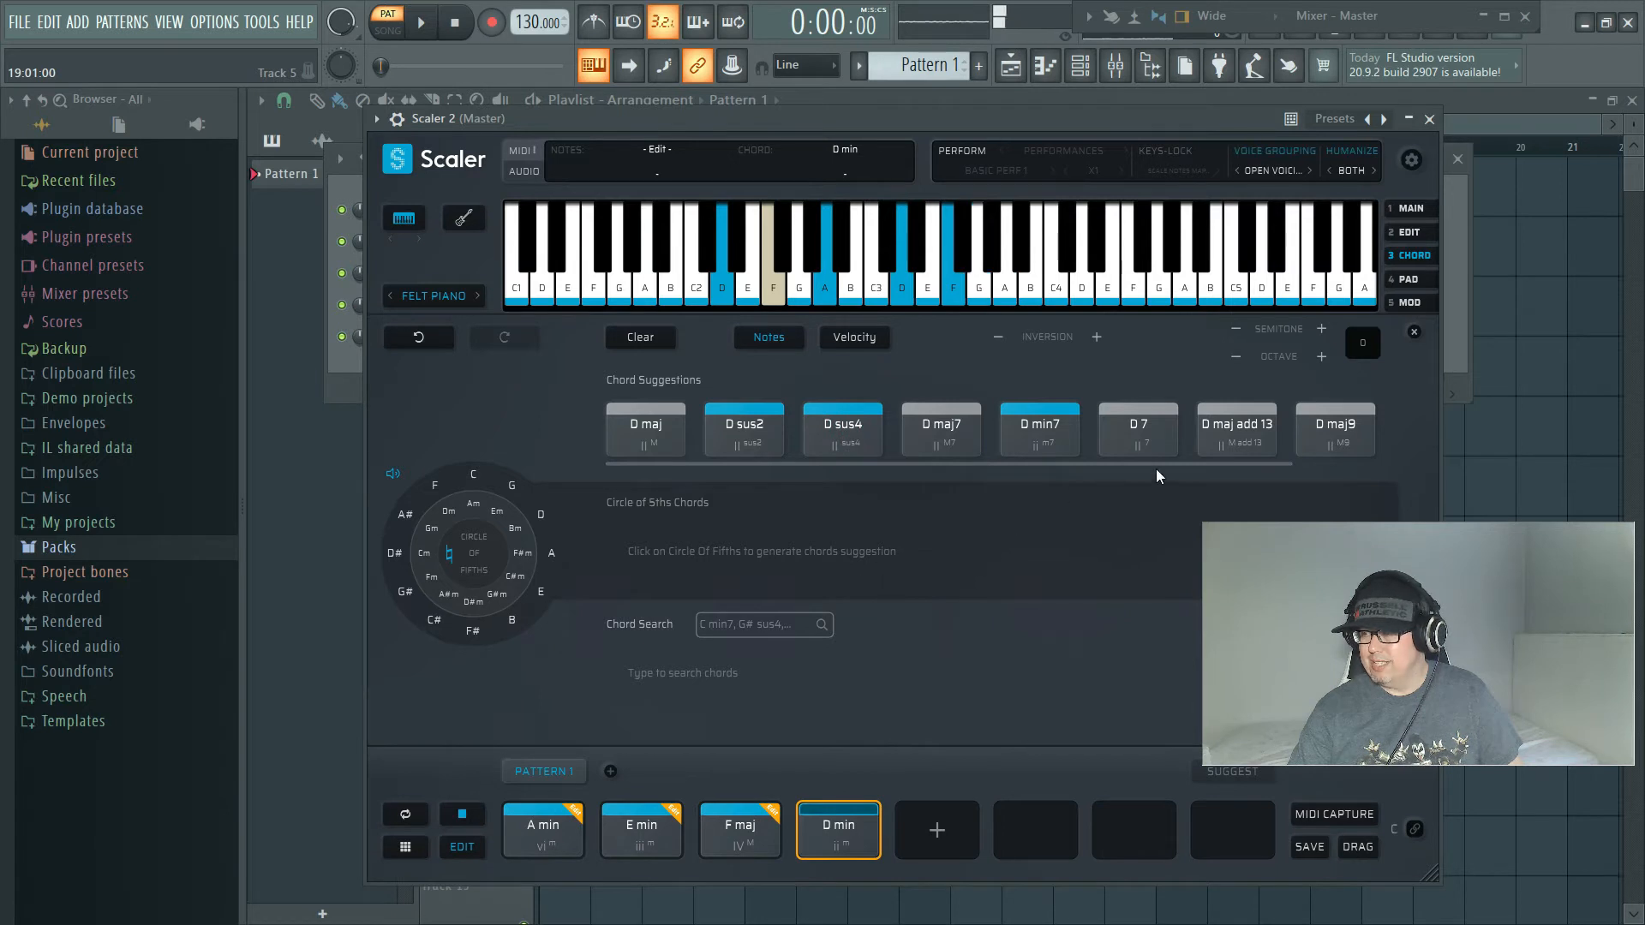
pyautogui.click(1302, 439)
pyautogui.click(1238, 433)
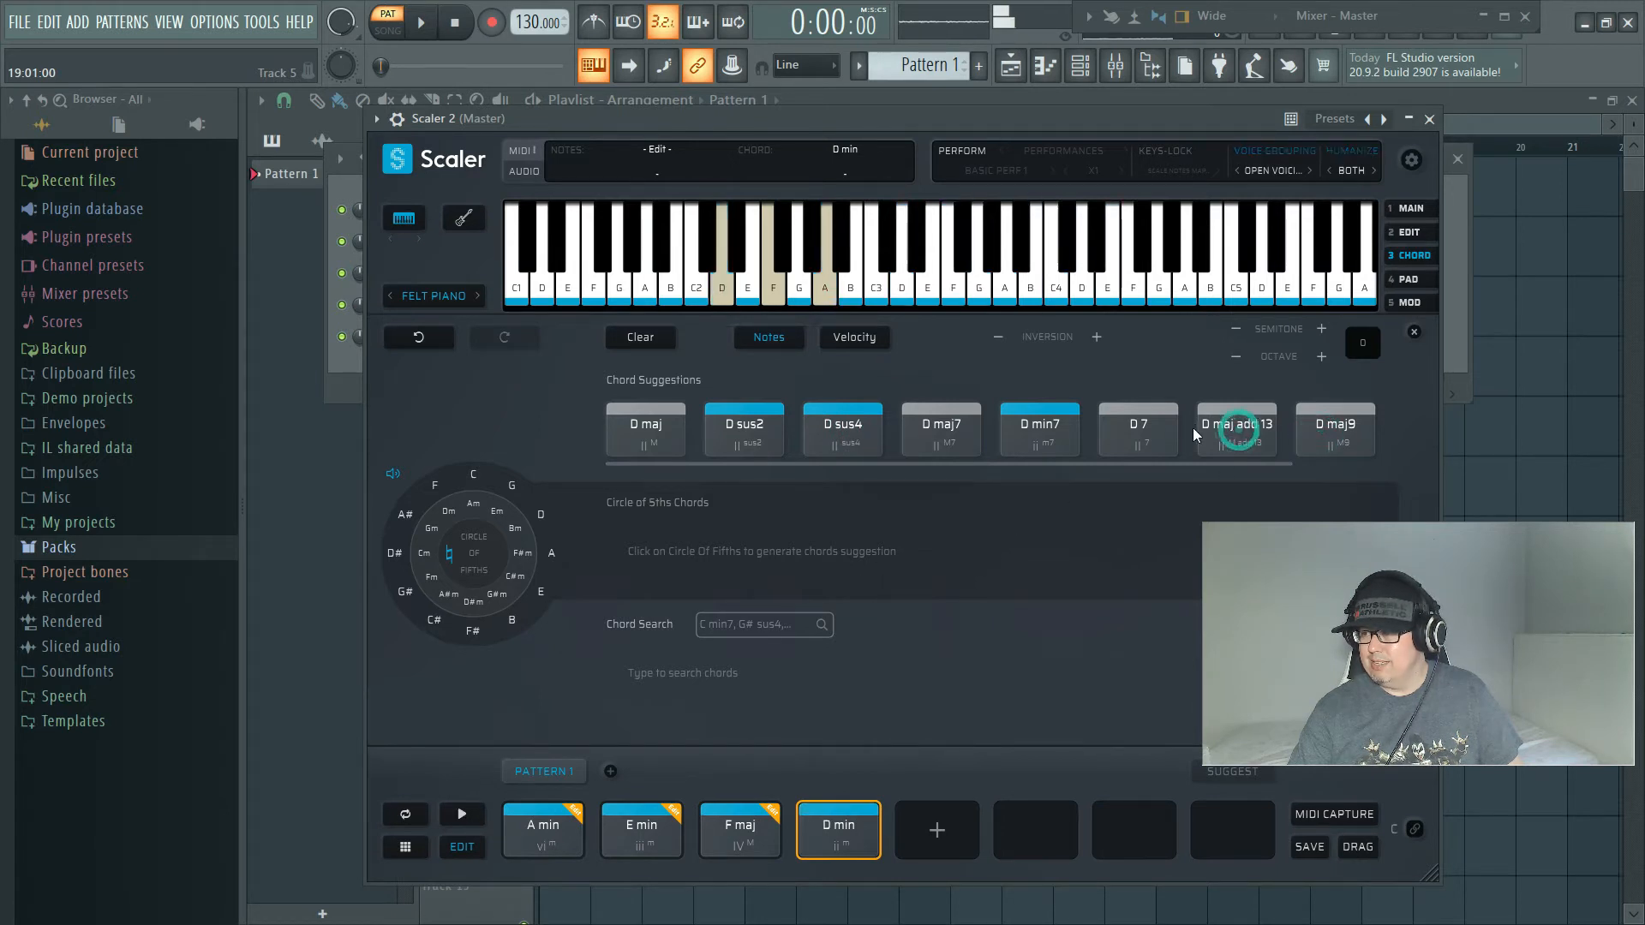
pyautogui.click(1033, 447)
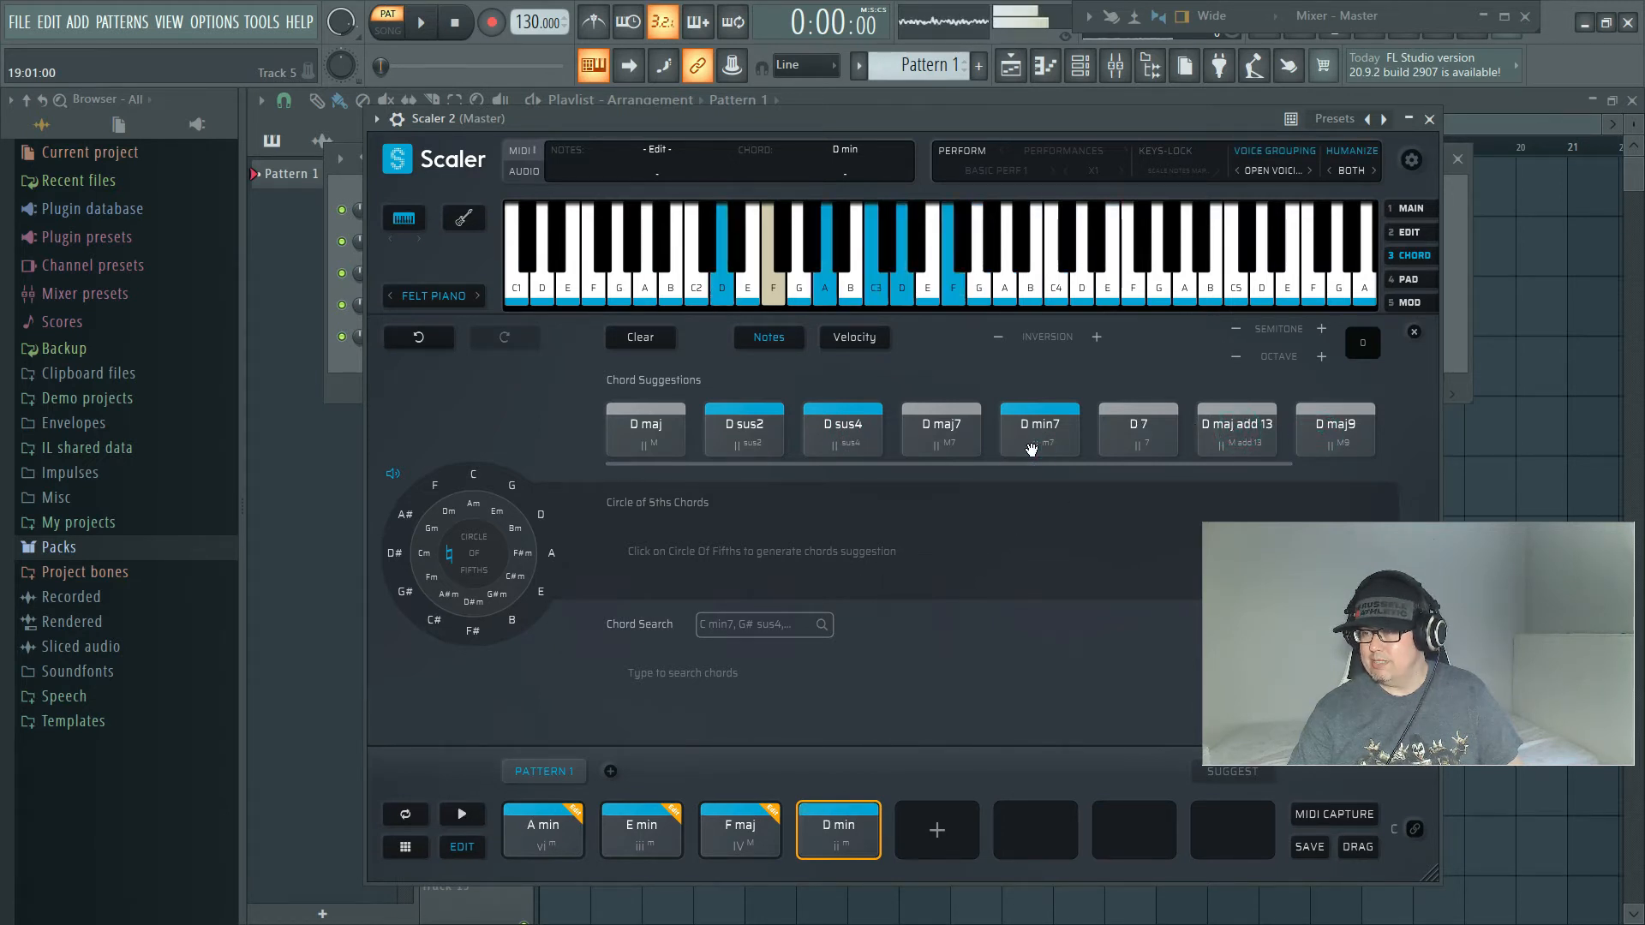
# Step: Audition D min7 and replace the final D min chord of Pattern 1 with it
pyautogui.click(1030, 448)
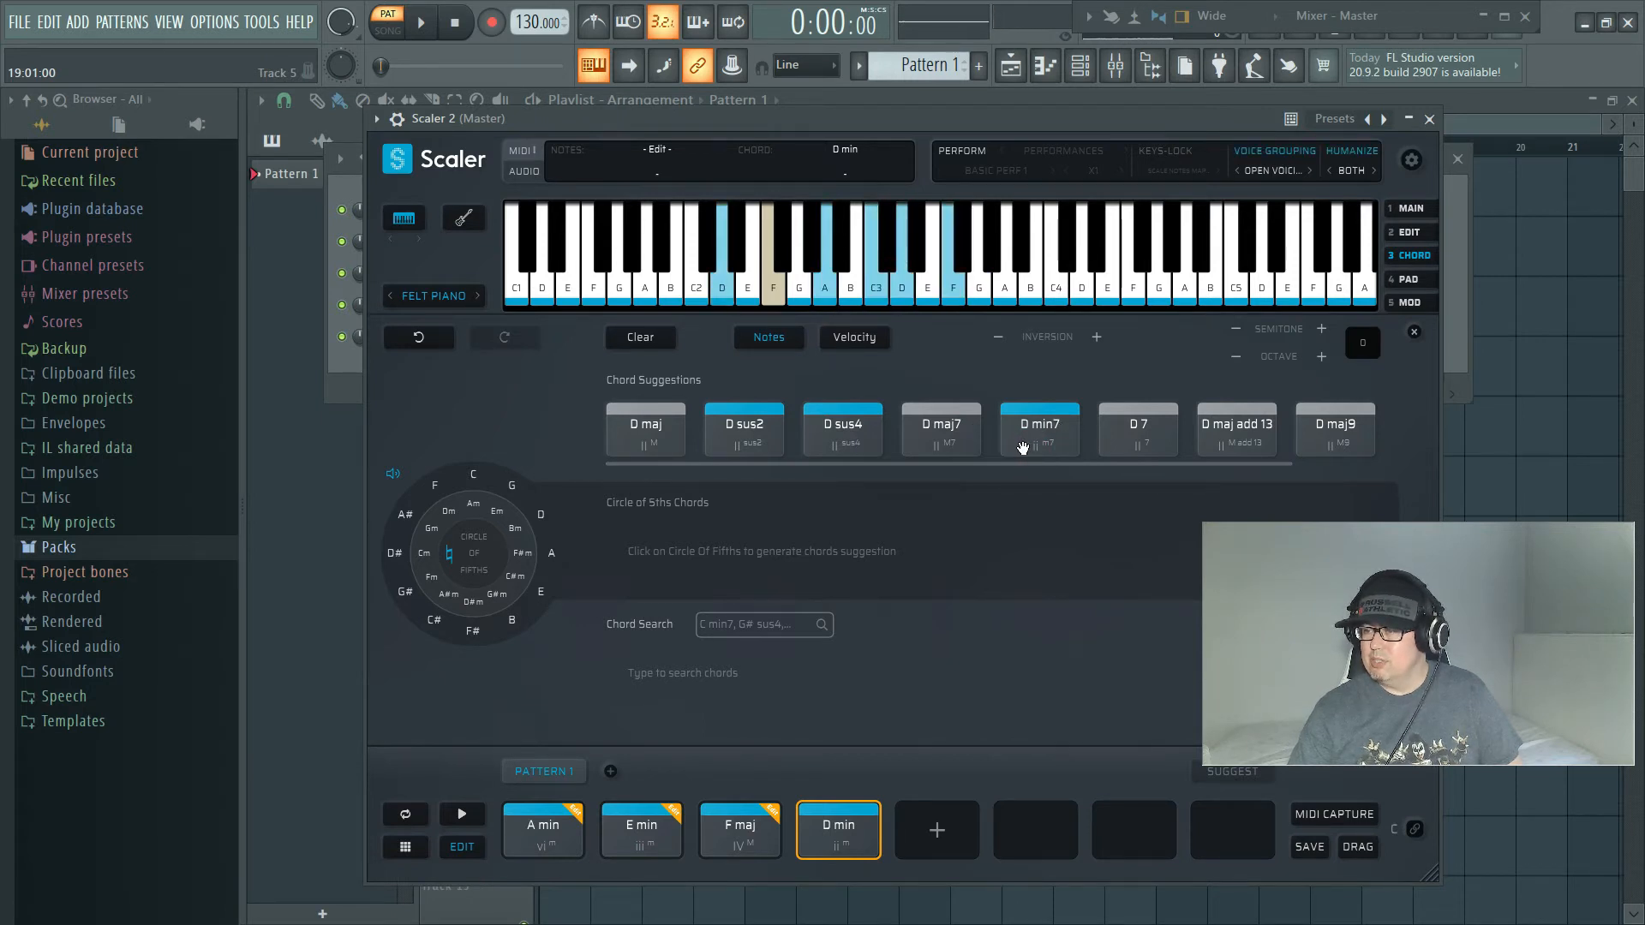
pyautogui.moveTo(1052, 428); pyautogui.dragTo(828, 814)
pyautogui.click(839, 843)
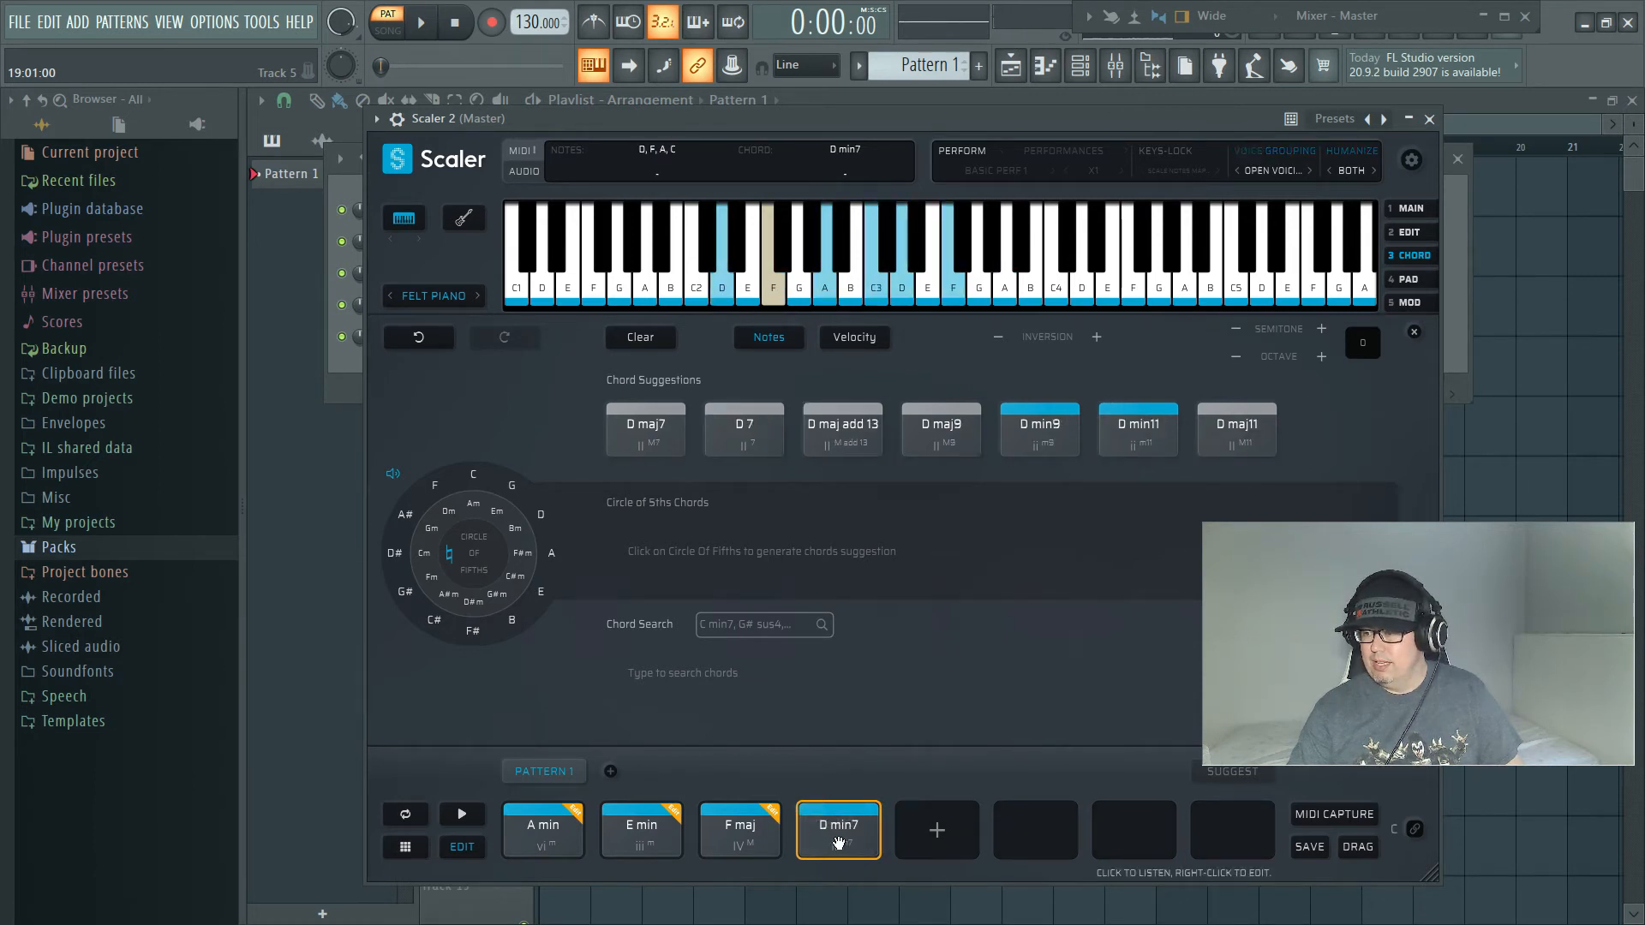
# Step: Set the D min7 chord's playback duration to x4 and play the whole progression
pyautogui.click(462, 847)
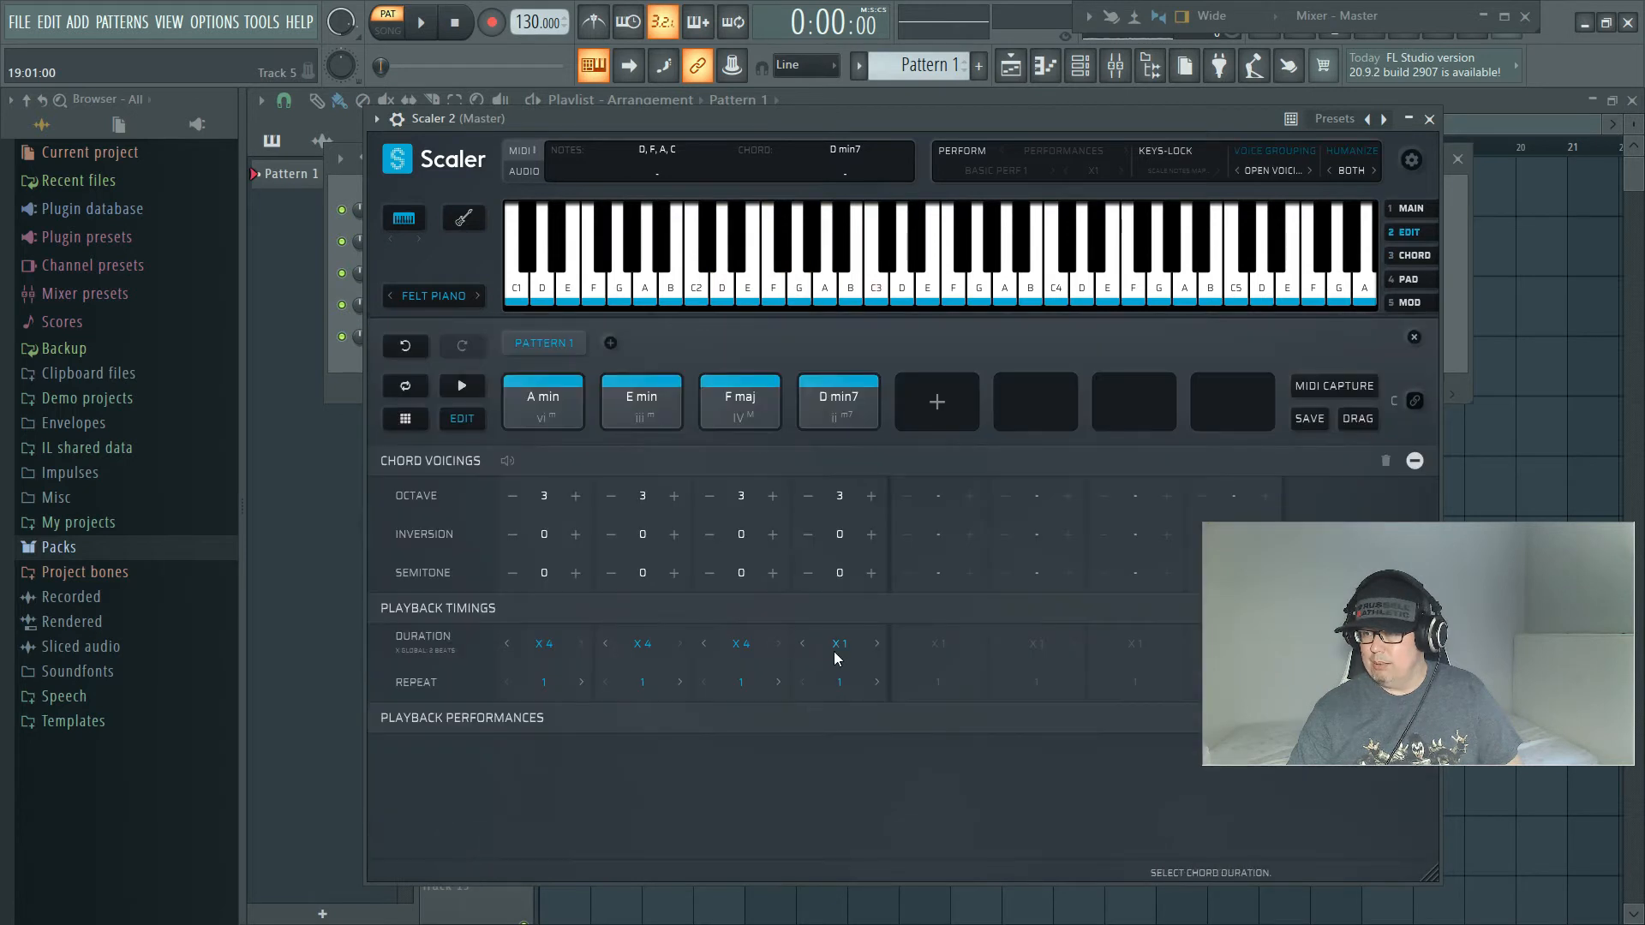
pyautogui.click(839, 643)
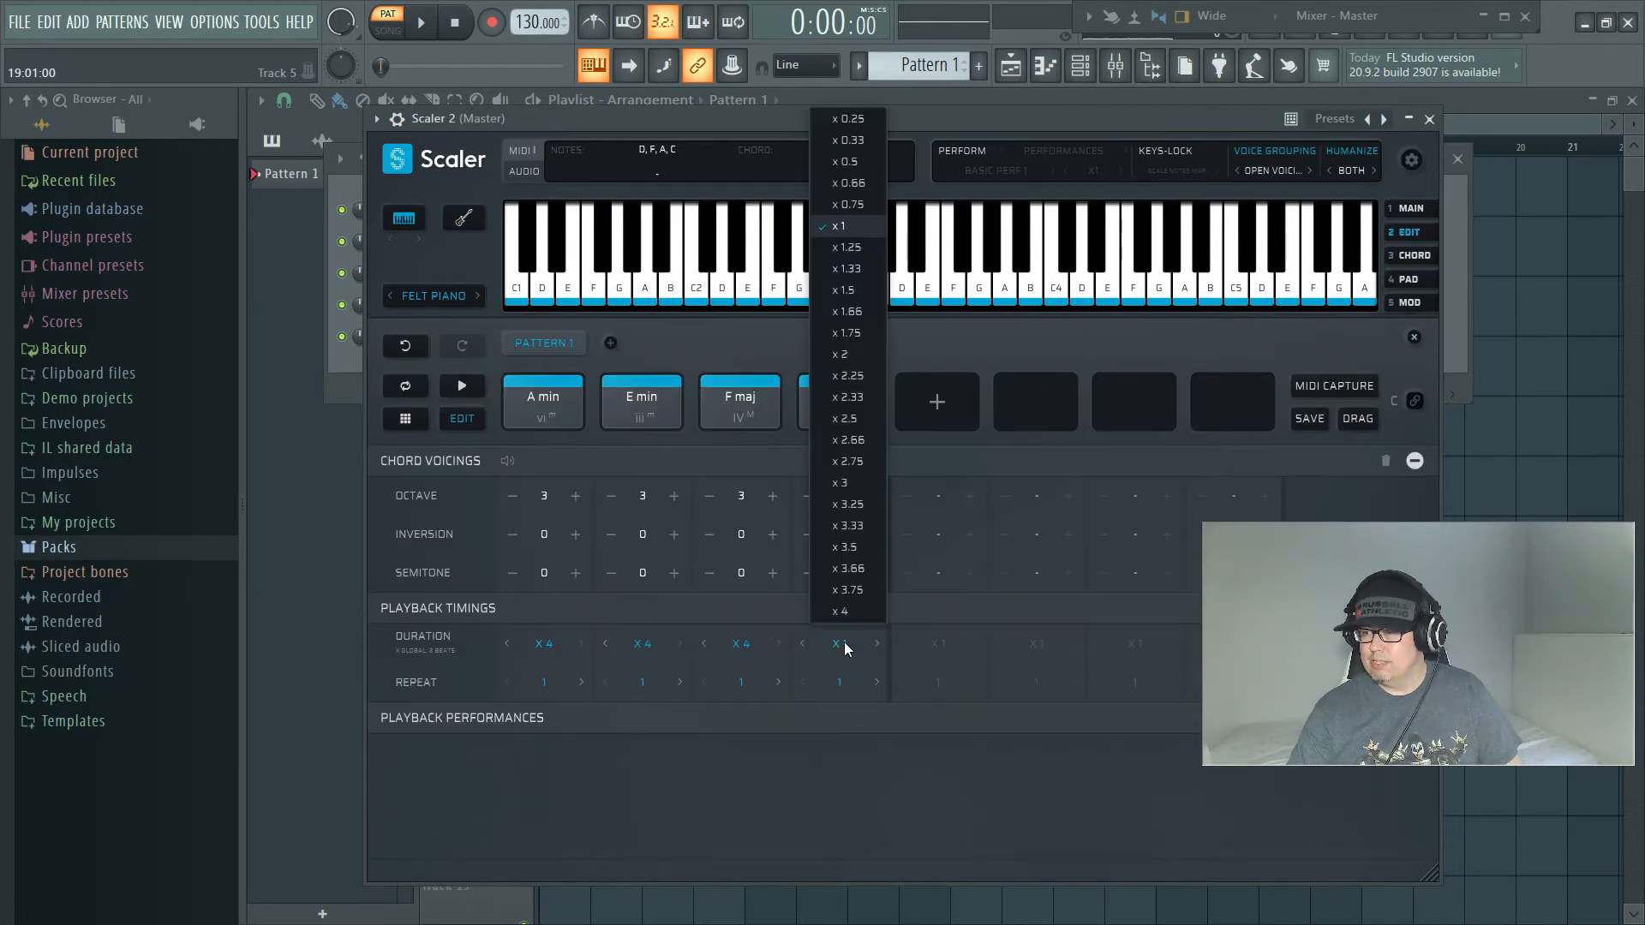
pyautogui.click(844, 614)
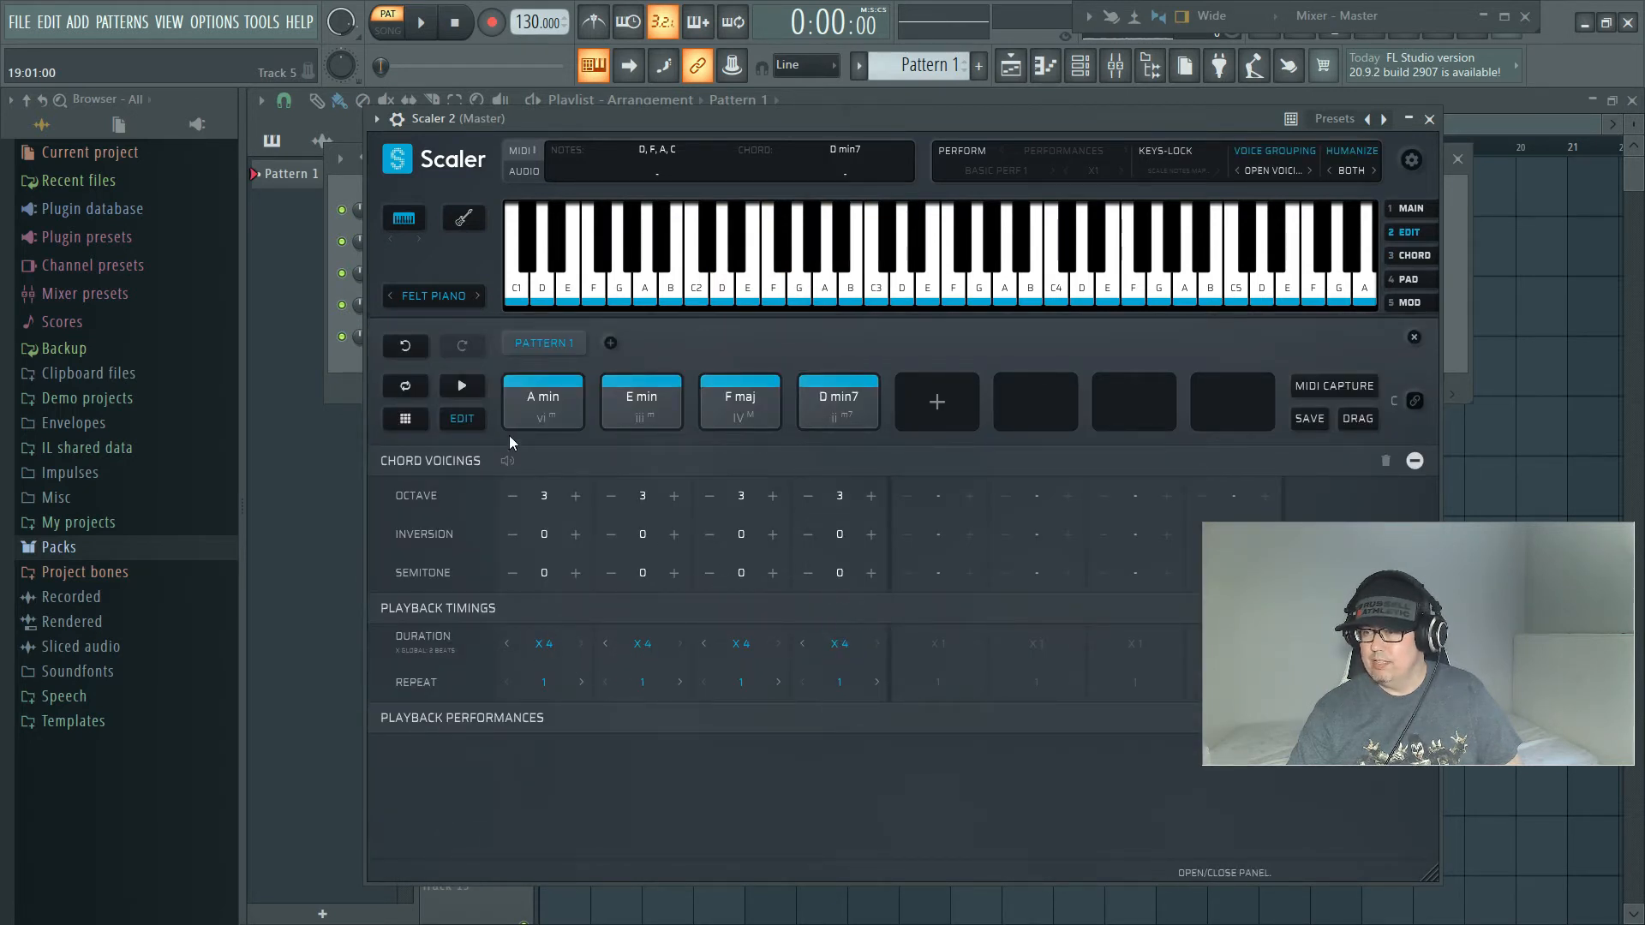
pyautogui.click(466, 385)
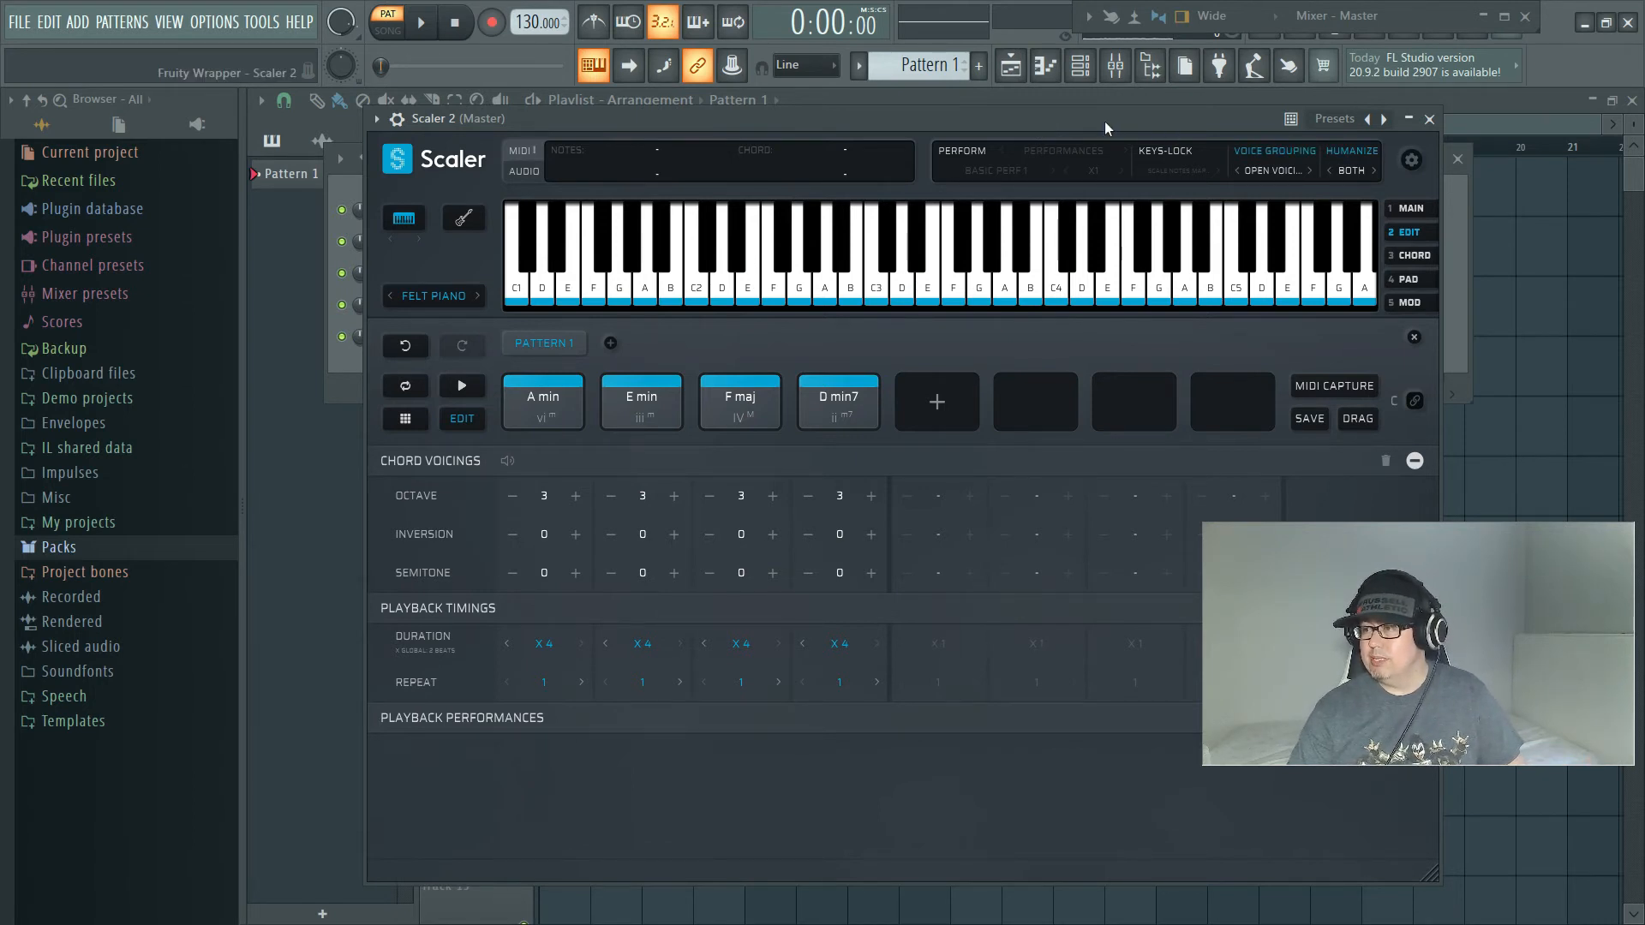
# Step: Add a LABS instrument channel with the Soft Piano preset and turn its large dial up to about halfway
pyautogui.moveTo(1104, 121); pyautogui.dragTo(1367, 162)
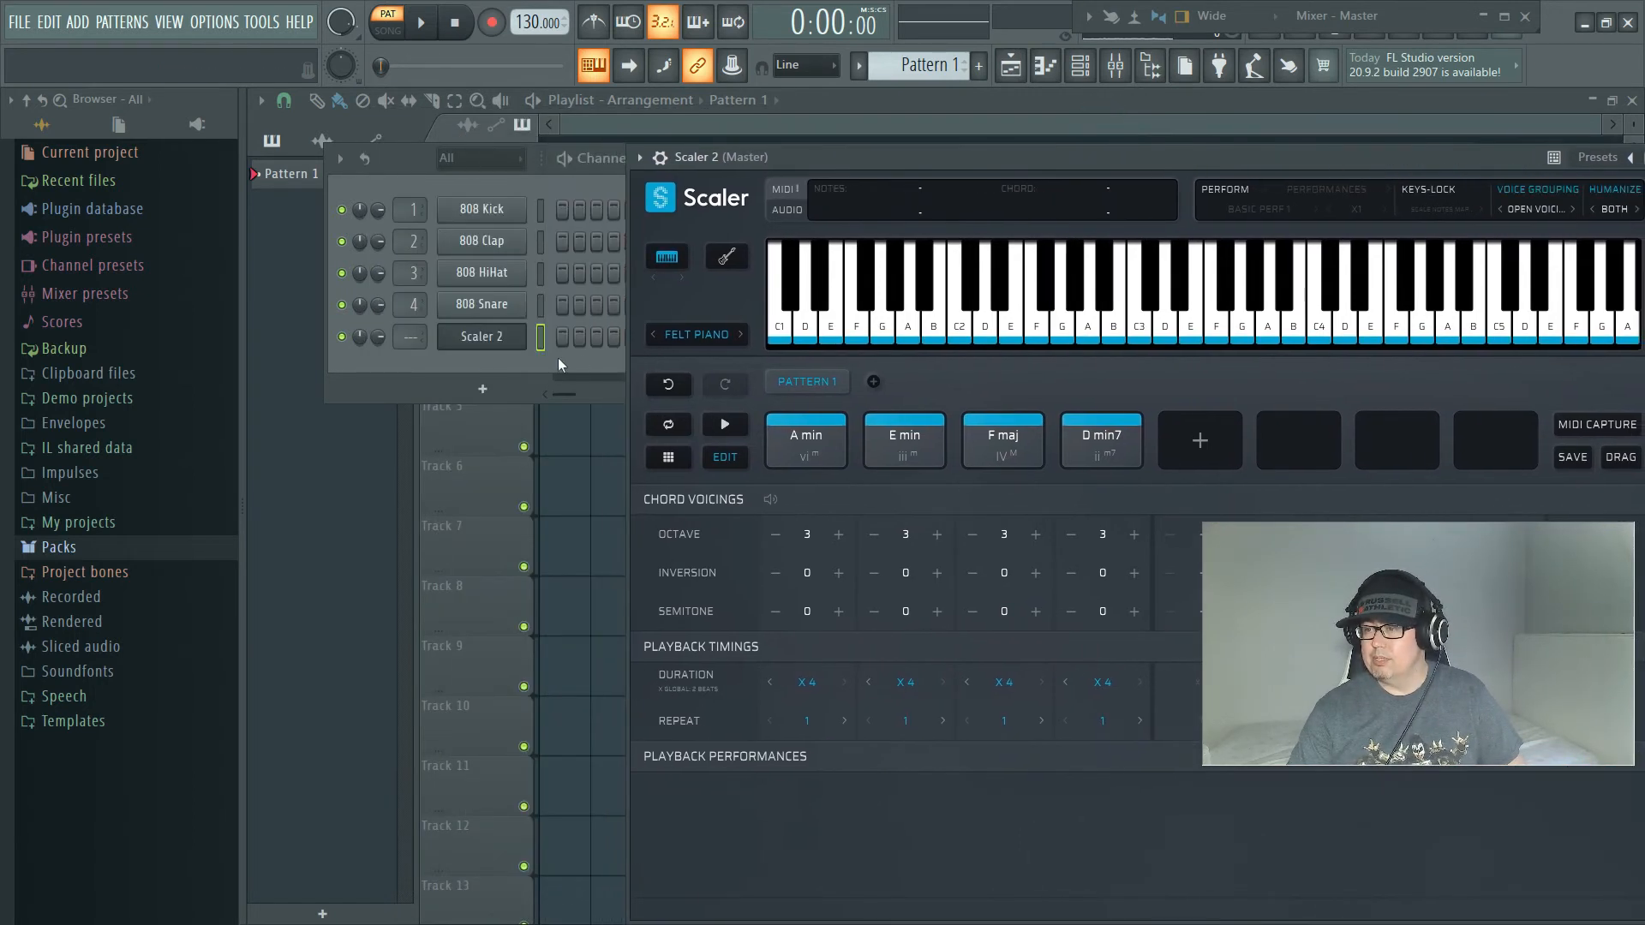
pyautogui.click(482, 392)
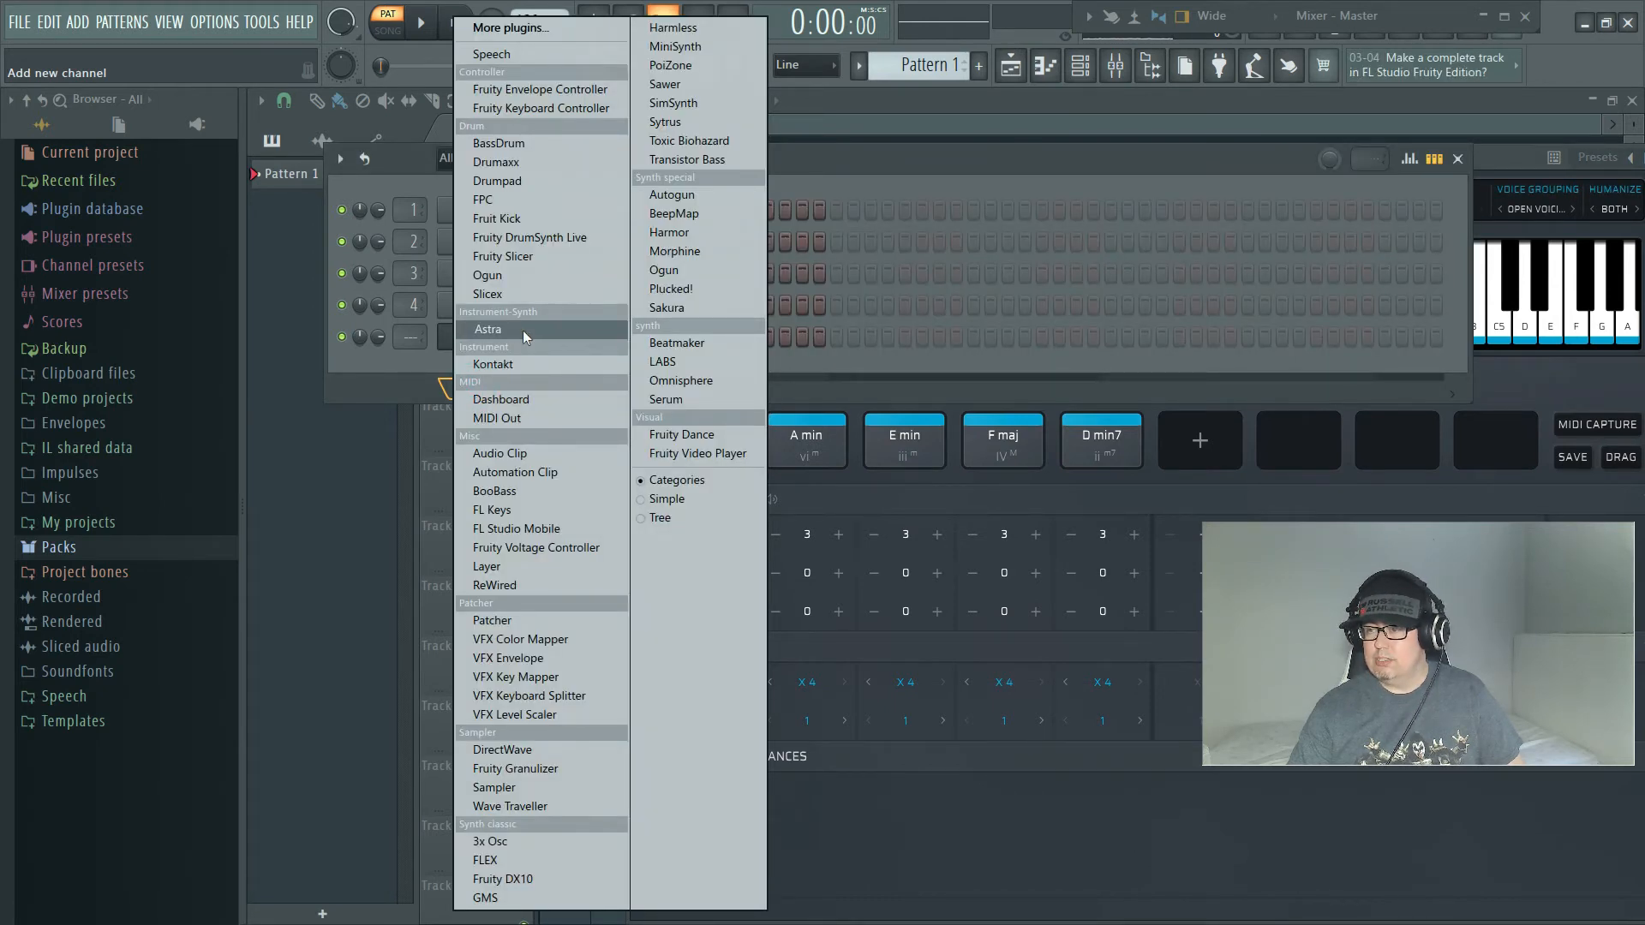
pyautogui.click(682, 361)
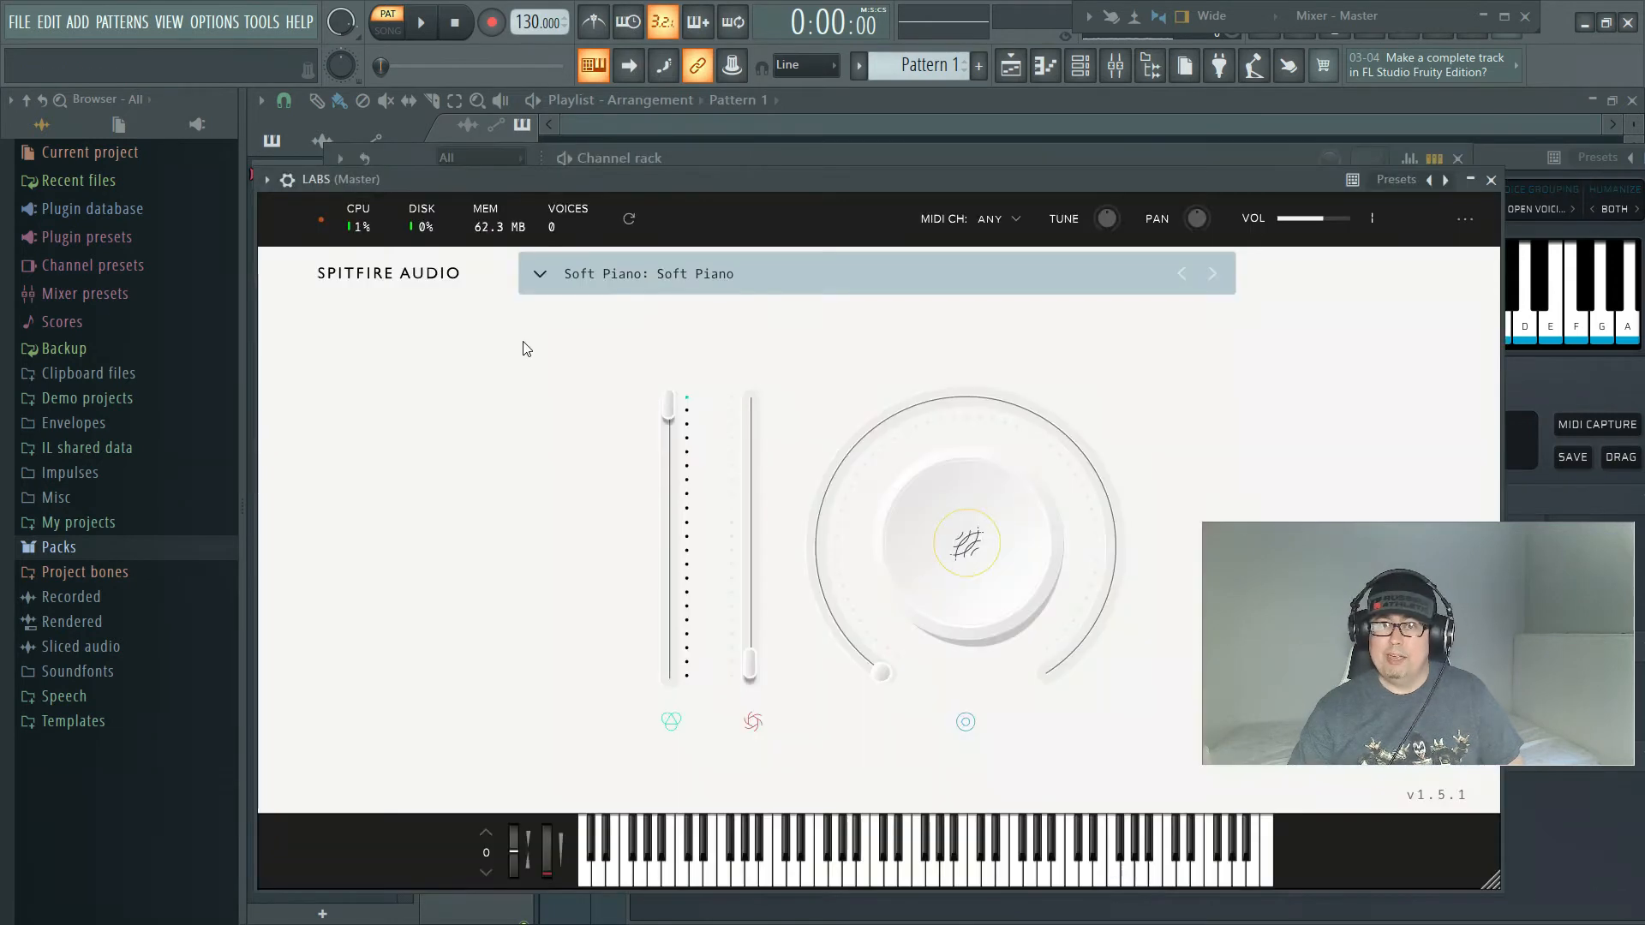
pyautogui.moveTo(888, 676); pyautogui.dragTo(891, 403)
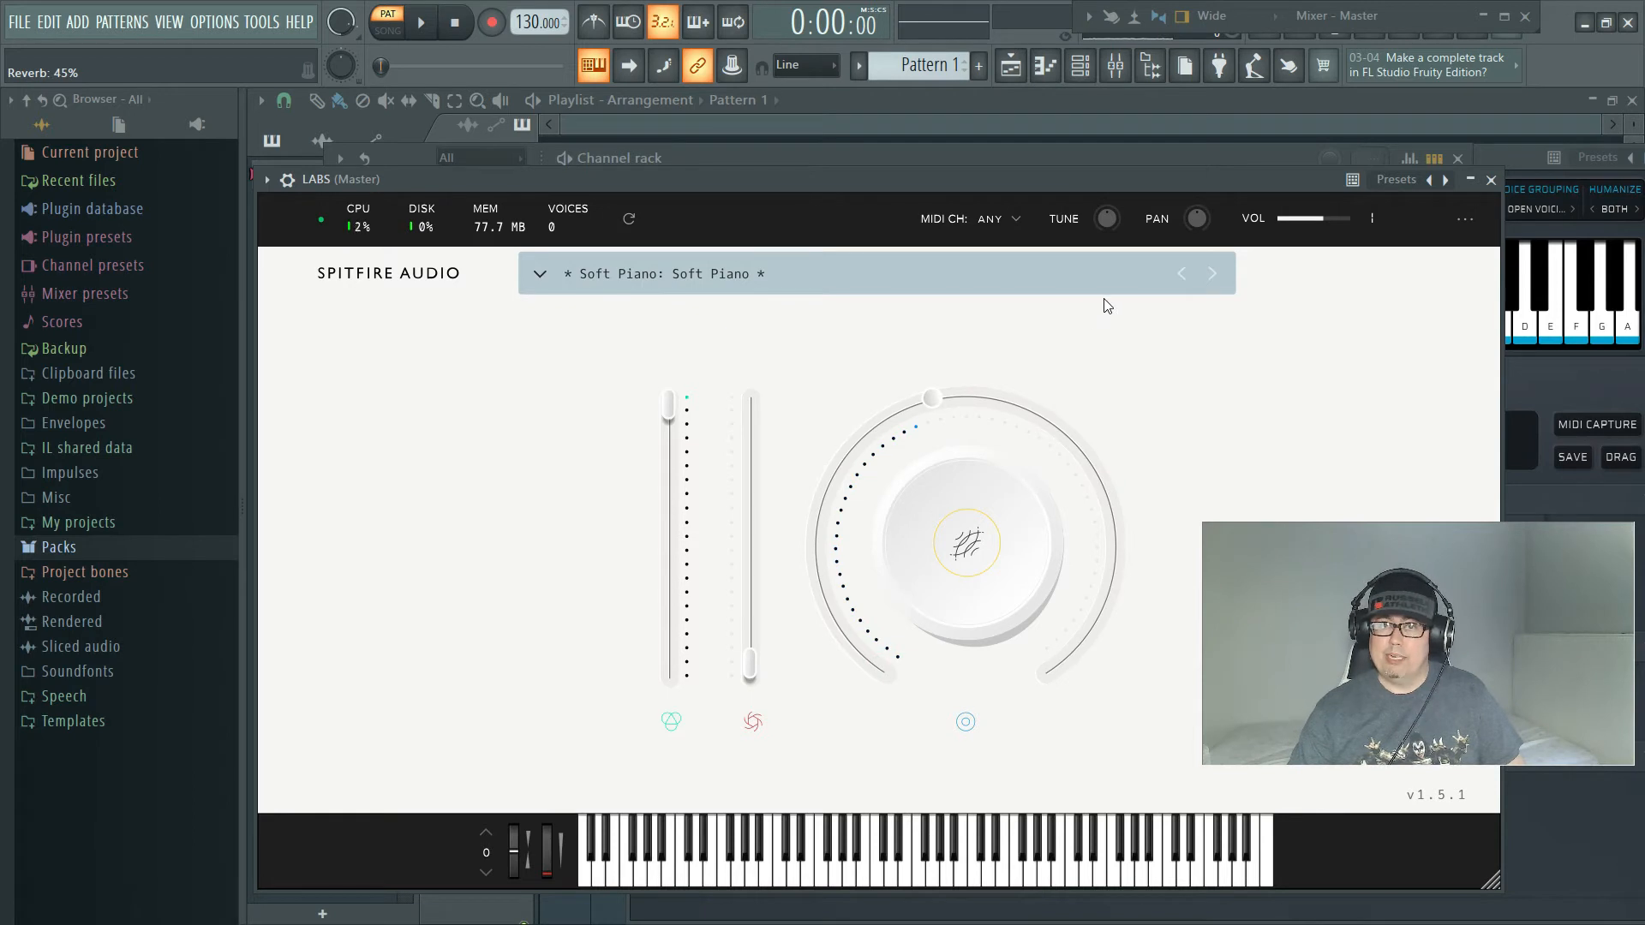
pyautogui.click(1491, 180)
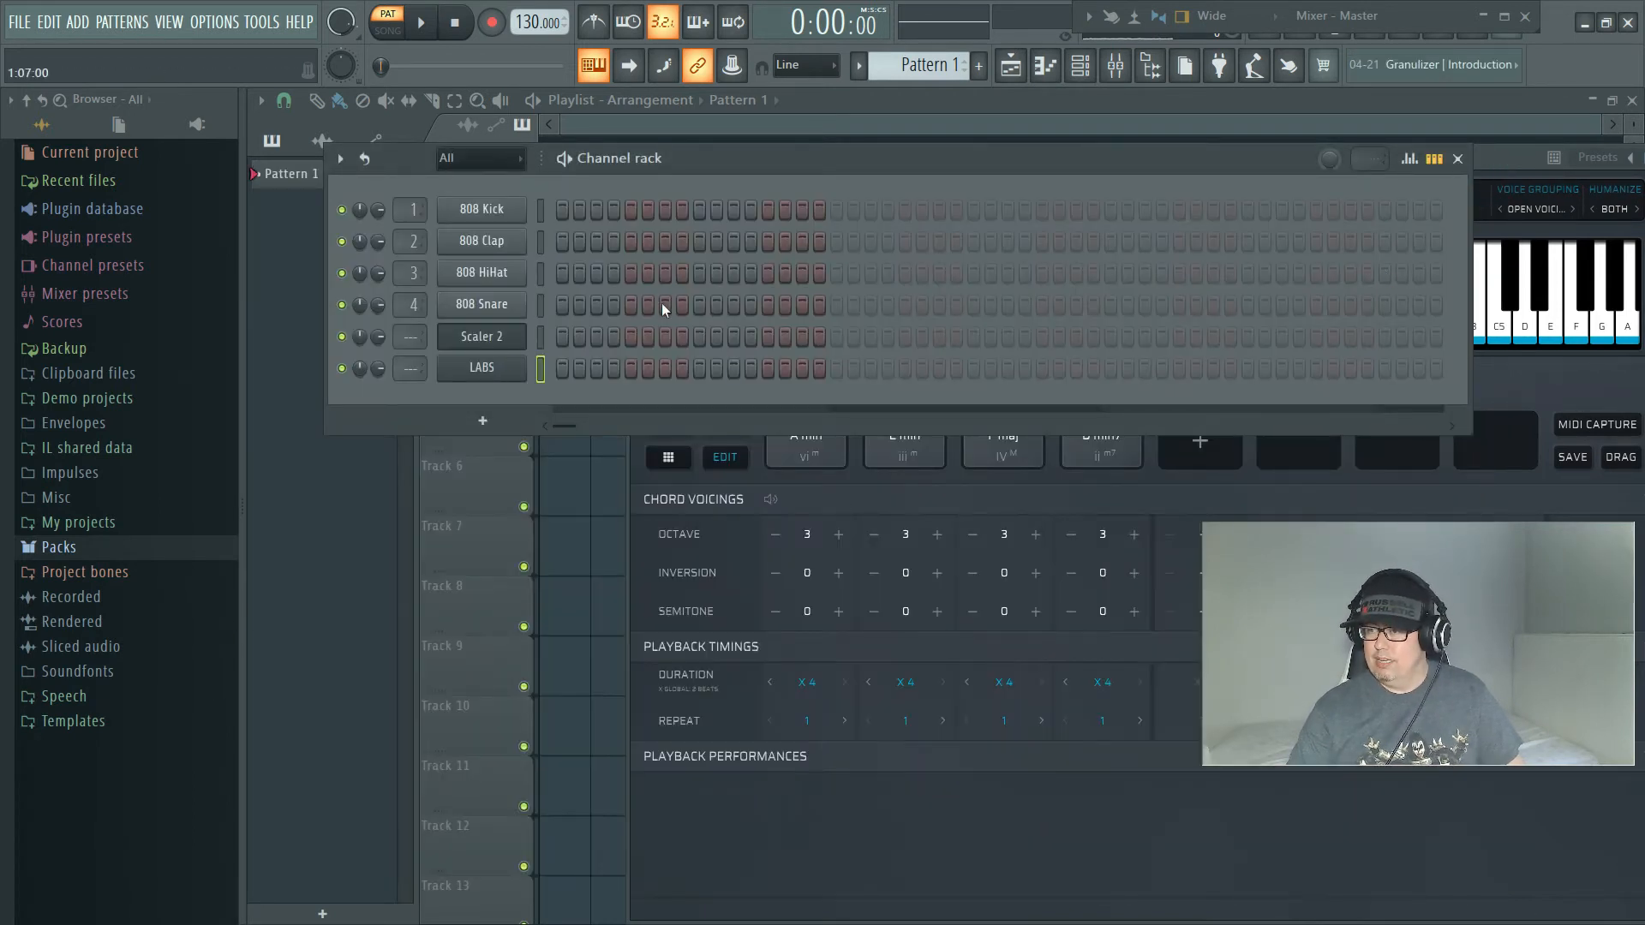
# Step: Route the LABS channel to mixer track 1 and open its piano roll as a floating window beside Scaler 2
pyautogui.moveTo(419, 368); pyautogui.dragTo(419, 355)
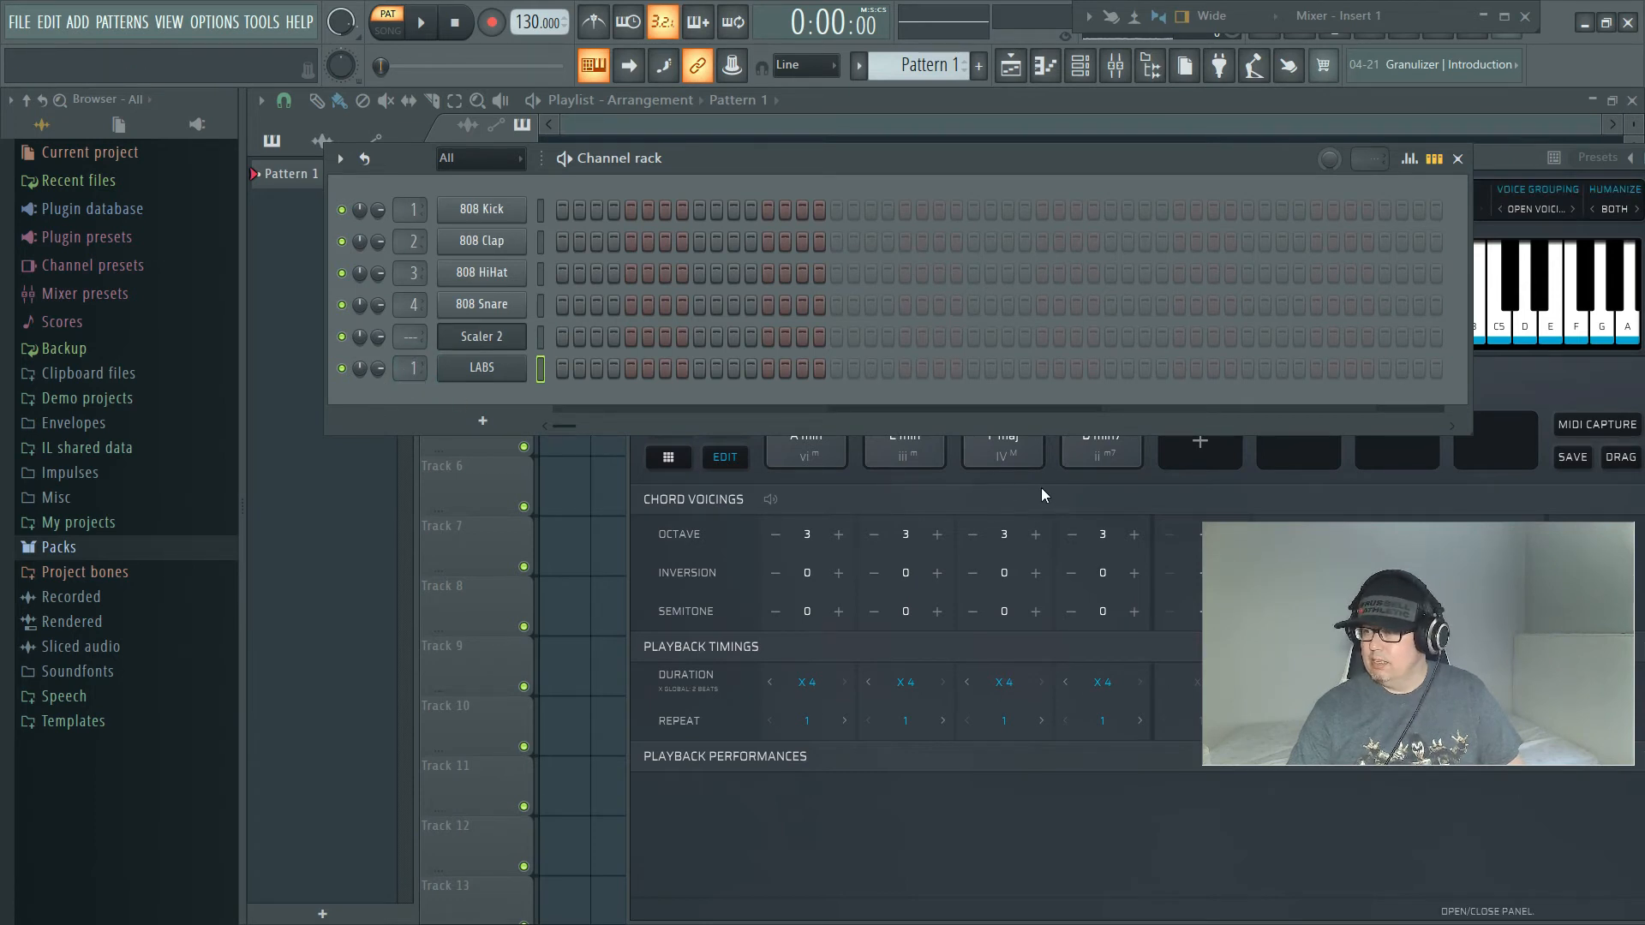
pyautogui.rightClick(490, 368)
pyautogui.click(561, 367)
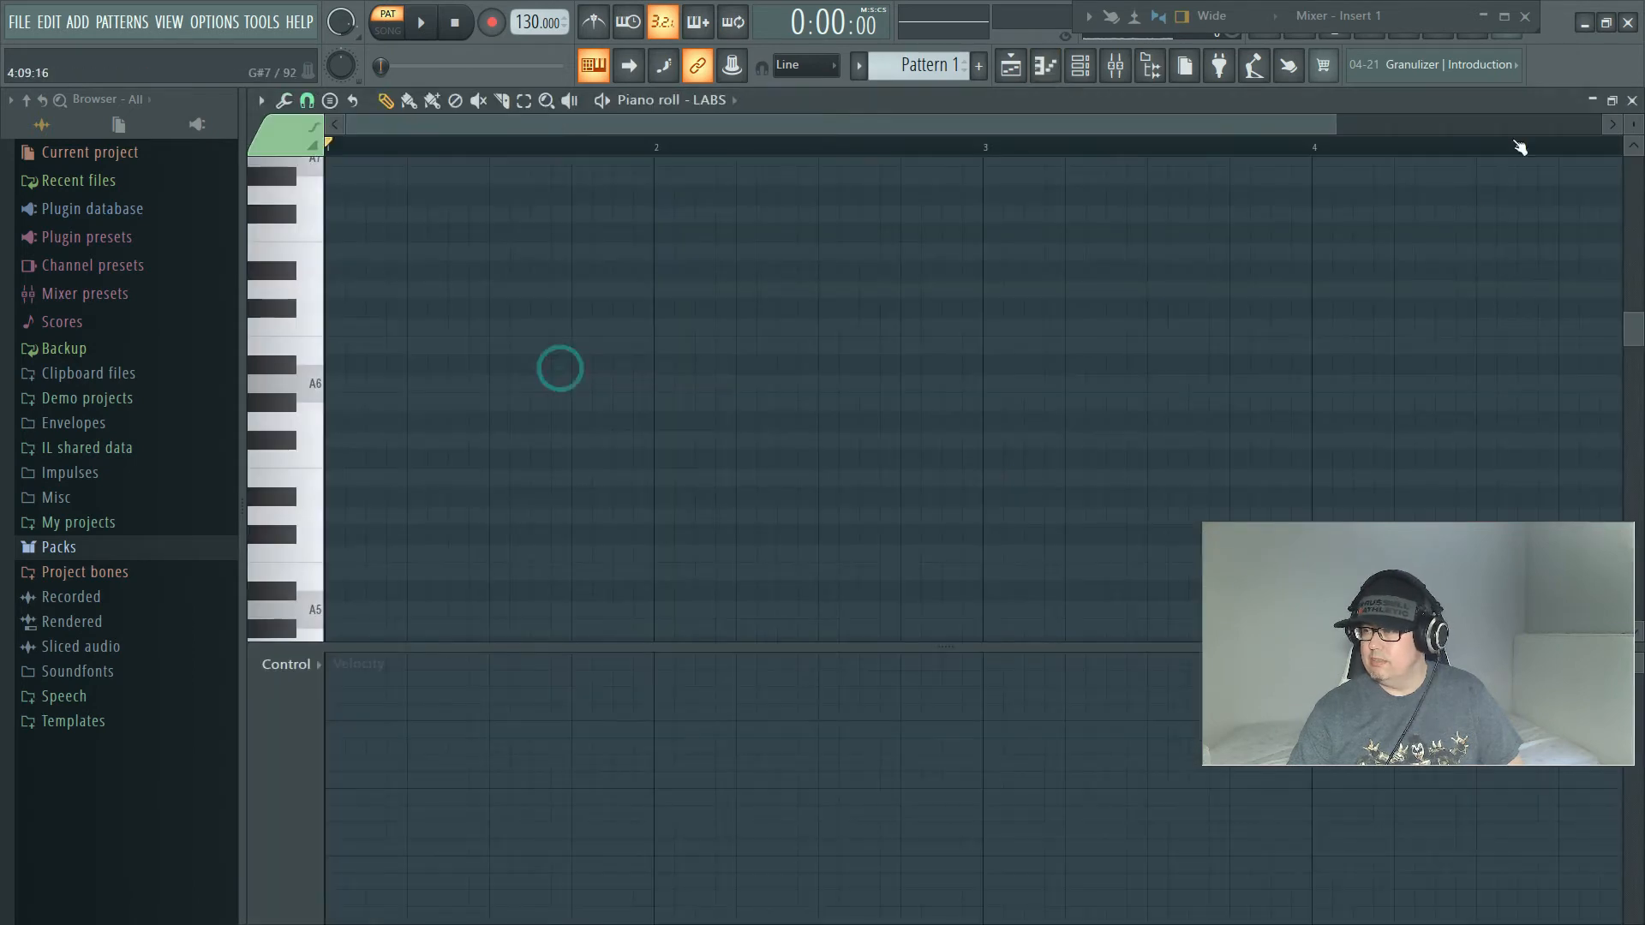
pyautogui.click(1610, 102)
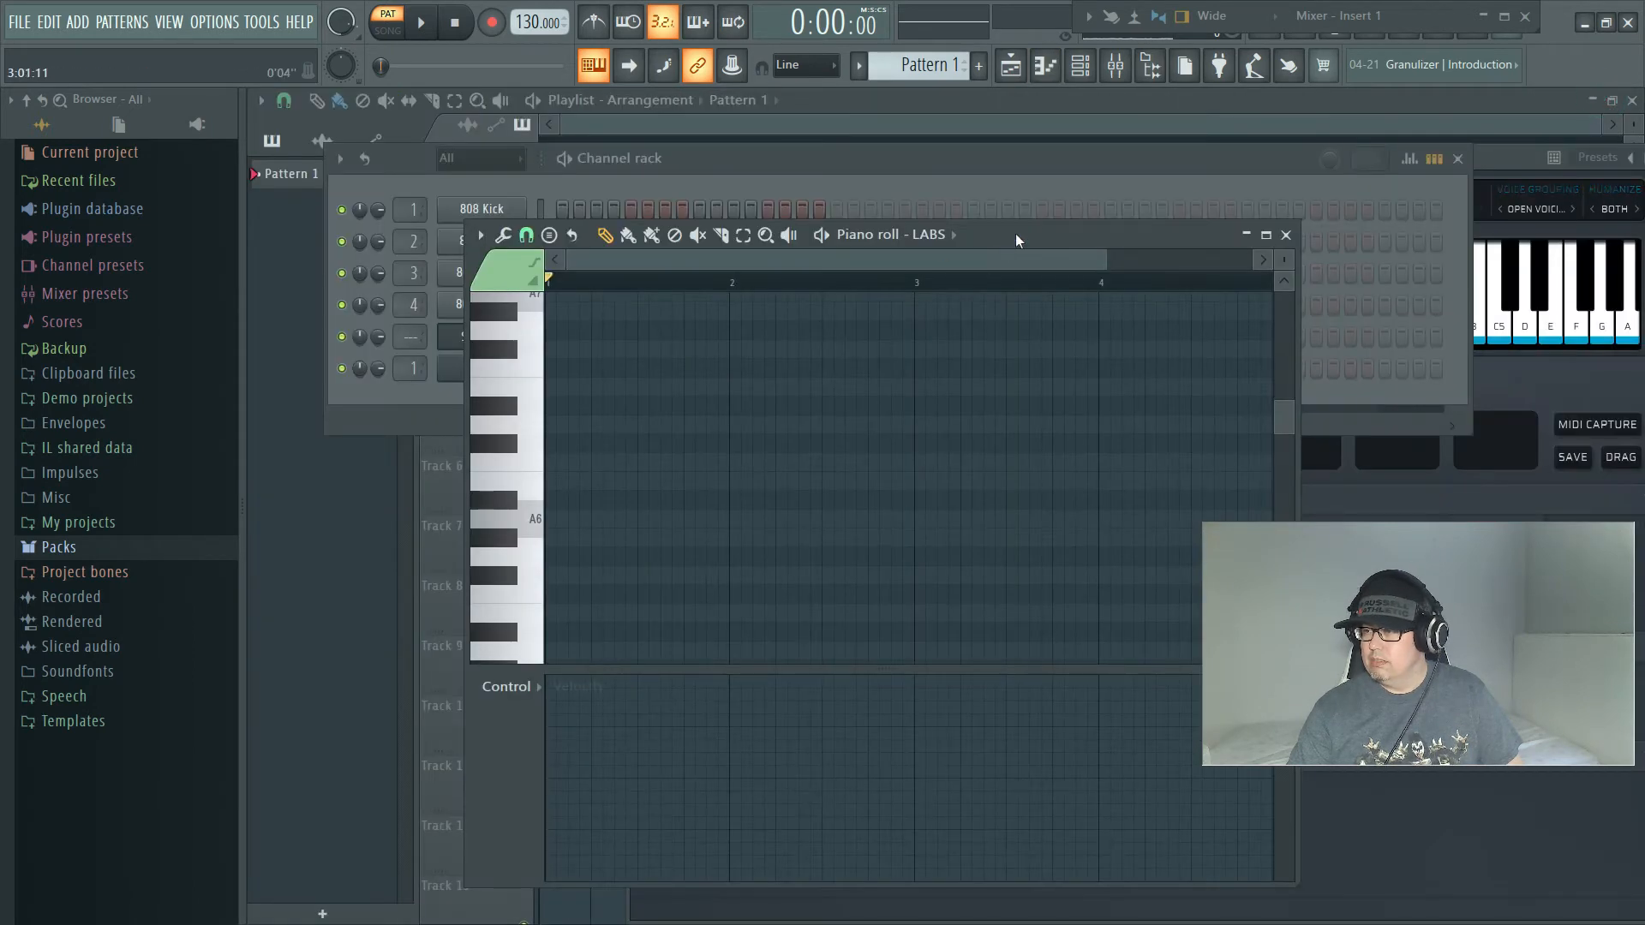
pyautogui.moveTo(1015, 233); pyautogui.dragTo(805, 209)
# Step: Transfer the Scaler 2 chord progression as MIDI into the LABS piano roll
pyautogui.click(1515, 378)
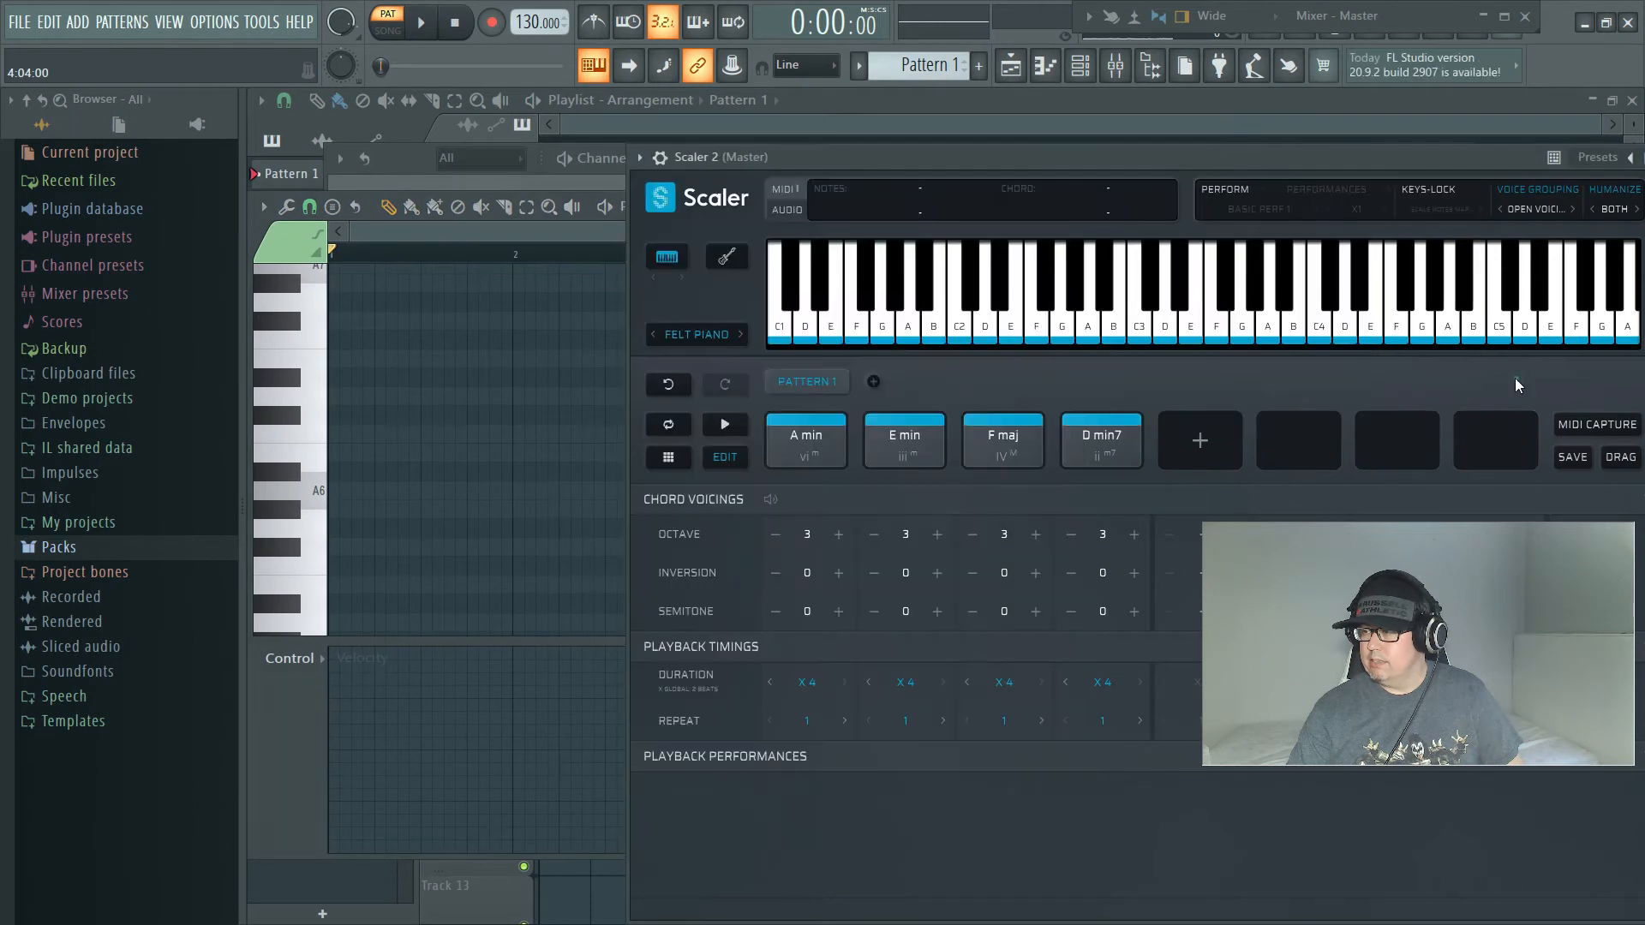
pyautogui.moveTo(1307, 150); pyautogui.dragTo(1211, 121)
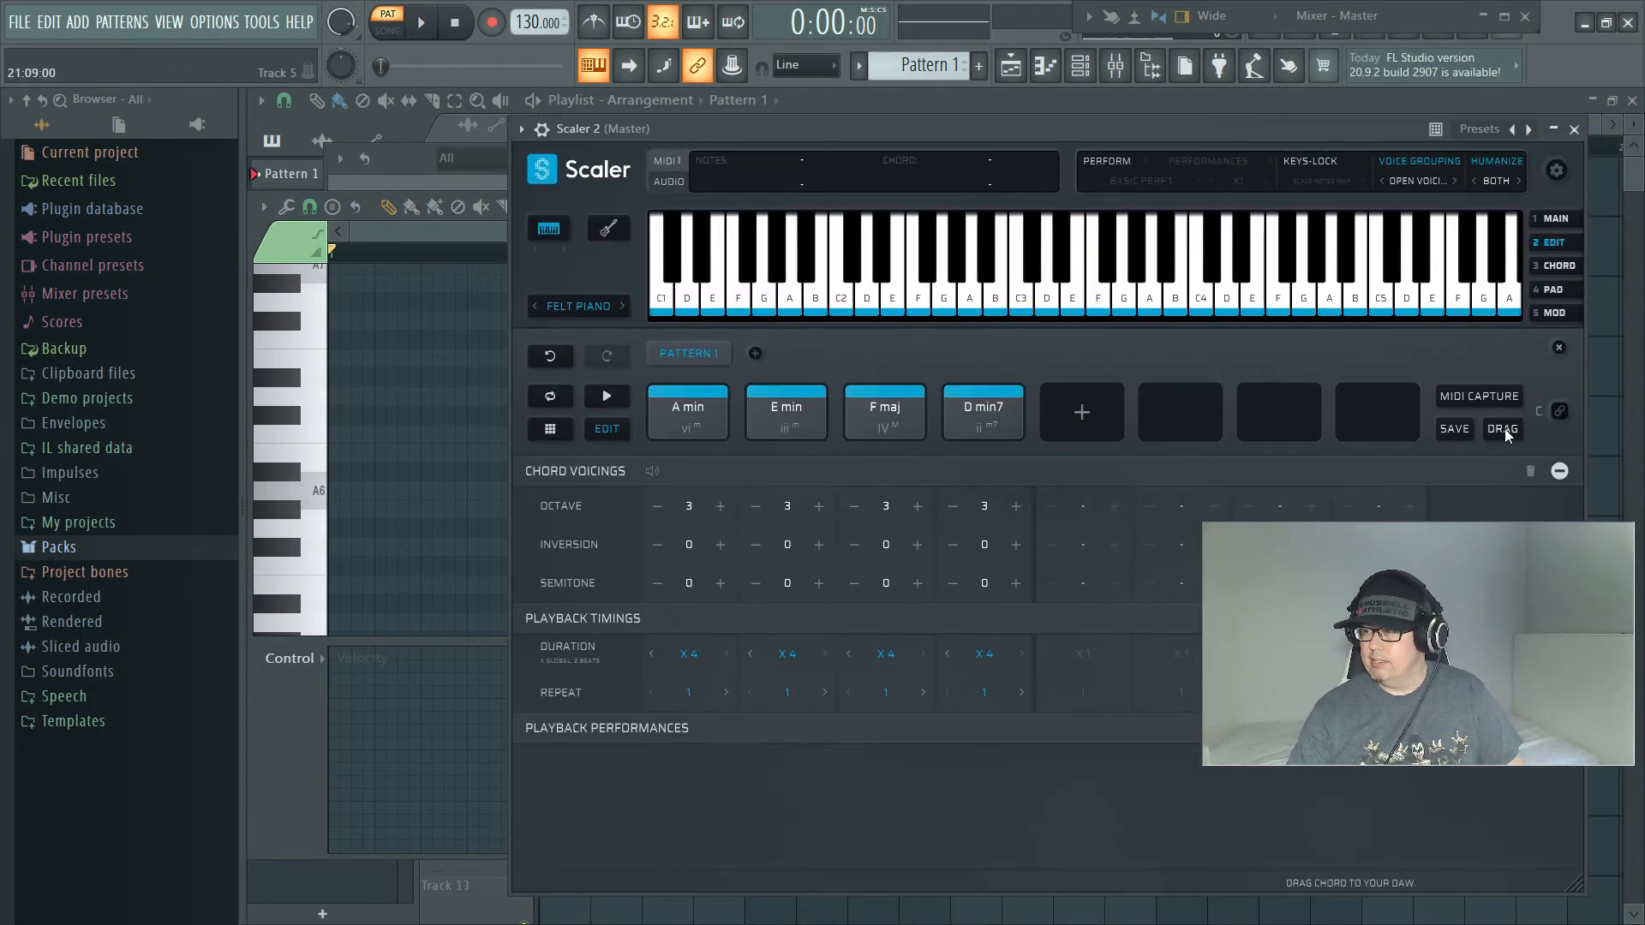
pyautogui.moveTo(1505, 428); pyautogui.dragTo(370, 435)
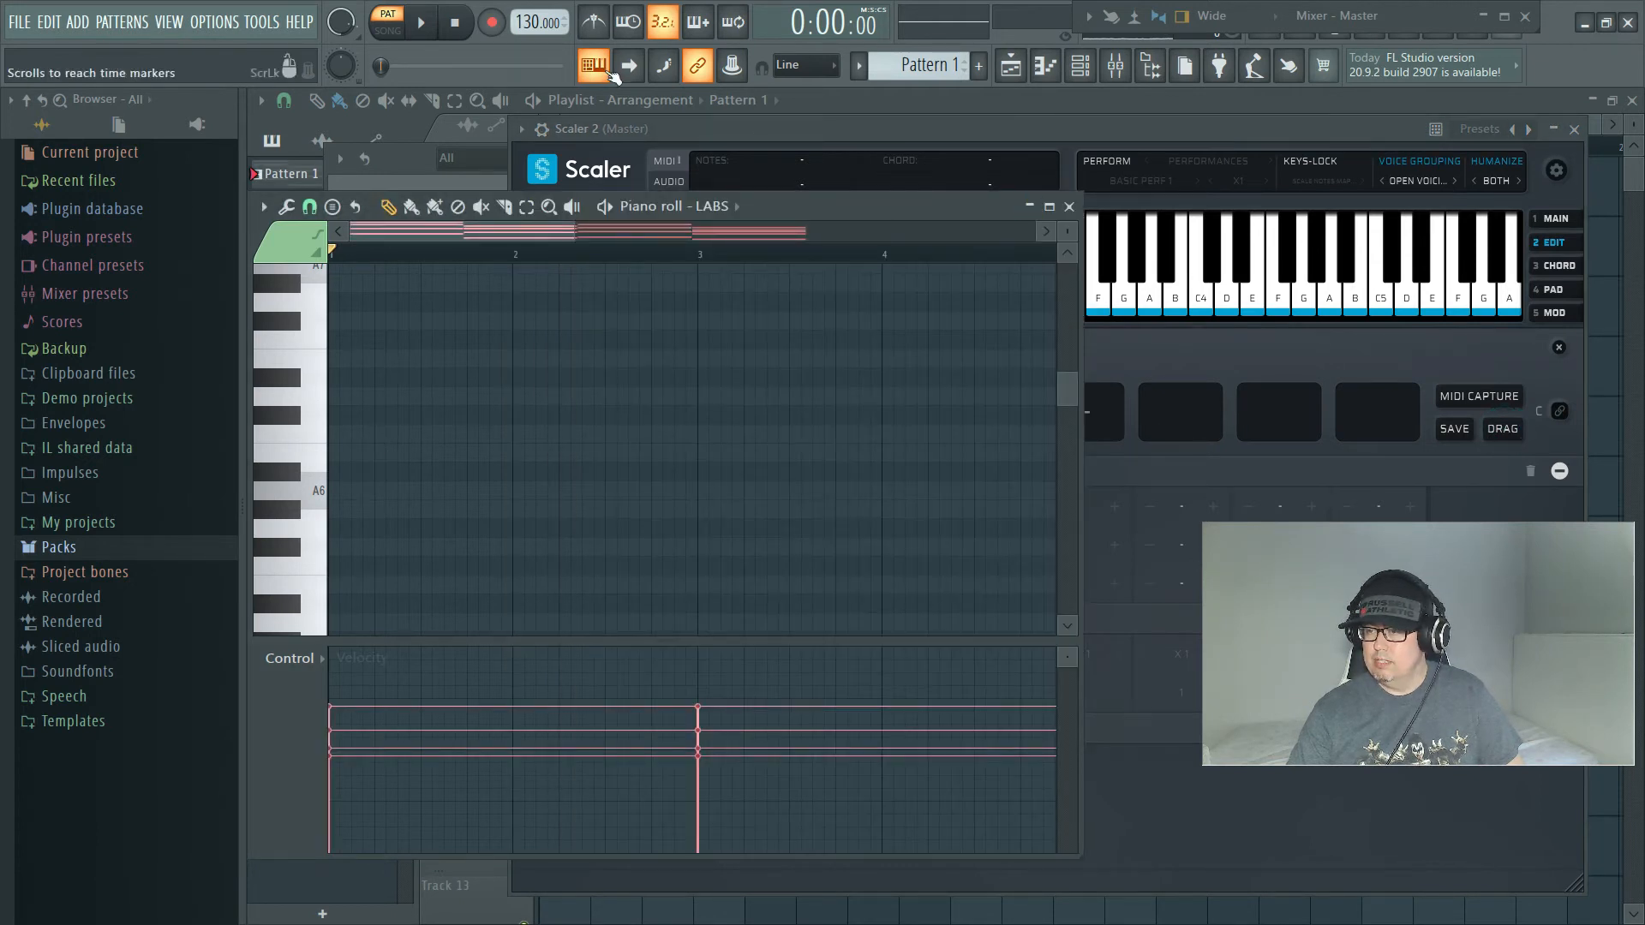
pyautogui.click(388, 24)
pyautogui.click(433, 33)
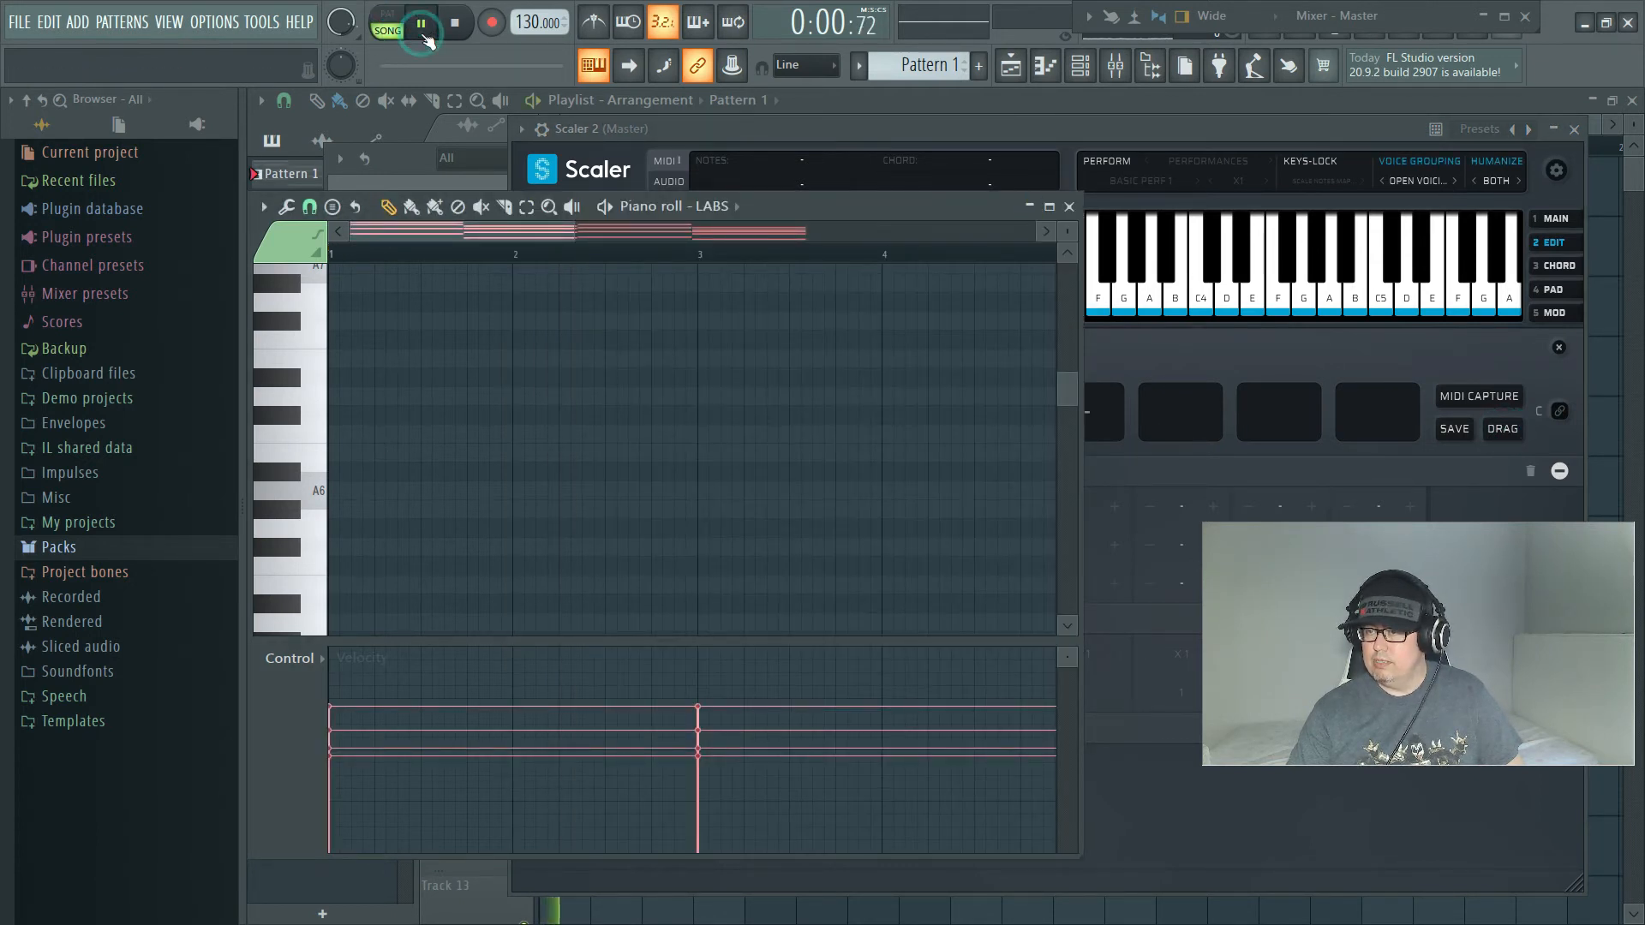
pyautogui.click(454, 30)
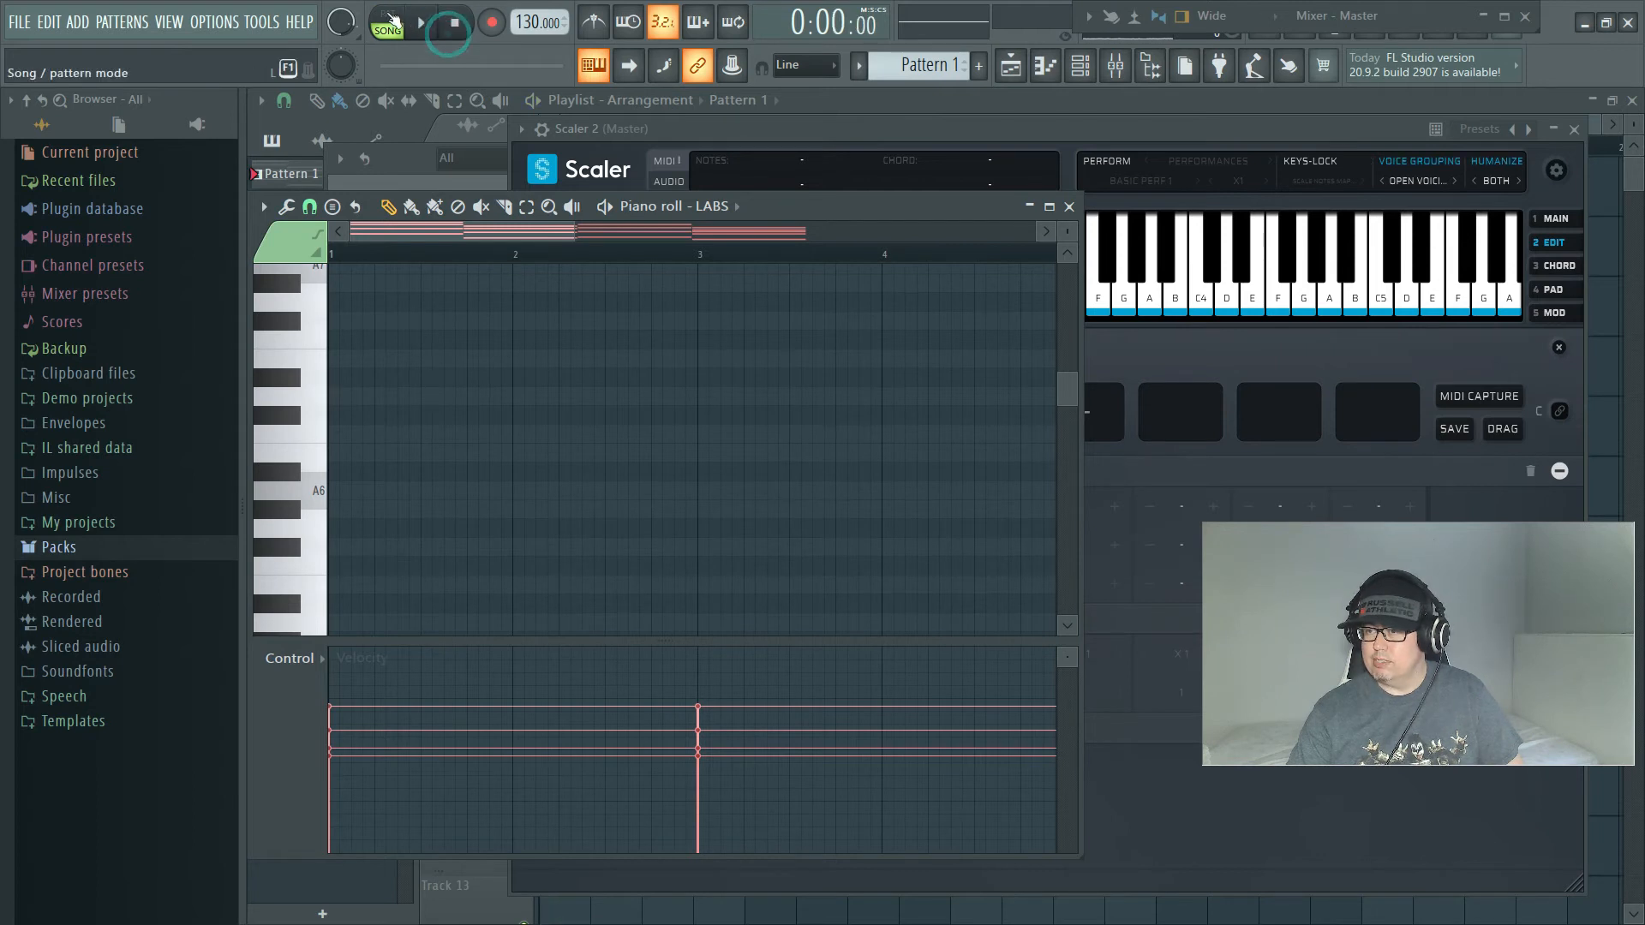
pyautogui.click(388, 24)
# Step: Play Pattern 1 with the LABS piano roll maximized and examine the imported chord notes
pyautogui.click(421, 26)
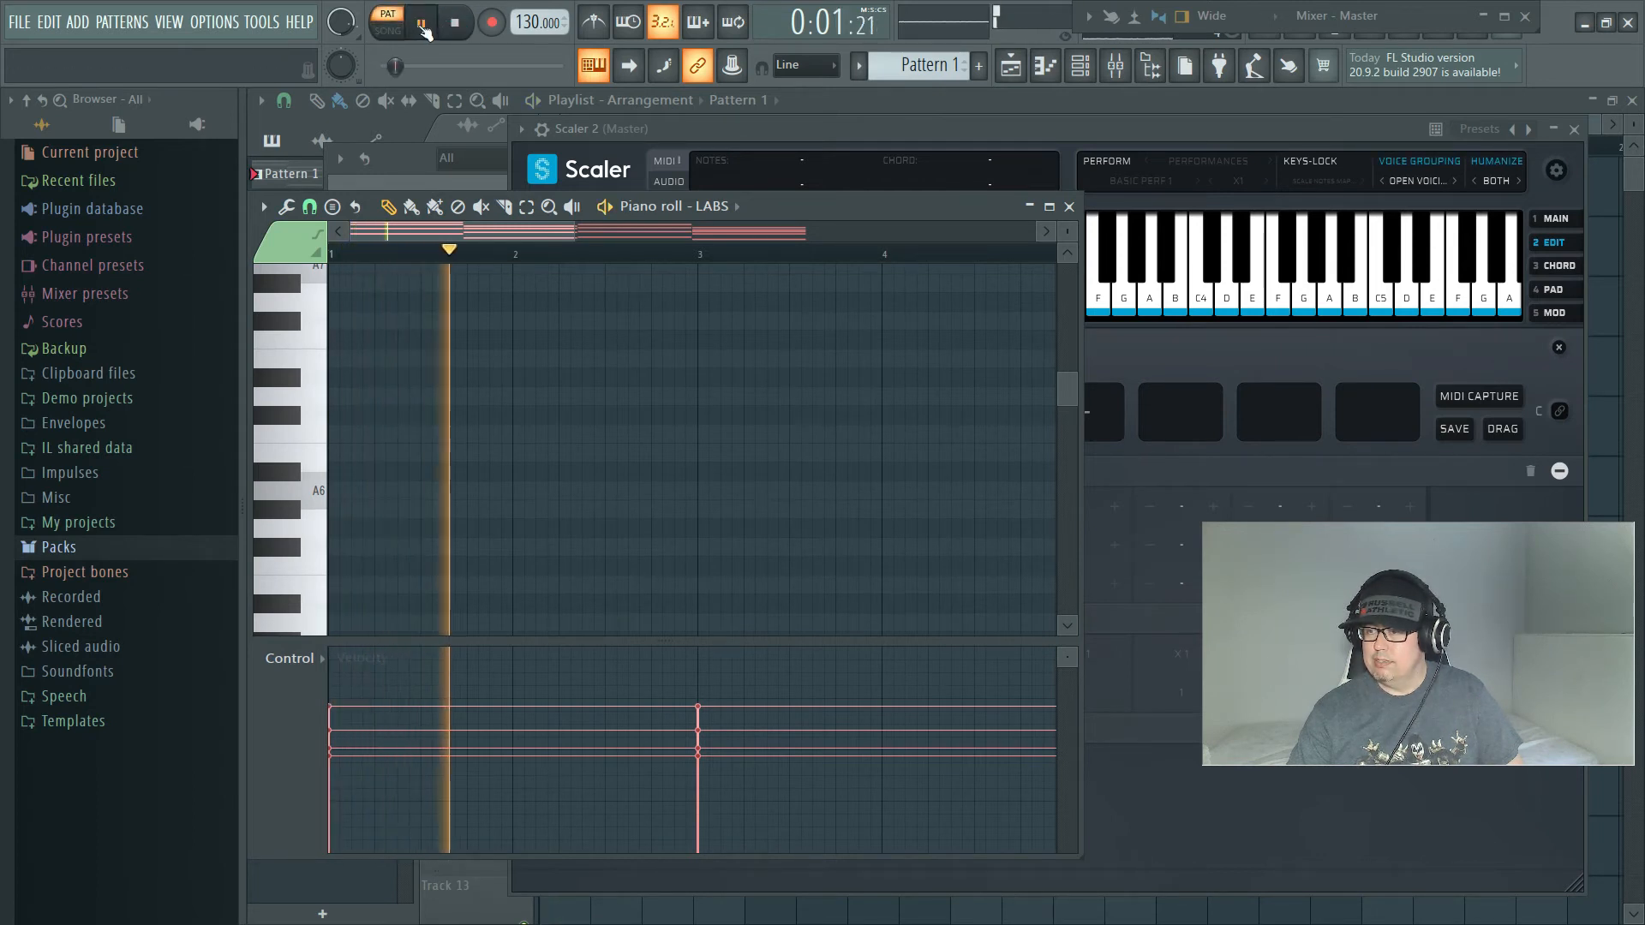
pyautogui.scroll(10, 573, 382)
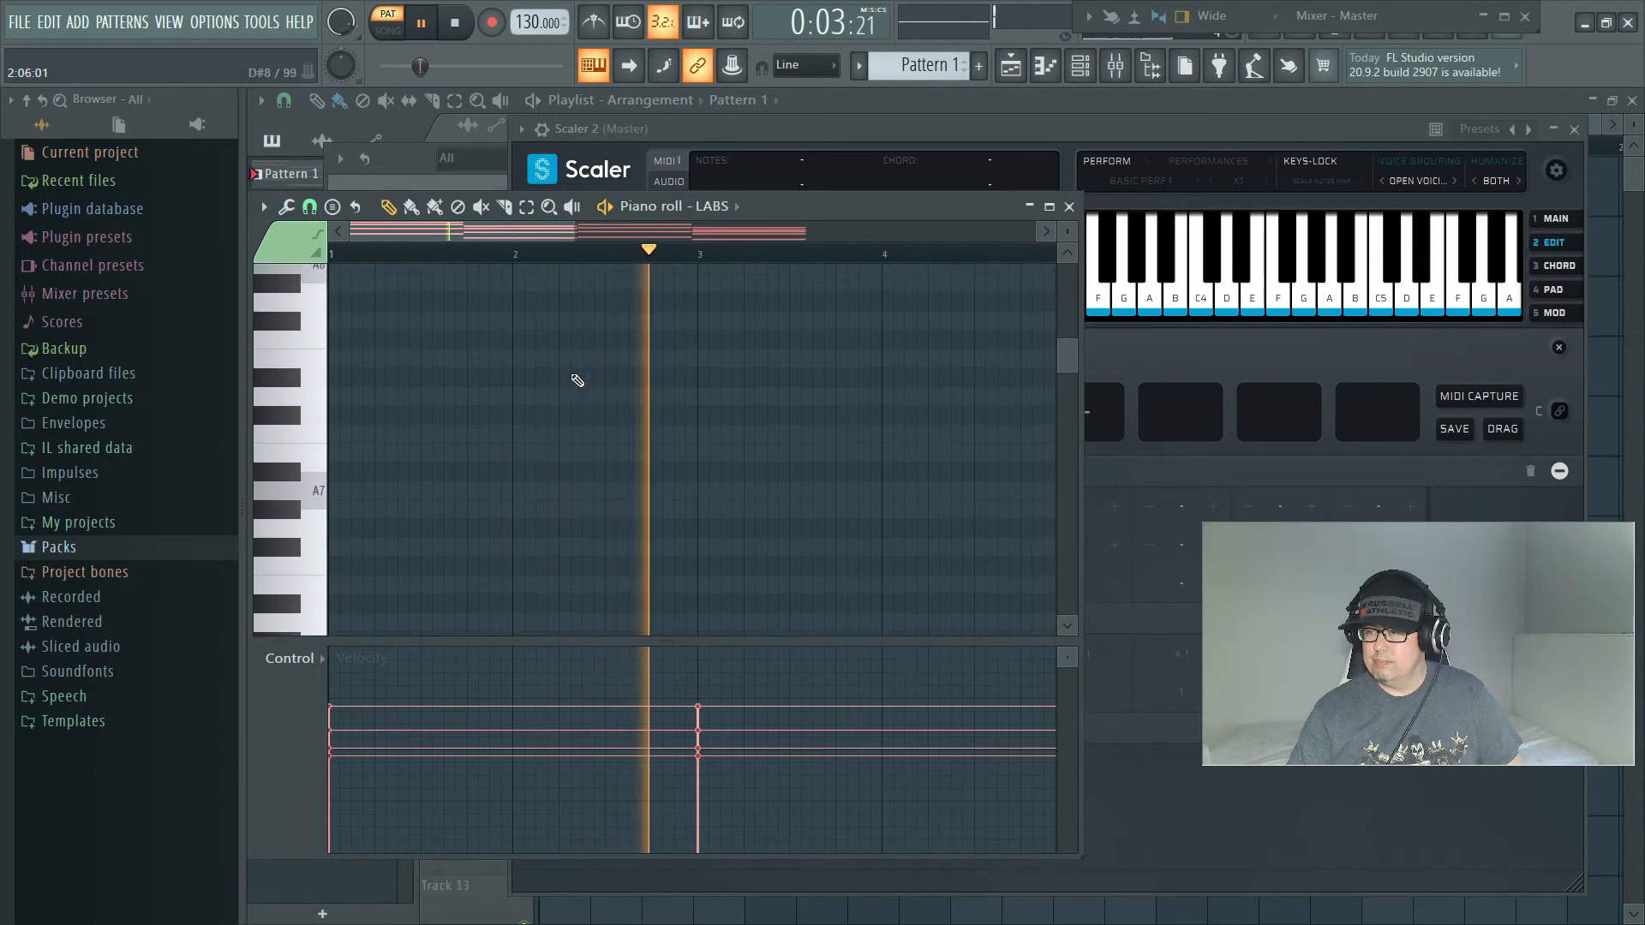
pyautogui.click(1049, 207)
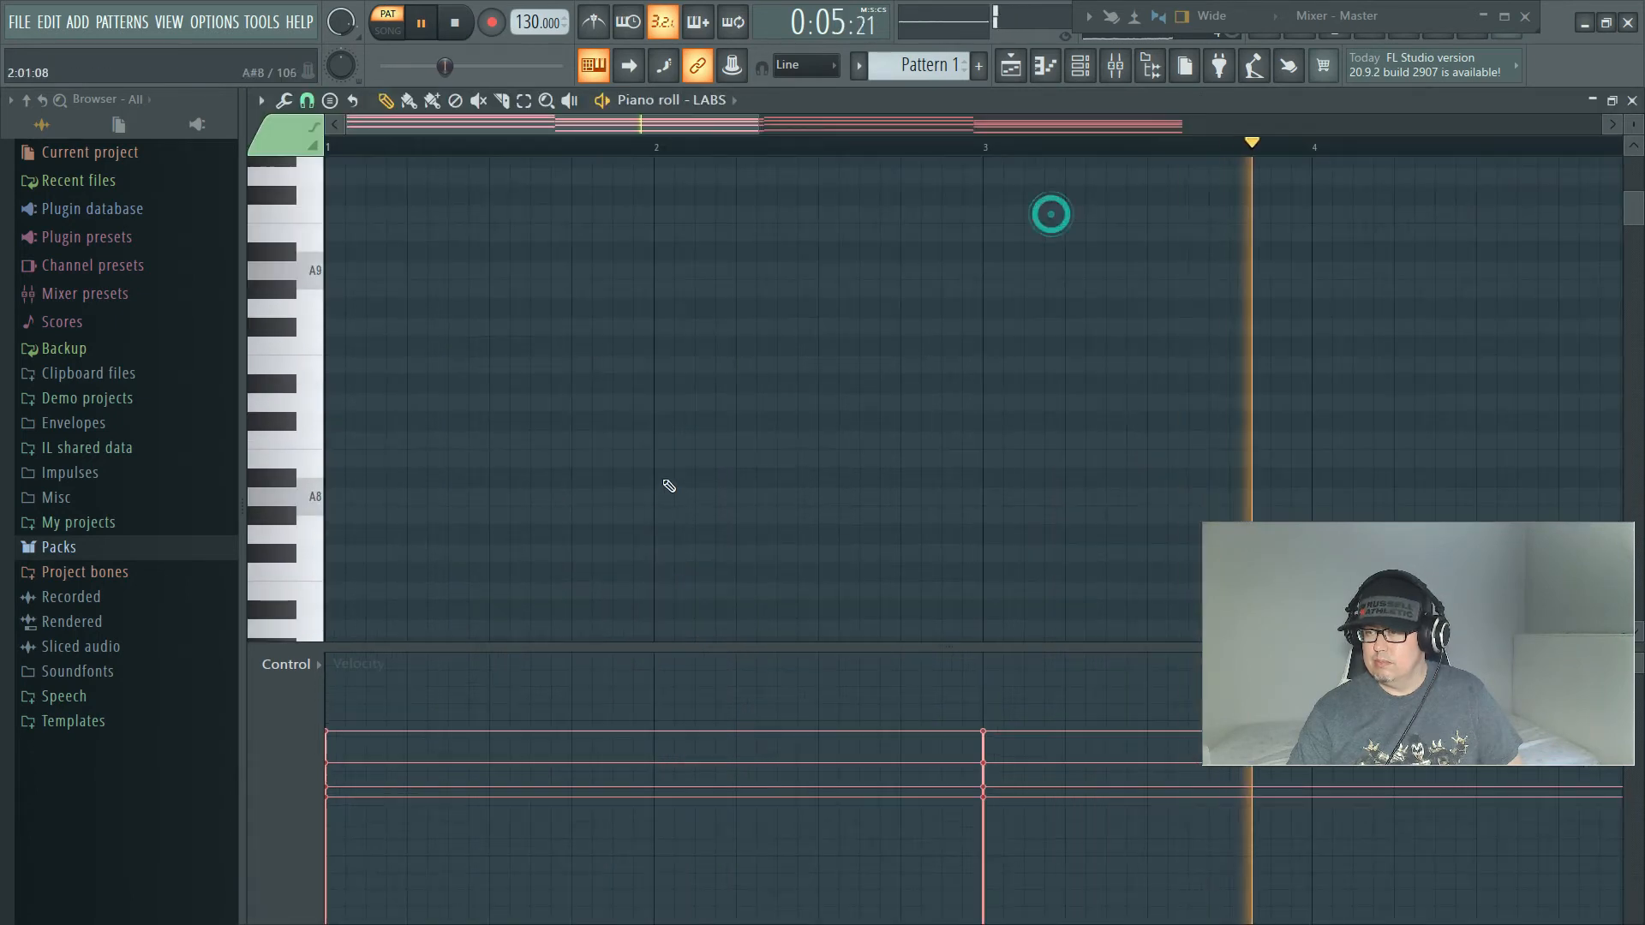
pyautogui.scroll(-10, 674, 462)
pyautogui.scroll(-14, 676, 480)
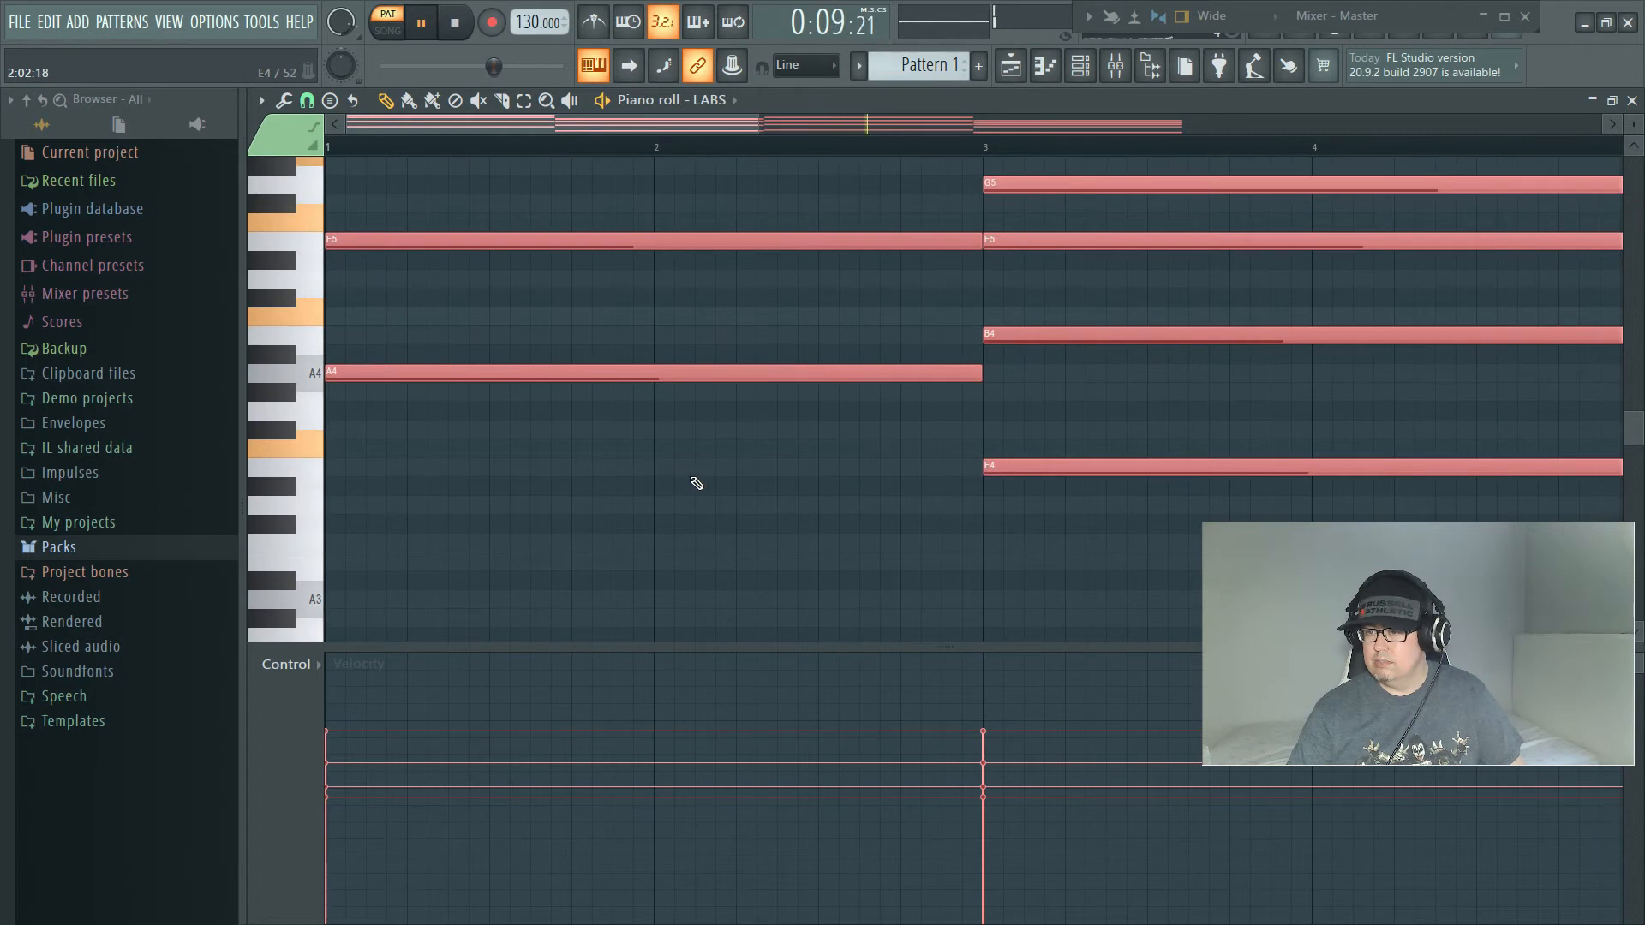
pyautogui.scroll(-6, 696, 489)
pyautogui.scroll(12, 694, 488)
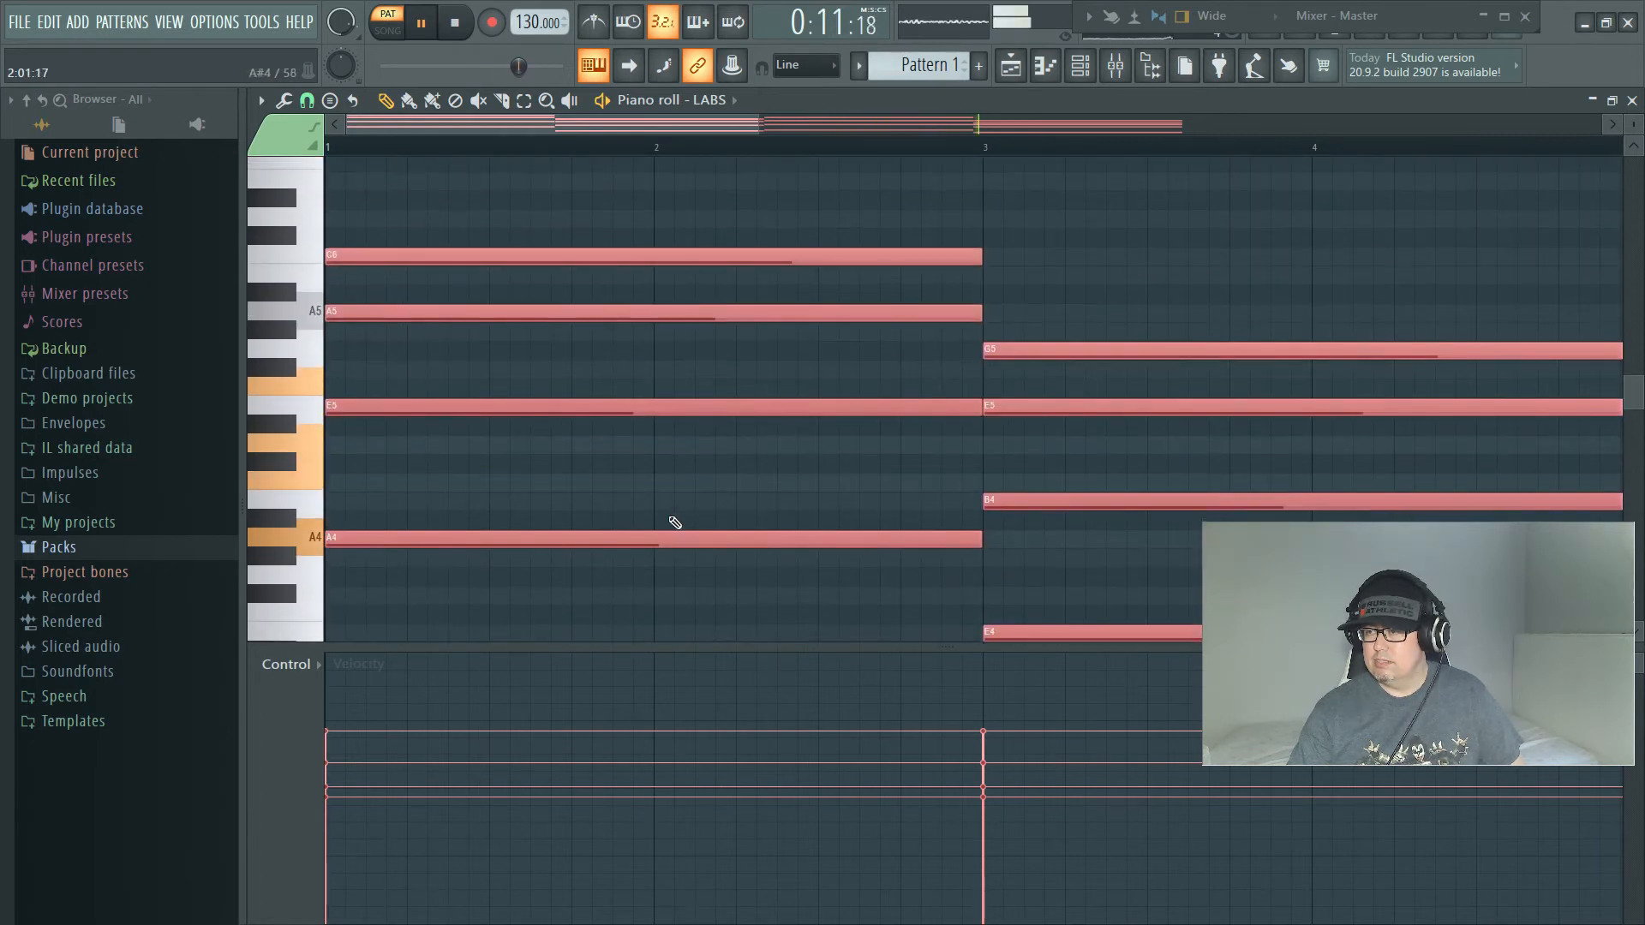
pyautogui.press('space')
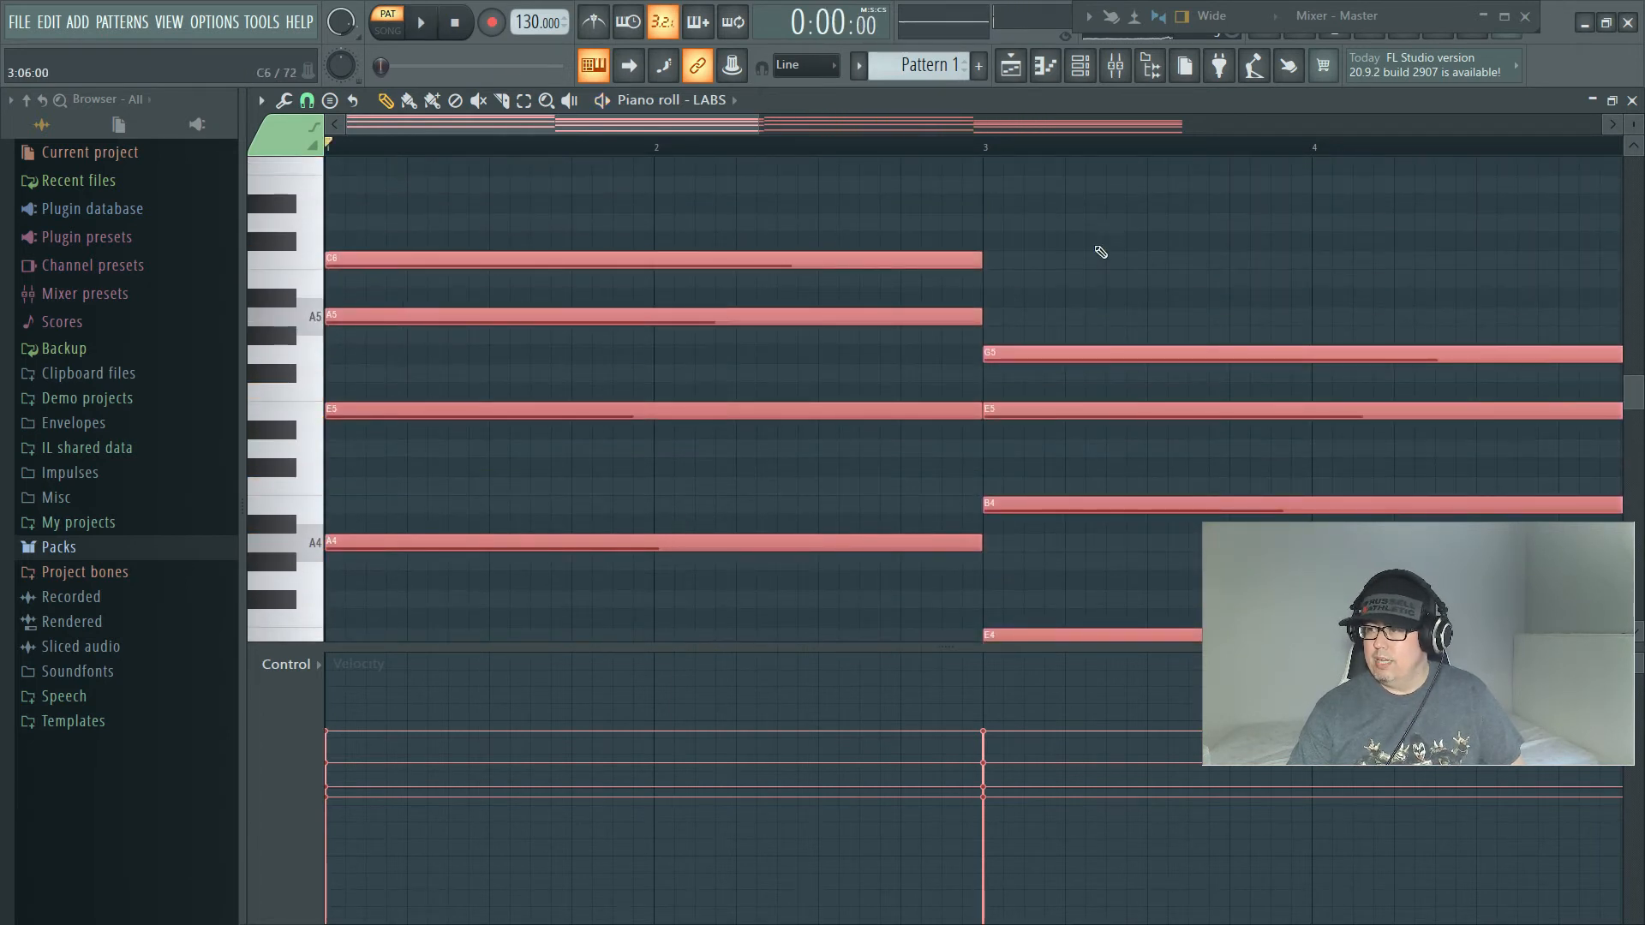
# Step: Select the lowest note of each chord (A4, E4, F4 and D4) and move these bass notes down one octave
pyautogui.moveTo(755, 128); pyautogui.dragTo(1580, 129)
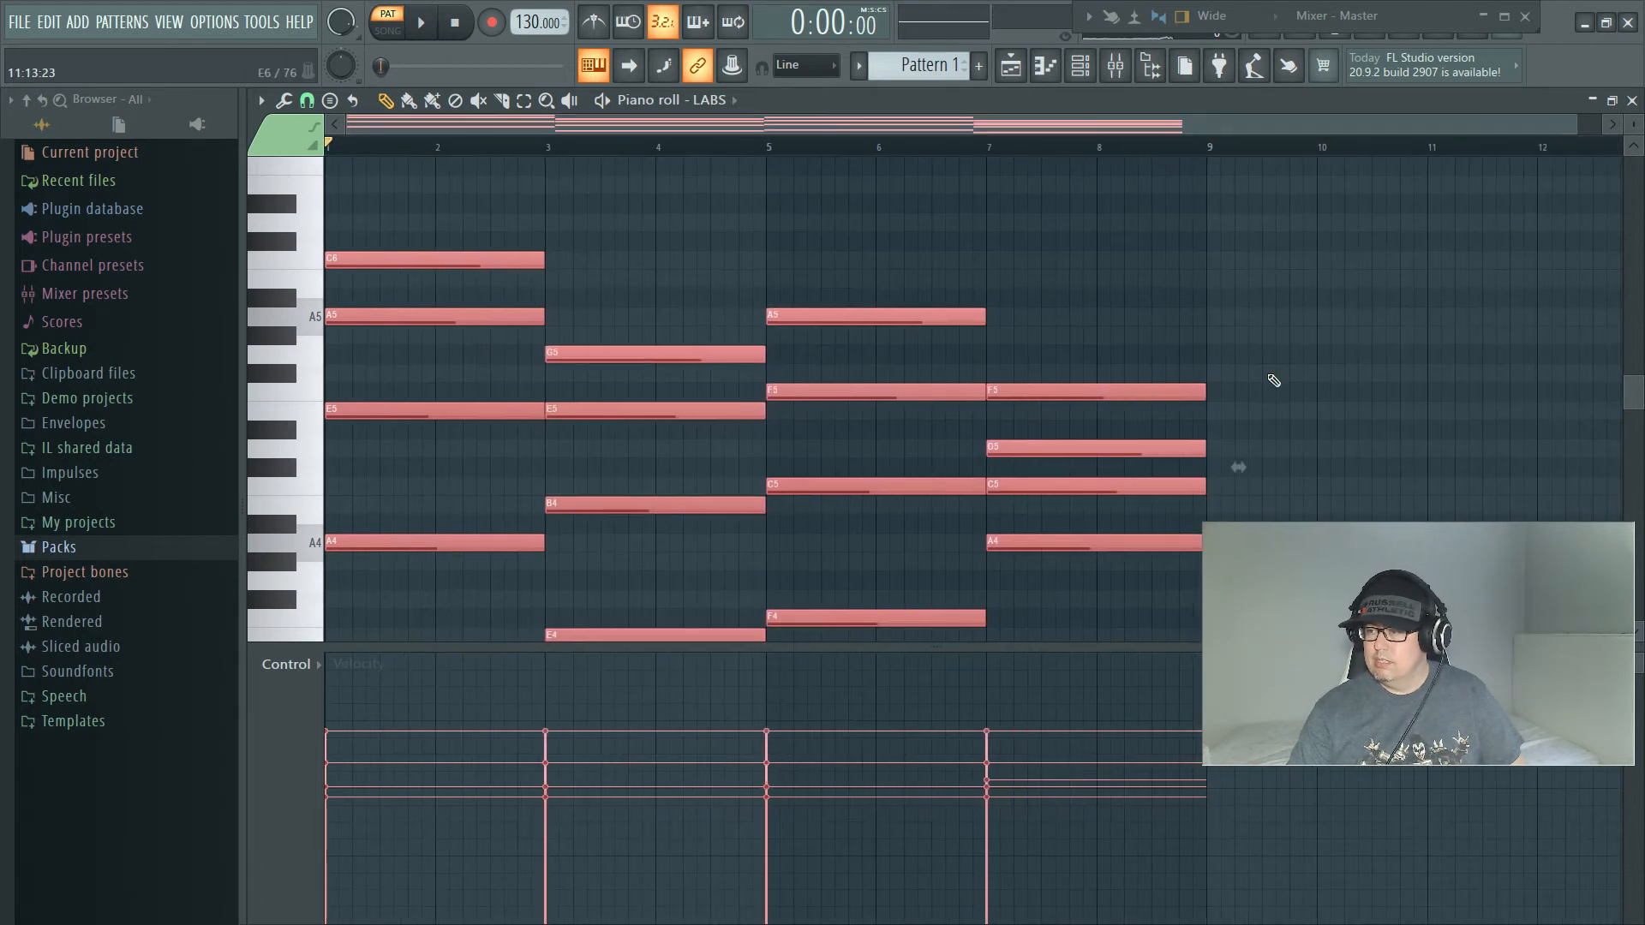
pyautogui.scroll(-6, 992, 551)
pyautogui.click(931, 507)
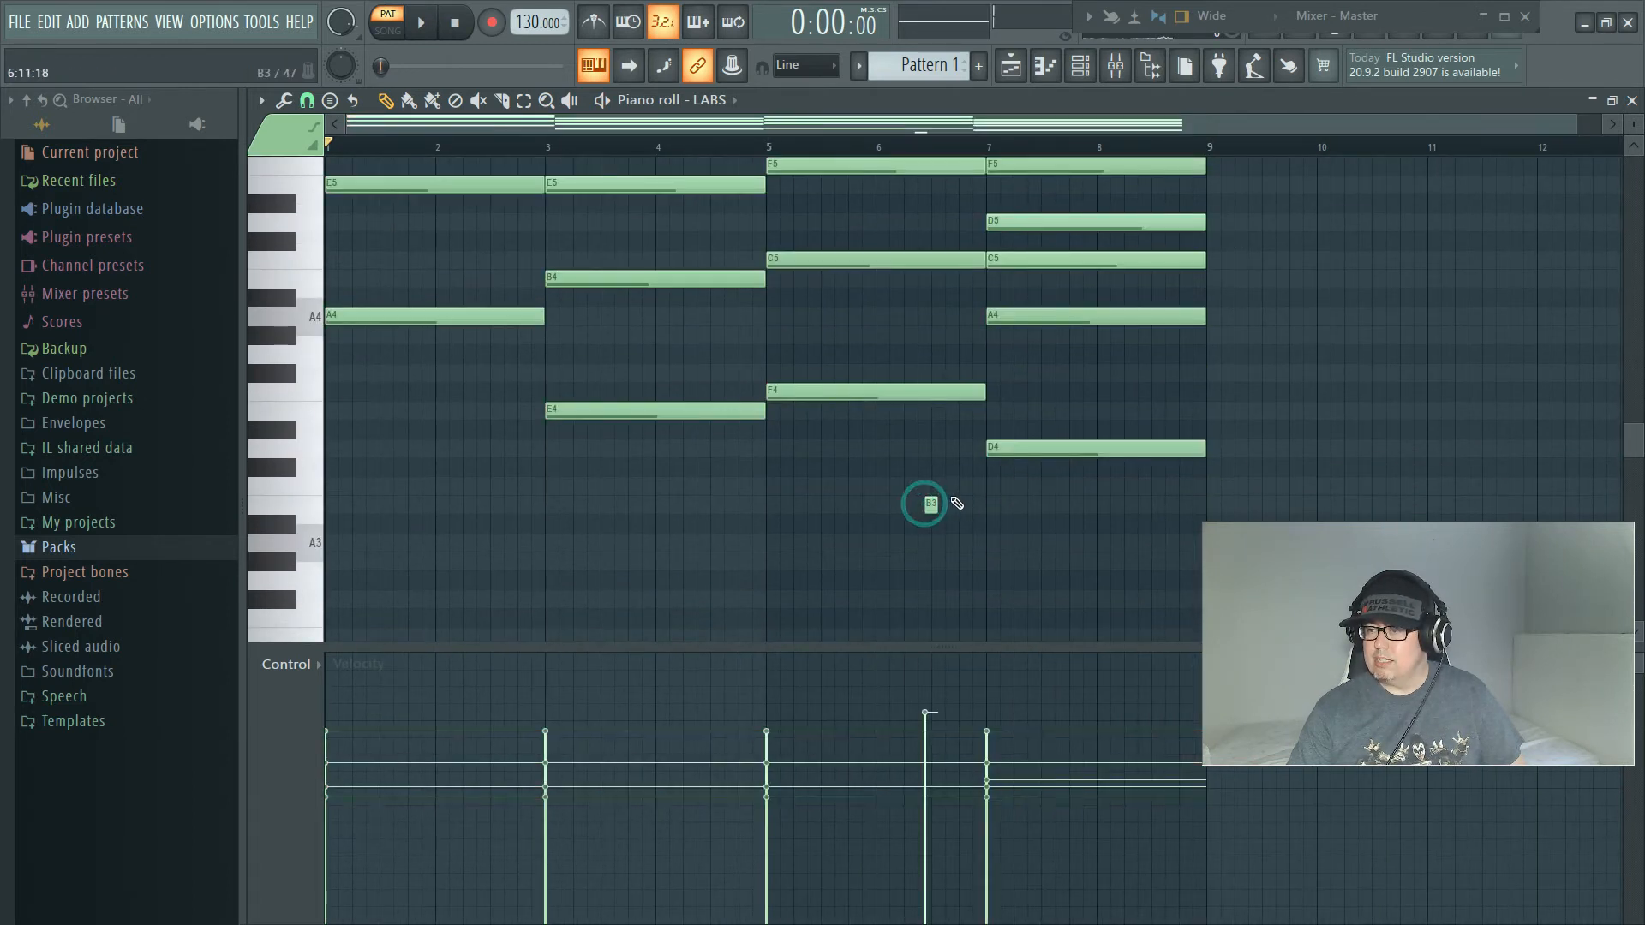
pyautogui.click(405, 317)
pyautogui.click(597, 406)
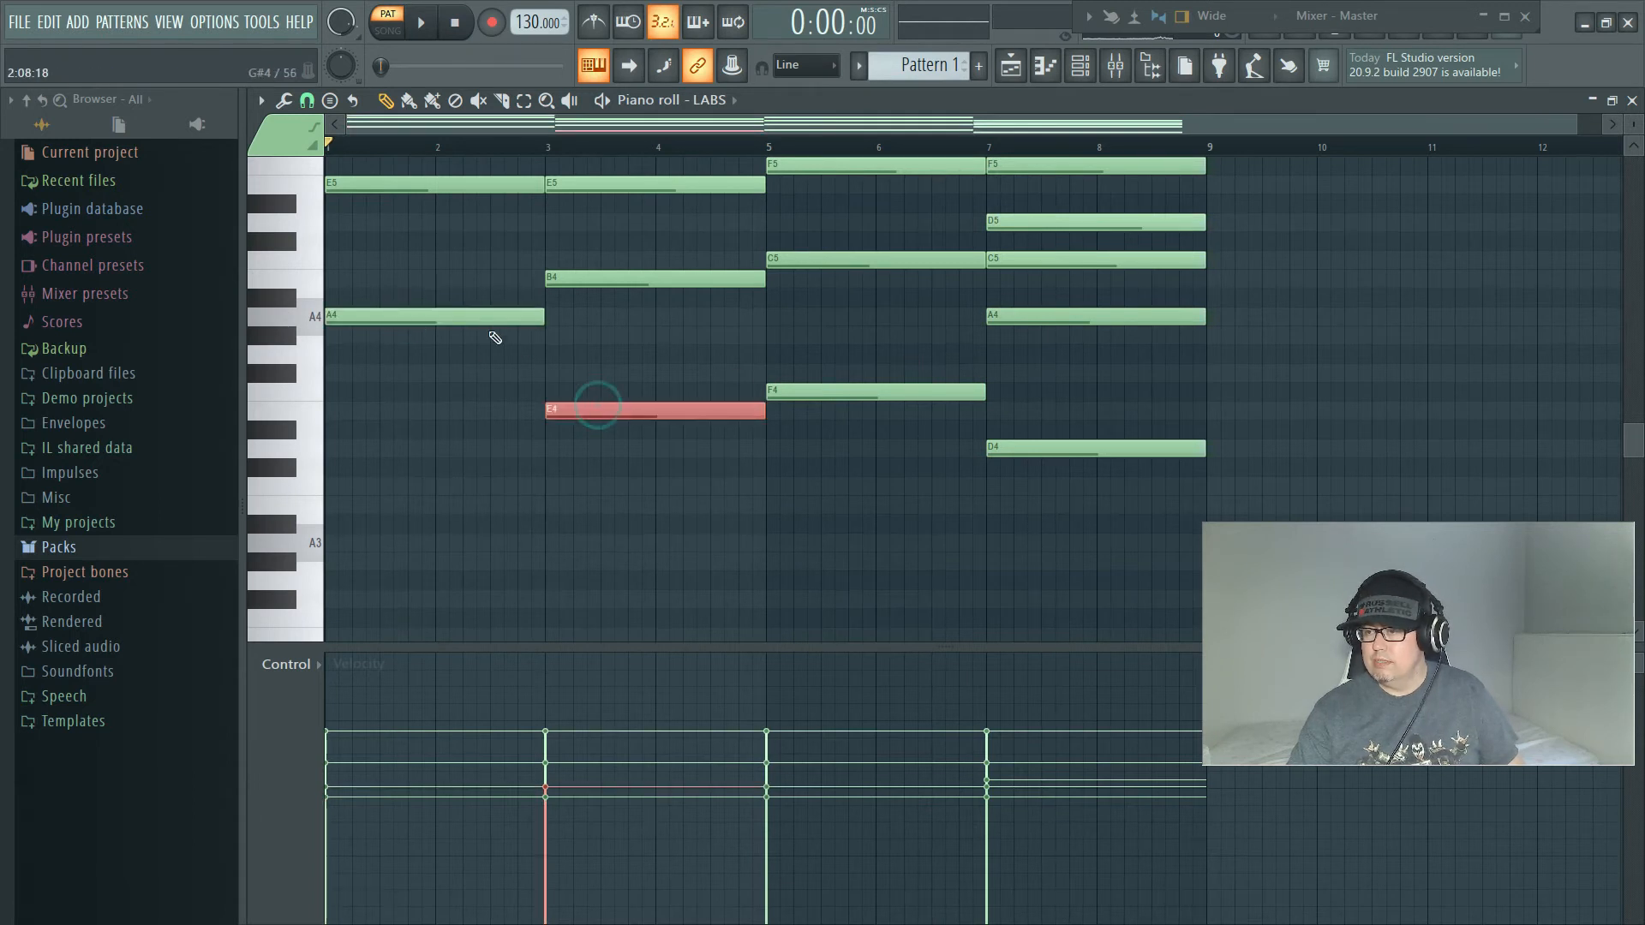
pyautogui.keyDown('ctrl'); pyautogui.click(469, 313); pyautogui.keyUp('ctrl')
pyautogui.keyDown('ctrl'); pyautogui.click(864, 390); pyautogui.keyUp('ctrl')
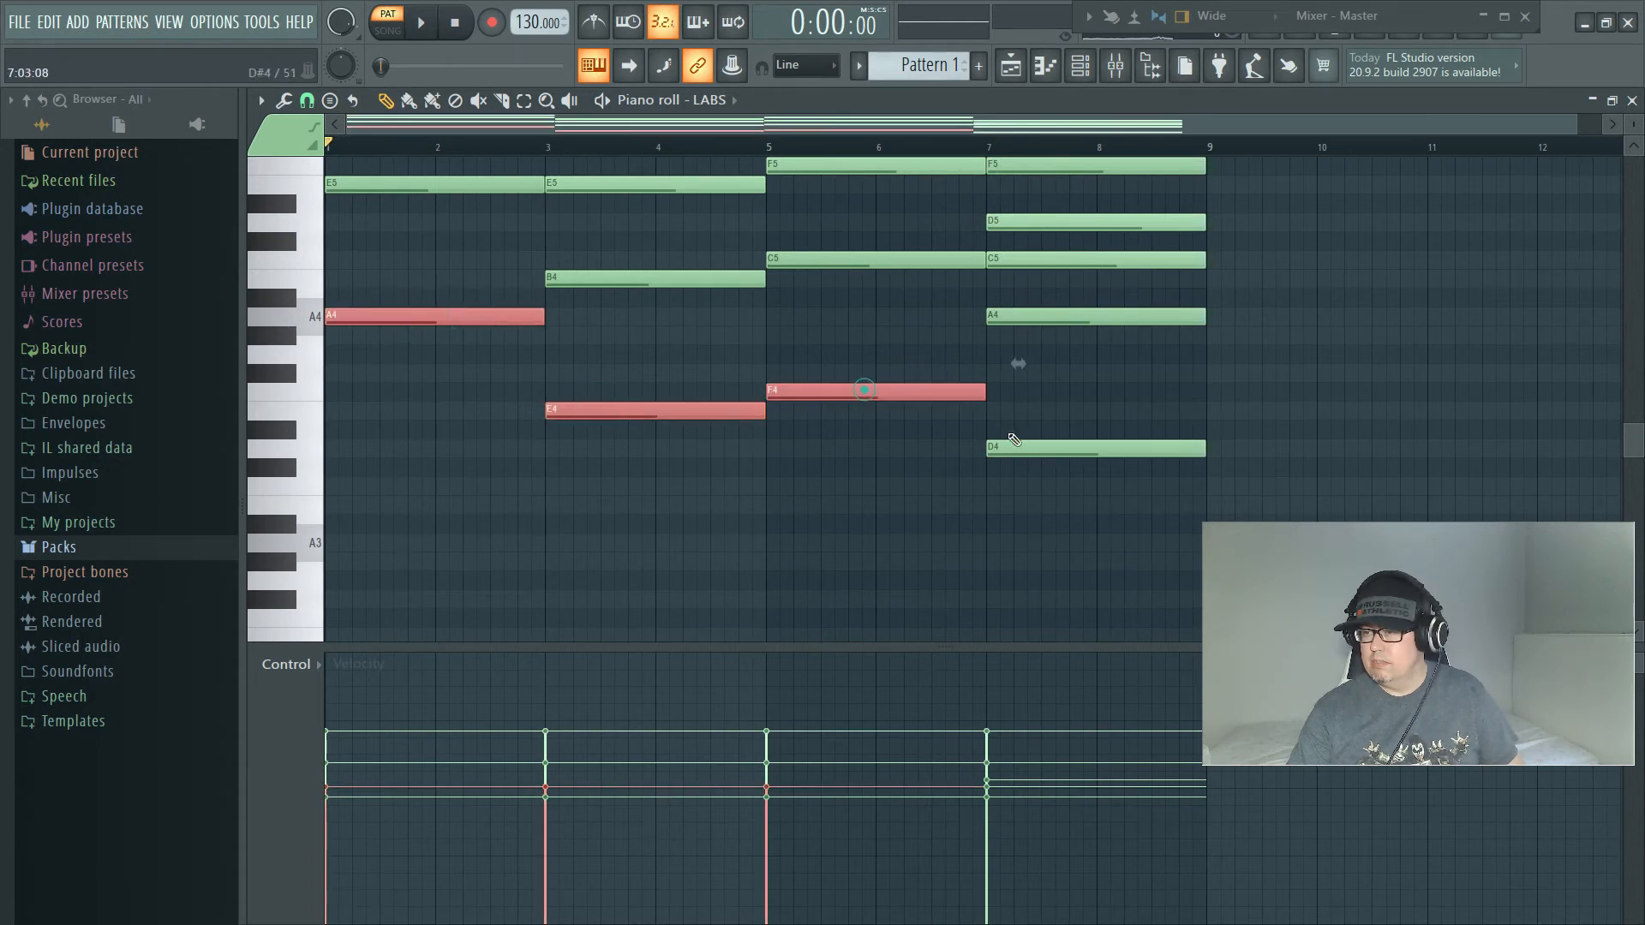
pyautogui.keyDown('ctrl'); pyautogui.click(1018, 444); pyautogui.keyUp('ctrl')
pyautogui.moveTo(407, 310); pyautogui.dragTo(381, 546)
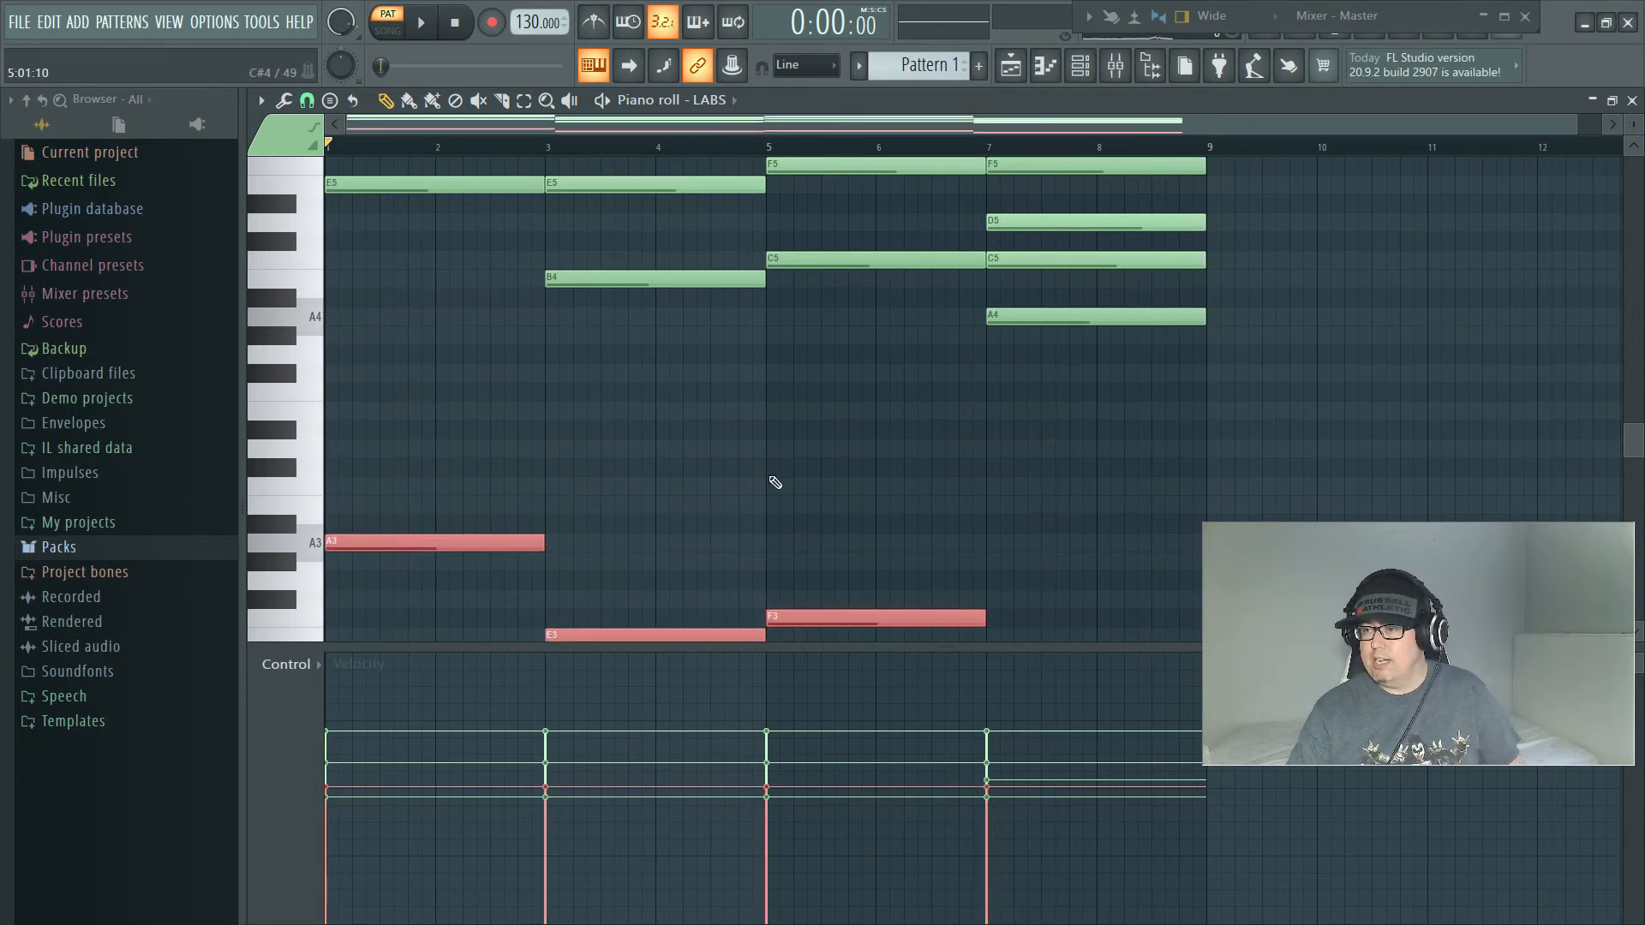
# Step: Play back the LABS progression to check the lowered bass notes
pyautogui.press('space')
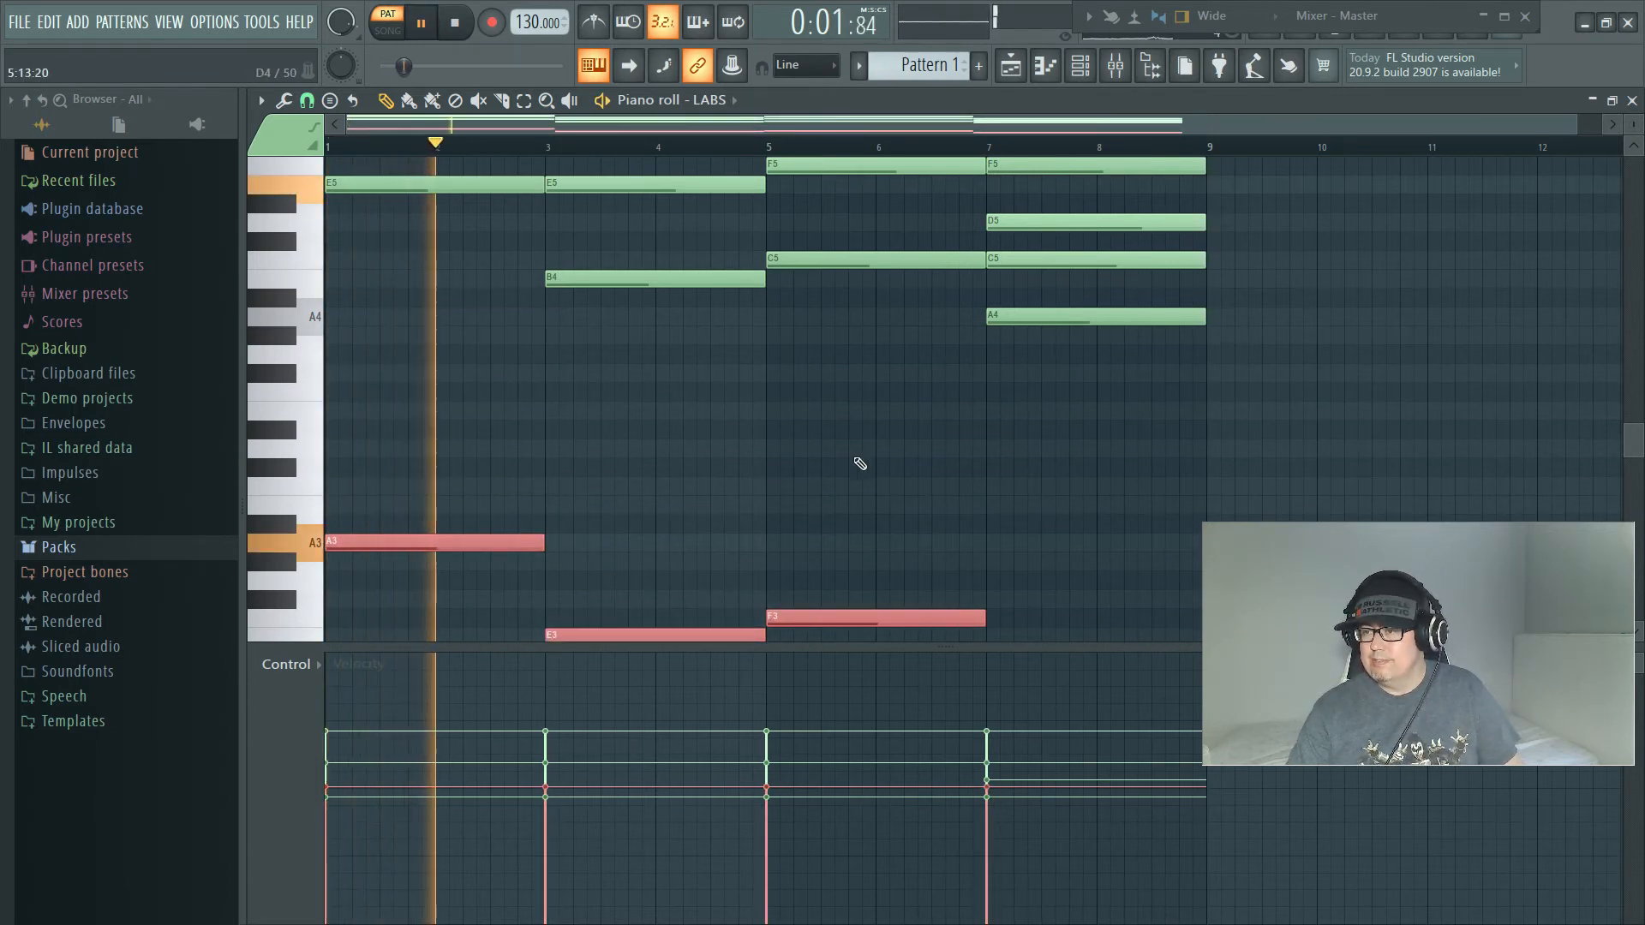
pyautogui.scroll(6, 859, 463)
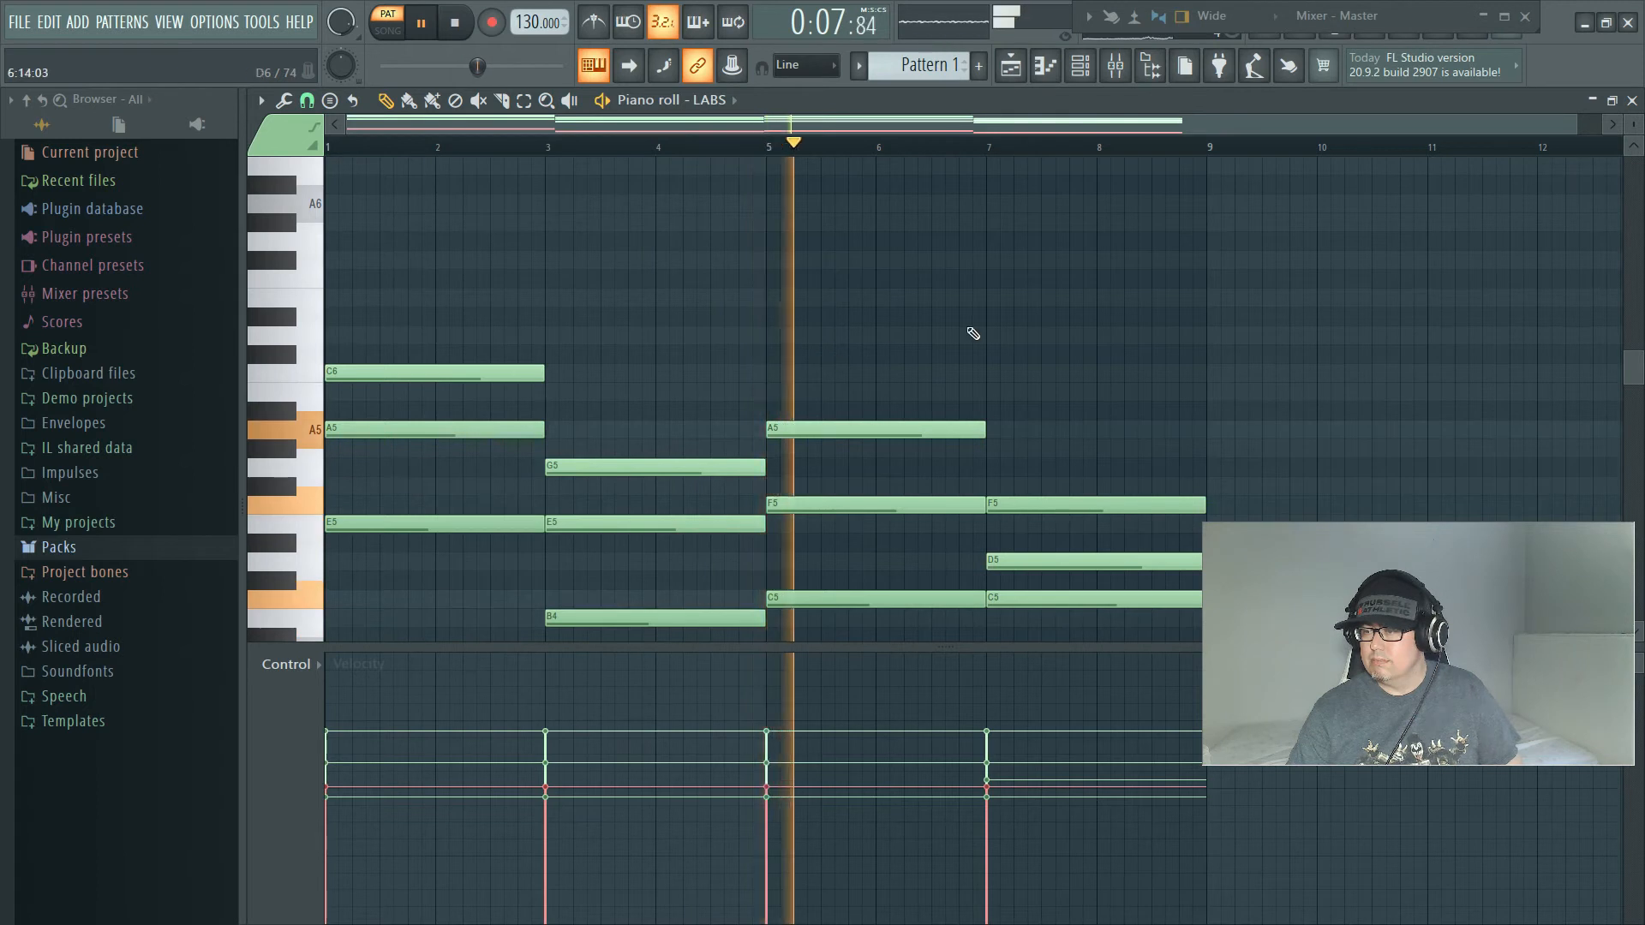
pyautogui.scroll(-4, 925, 368)
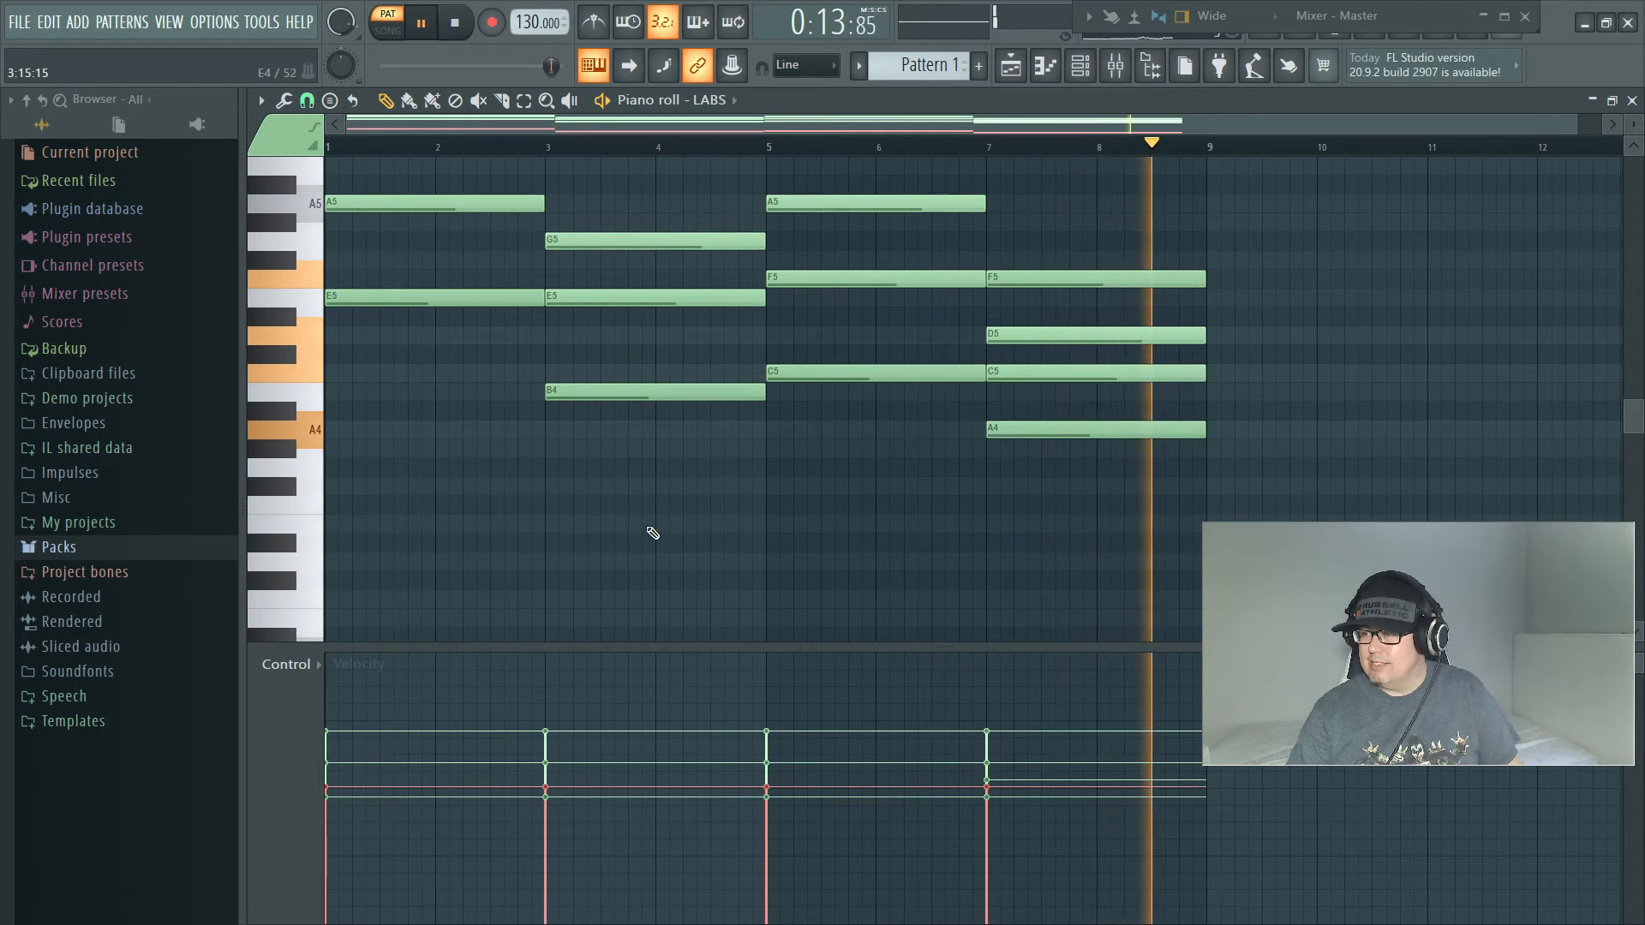
pyautogui.press('space')
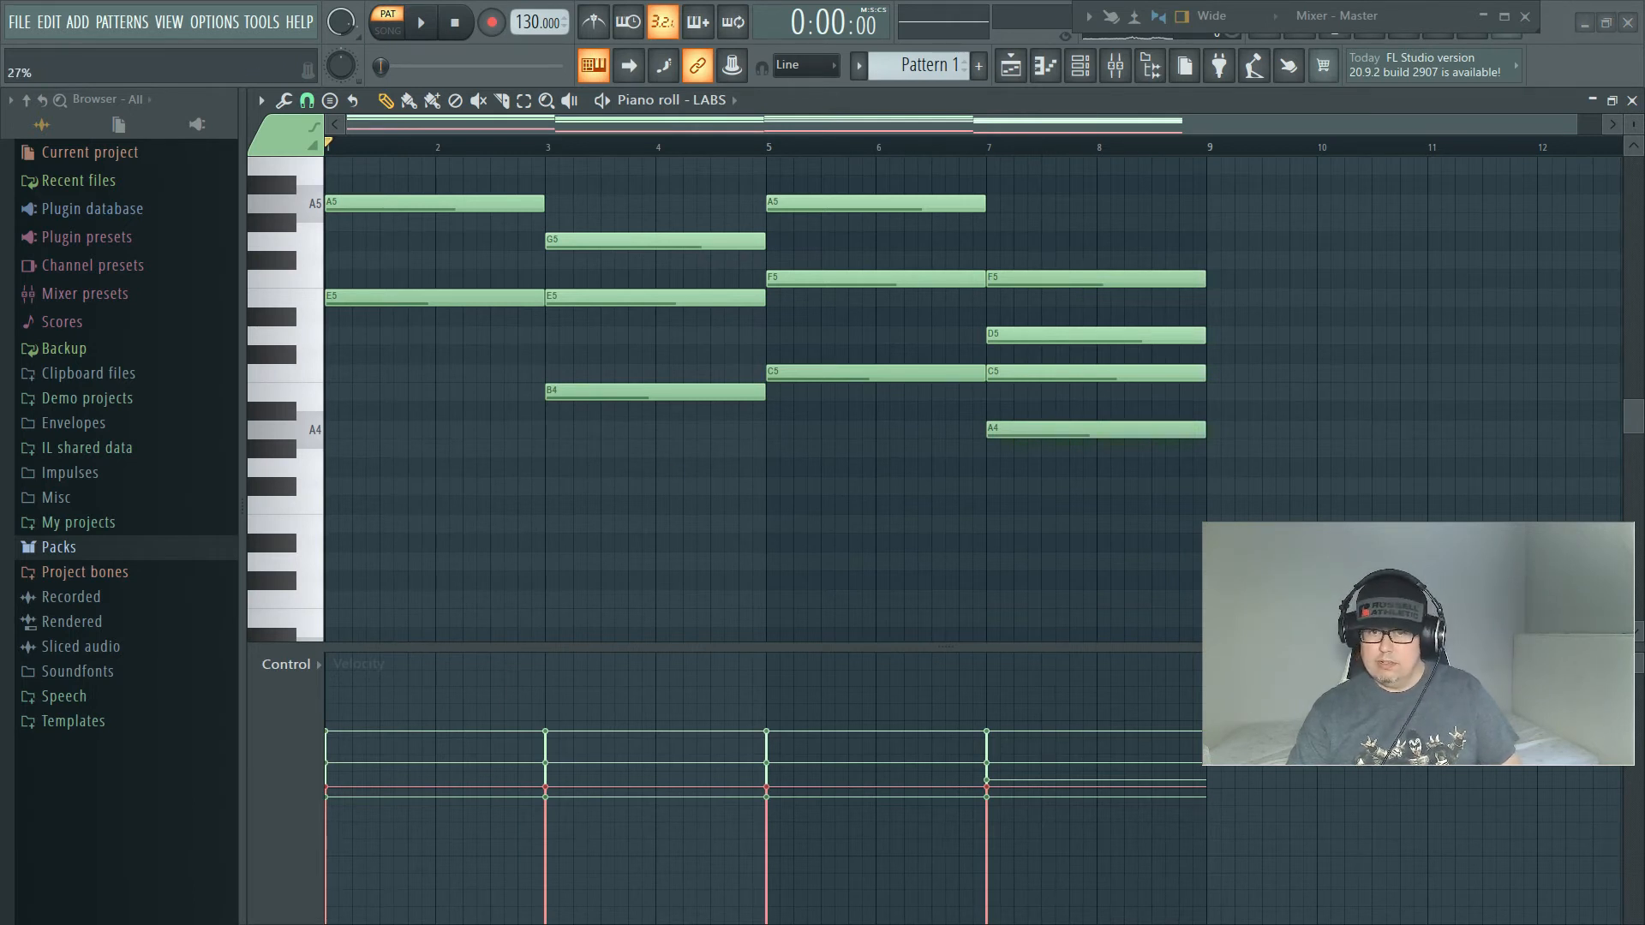
pyautogui.hotkey('alt', 's')
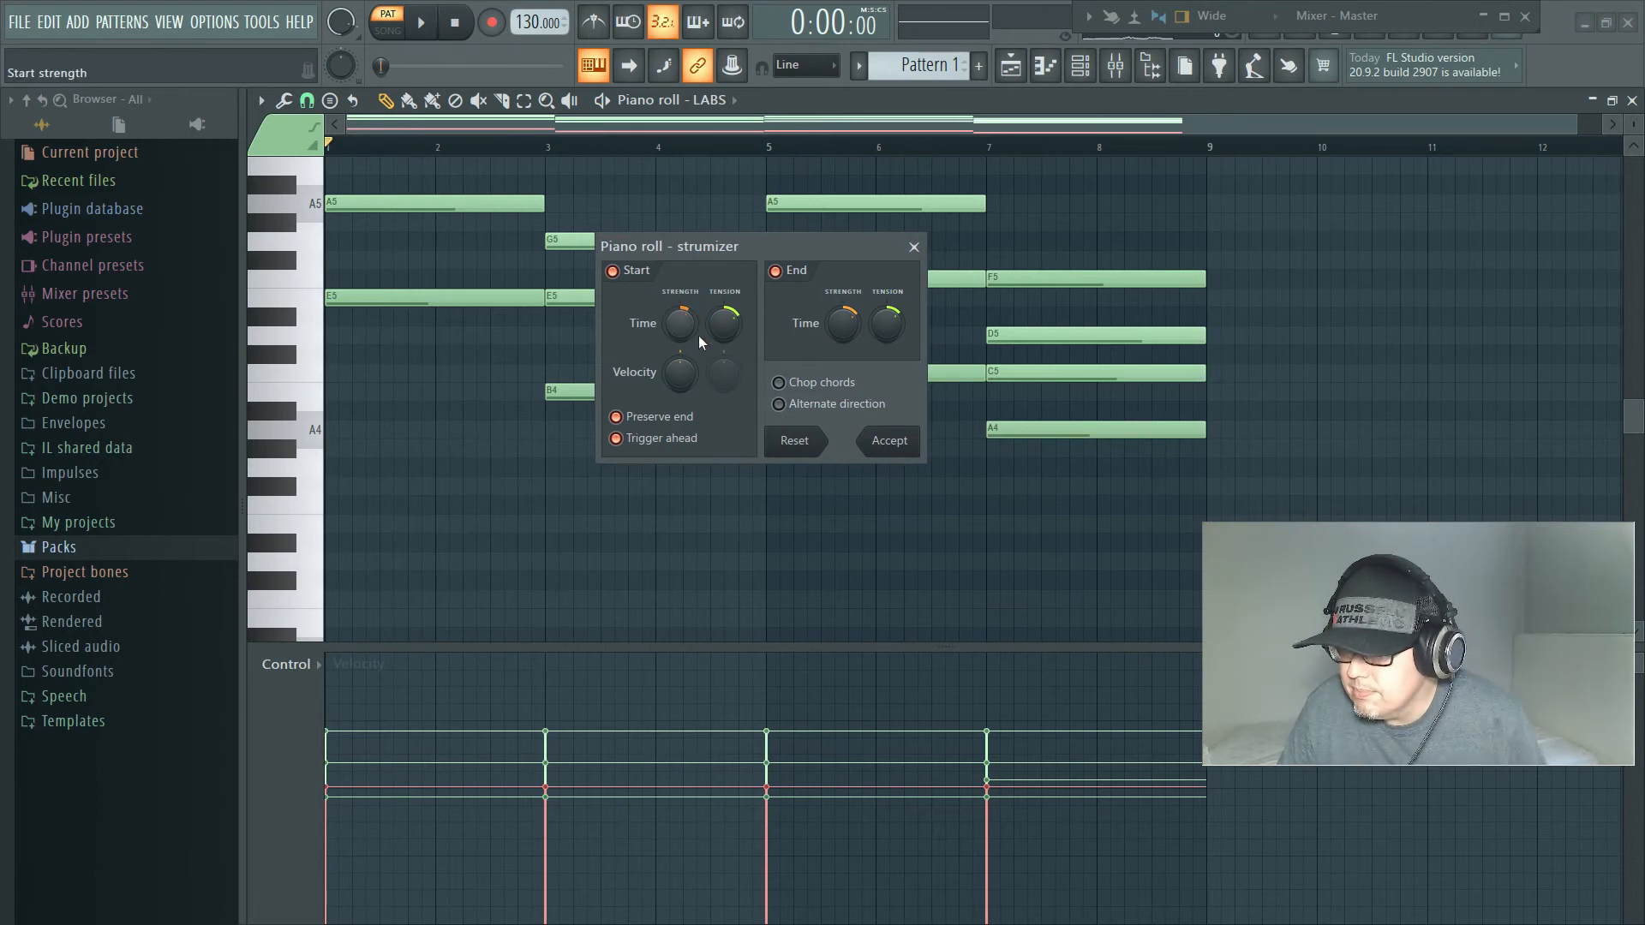
pyautogui.moveTo(686, 331); pyautogui.dragTo(685, 319)
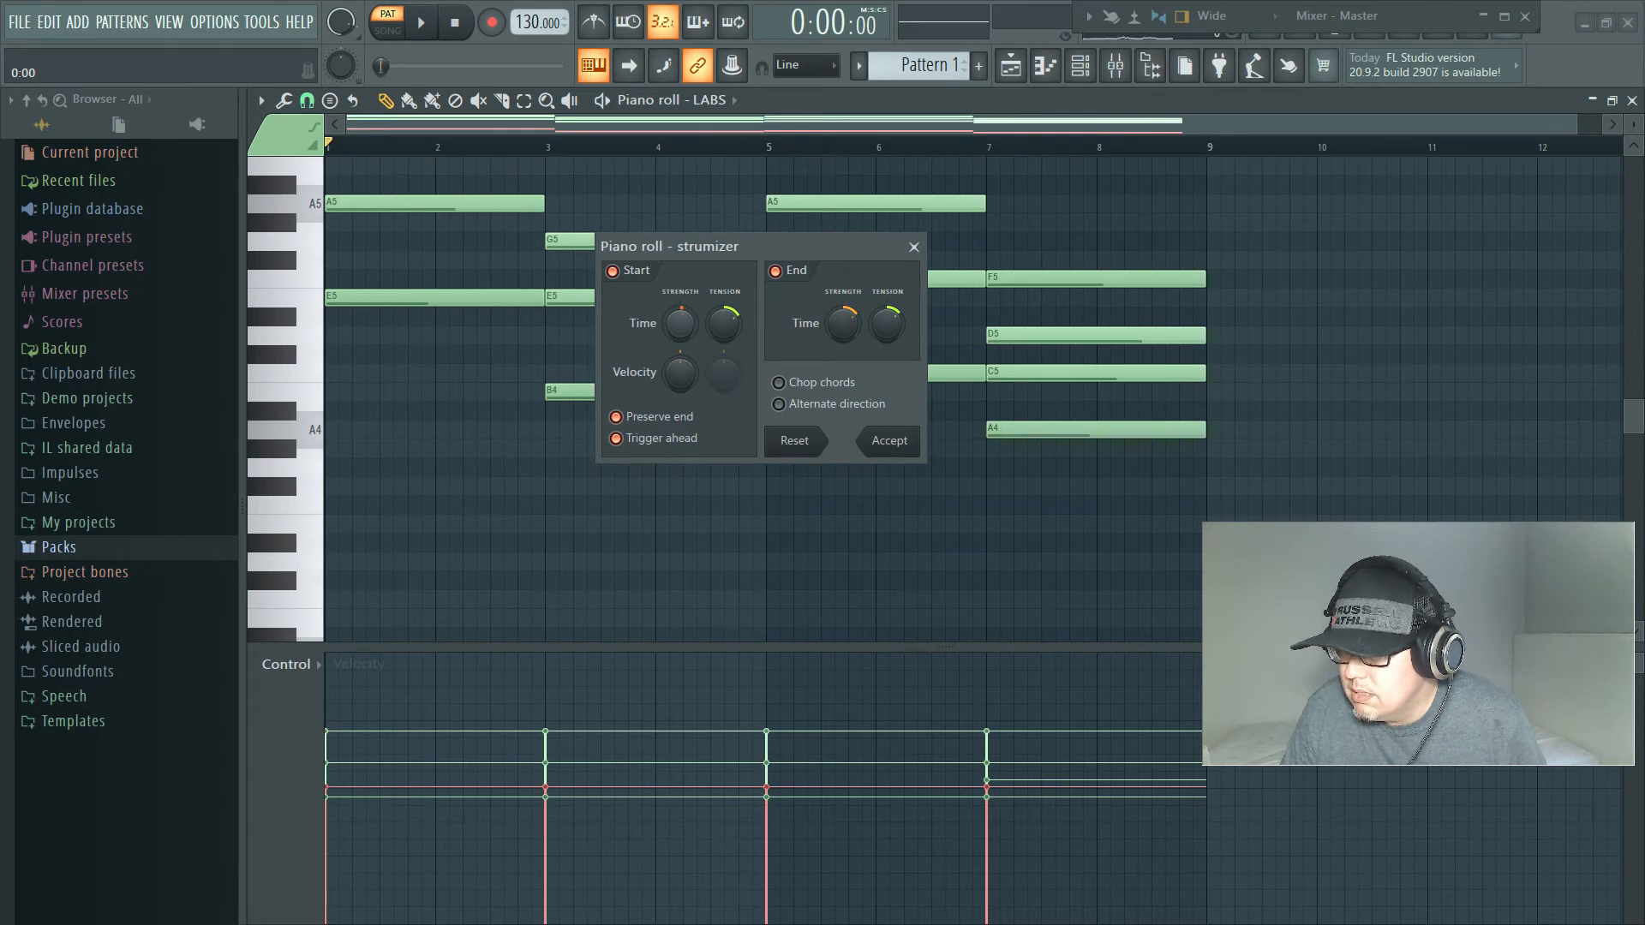
pyautogui.moveTo(684, 333); pyautogui.dragTo(684, 343)
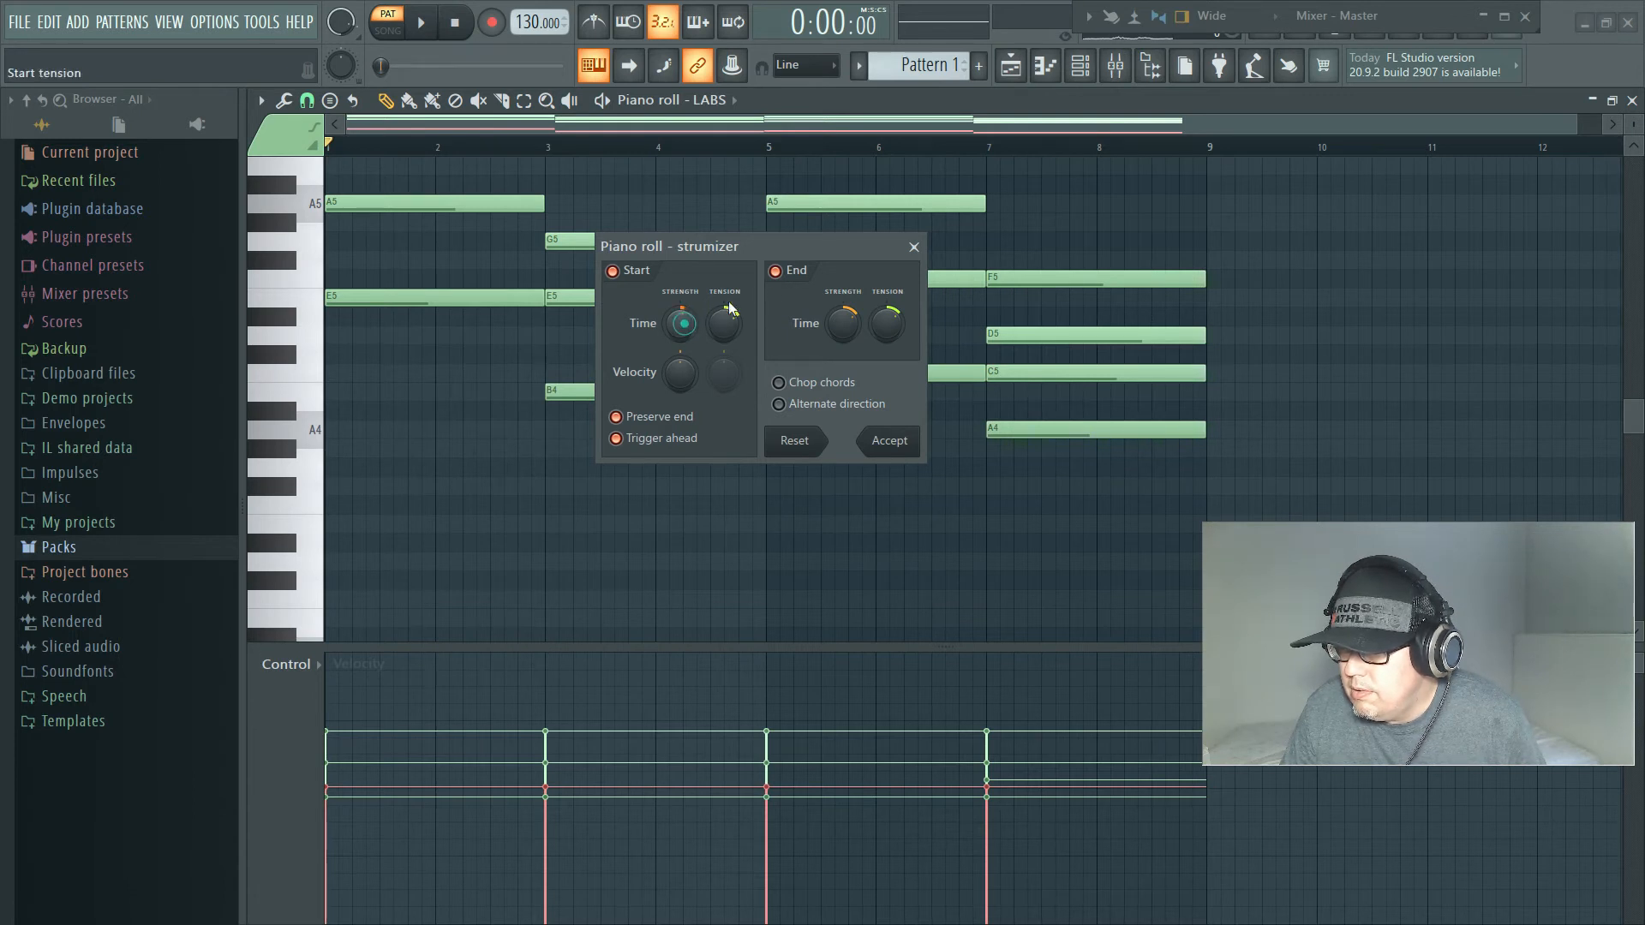
pyautogui.click(914, 247)
# Step: Play Pattern 1 and follow the first two LABS chords in the piano roll
pyautogui.press('space')
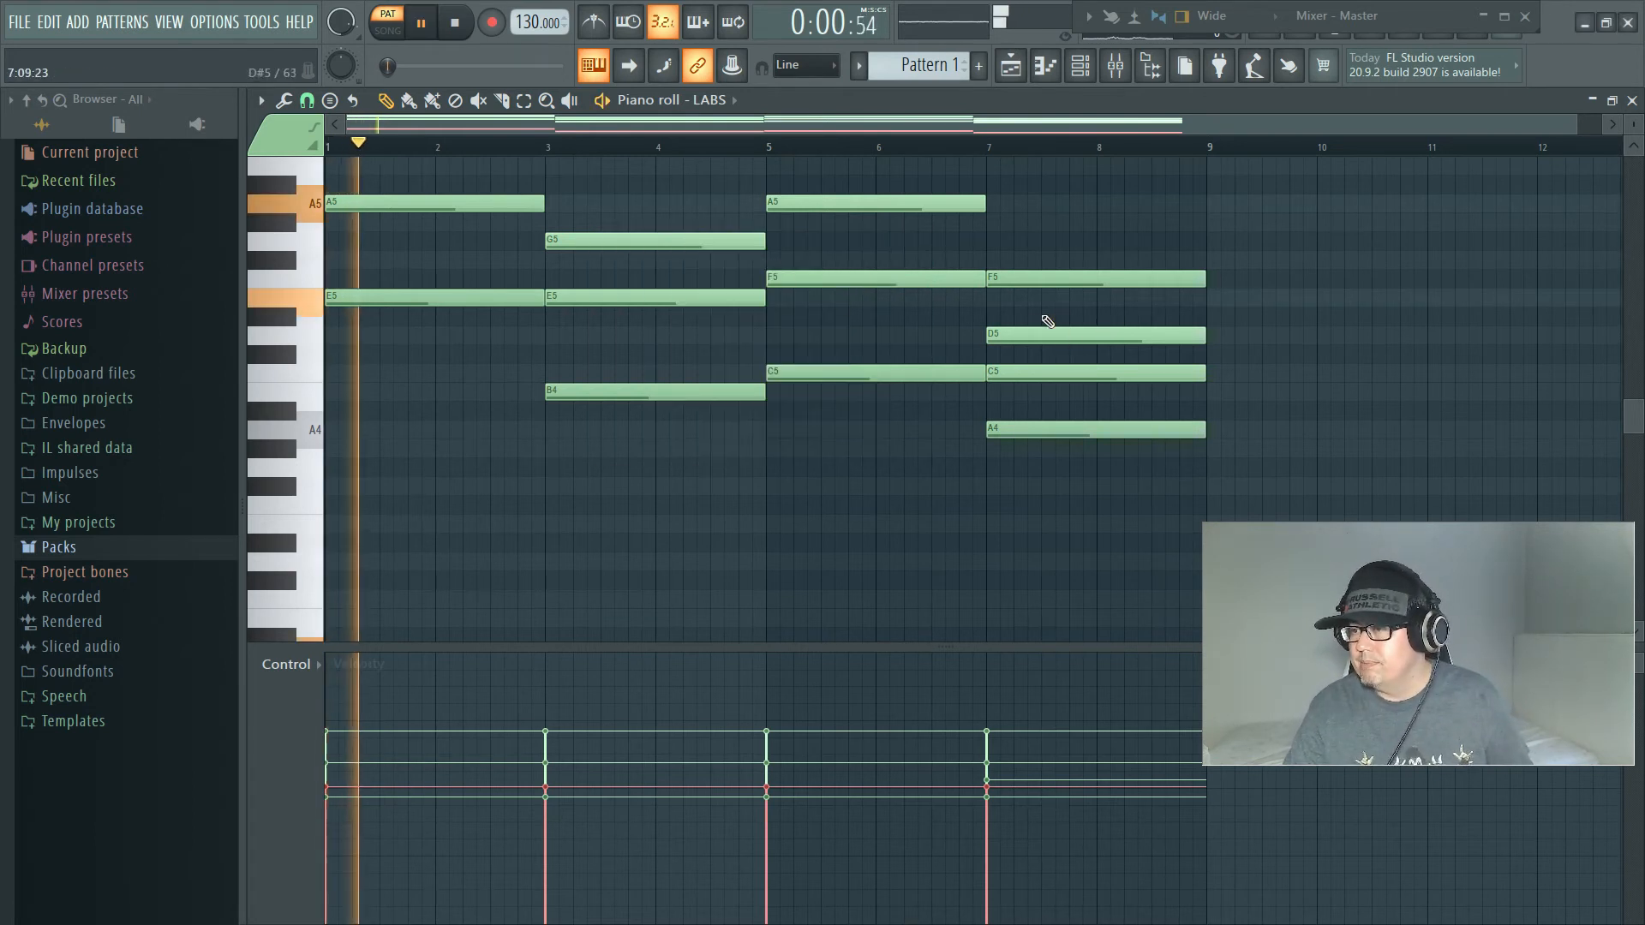
pyautogui.scroll(3, 1148, 230)
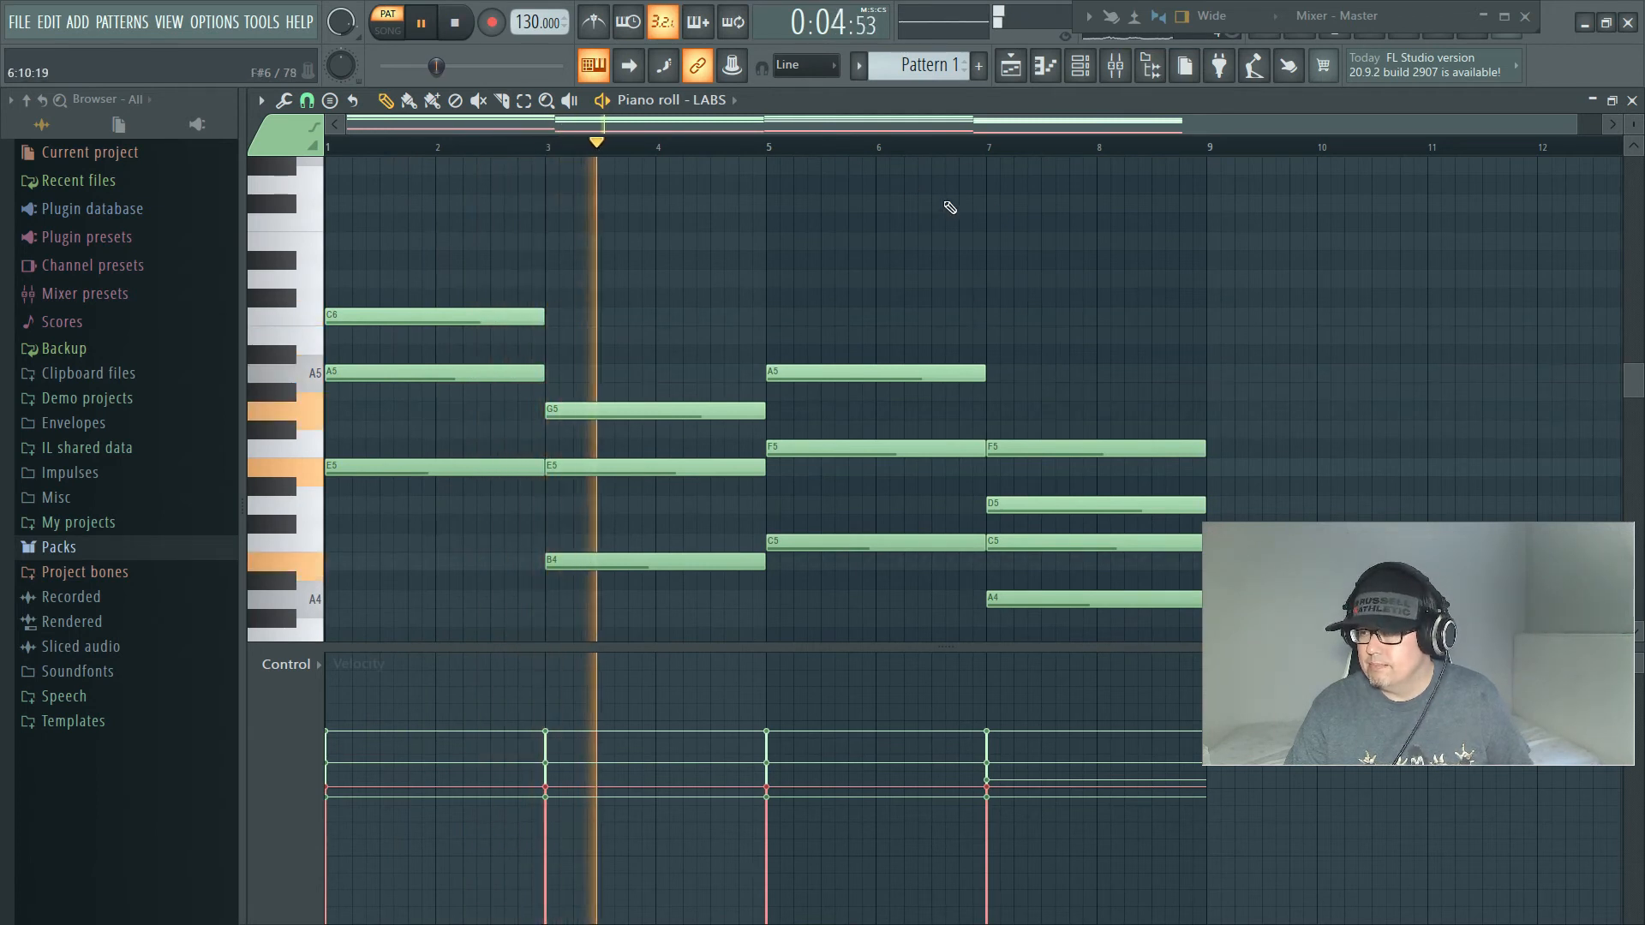
pyautogui.press('space')
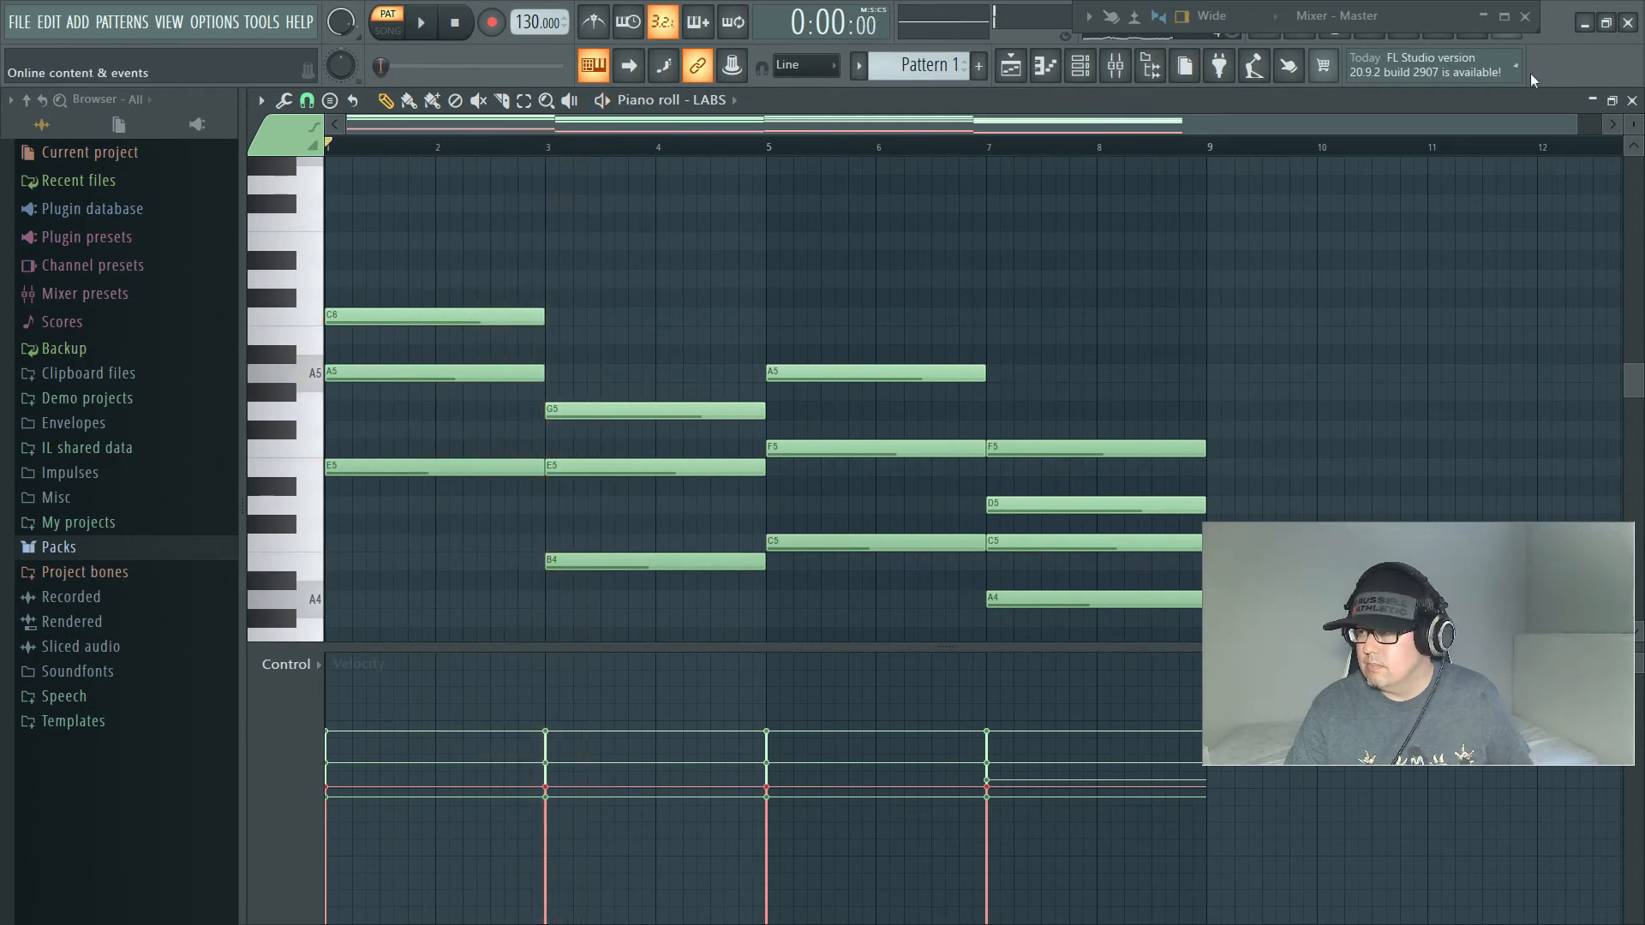
# Step: Add a second LABS Soft Piano channel with its reverb at 45% and route it to mixer track 2
pyautogui.click(1632, 100)
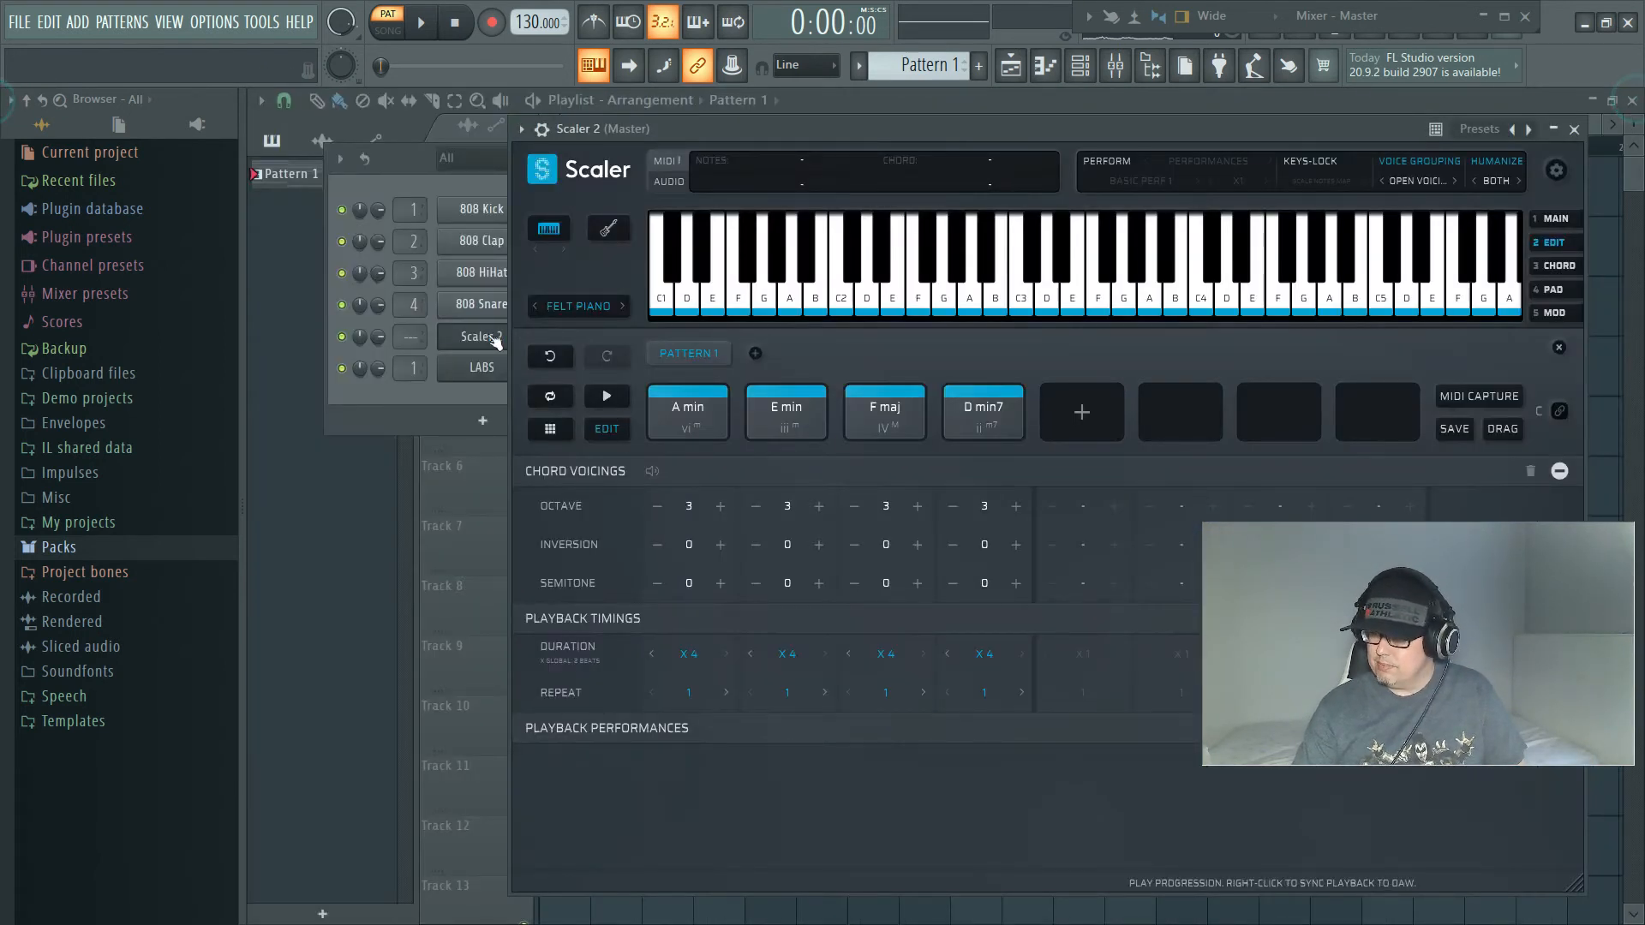
pyautogui.click(474, 424)
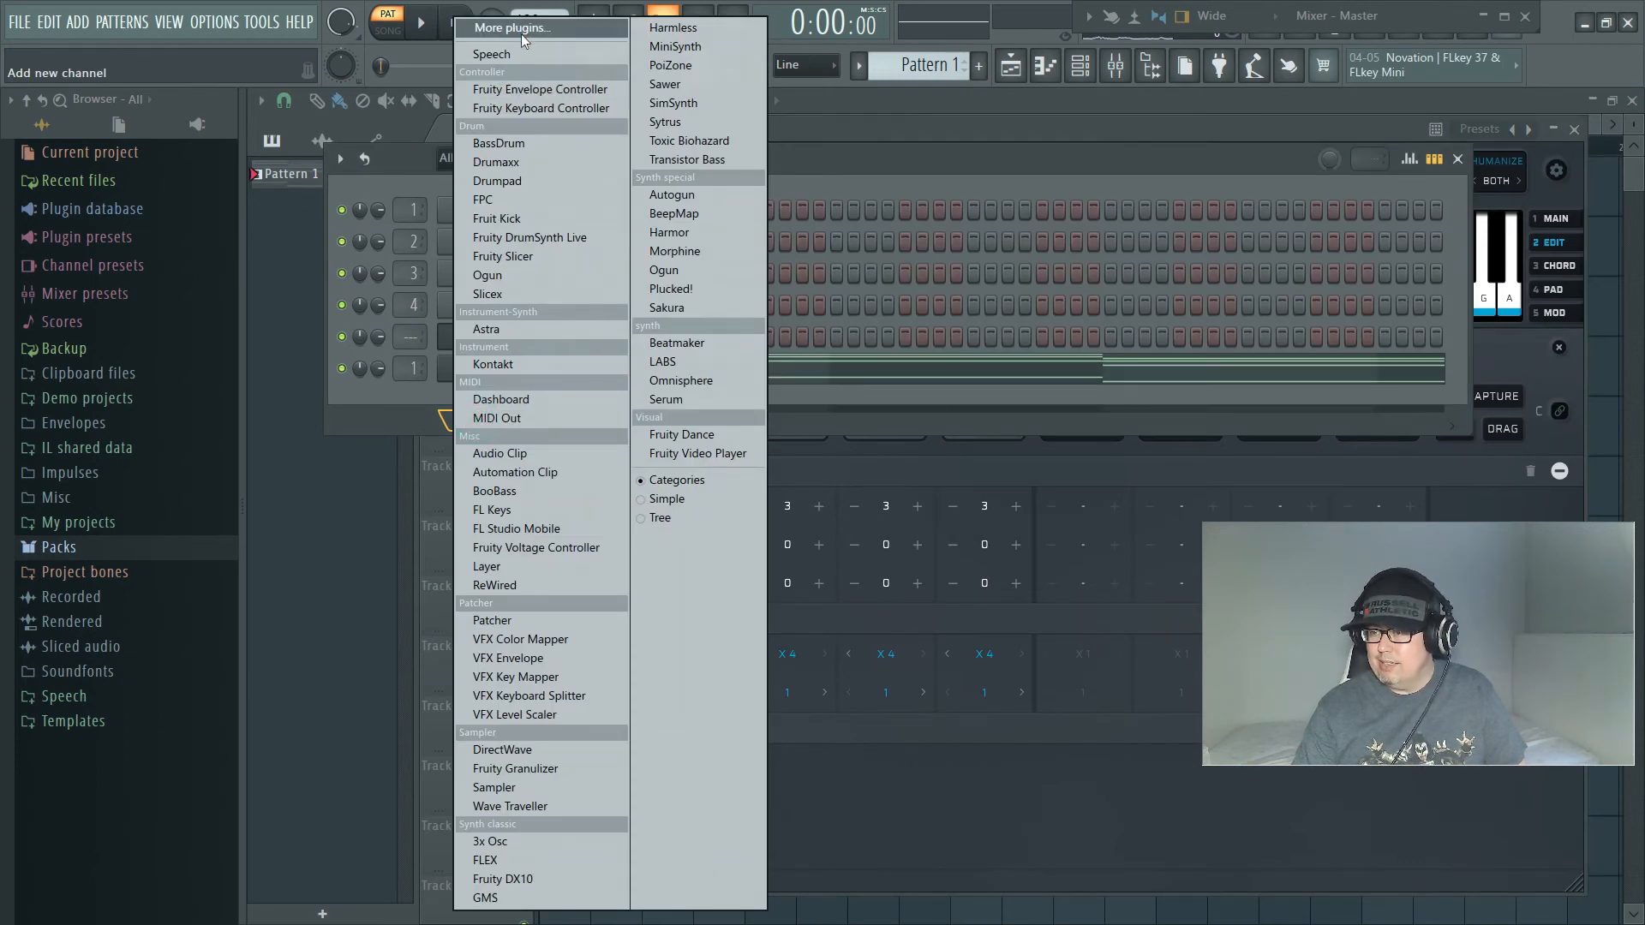
pyautogui.click(683, 369)
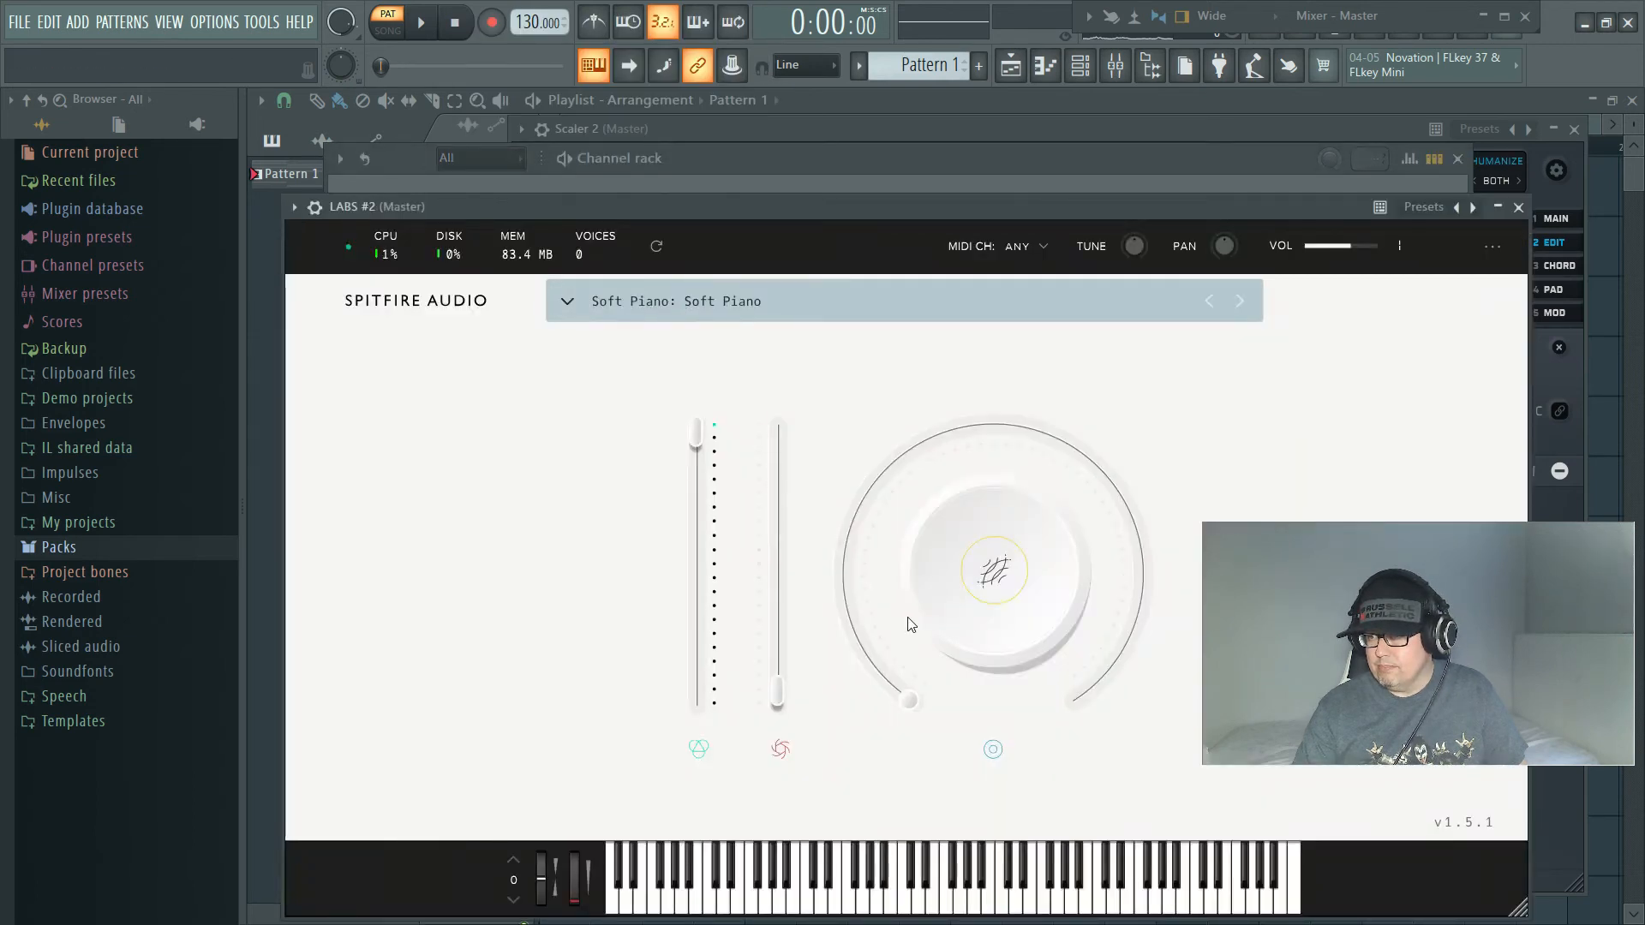
pyautogui.moveTo(921, 700)
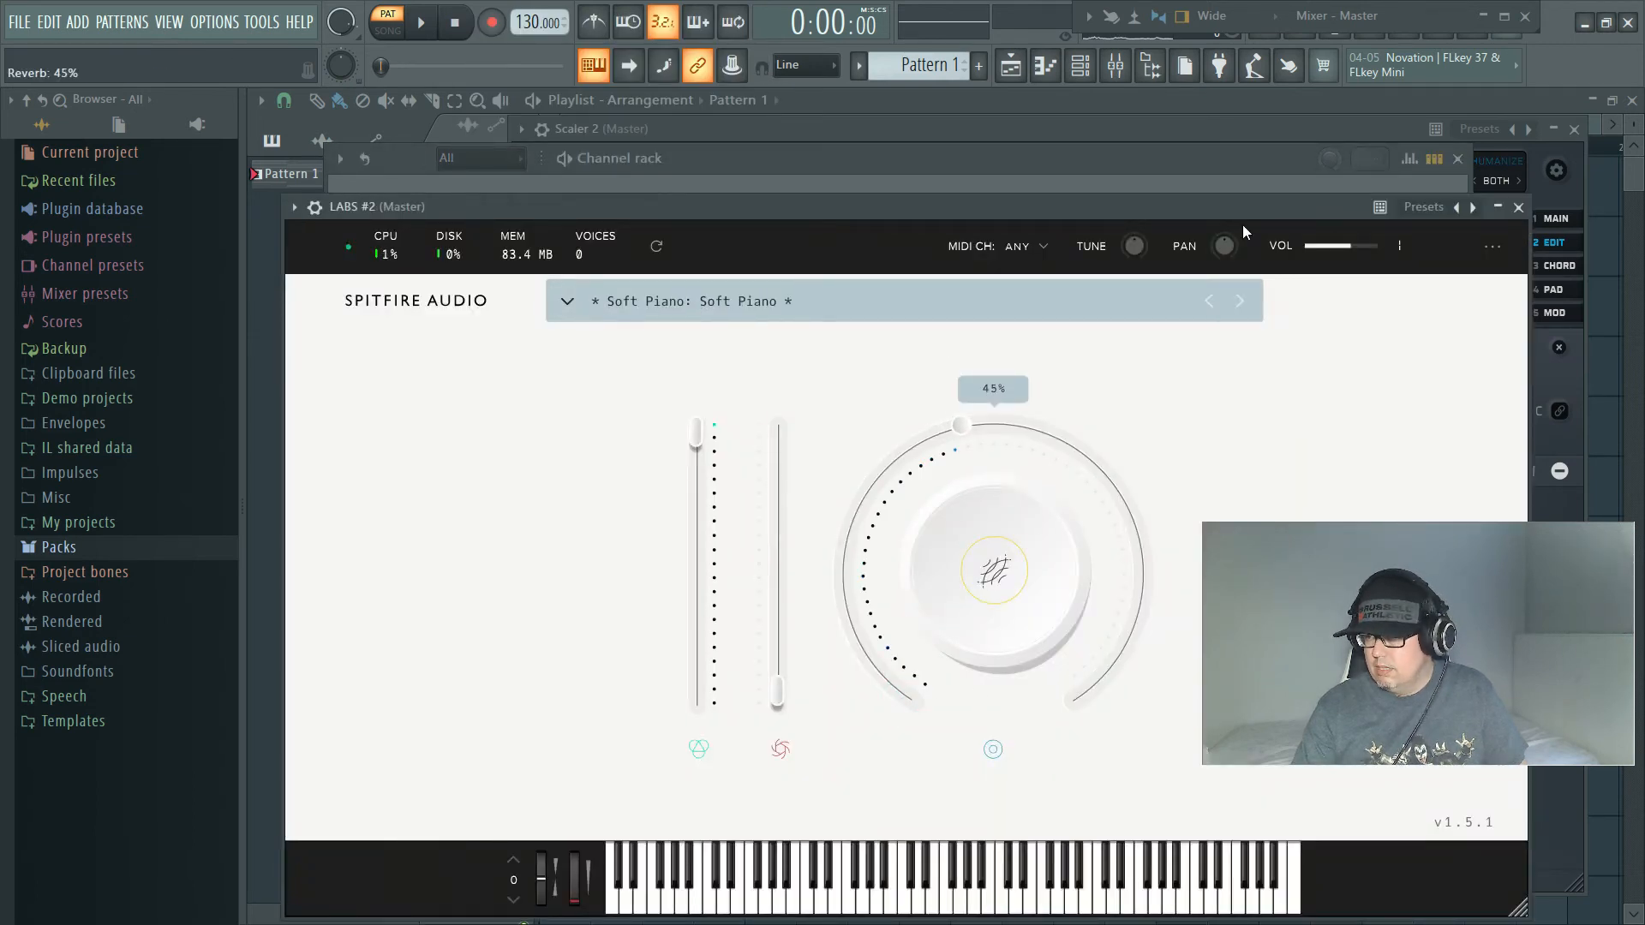
pyautogui.click(1518, 206)
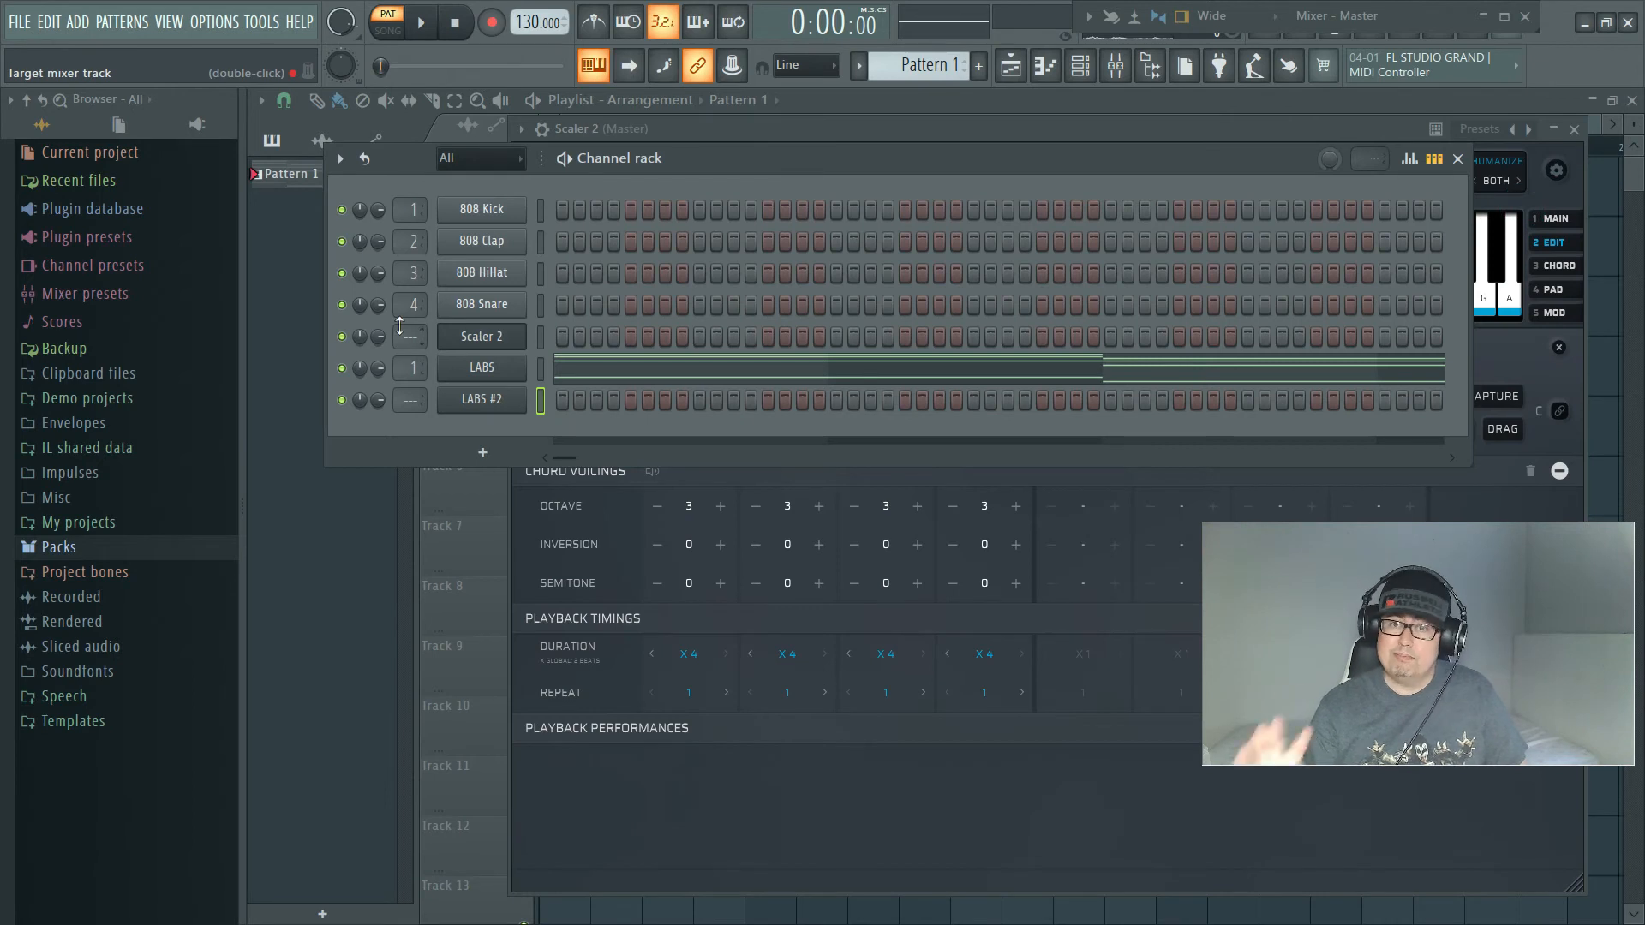
pyautogui.moveTo(405, 412); pyautogui.dragTo(418, 398)
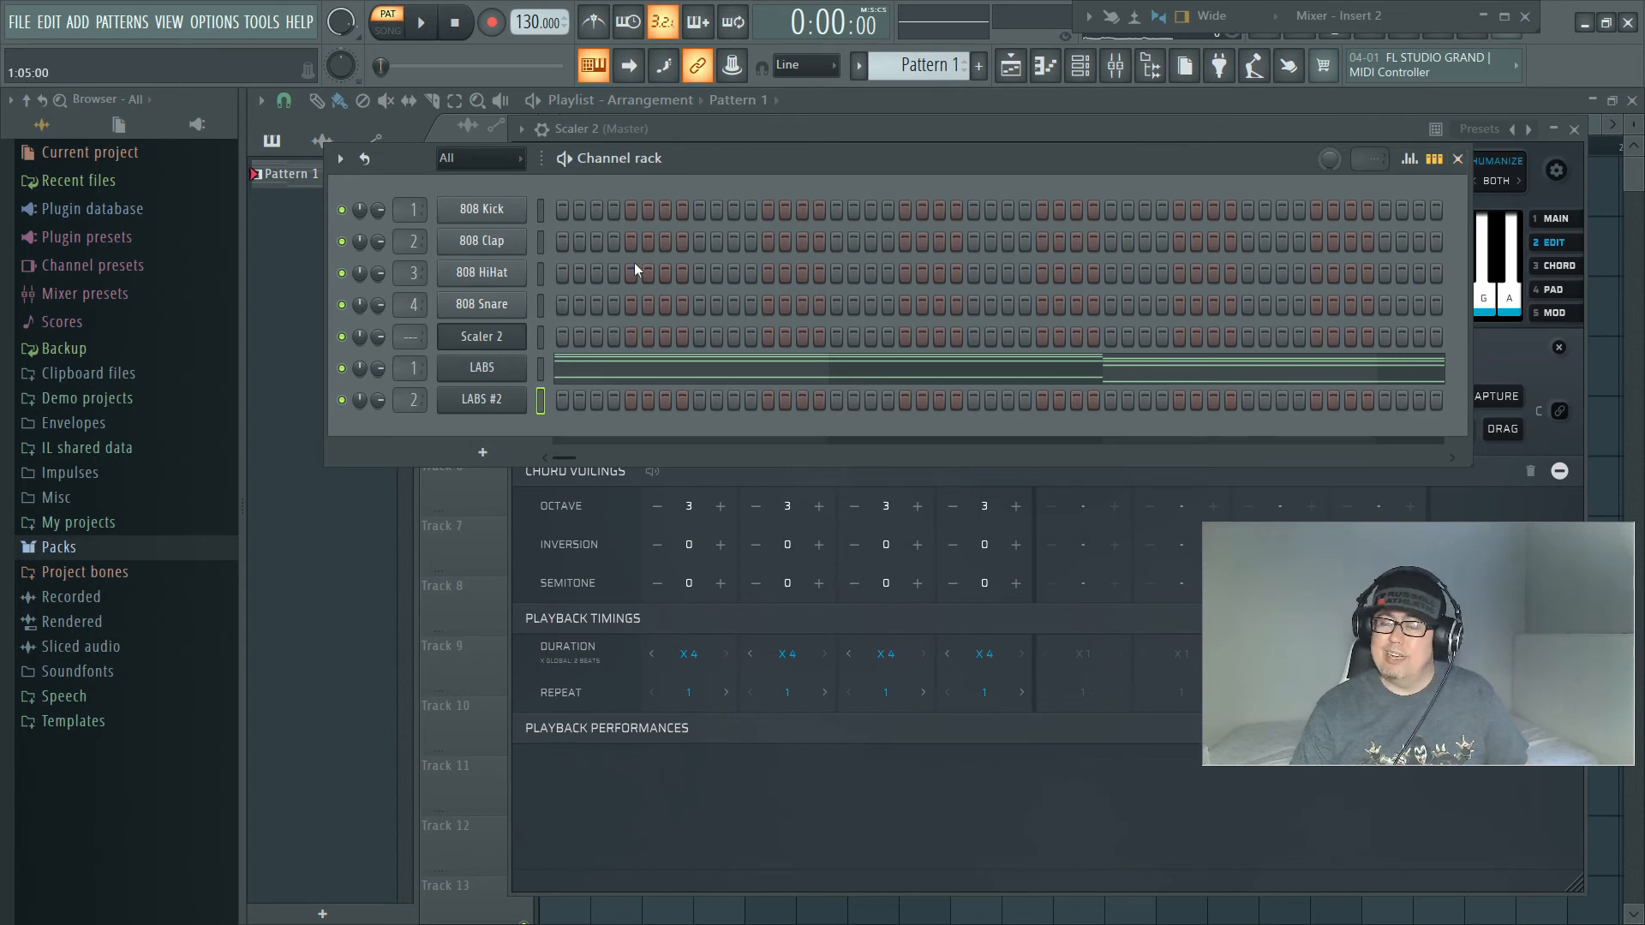
pyautogui.click(1457, 159)
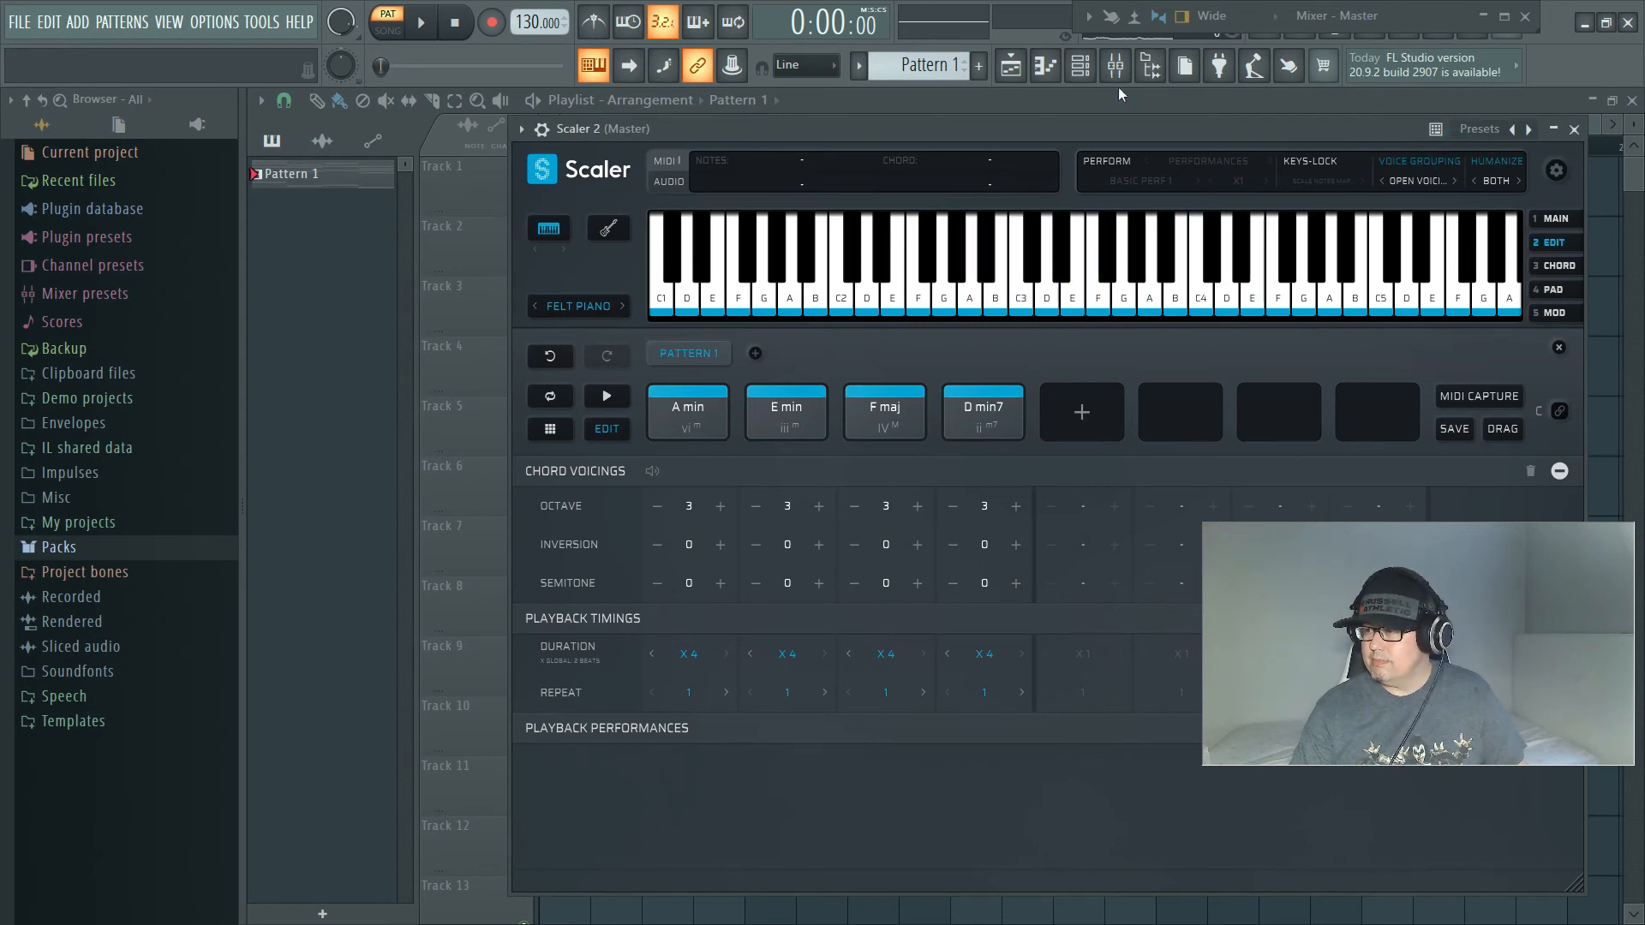
# Step: Set the Scaler 2 performance to Obbligato from the Moderato group and audition the chord progression
pyautogui.moveTo(1052, 120); pyautogui.dragTo(883, 104)
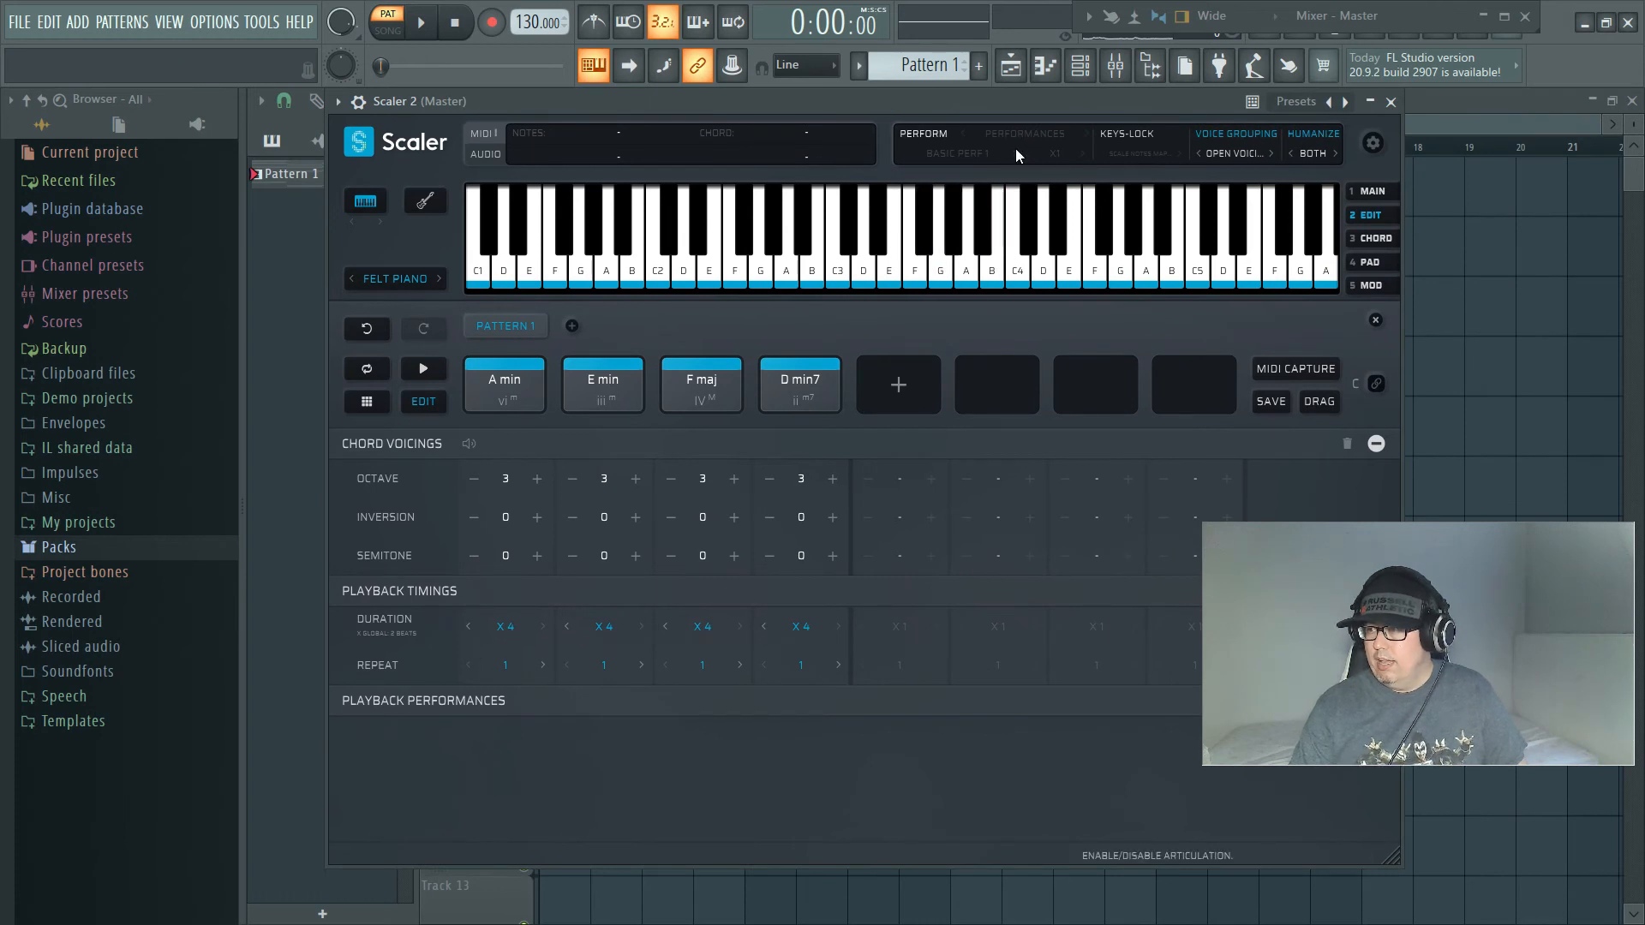
pyautogui.click(942, 154)
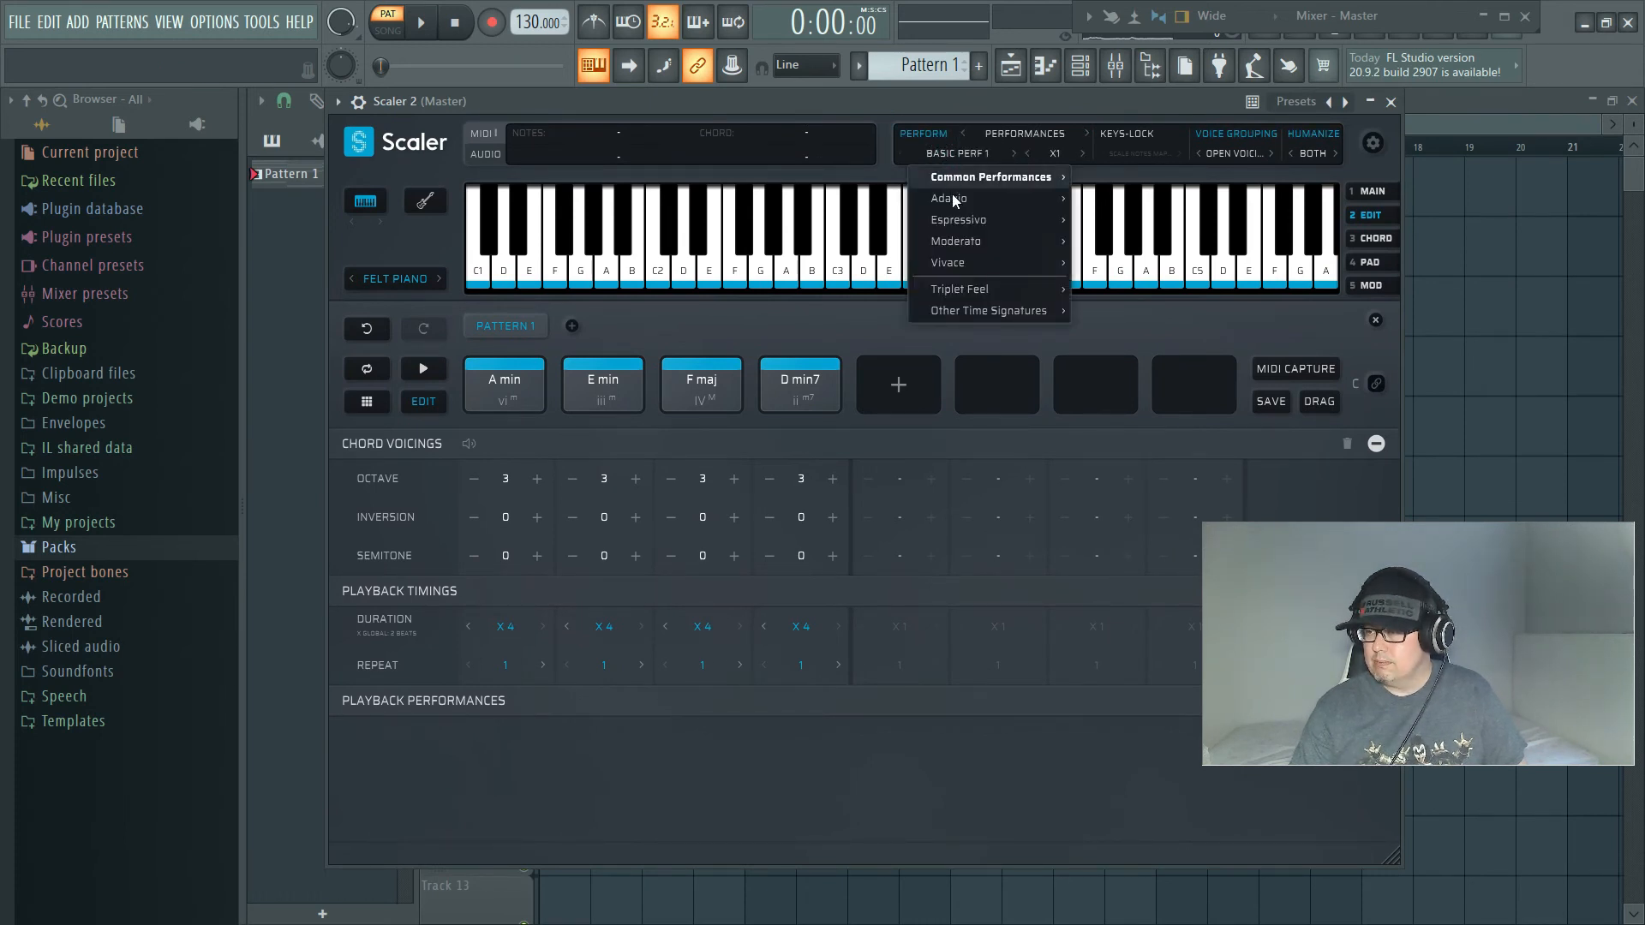
pyautogui.moveTo(955, 201)
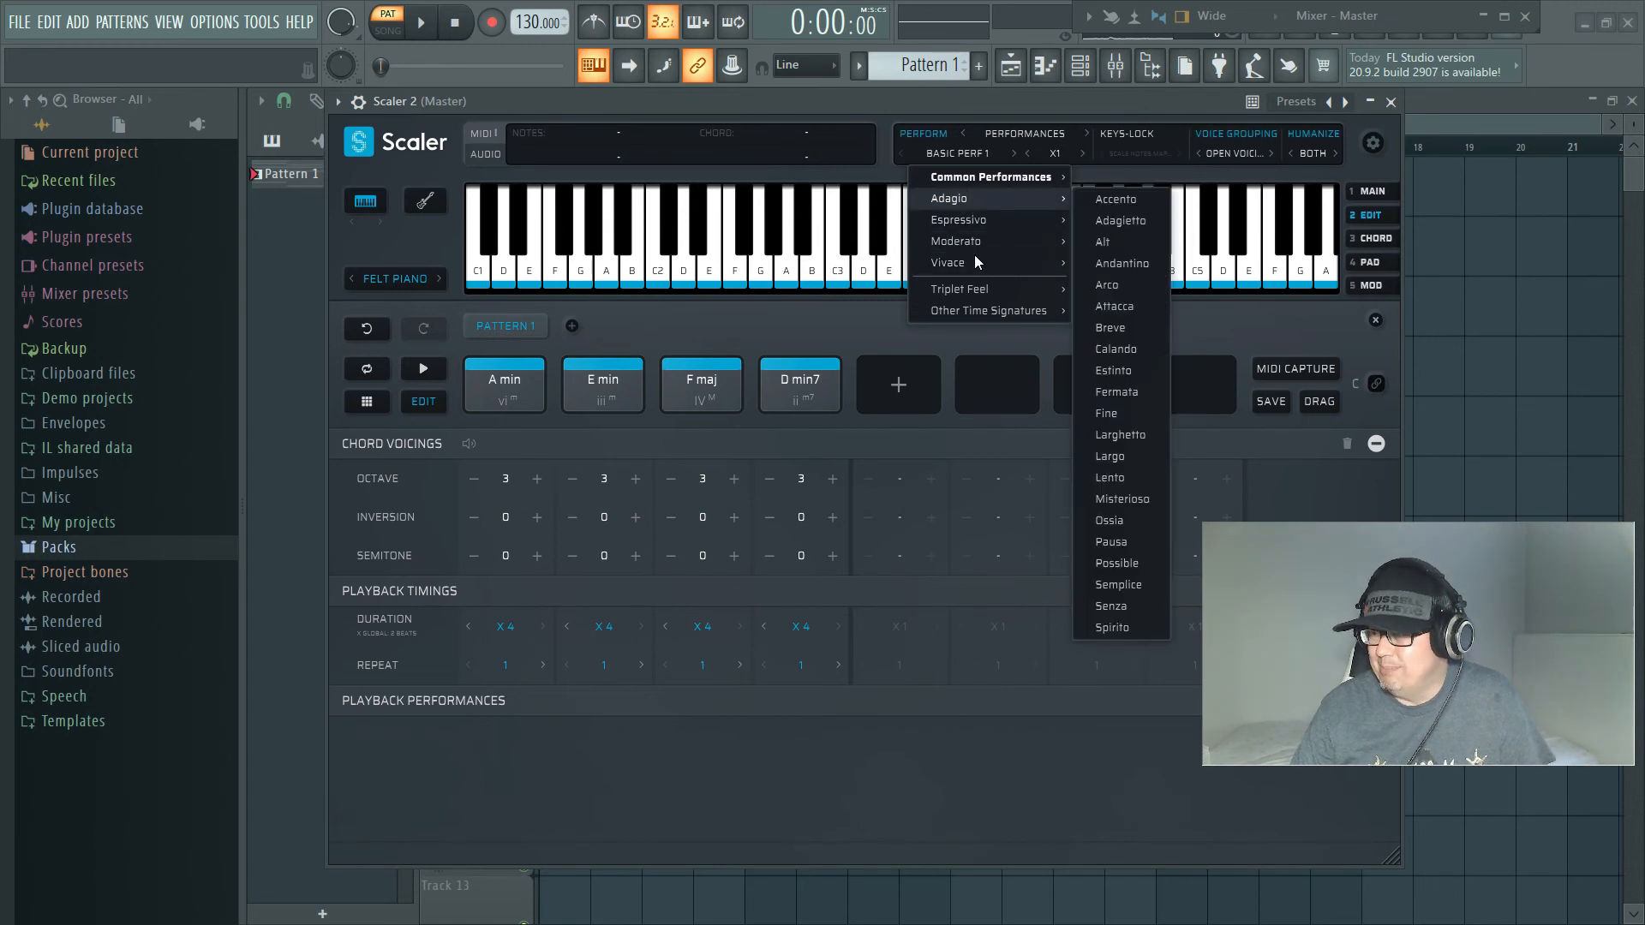
pyautogui.moveTo(974, 266)
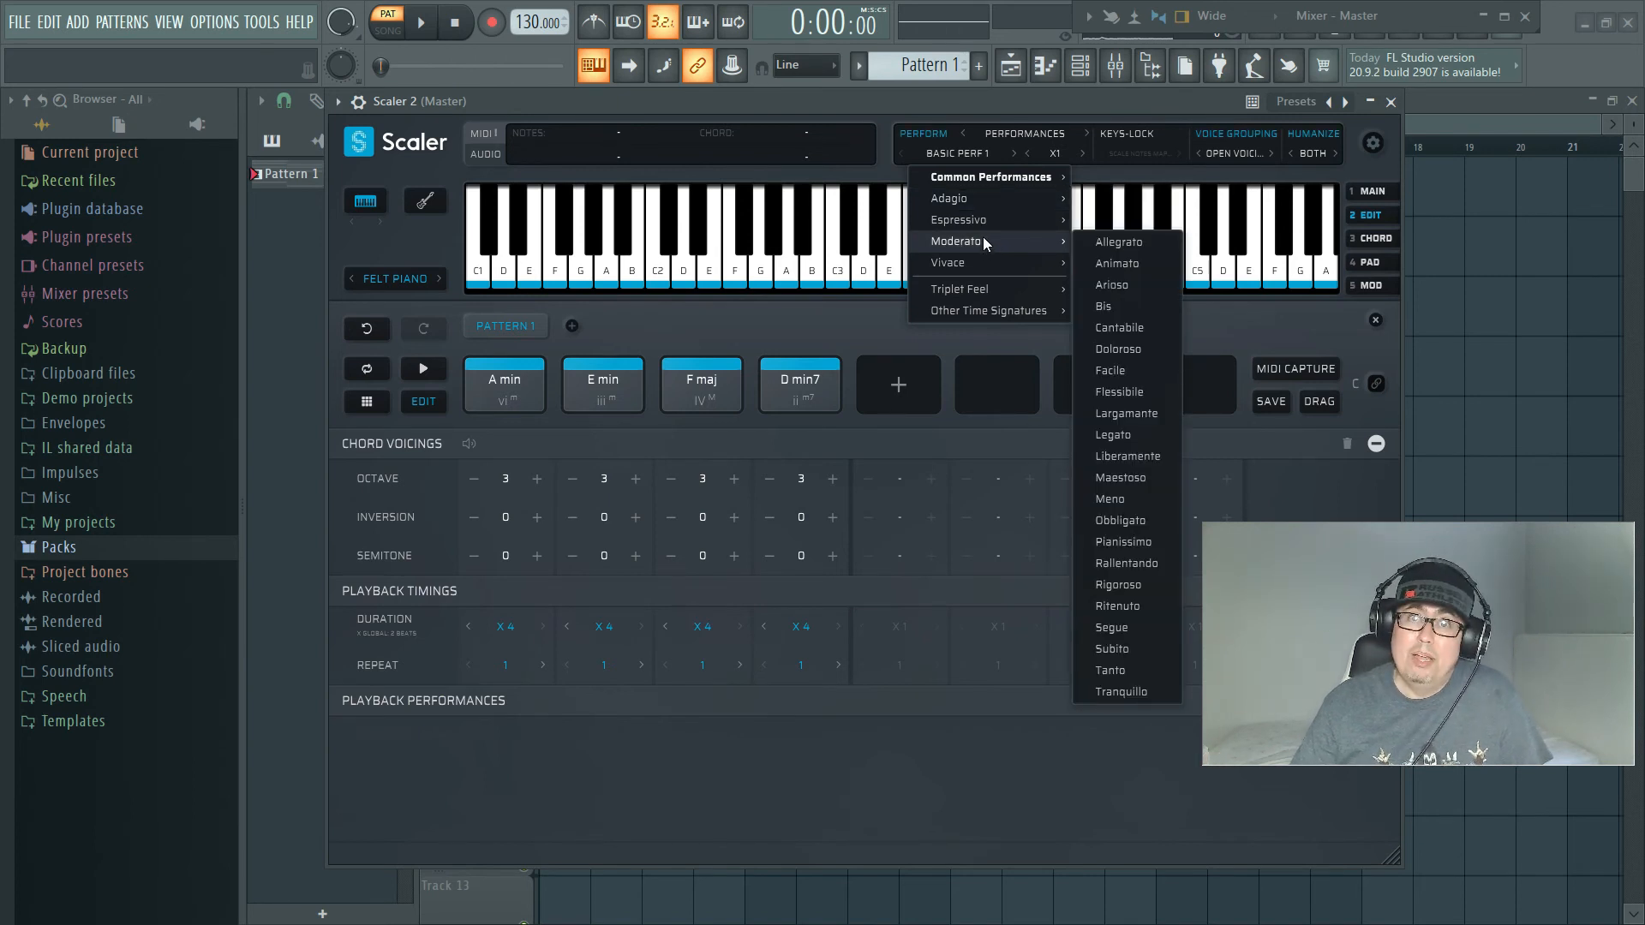
pyautogui.moveTo(1015, 192)
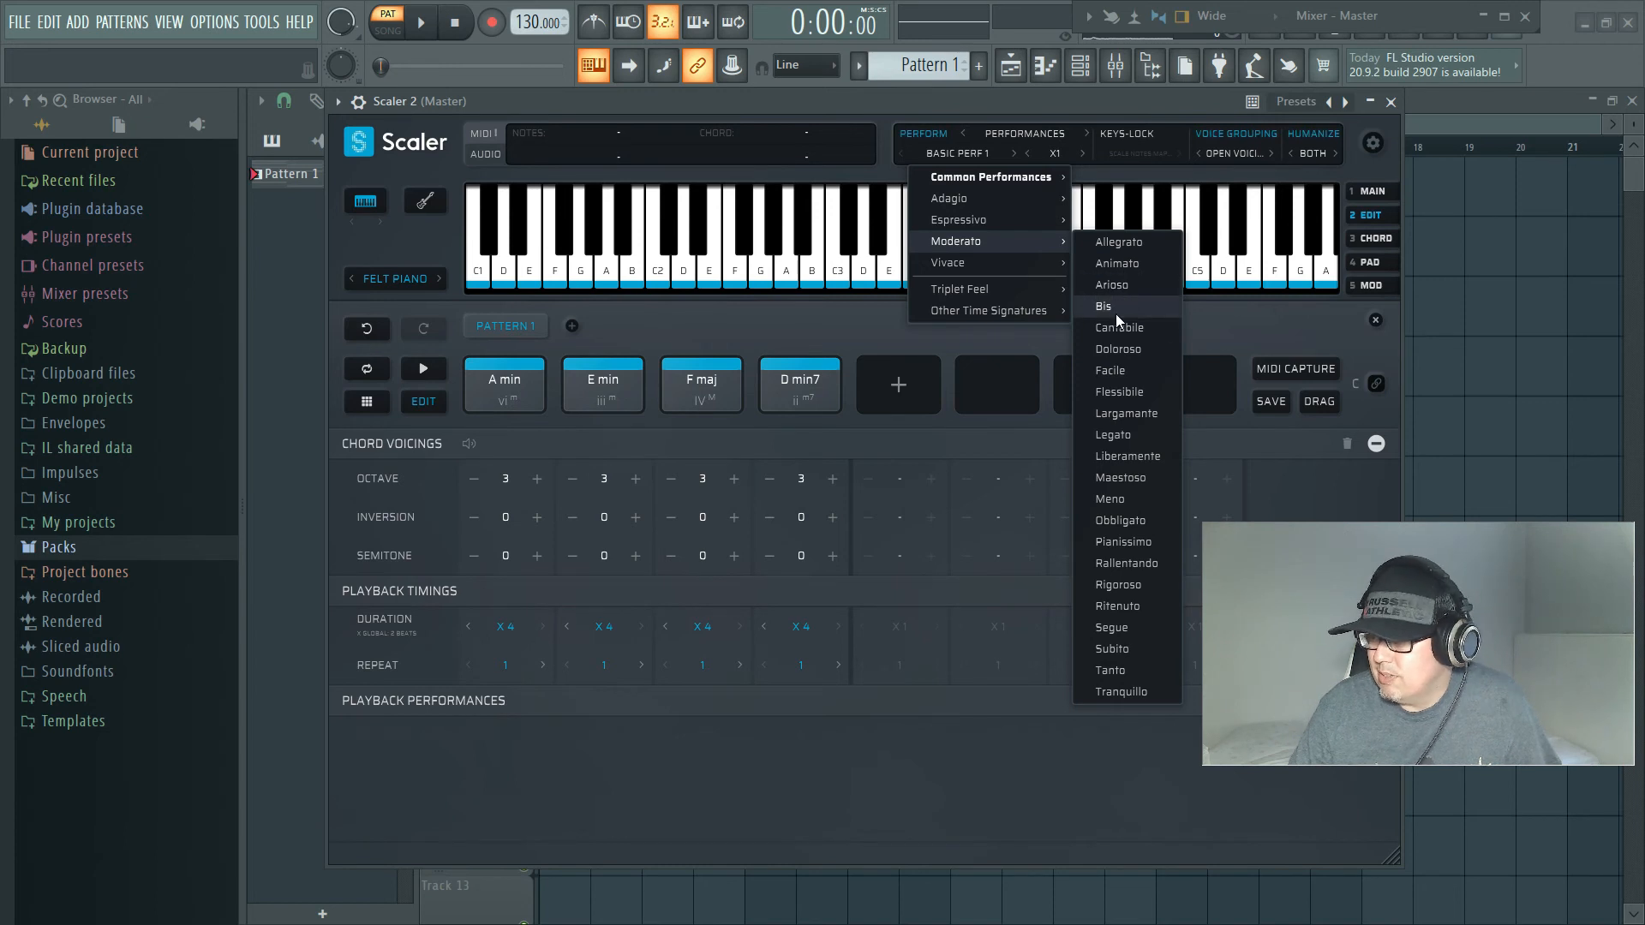
pyautogui.click(1145, 521)
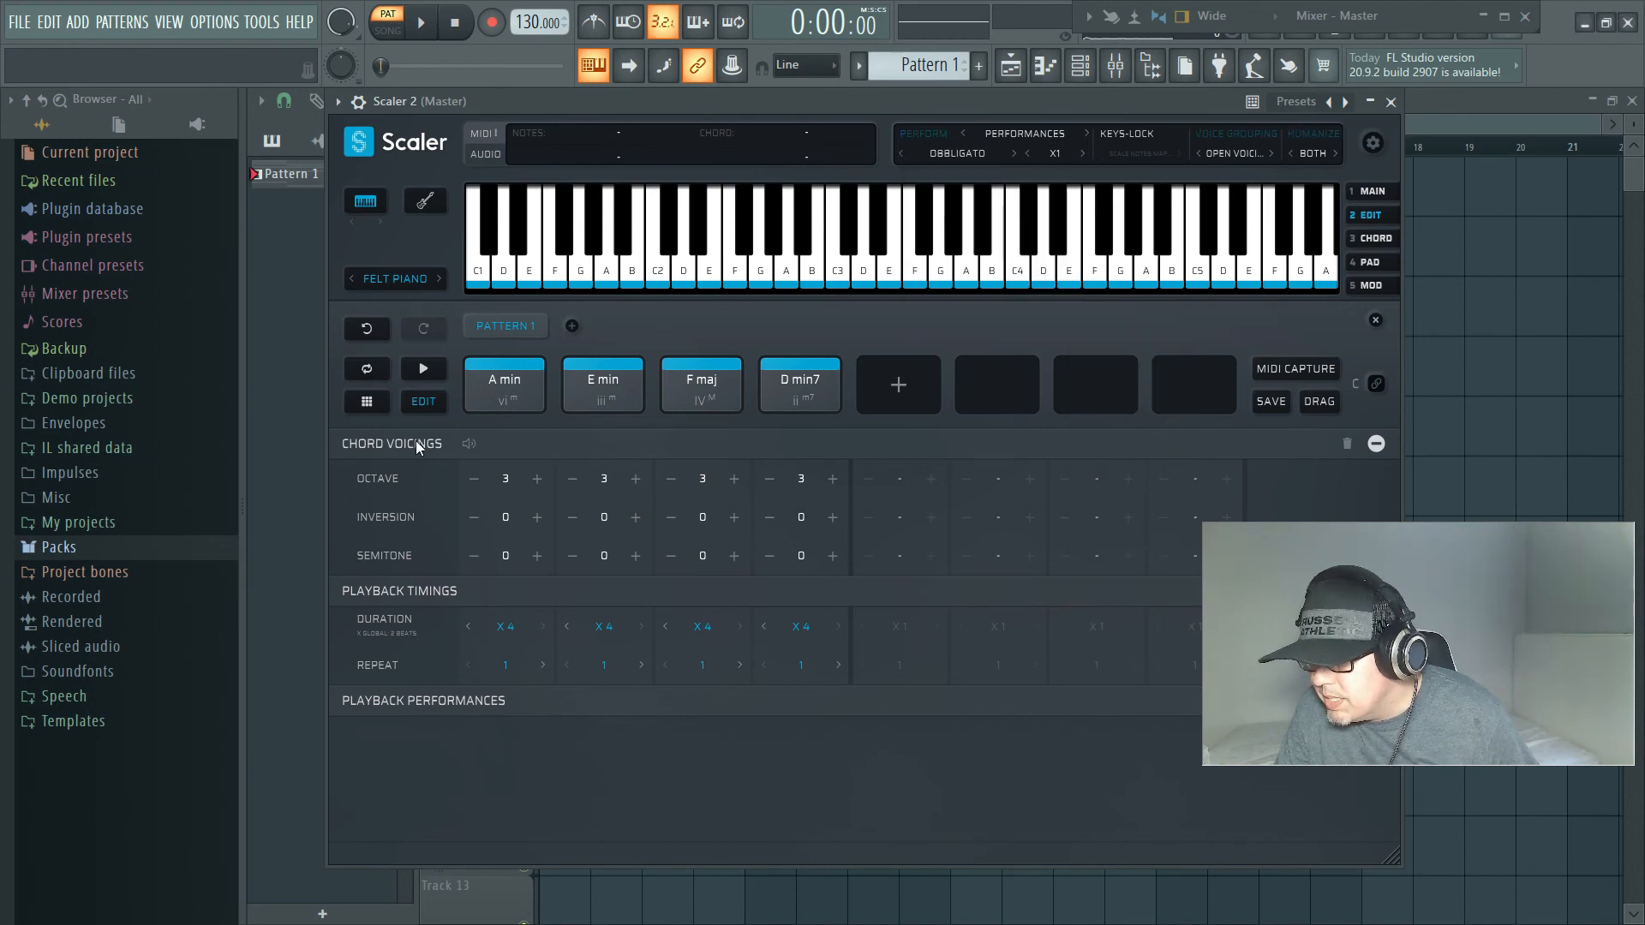
pyautogui.click(675, 329)
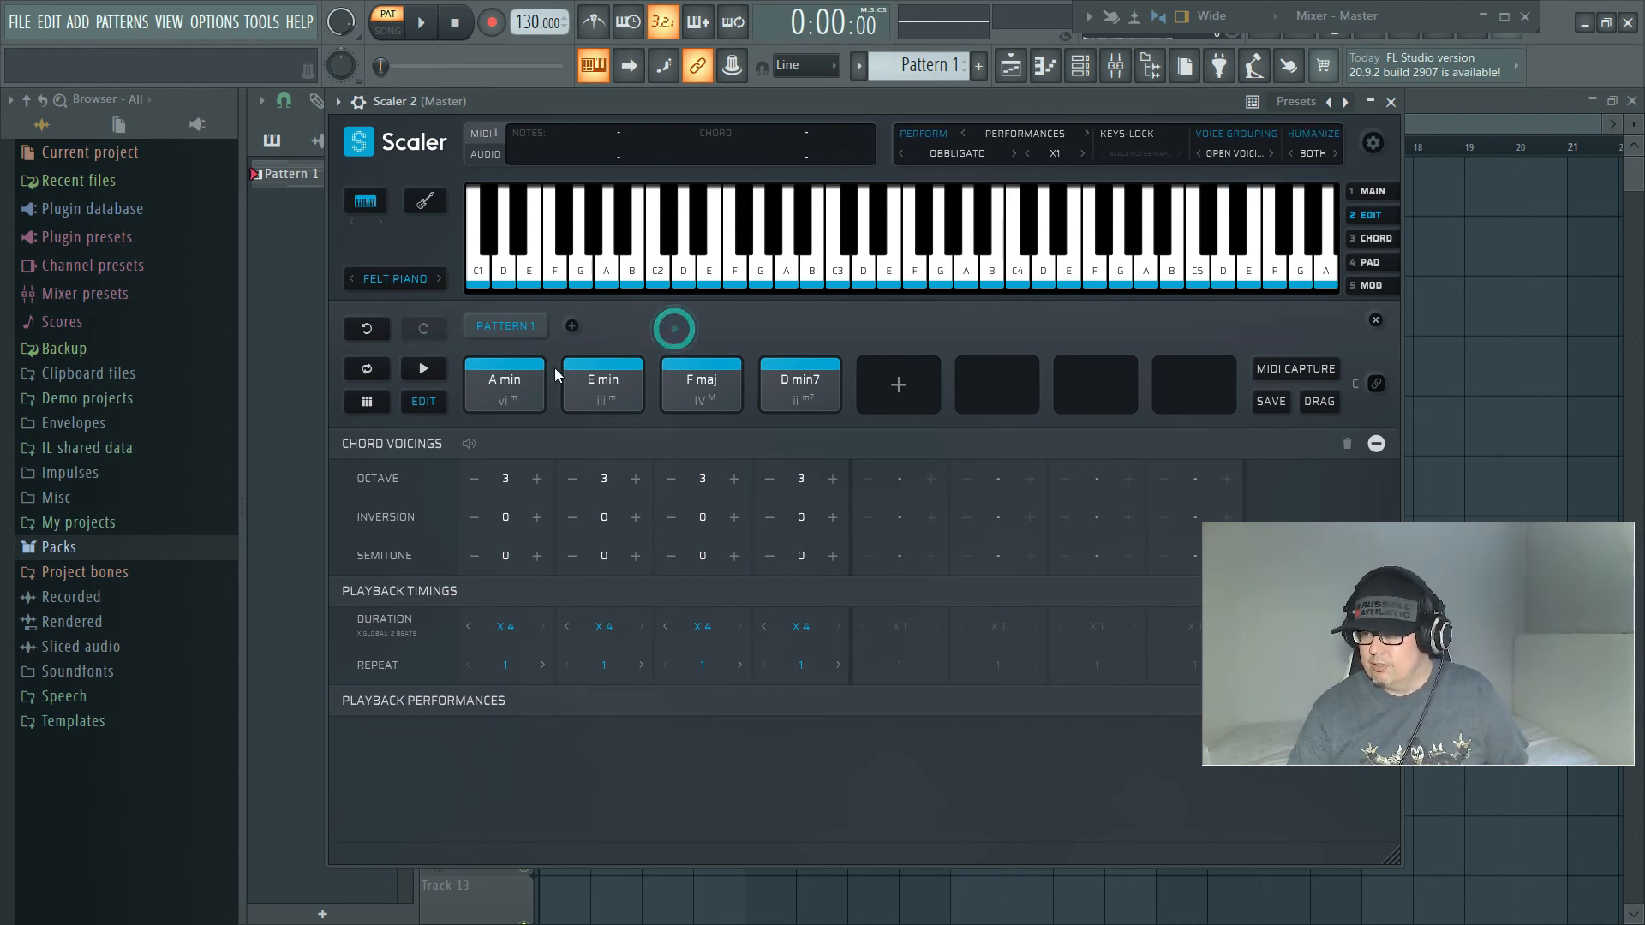
pyautogui.click(423, 370)
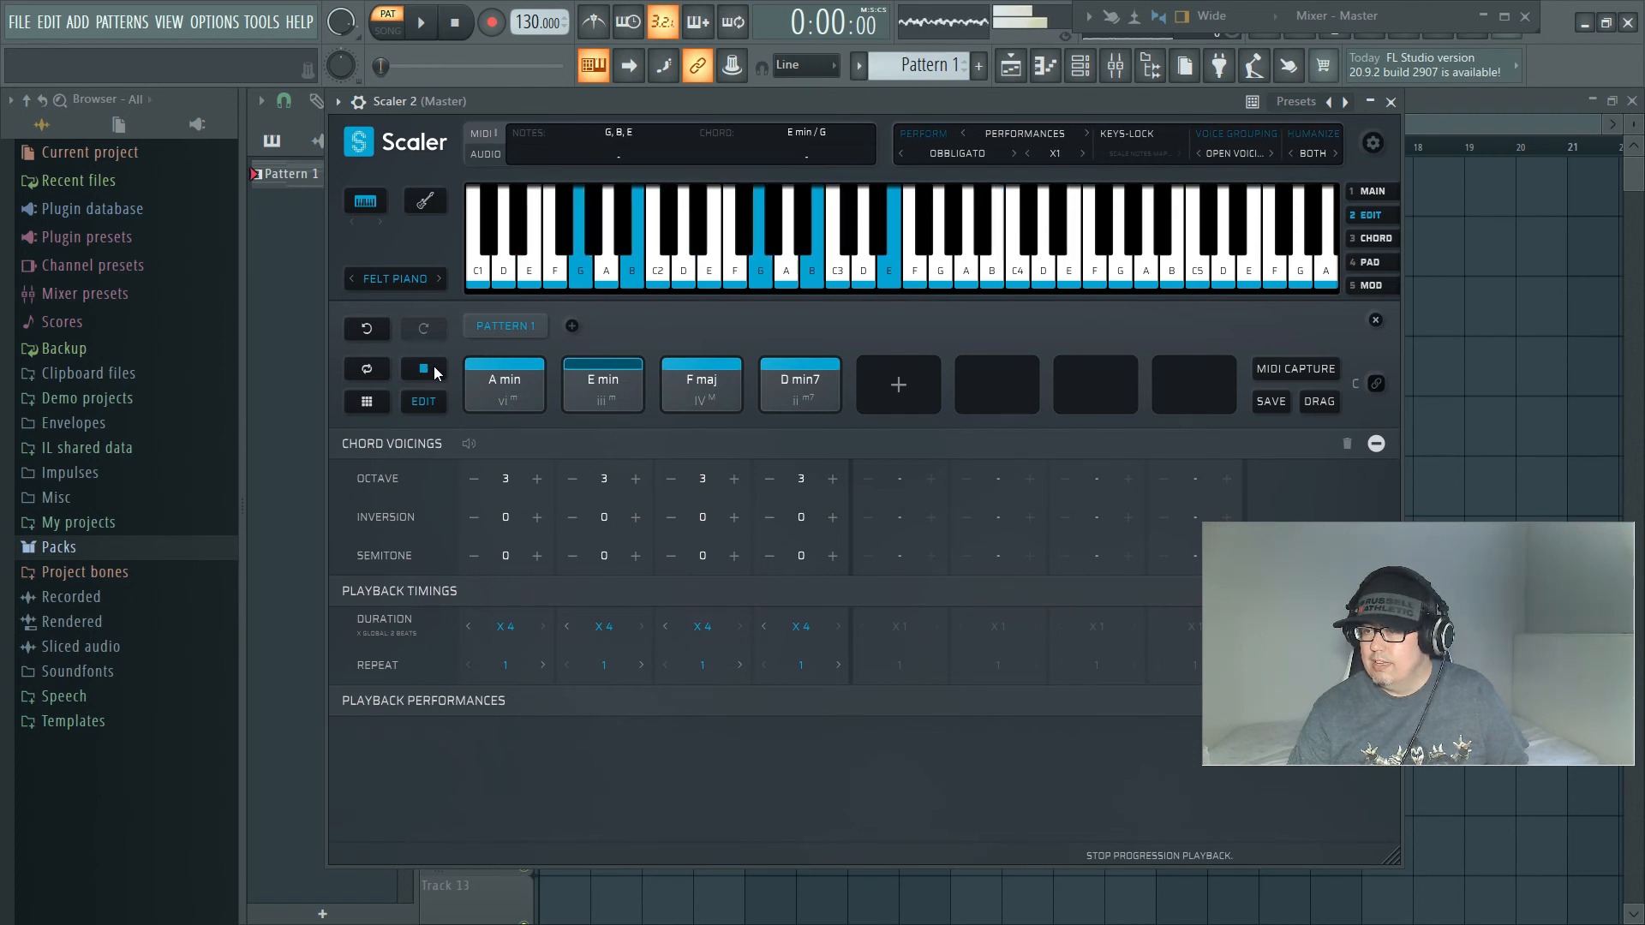
pyautogui.click(433, 366)
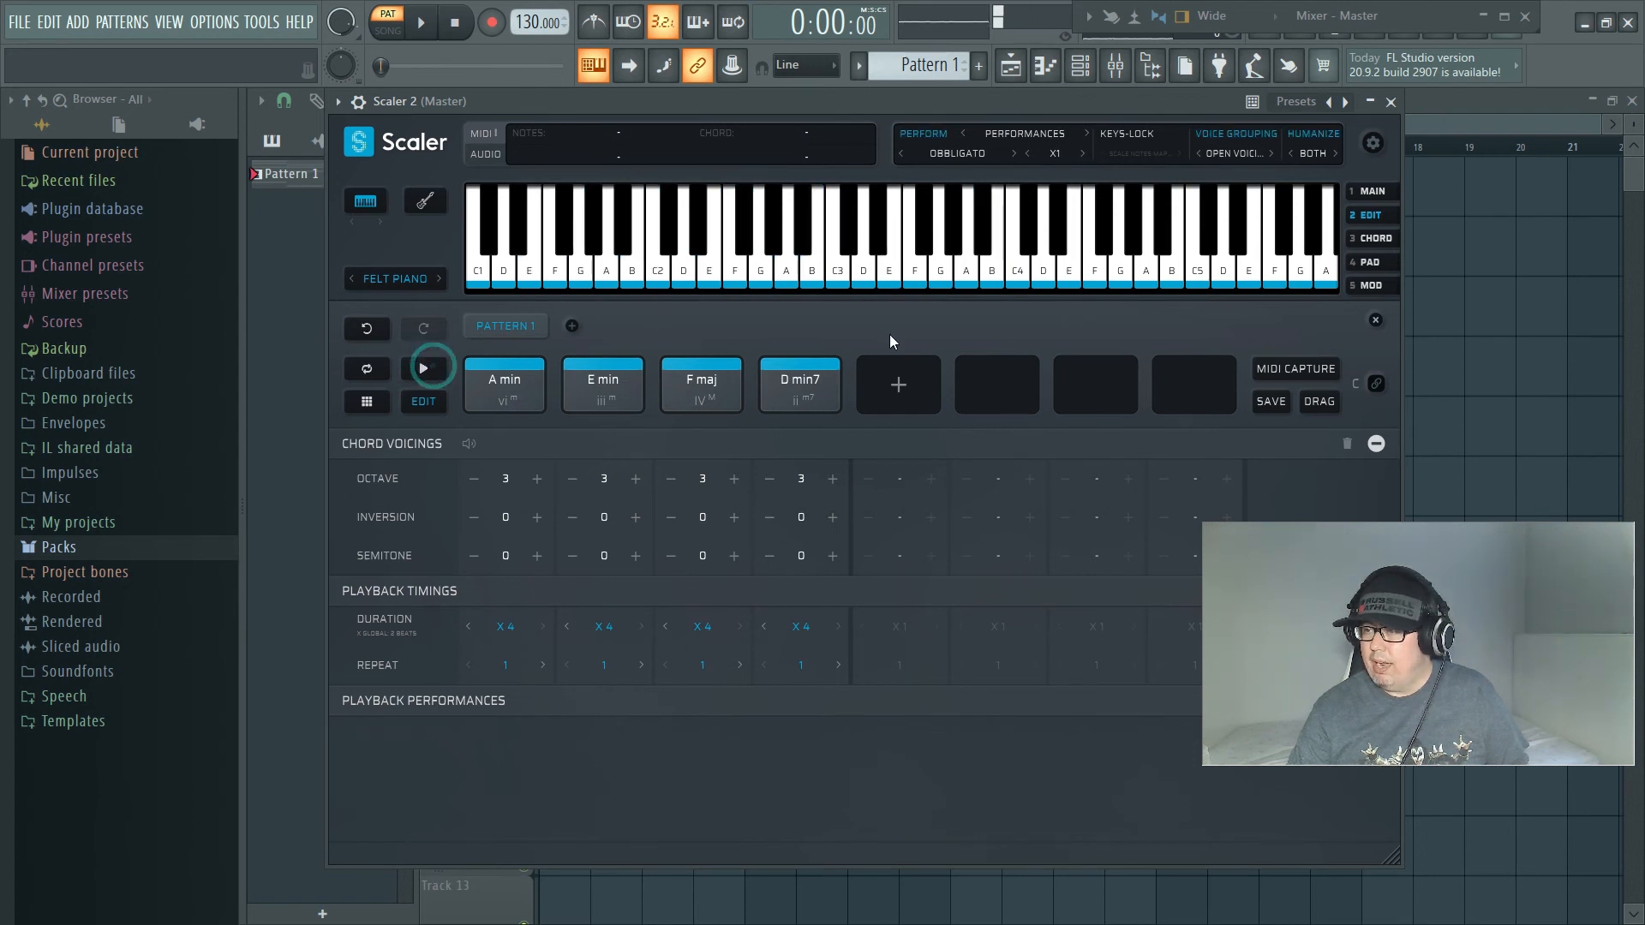
# Step: Change the Scaler 2 performance to Basic Perf 6 from the basic common performances and audition the progression
pyautogui.click(958, 149)
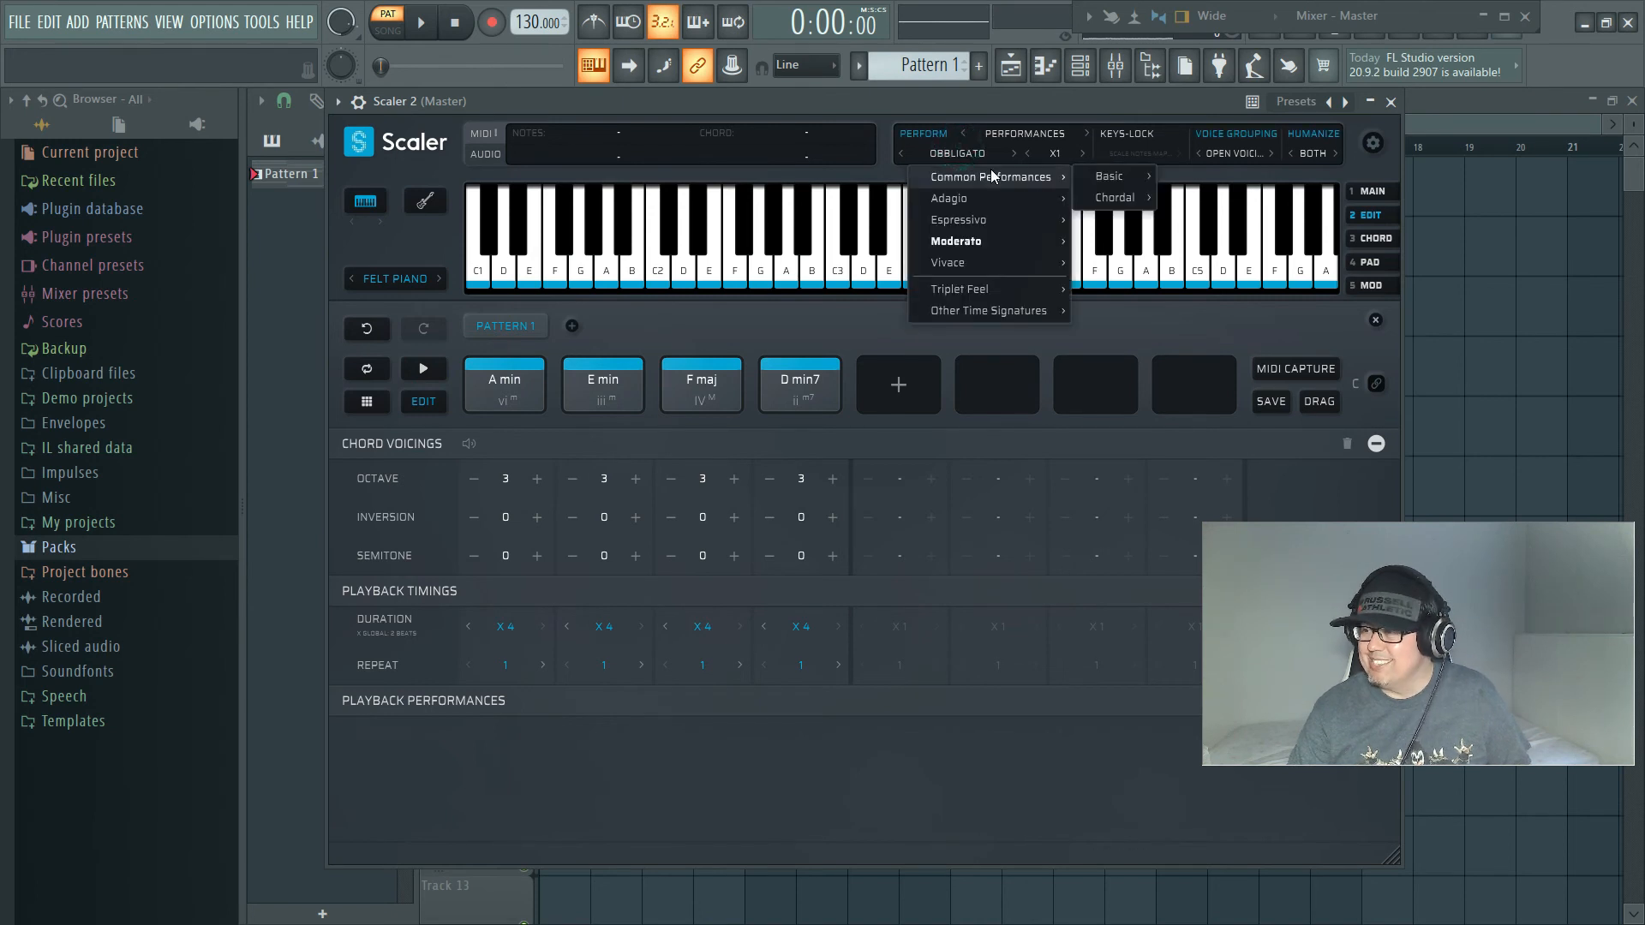
pyautogui.moveTo(1088, 176)
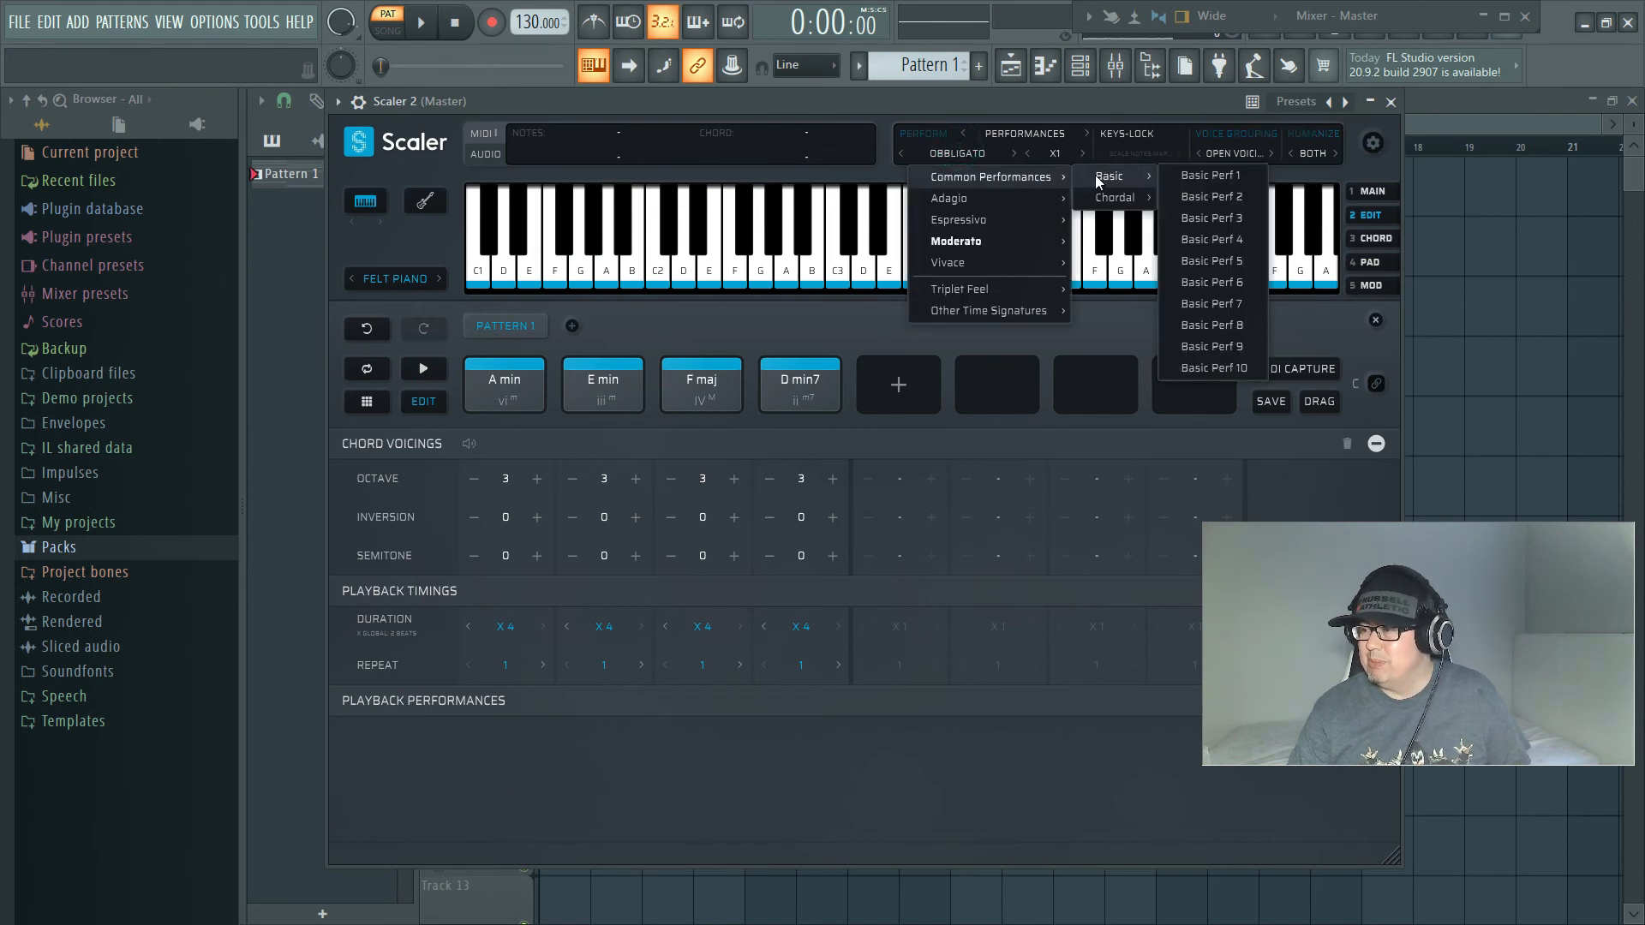
pyautogui.click(1215, 283)
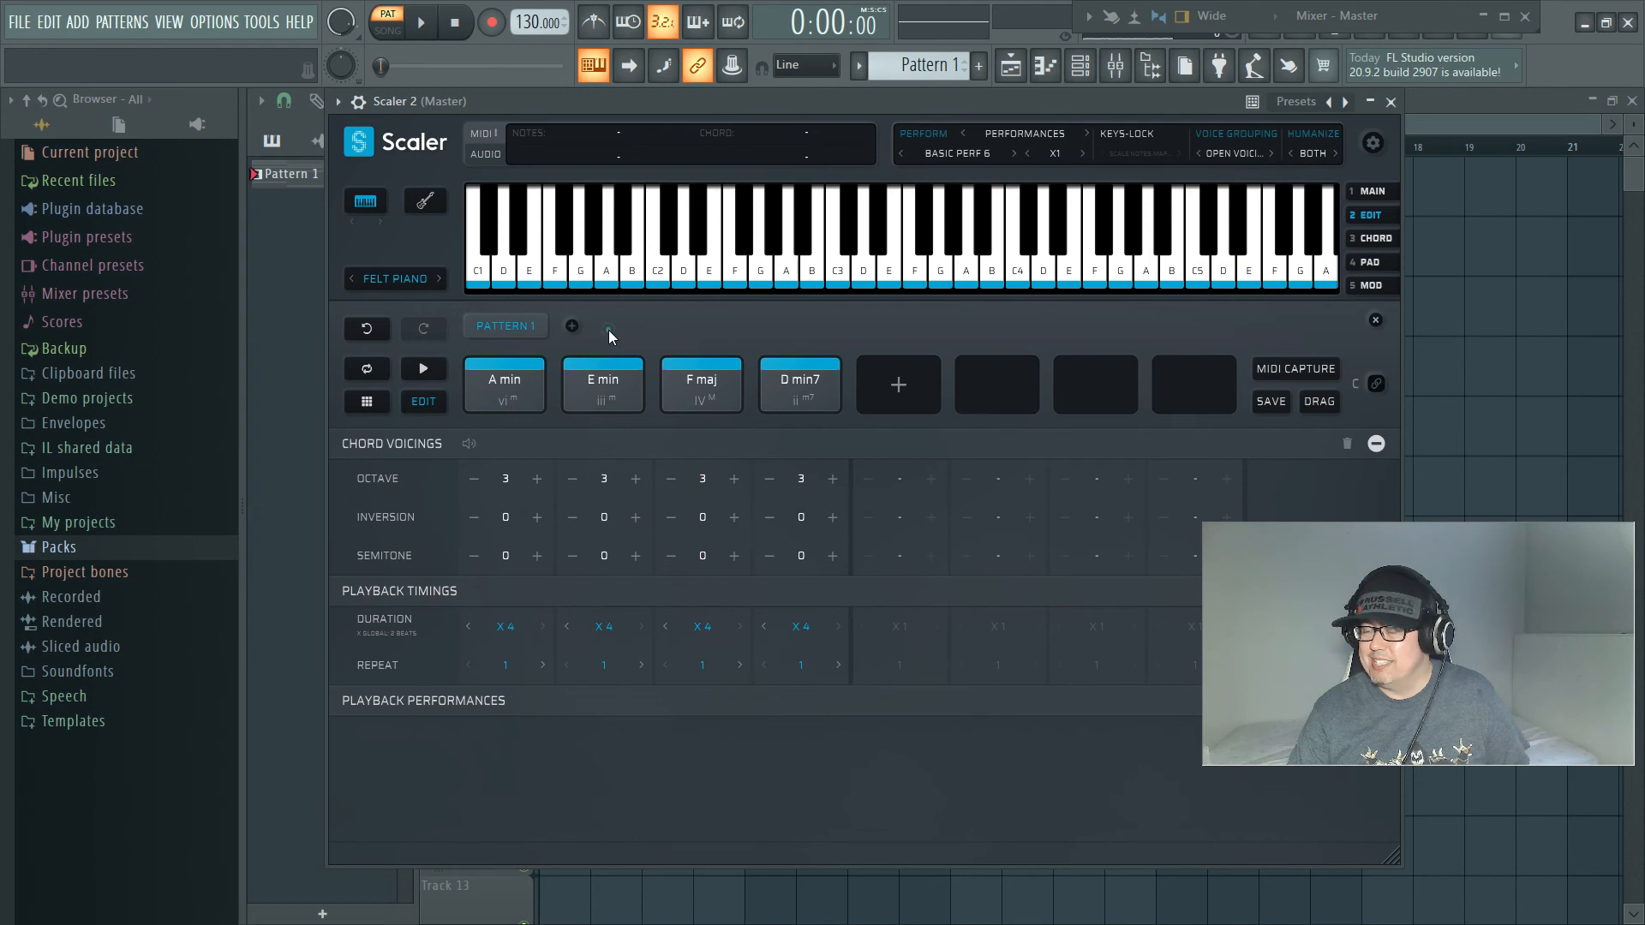
pyautogui.click(428, 370)
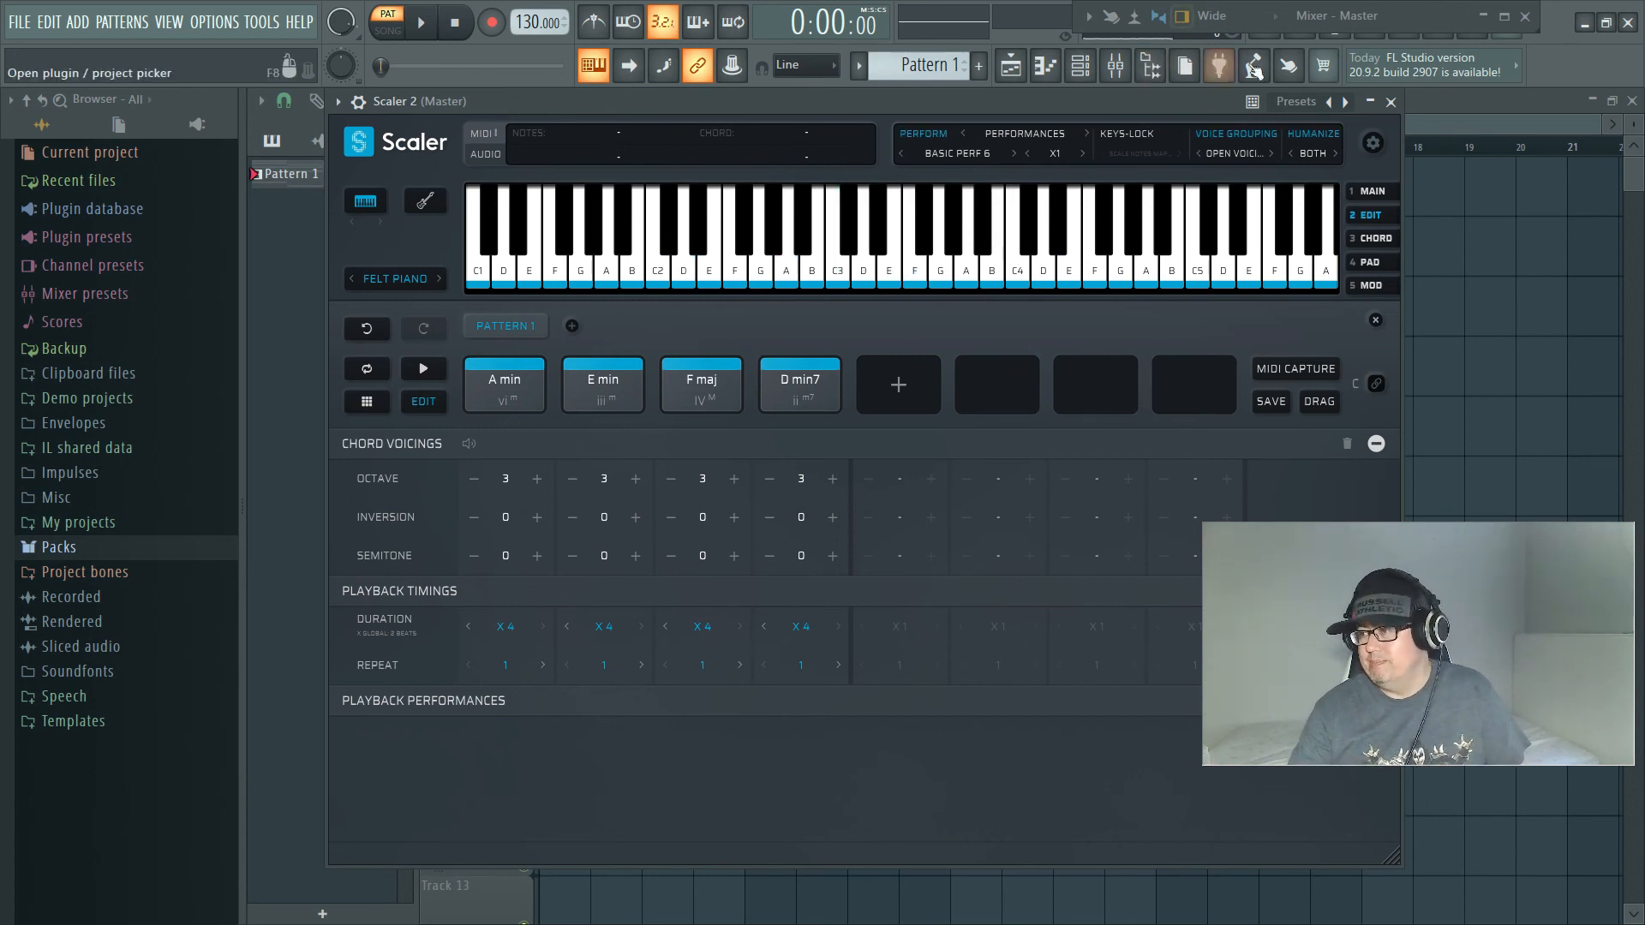
# Step: Open the piano roll of LABS #2 and restore it from maximized to a smaller window
pyautogui.moveTo(1151, 106); pyautogui.dragTo(1500, 177)
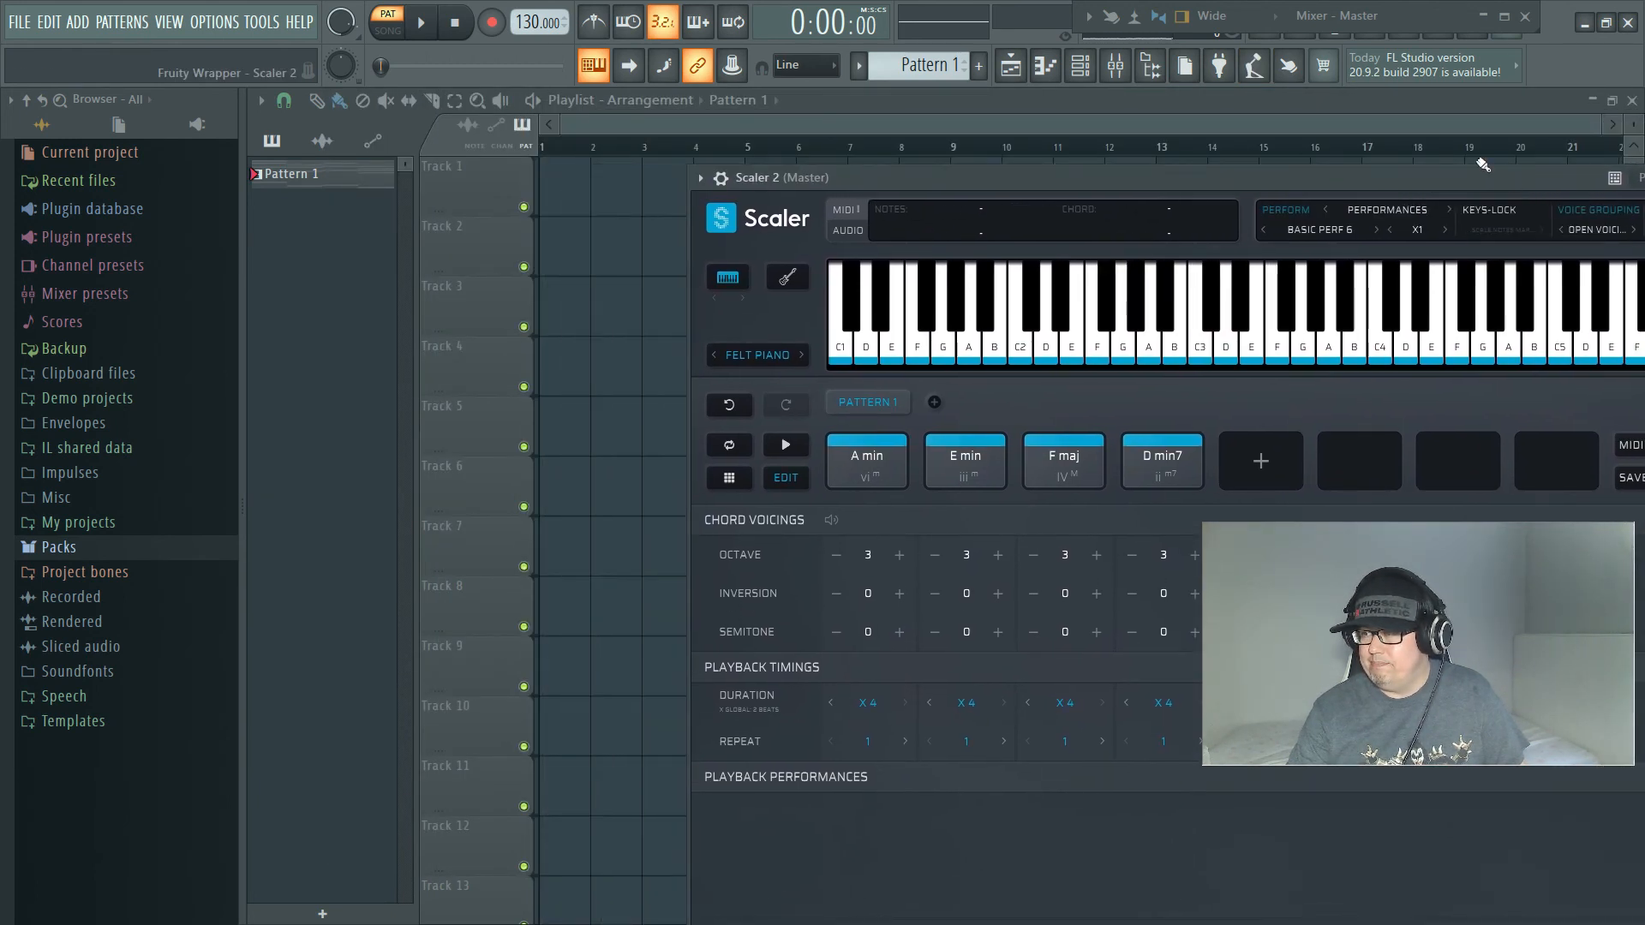
pyautogui.click(1013, 68)
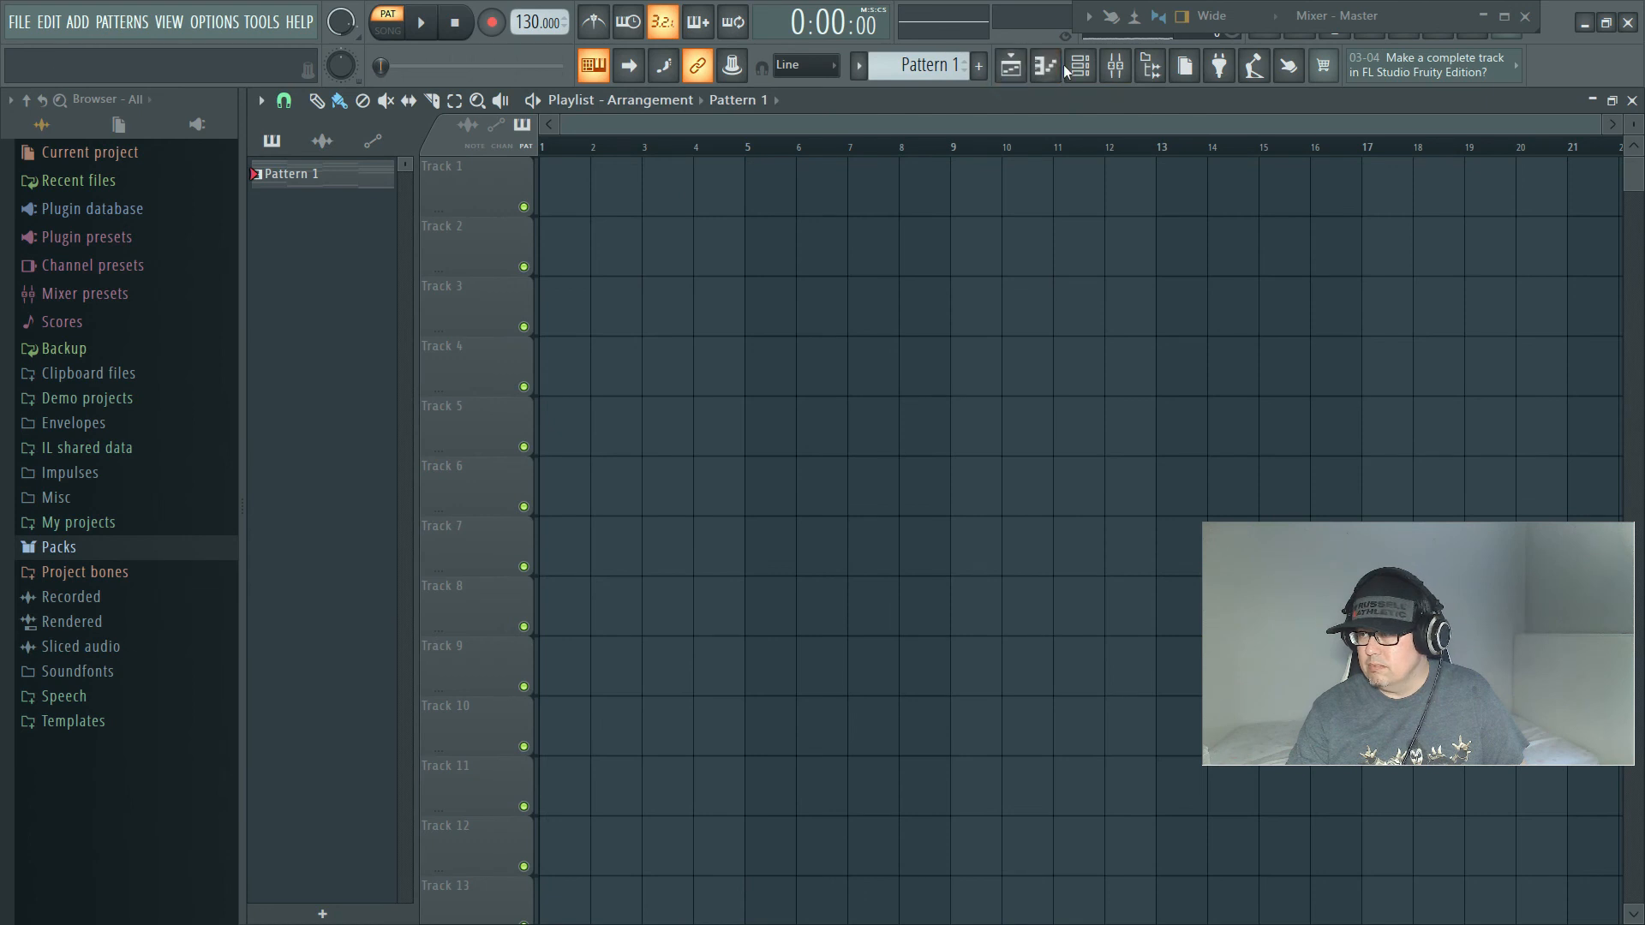
pyautogui.click(1047, 67)
pyautogui.click(1080, 67)
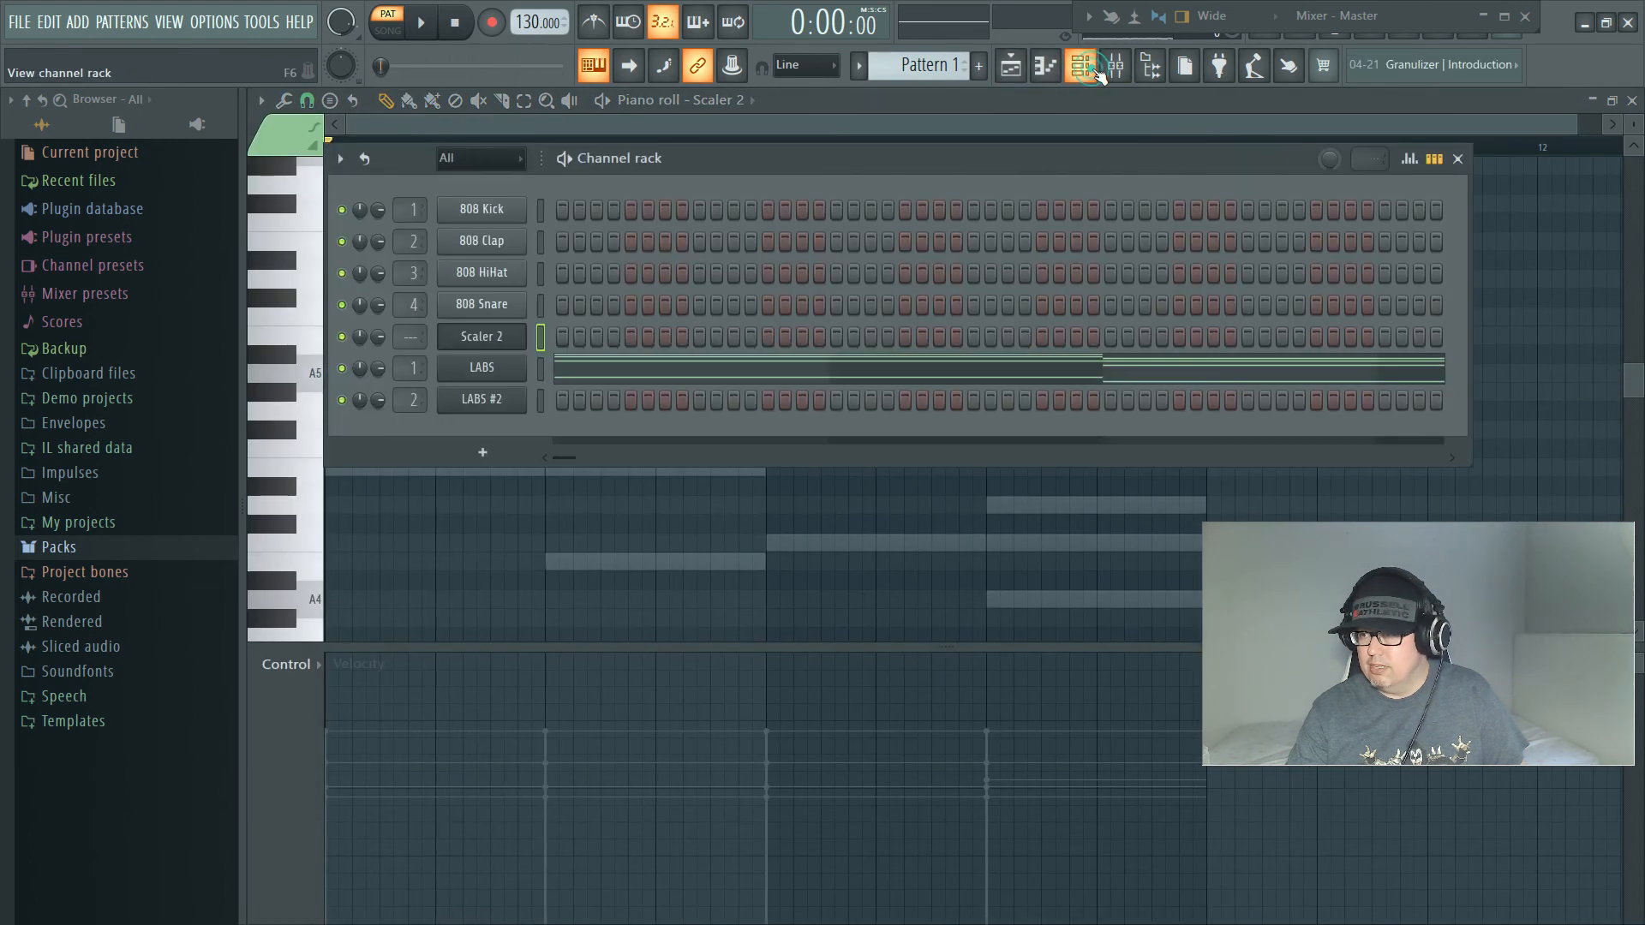
pyautogui.rightClick(499, 411)
pyautogui.click(599, 400)
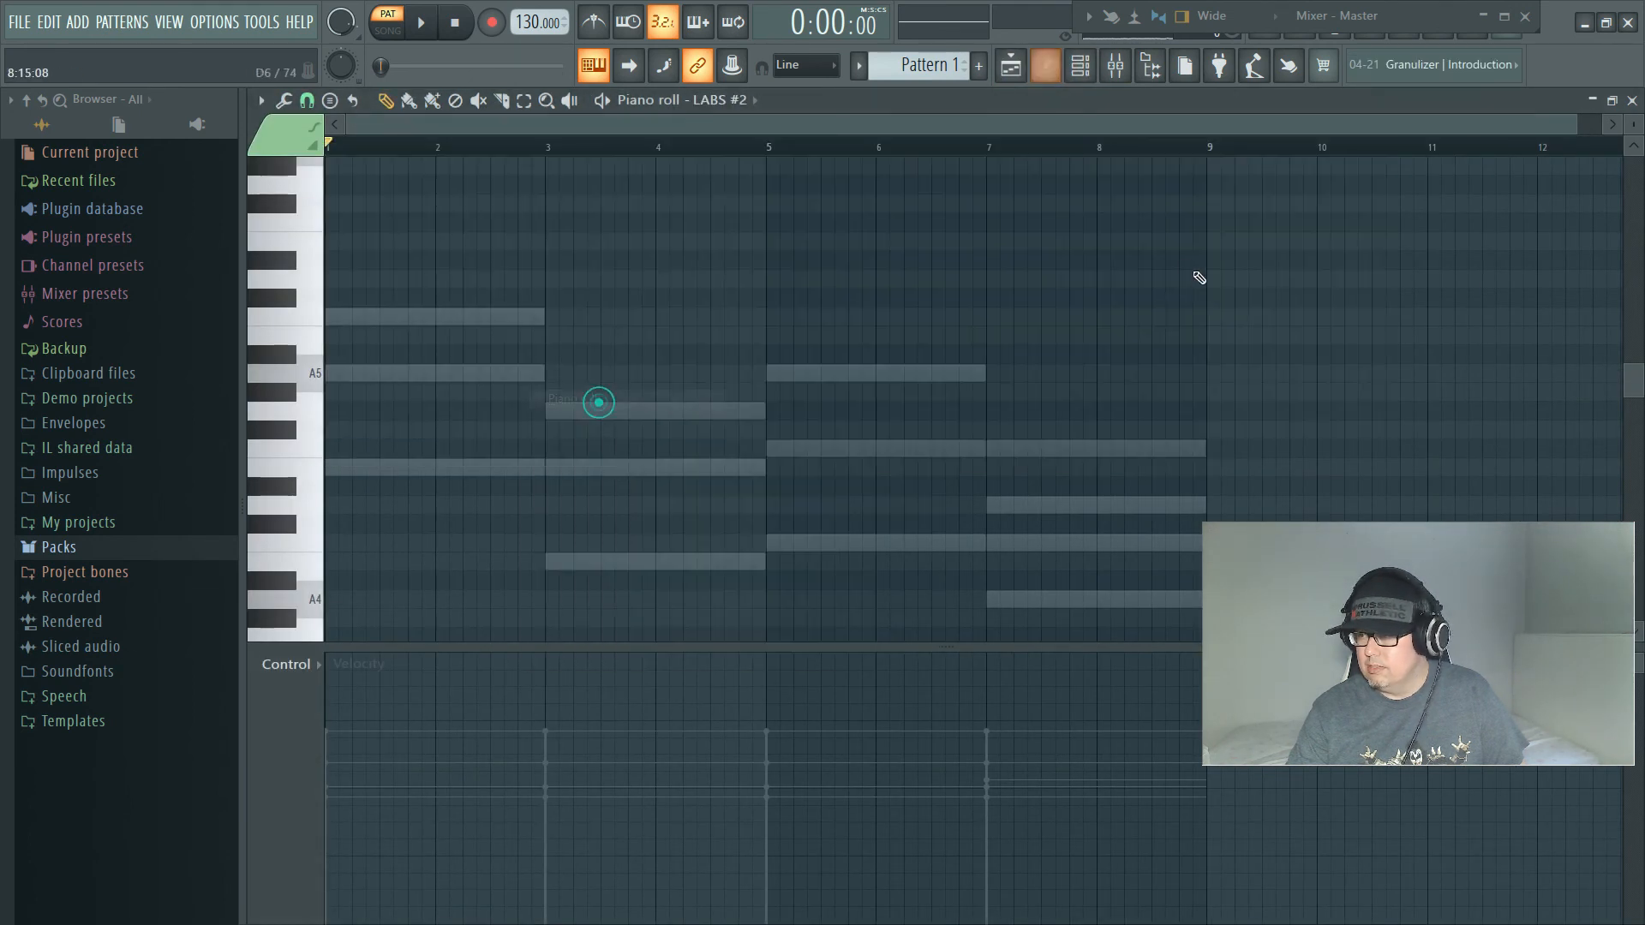
pyautogui.click(1613, 100)
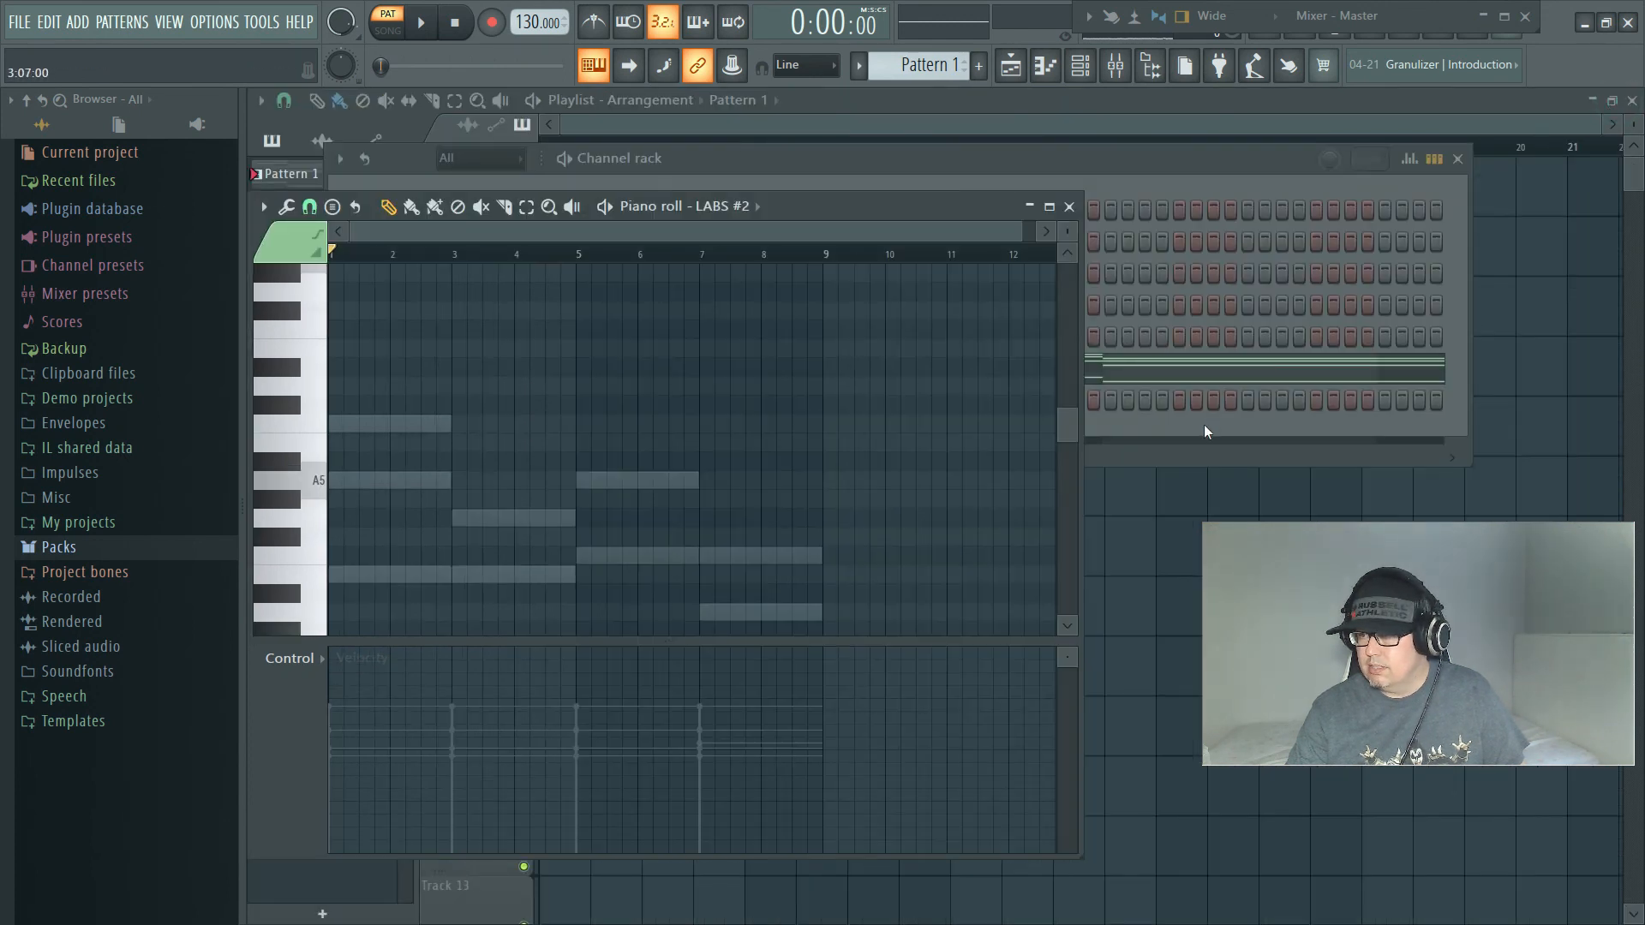
# Step: Bring Scaler 2 beside the piano roll and transfer the Basic Perf 6 progression as MIDI into LABS #2
pyautogui.click(1124, 157)
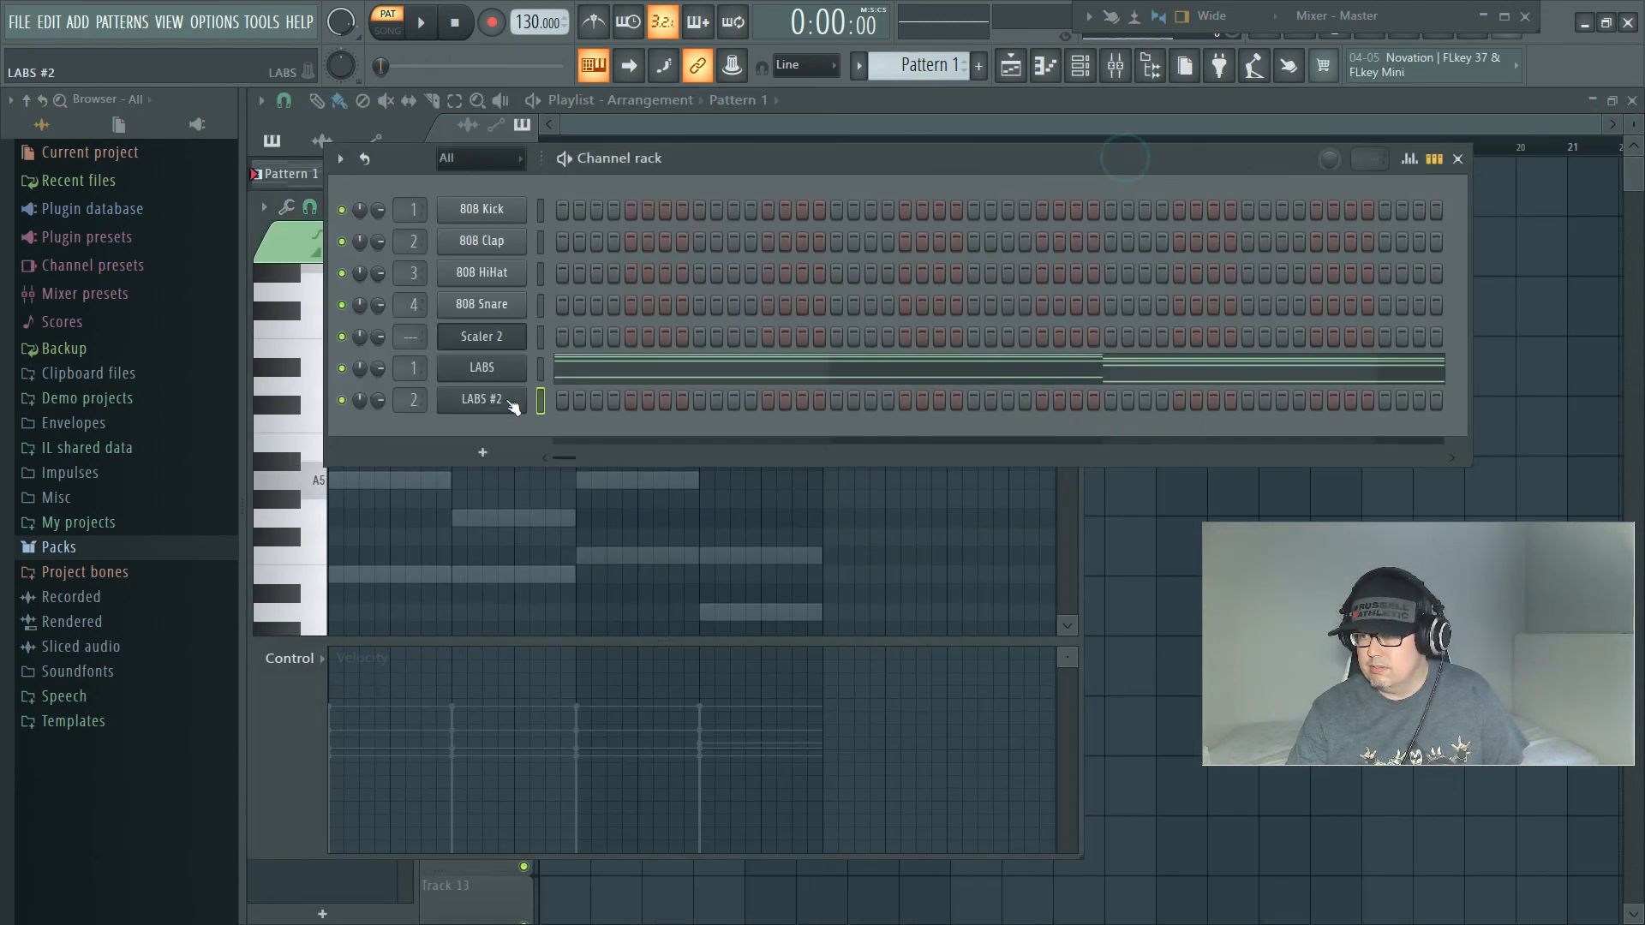
pyautogui.click(502, 342)
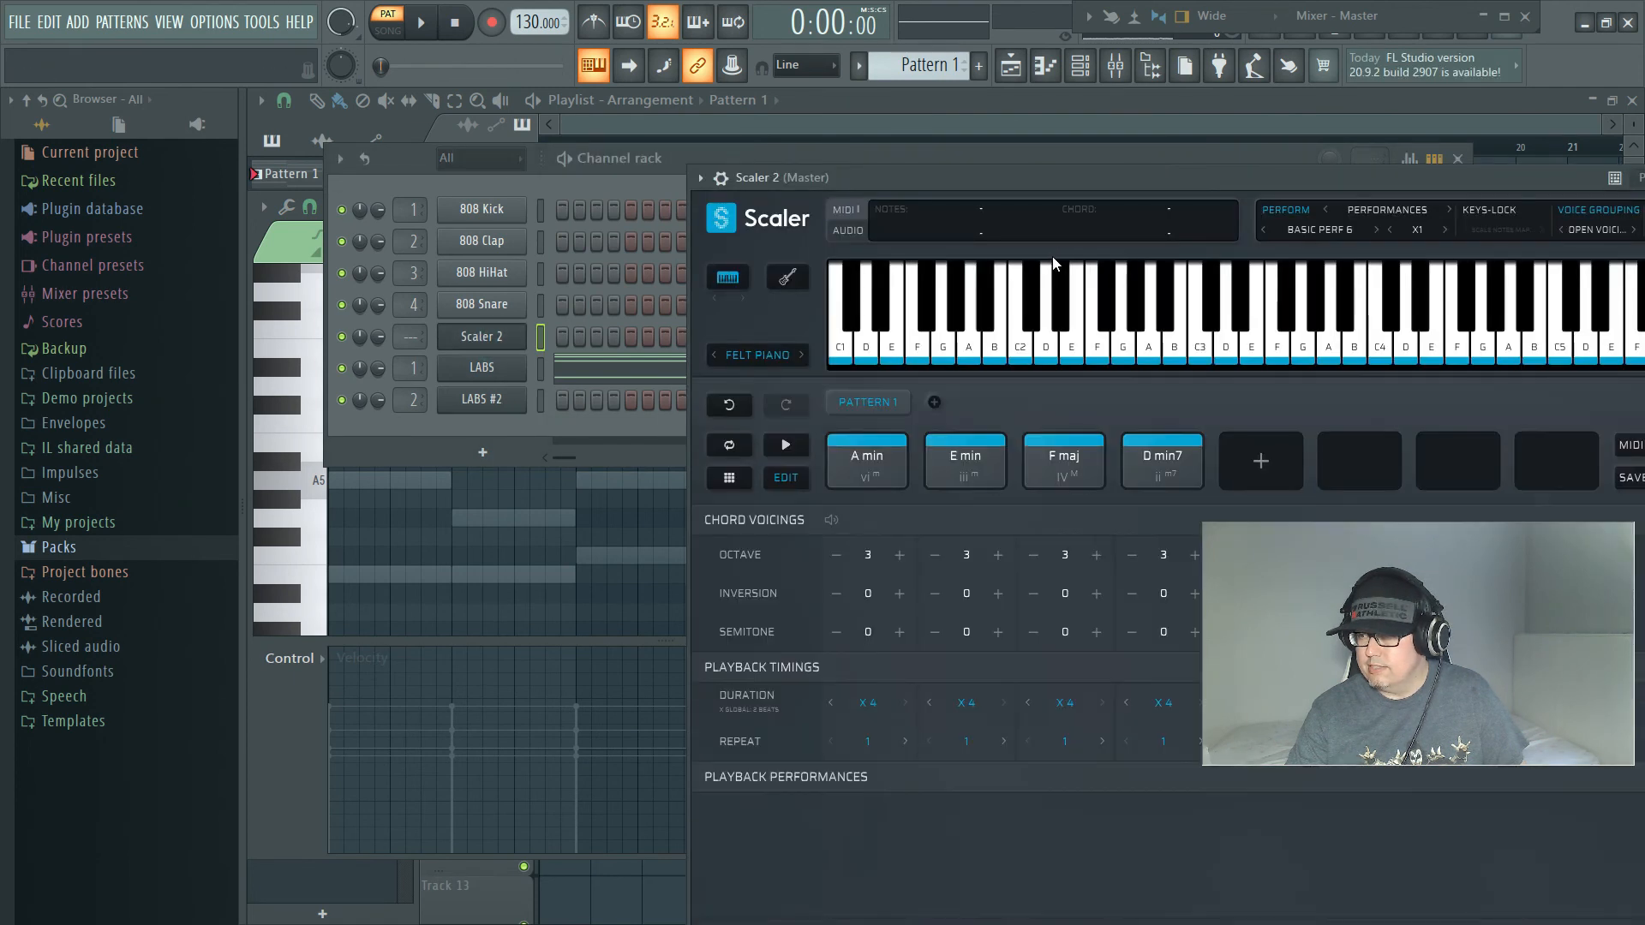
pyautogui.moveTo(1057, 177); pyautogui.dragTo(908, 85)
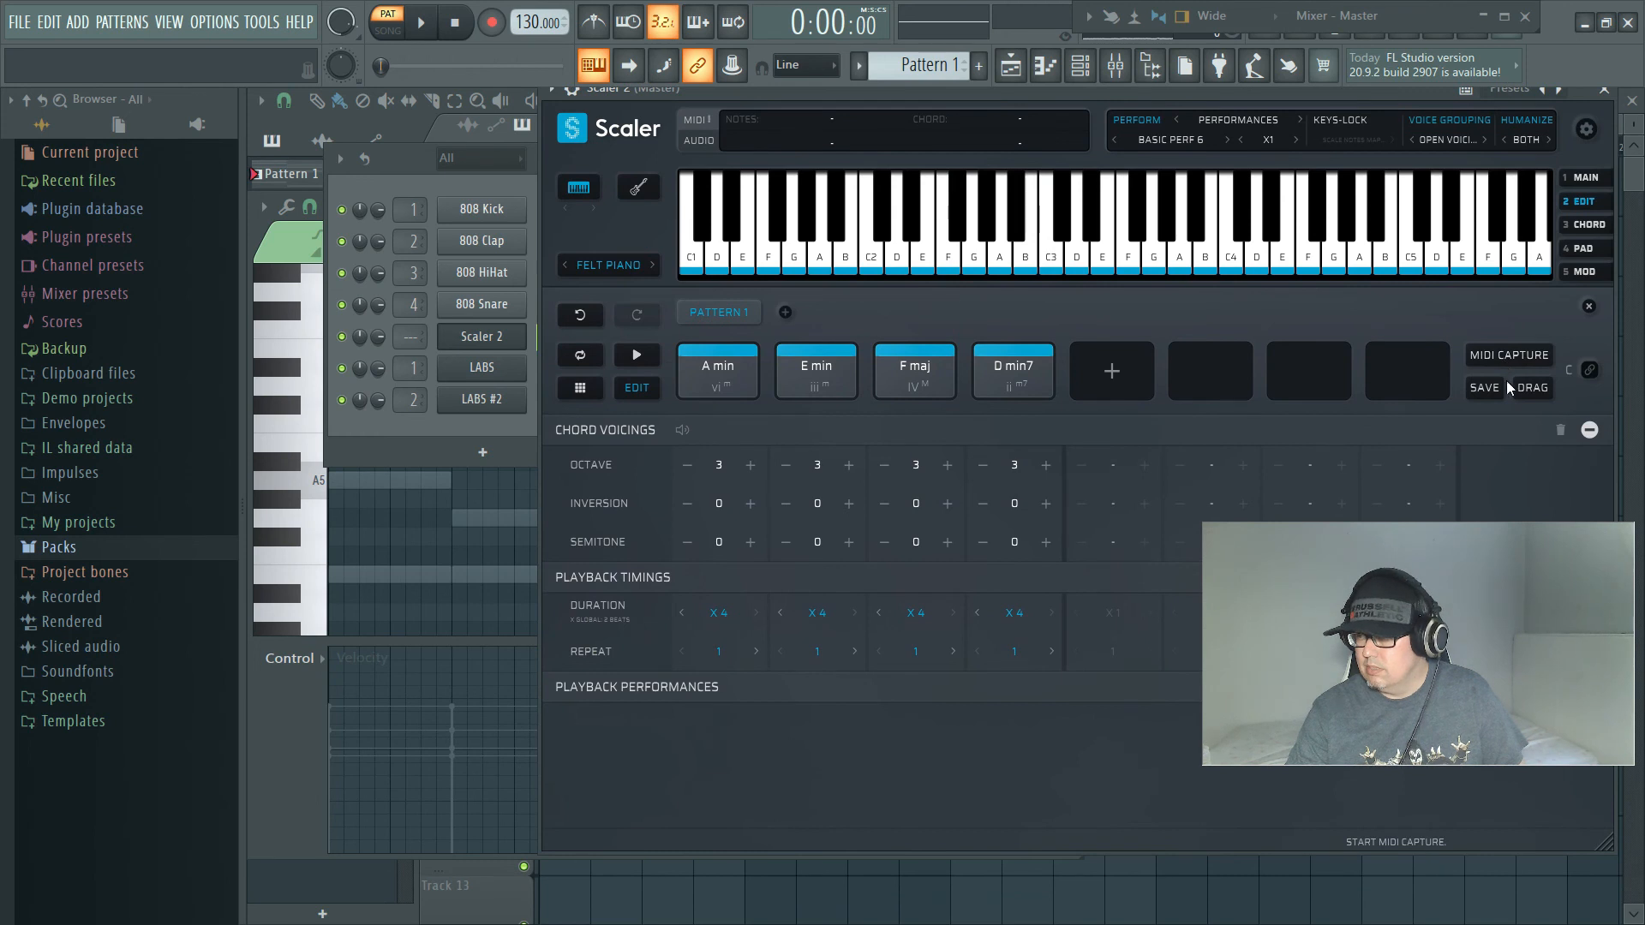
pyautogui.moveTo(1534, 388); pyautogui.dragTo(331, 543)
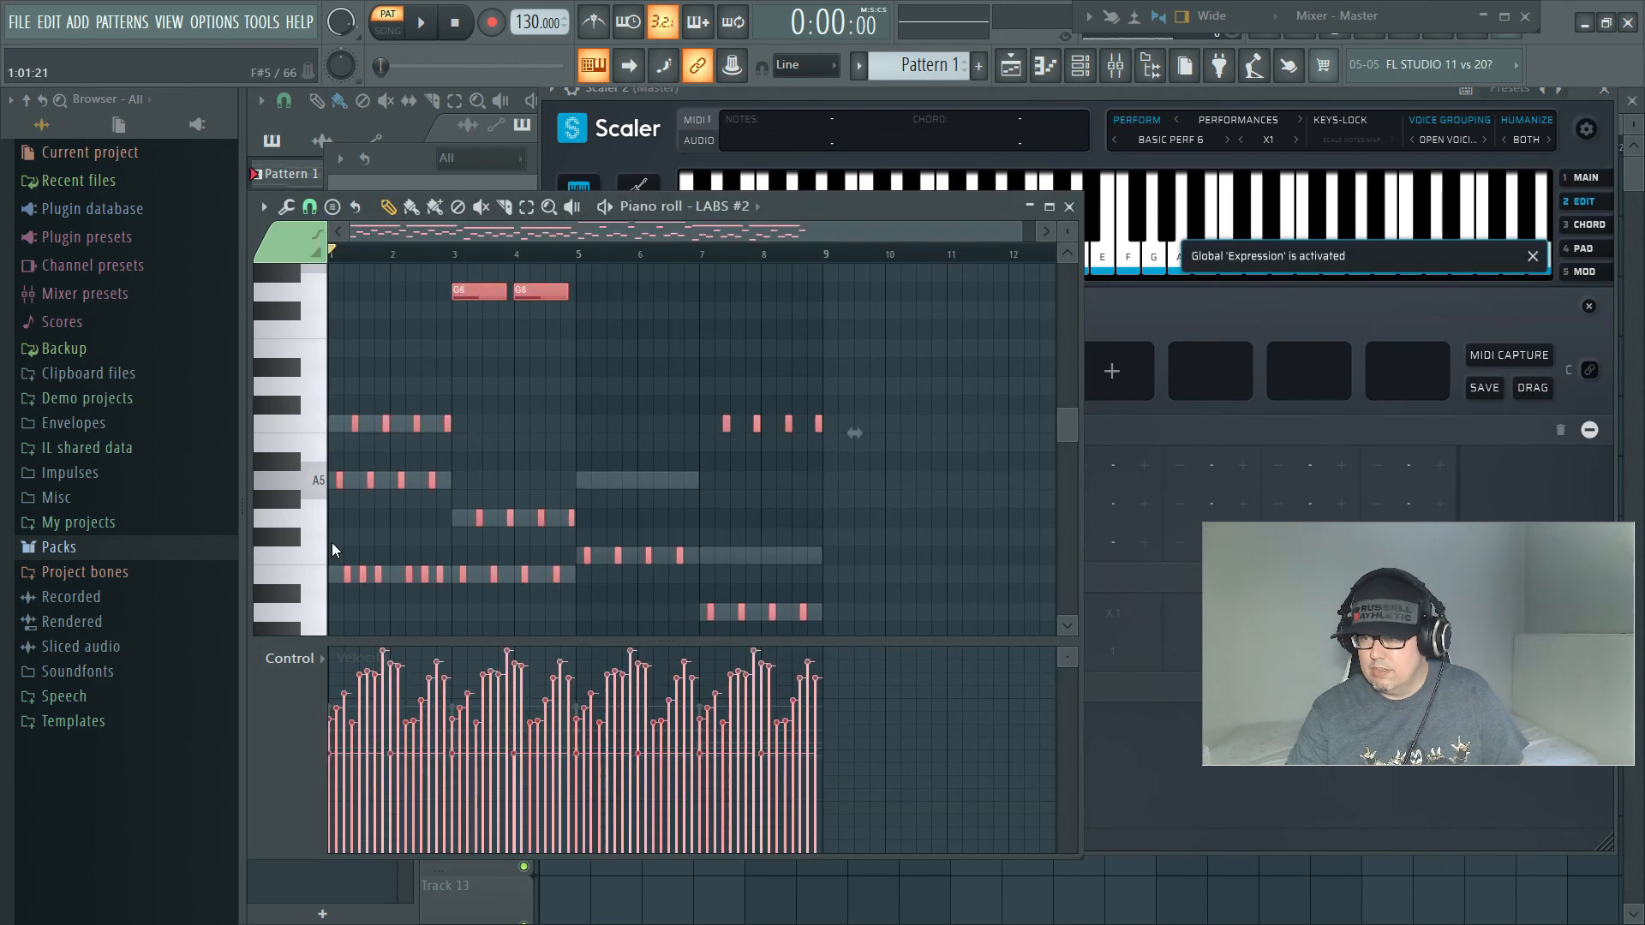
# Step: Play Pattern 1 to hear both LABS parts together, and close the LABS #2 piano roll and Scaler 2
pyautogui.press('space')
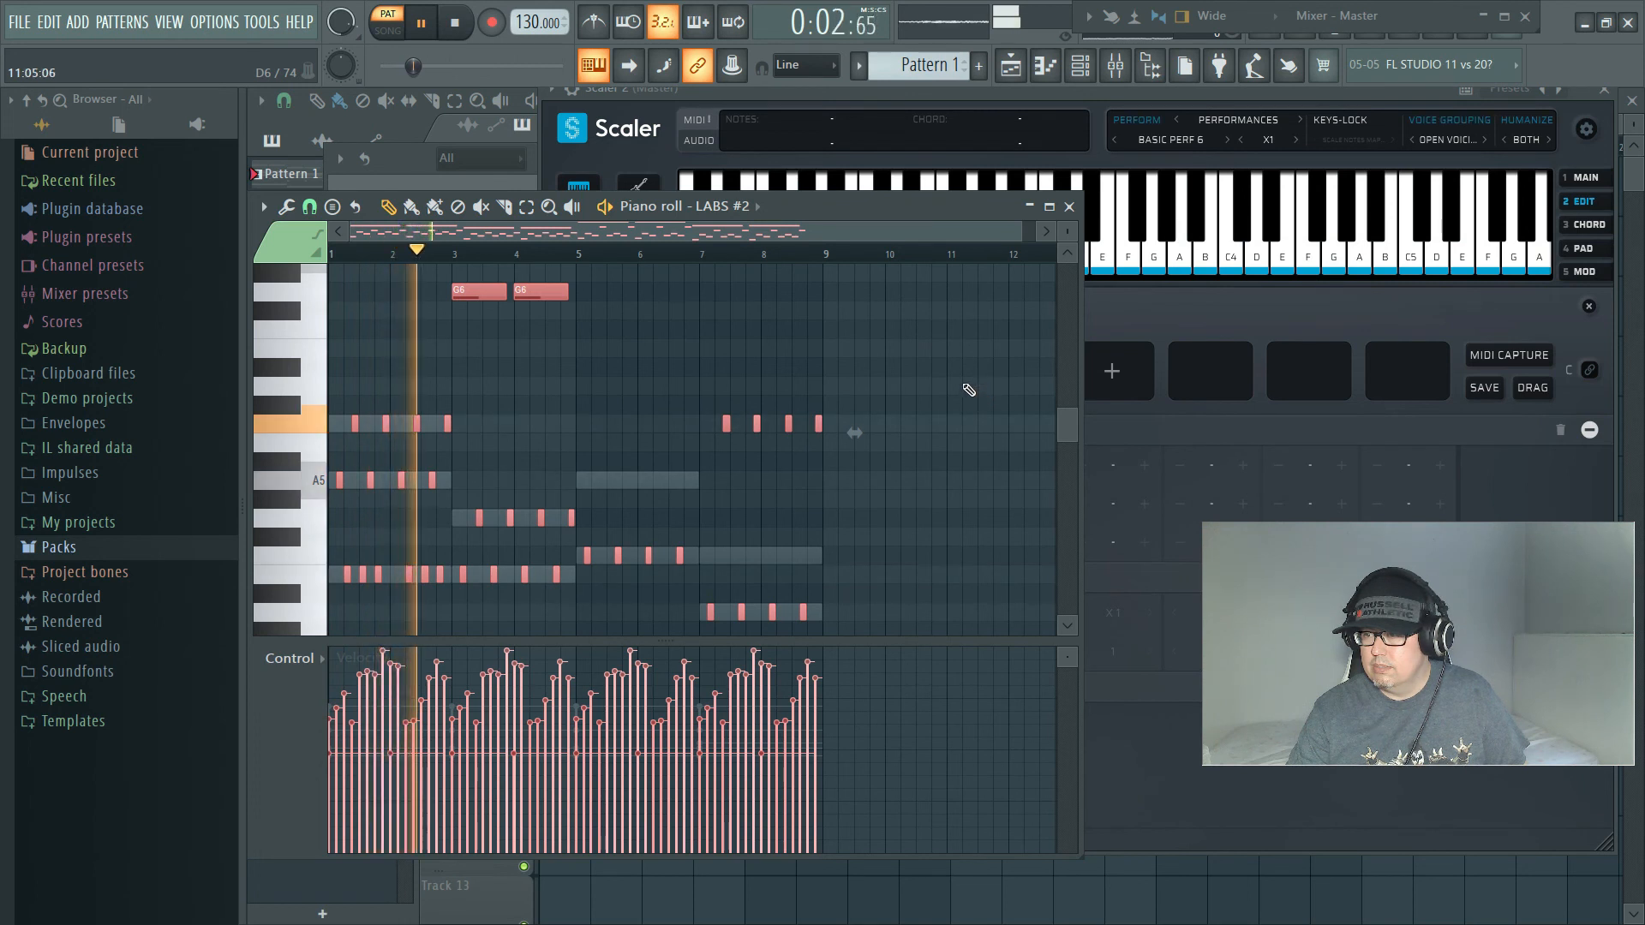
pyautogui.moveTo(1062, 429)
pyautogui.mouseDown()
pyautogui.moveTo(1066, 394)
pyautogui.moveTo(1063, 425)
pyautogui.mouseUp()
pyautogui.scroll(-3, 877, 530)
pyautogui.scroll(3, 877, 526)
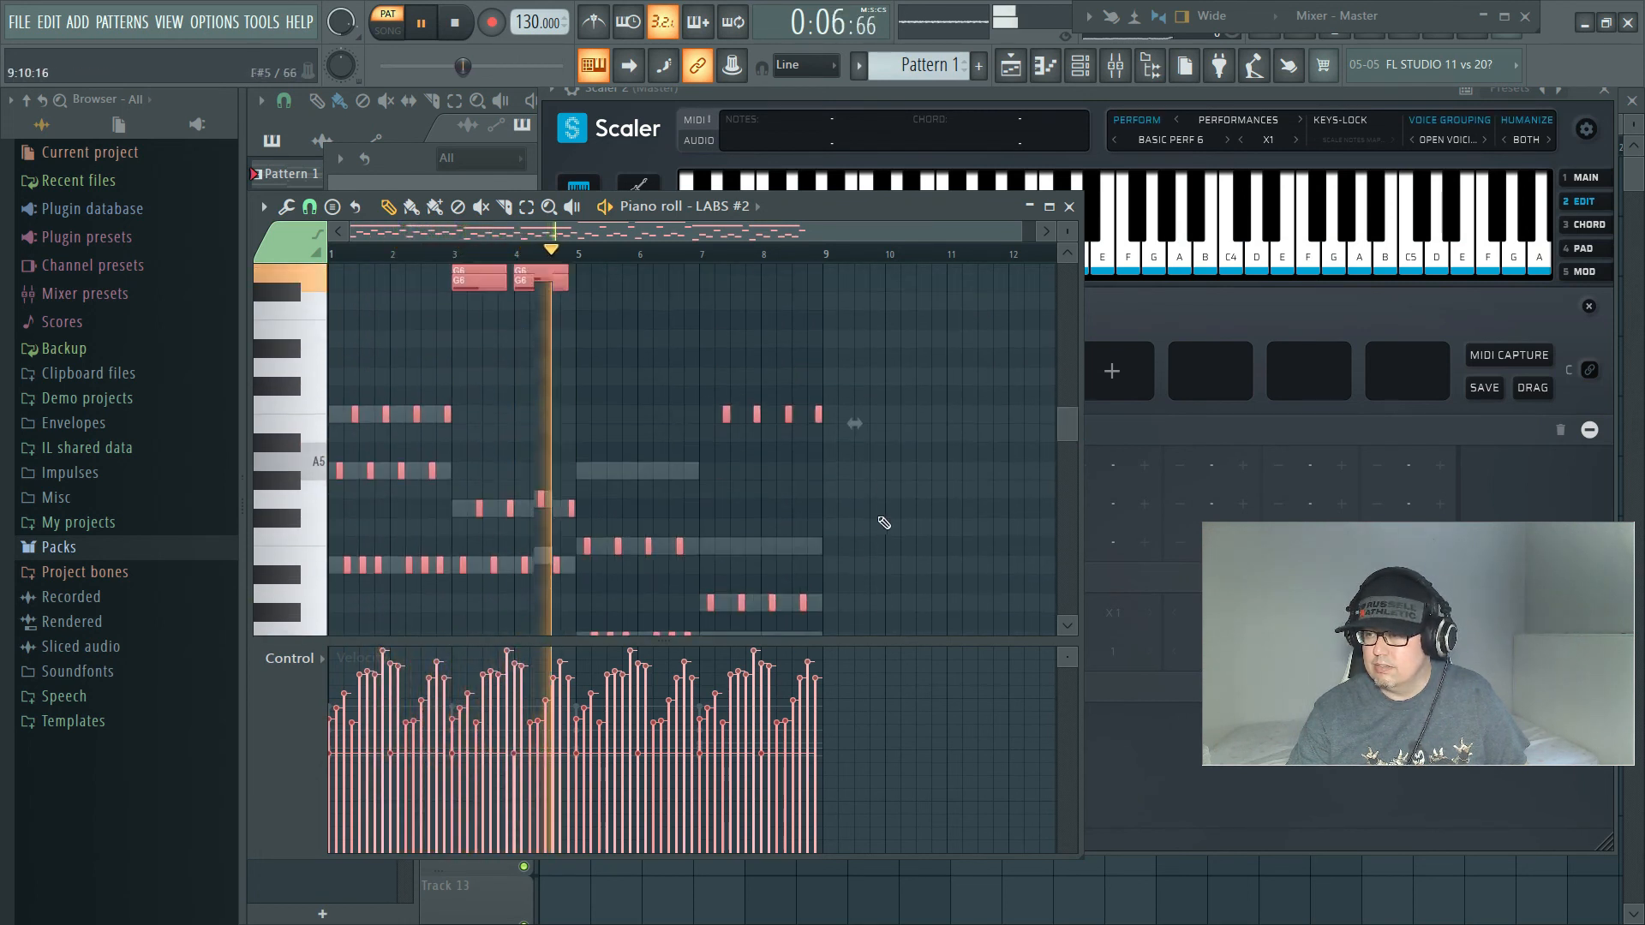
pyautogui.click(1070, 209)
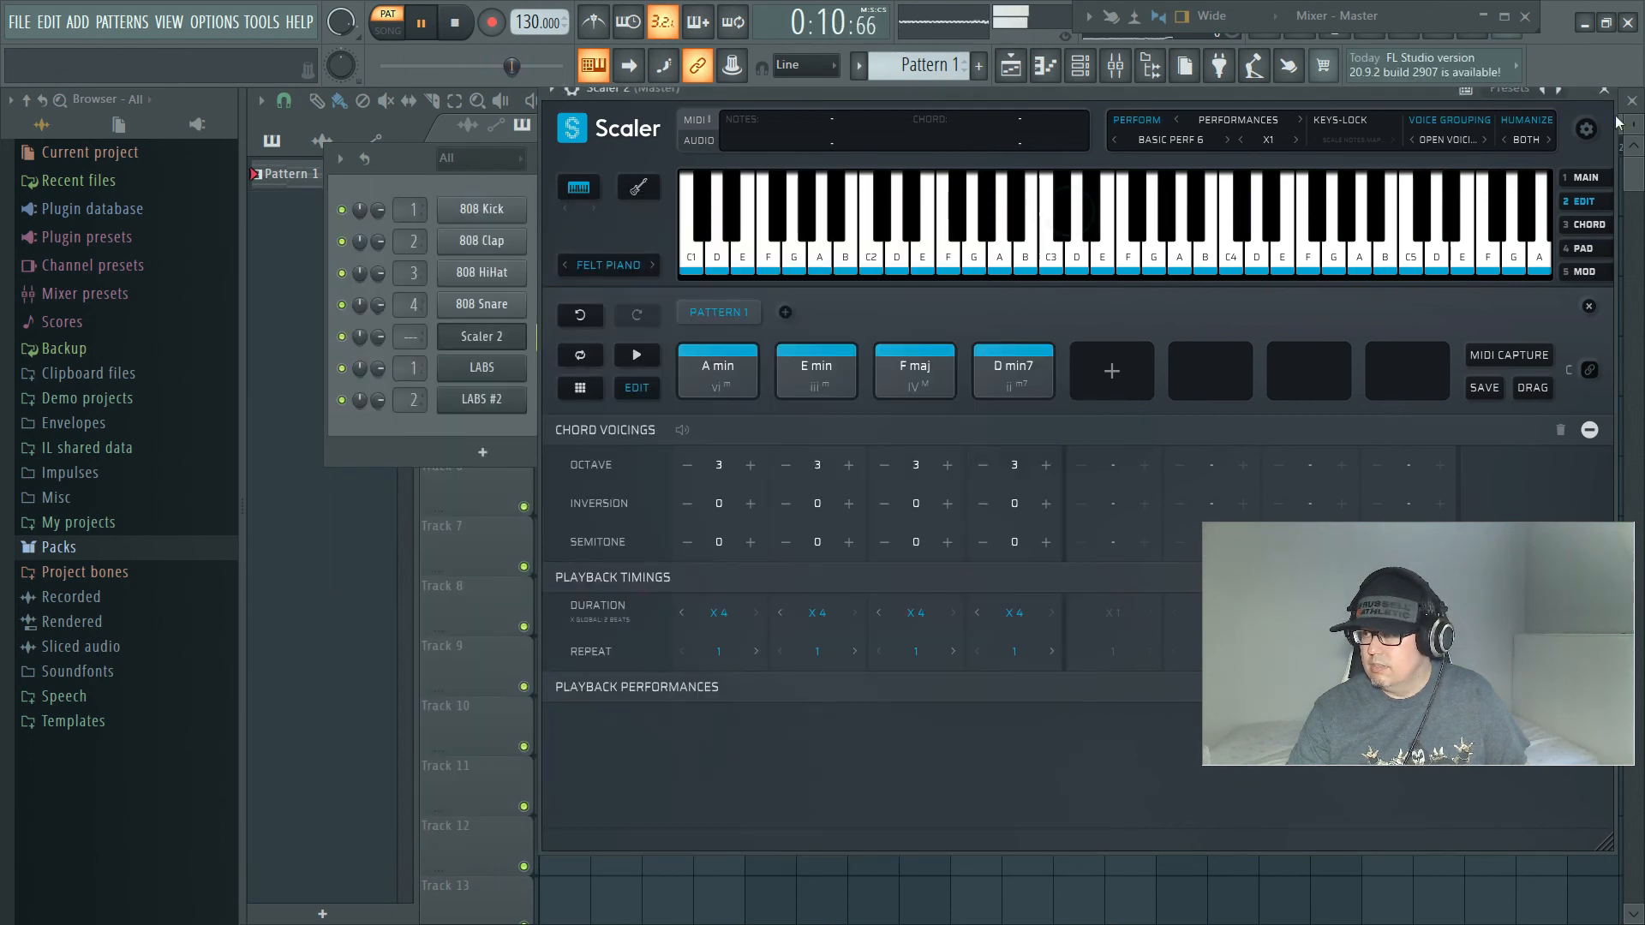
pyautogui.click(1602, 93)
pyautogui.press('space')
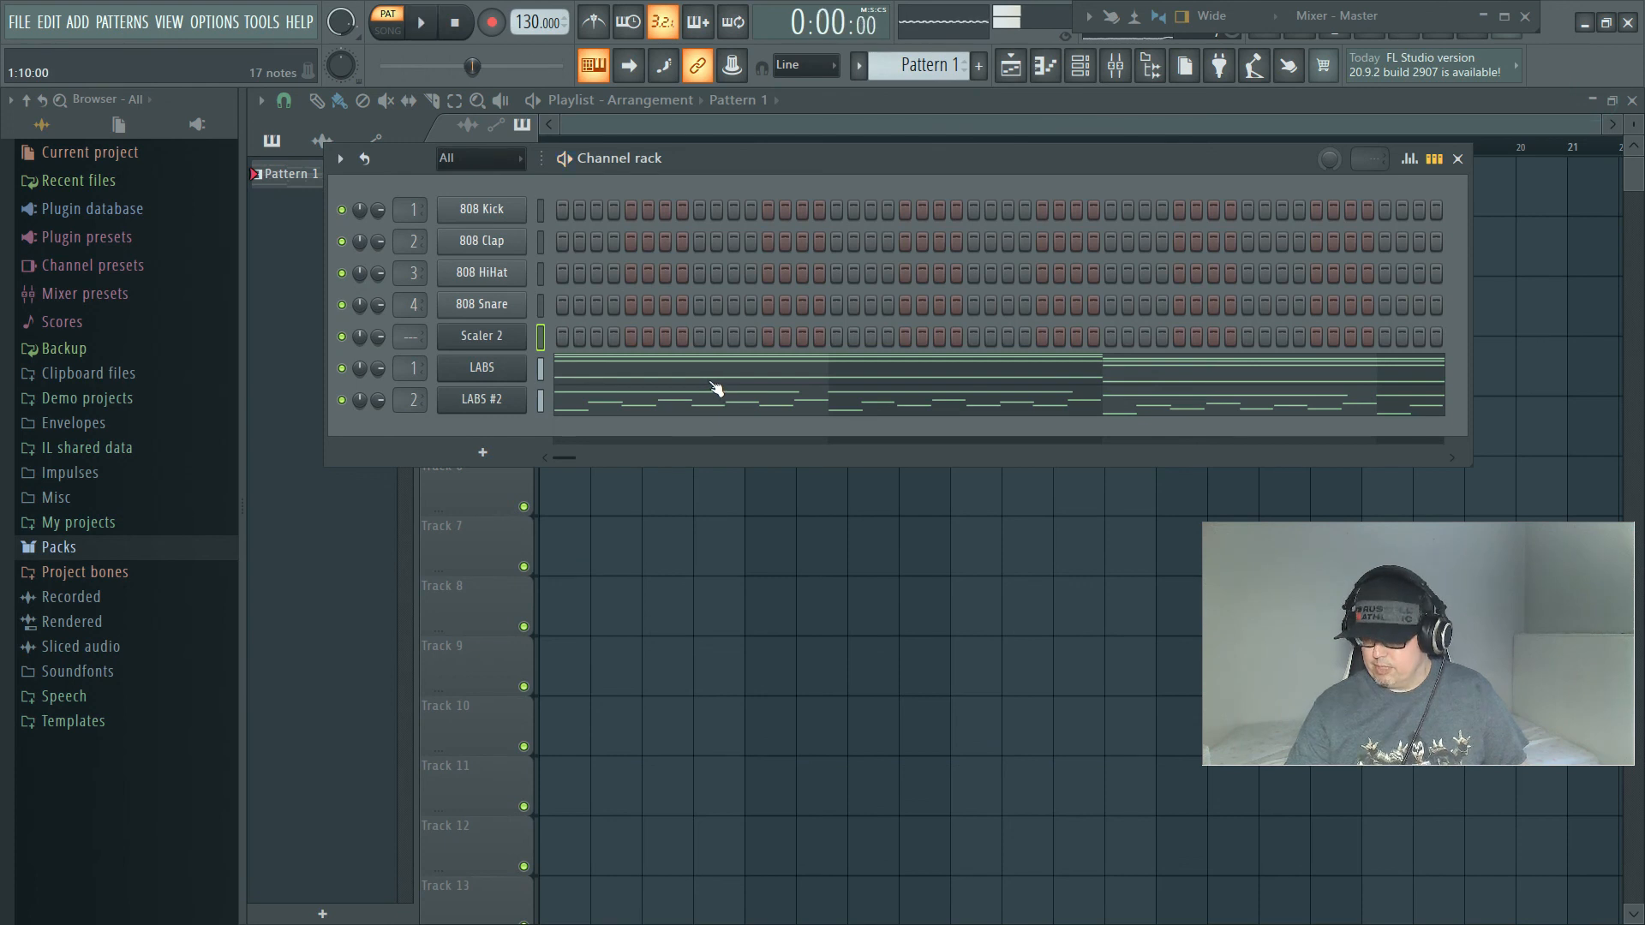